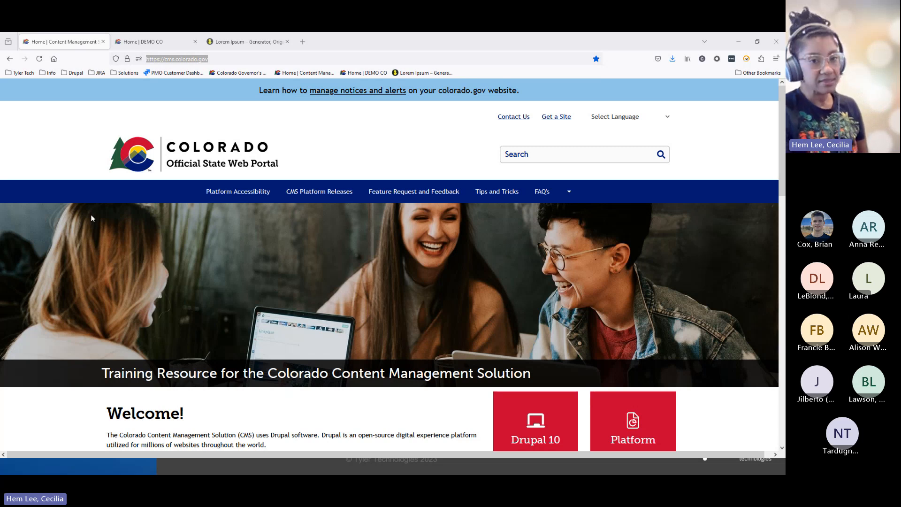
Step: Open the CMS site's login page at cms.colorado.gov/user
left_click(264, 60)
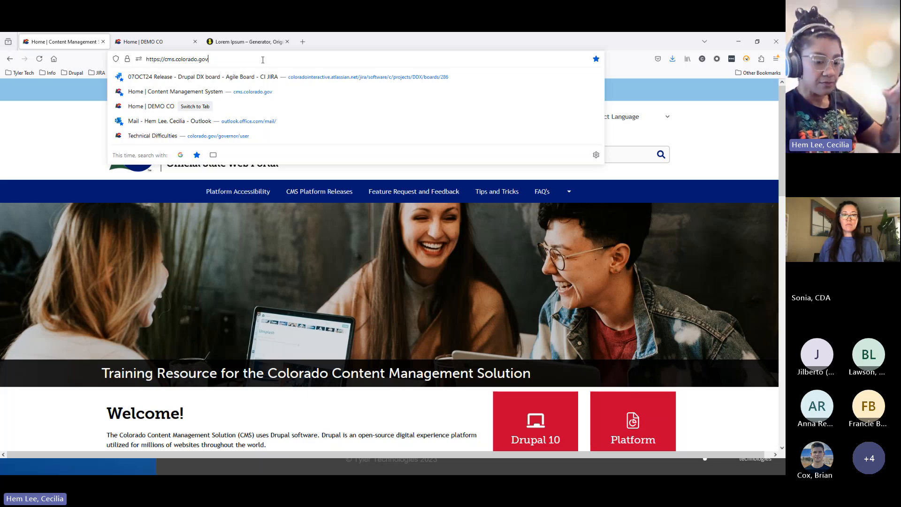
type("/")
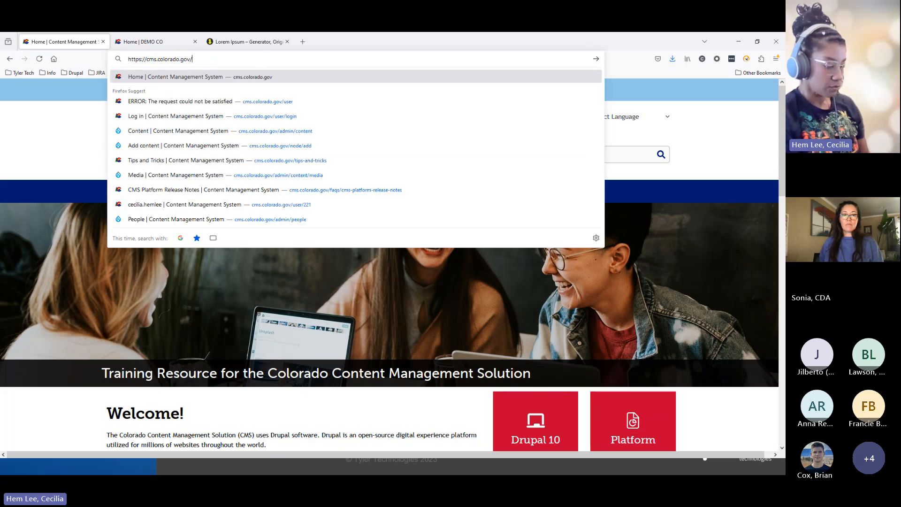
type("user")
key("Return")
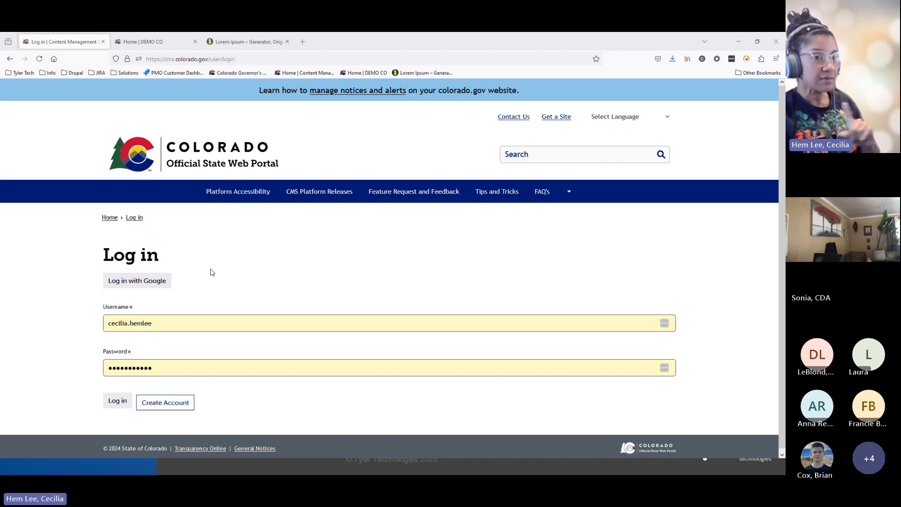
Step: Review the required fields and password rules on the account creation form, and return to the login page
left_click(165, 403)
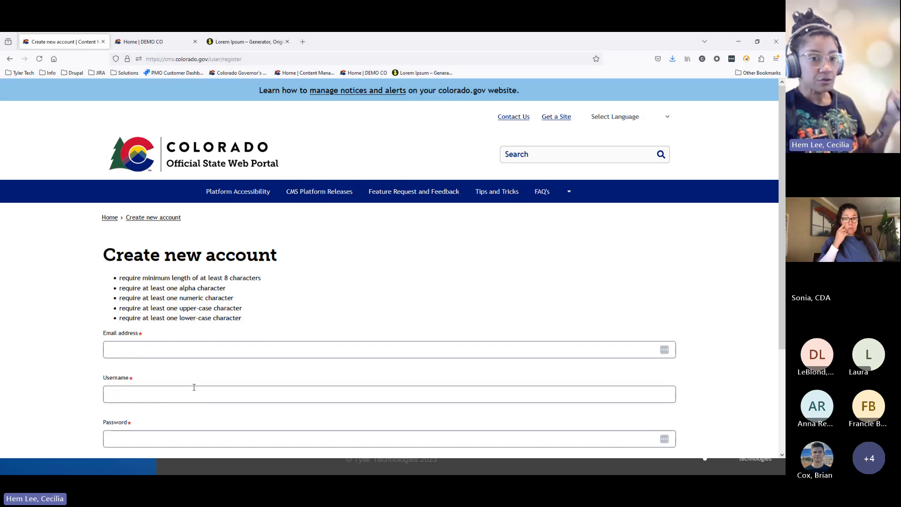
scroll(193, 387, "down", 3)
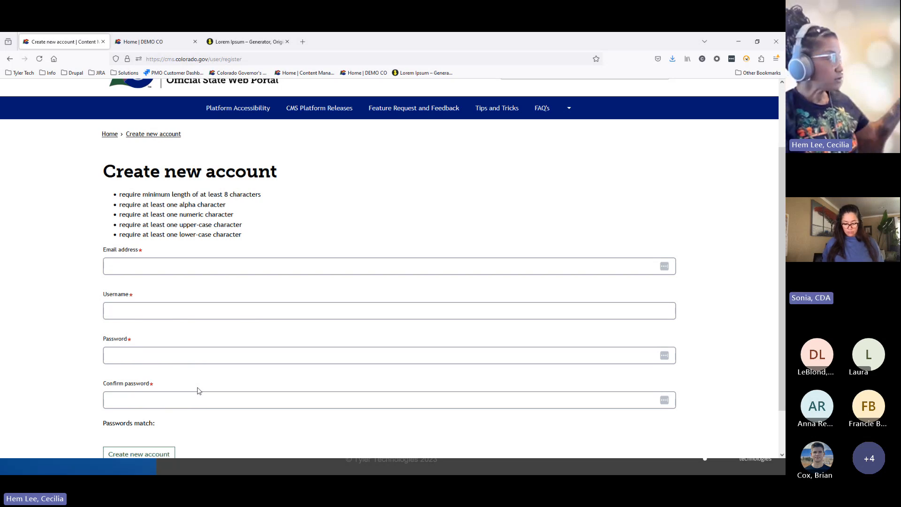
scroll(115, 420, "down", 2)
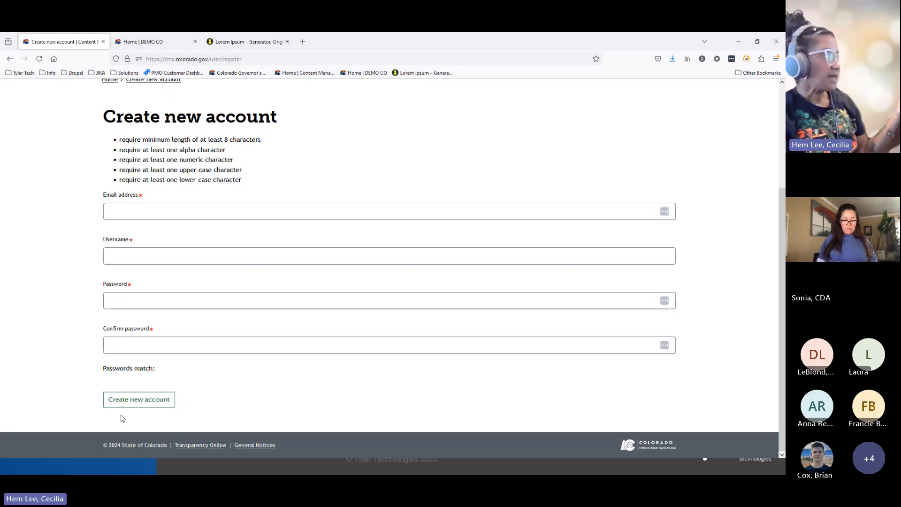
left_click(10, 58)
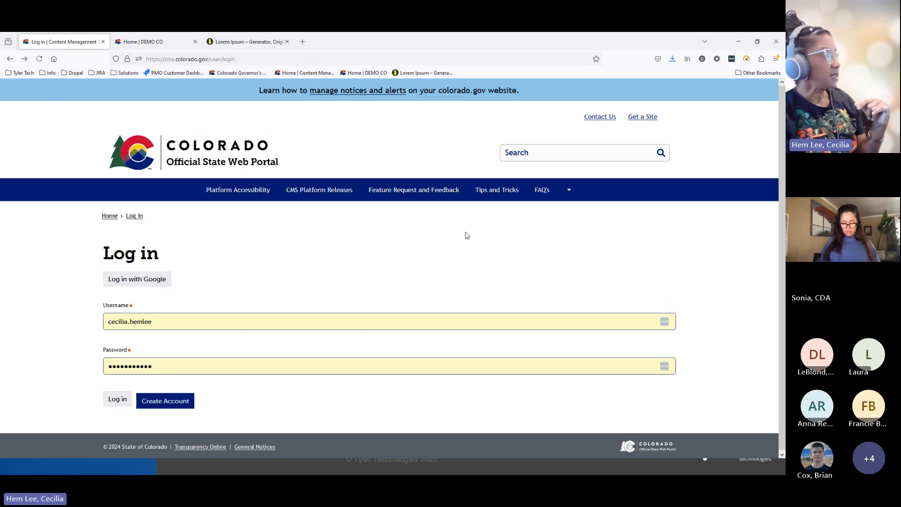
Step: Look over the FAQ's submenu links, and log in to the CMS with the prefilled account credentials
left_click(571, 191)
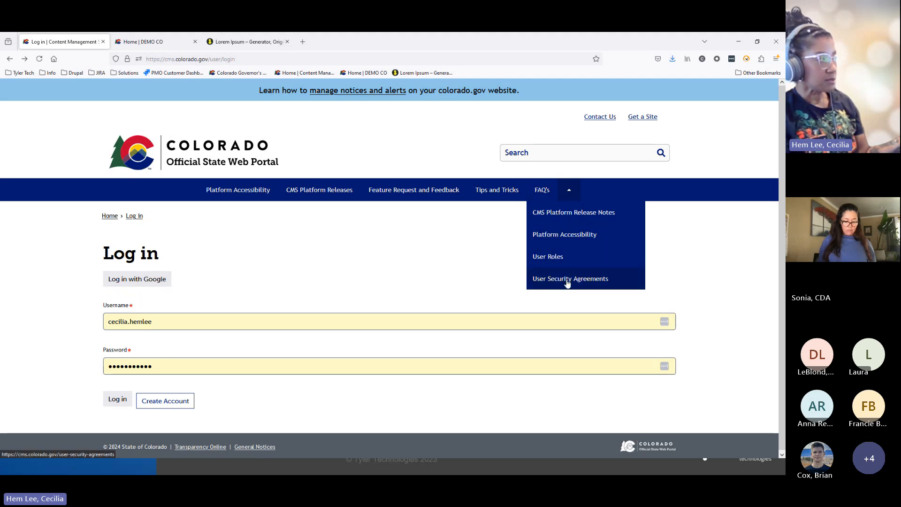
left_click(342, 255)
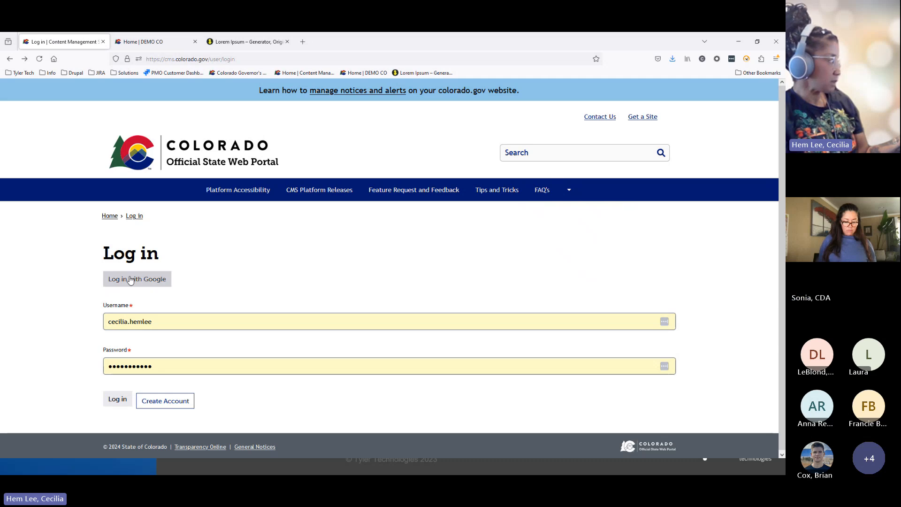
left_click(117, 401)
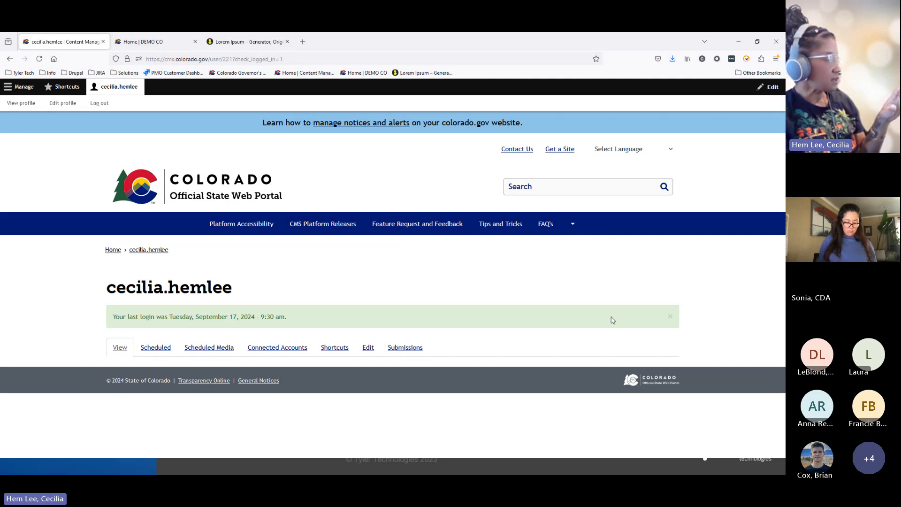
left_click(670, 316)
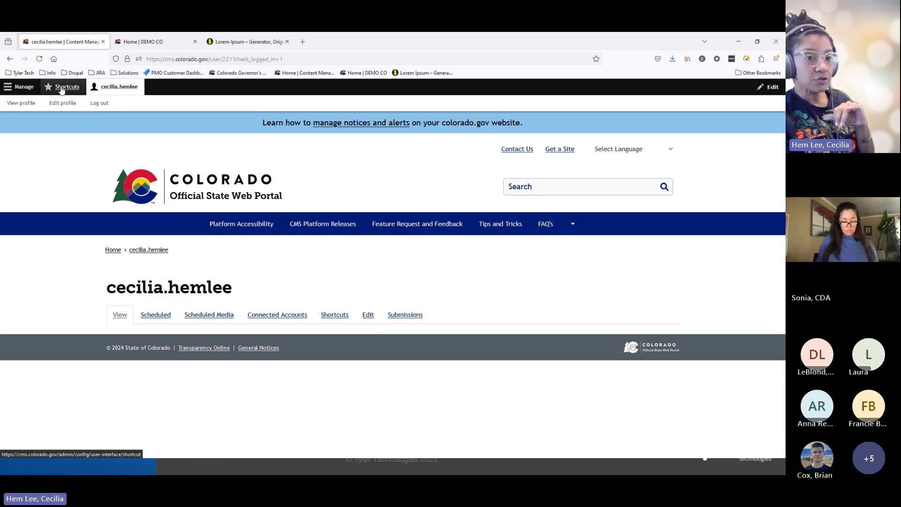
Step: Display the site's management options and open the logged-in account's edit form to review its roles and profile settings
left_click(29, 89)
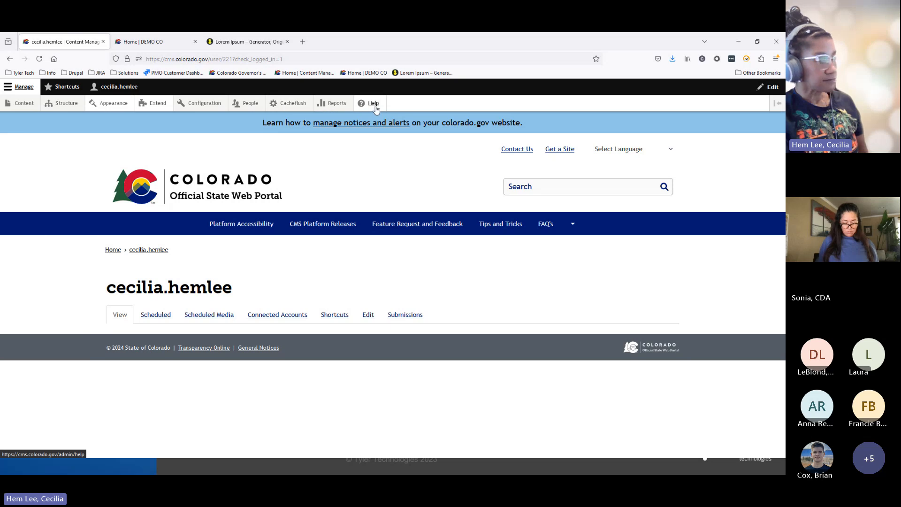
mouse_move(321, 107)
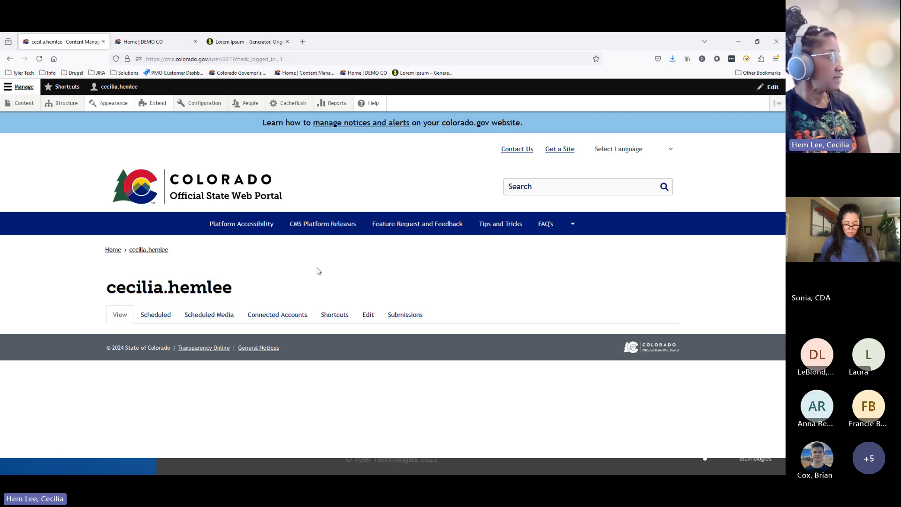
left_click(369, 318)
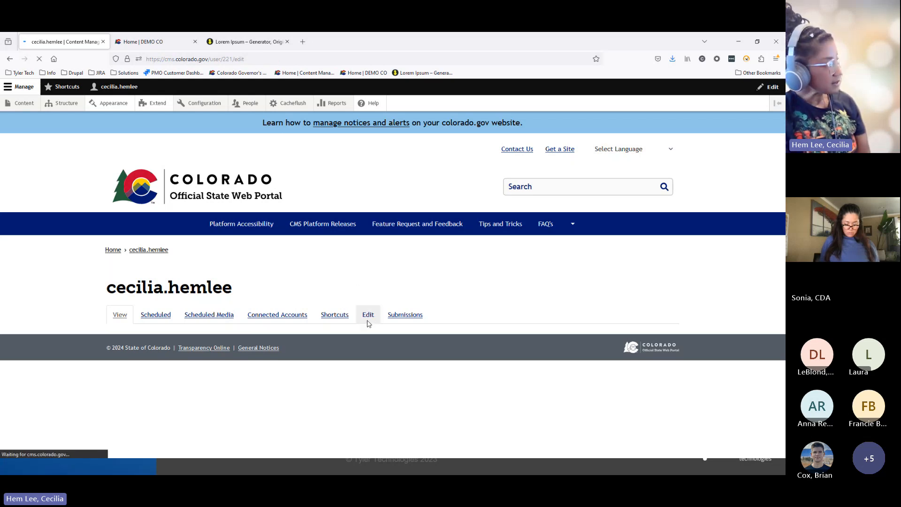
scroll(277, 367, "down", 5)
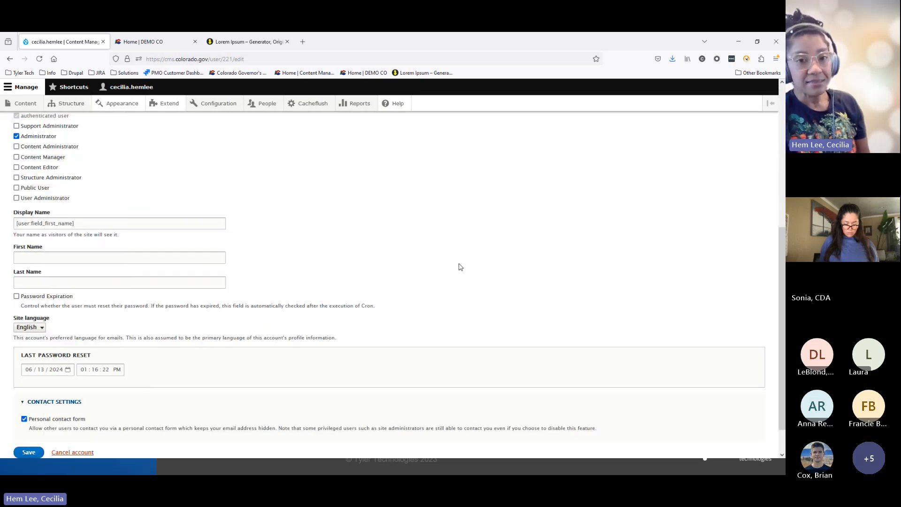
Step: Filter the People list by a user's first name, leaving status, role and permission at Any
left_click(263, 106)
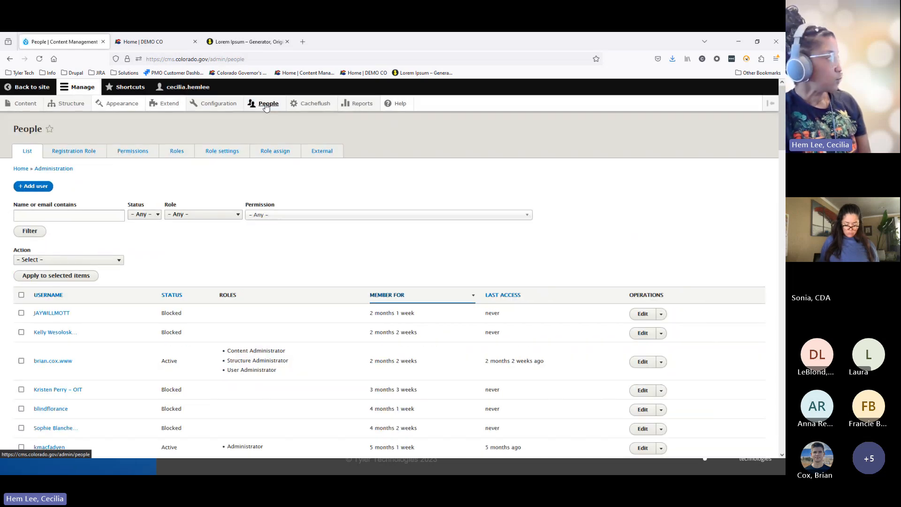
mouse_move(267, 106)
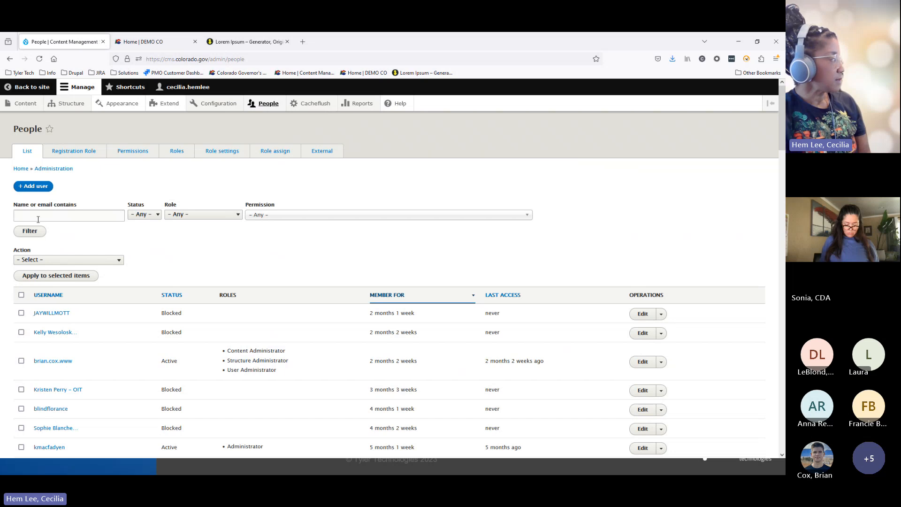
left_click(151, 220)
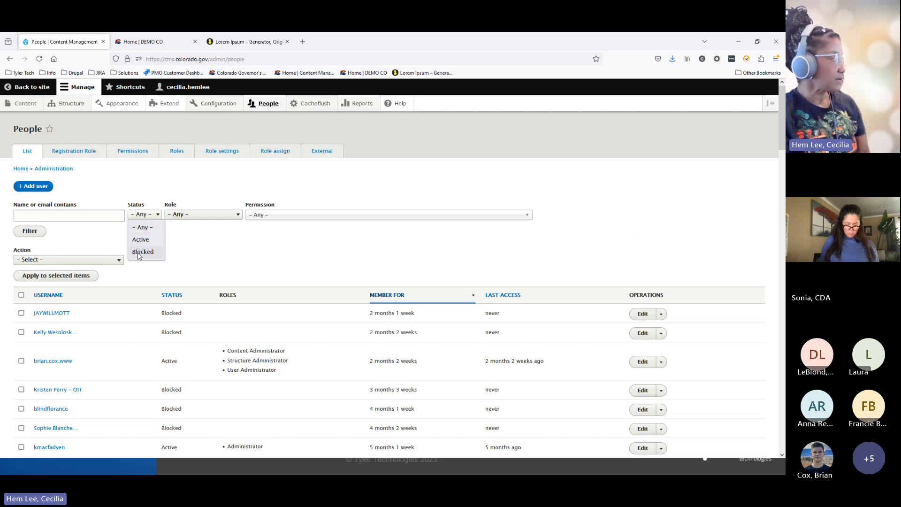
left_click(44, 214)
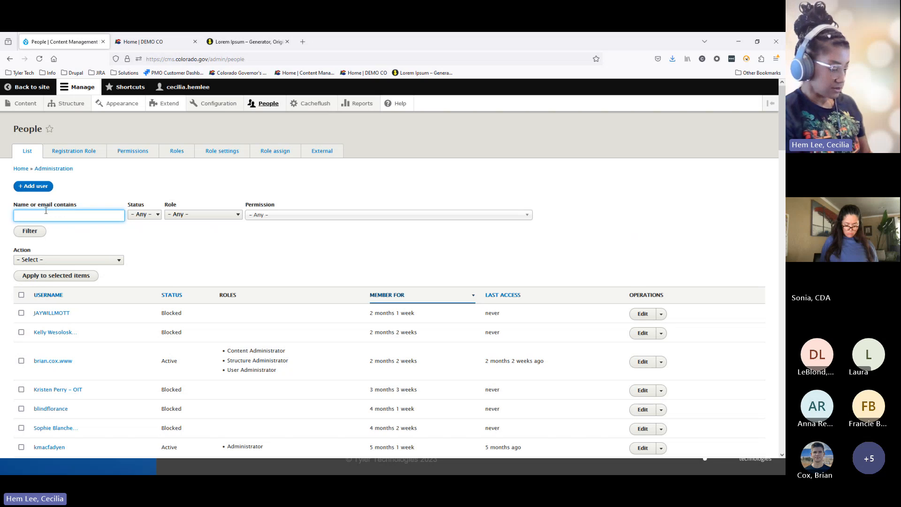
type("brian")
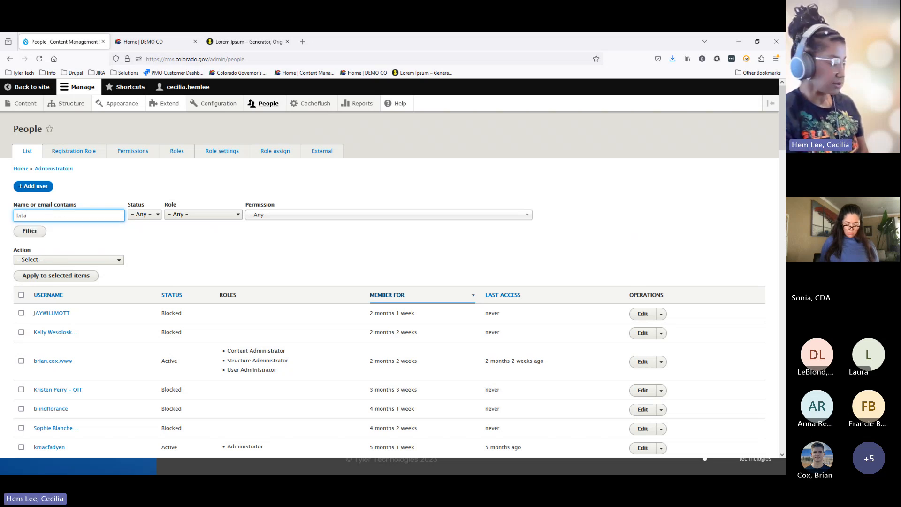
left_click(28, 234)
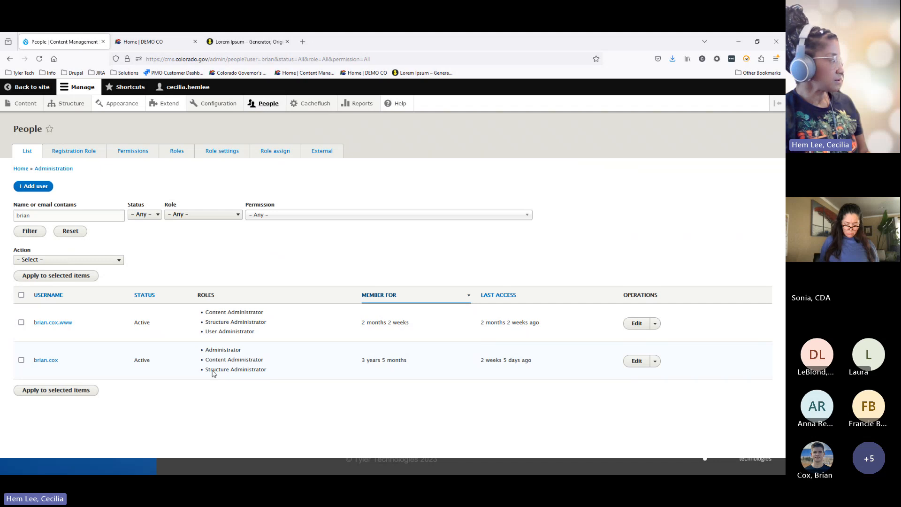
Step: Open the edit form of the first matching user and review the account fields, status and assigned roles
left_click(641, 328)
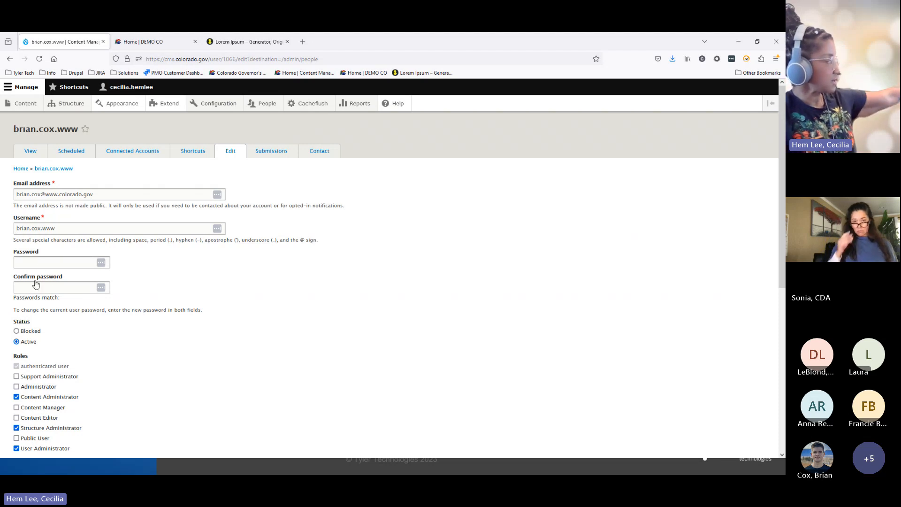
scroll(46, 270, "down", 3)
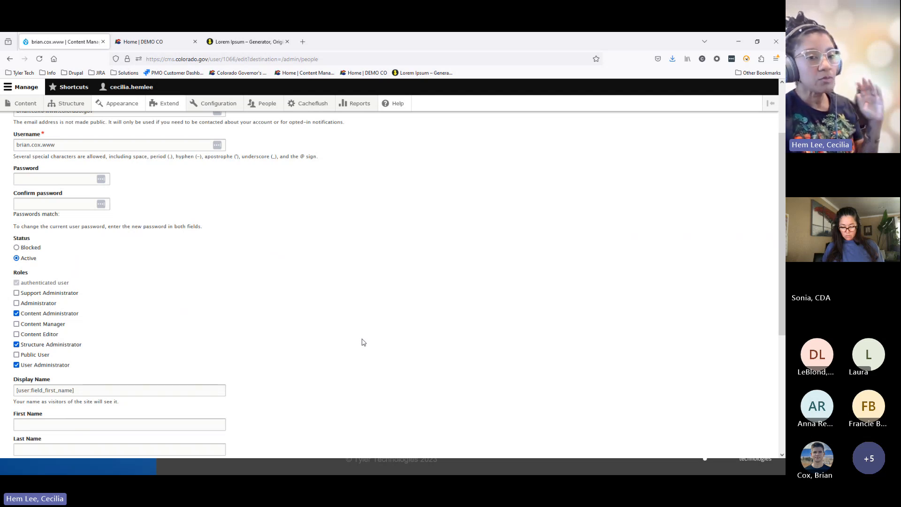
scroll(361, 342, "up", 2)
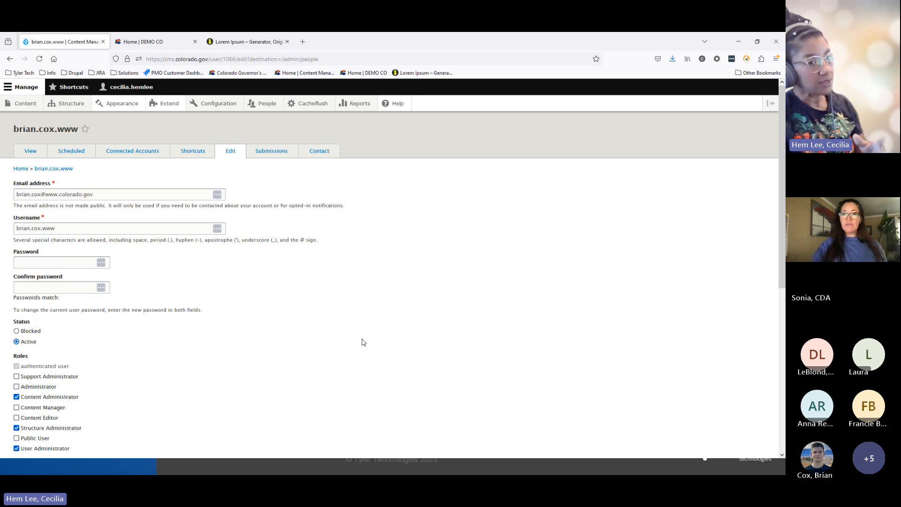
mouse_move(259, 106)
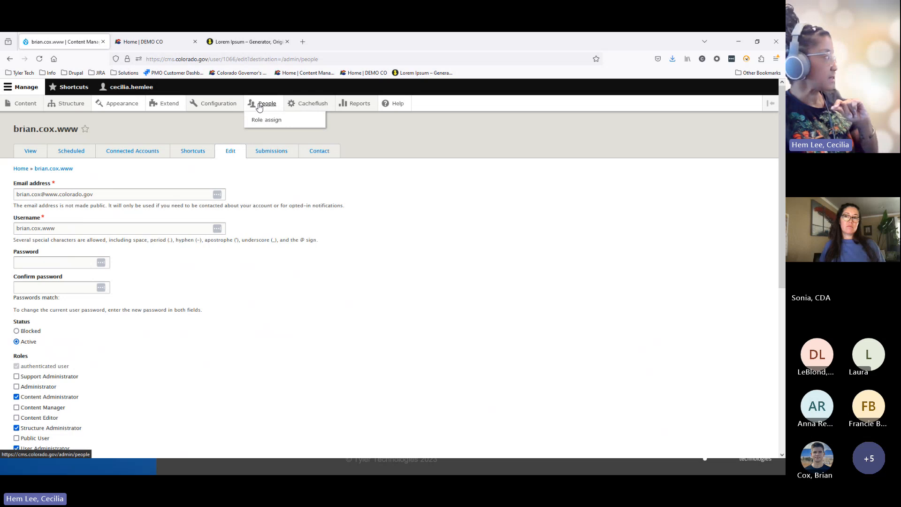
Step: Open the Main navigation menu for editing from the site structure's list of menus
mouse_move(71, 105)
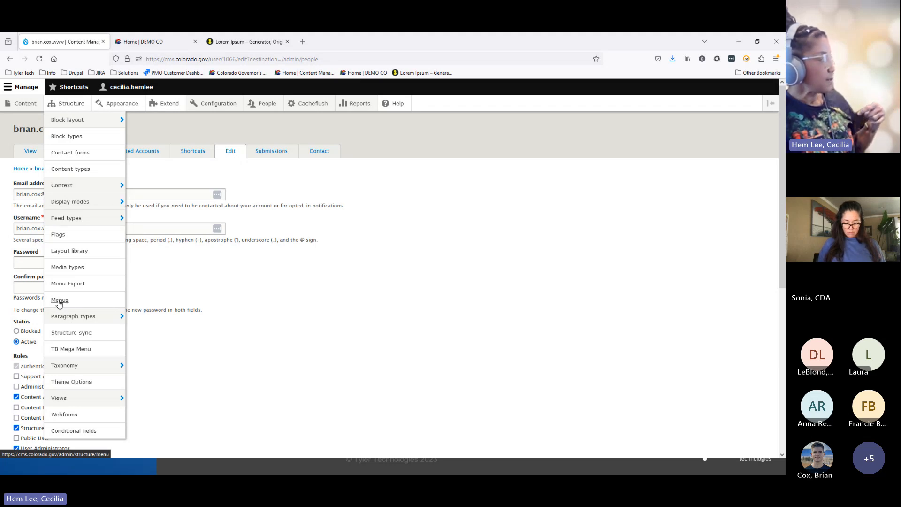
left_click(69, 107)
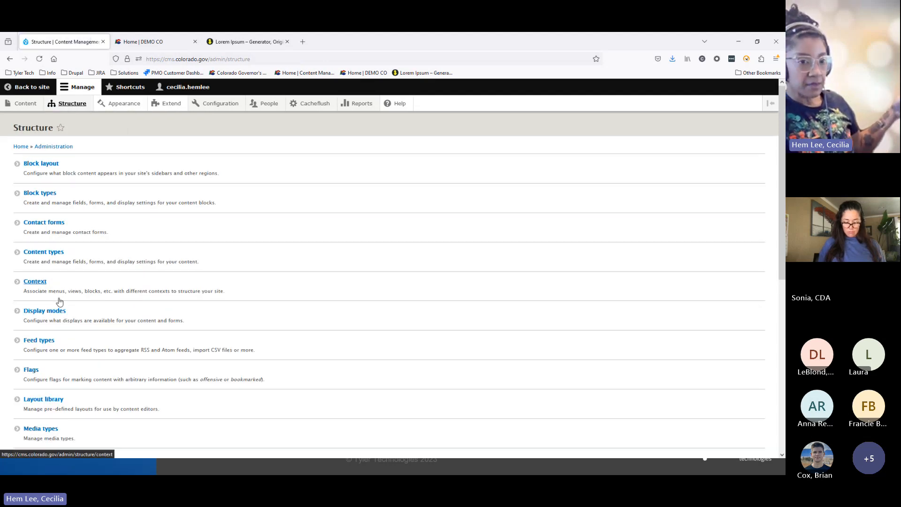
scroll(60, 301, "down", 3)
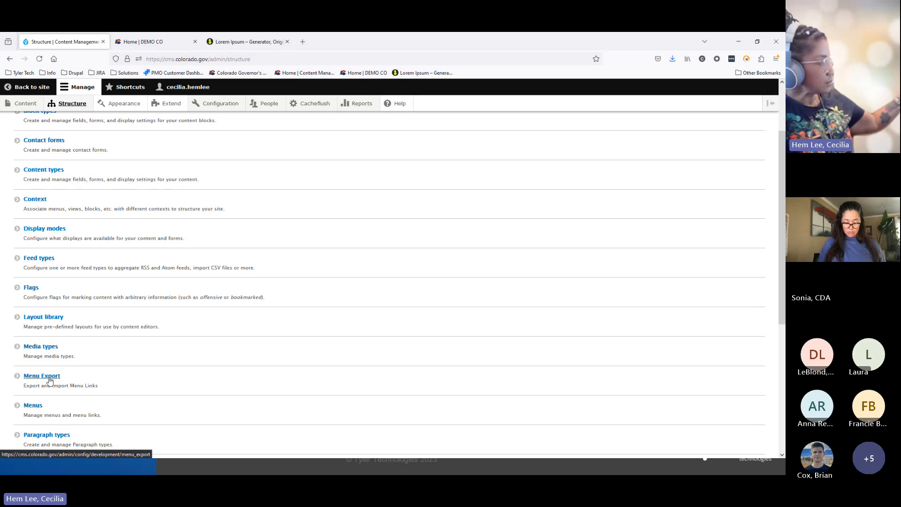
left_click(33, 410)
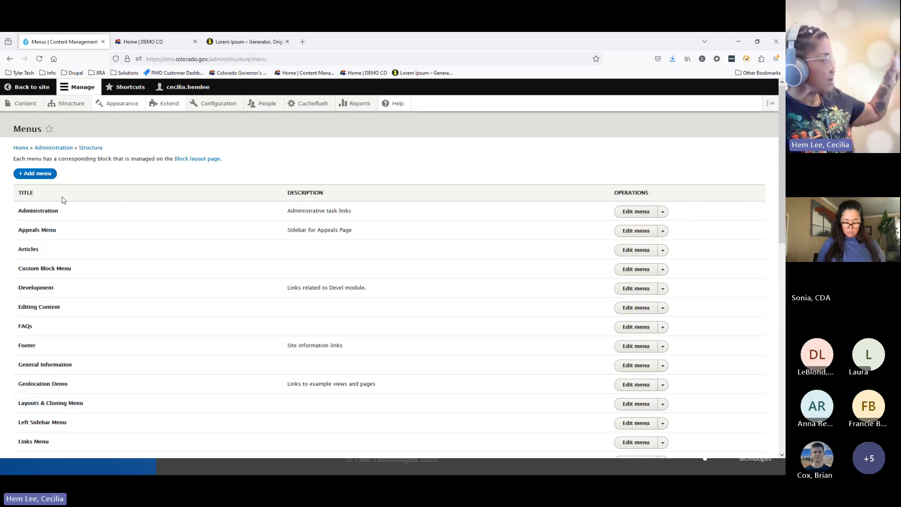
scroll(141, 367, "down", 3)
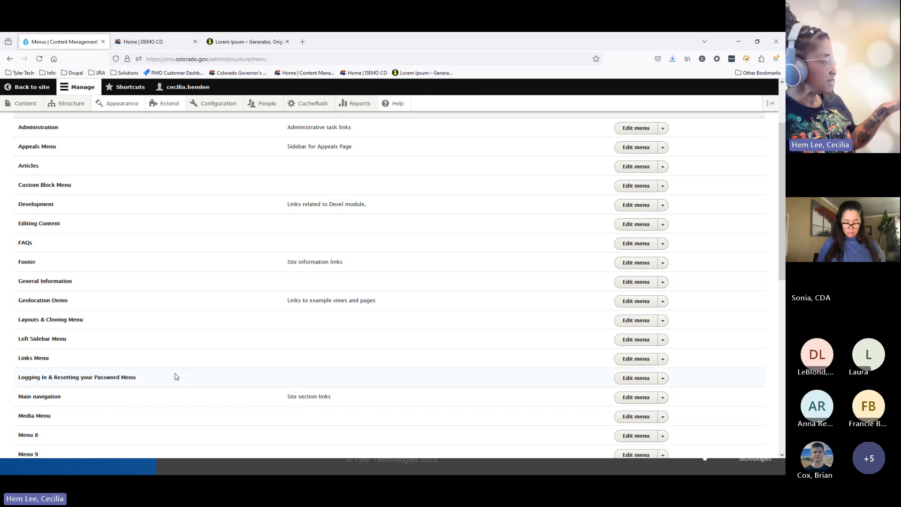
left_click(625, 401)
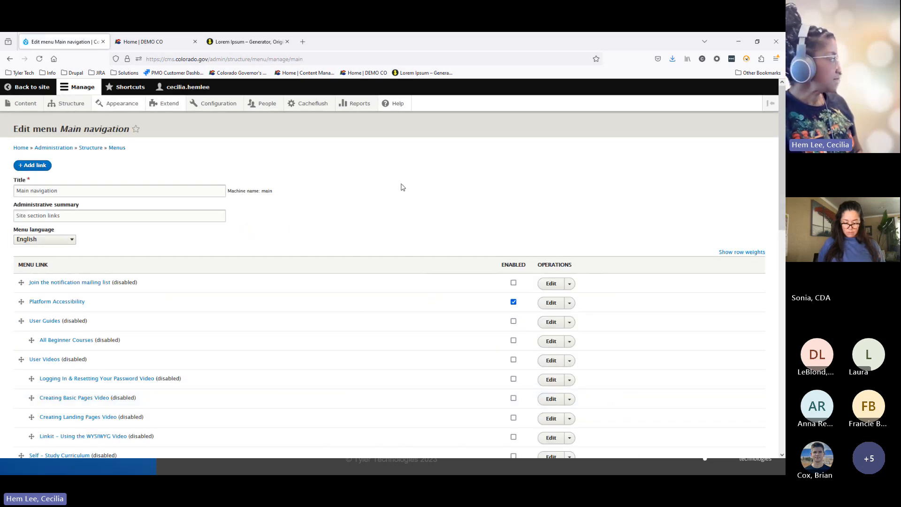
Step: Examine the Main navigation links, showing their row weights and hiding them again
scroll(401, 190, "down", 2)
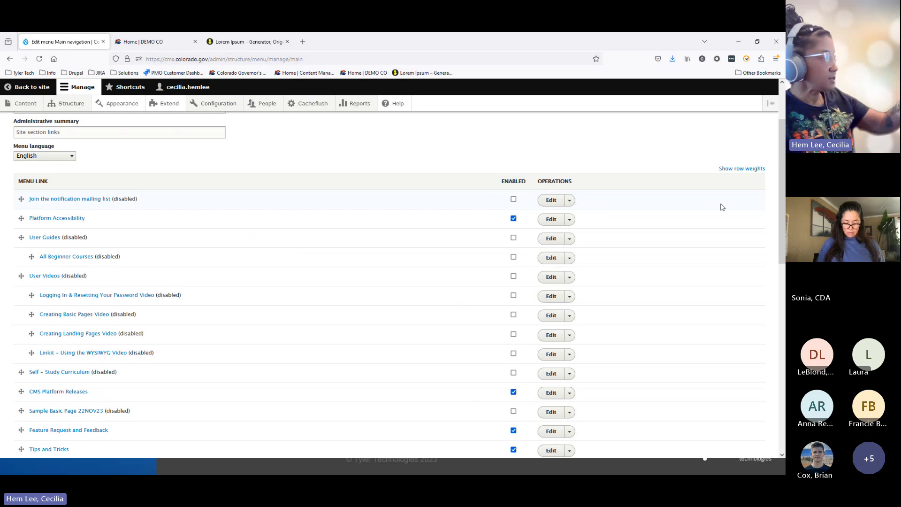
left_click(735, 169)
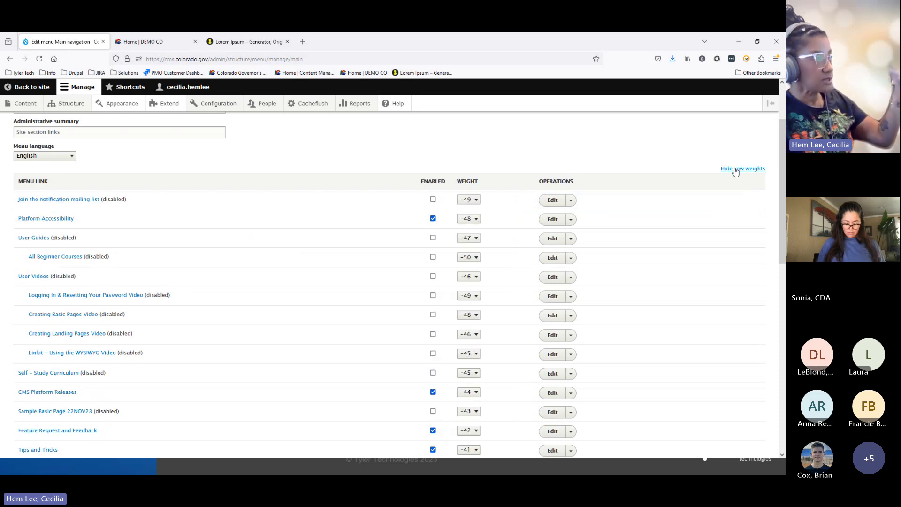
left_click(735, 169)
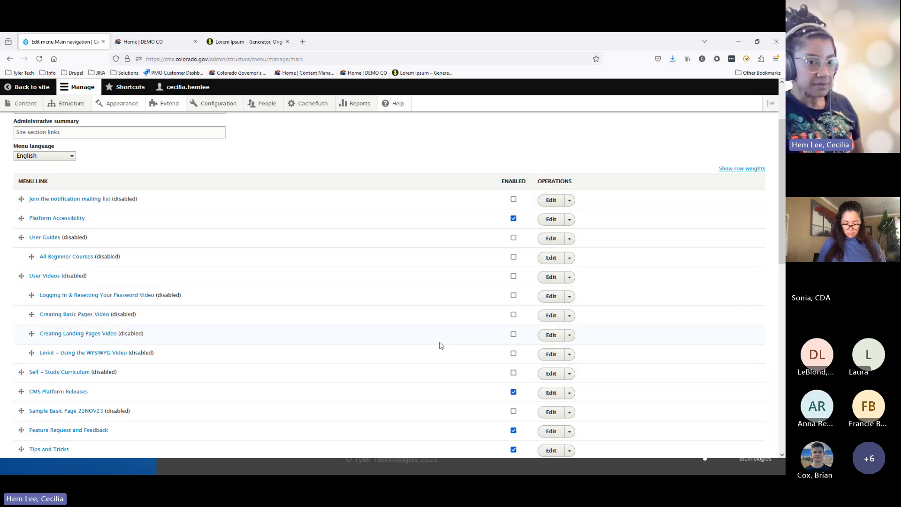
scroll(443, 342, "up", 3)
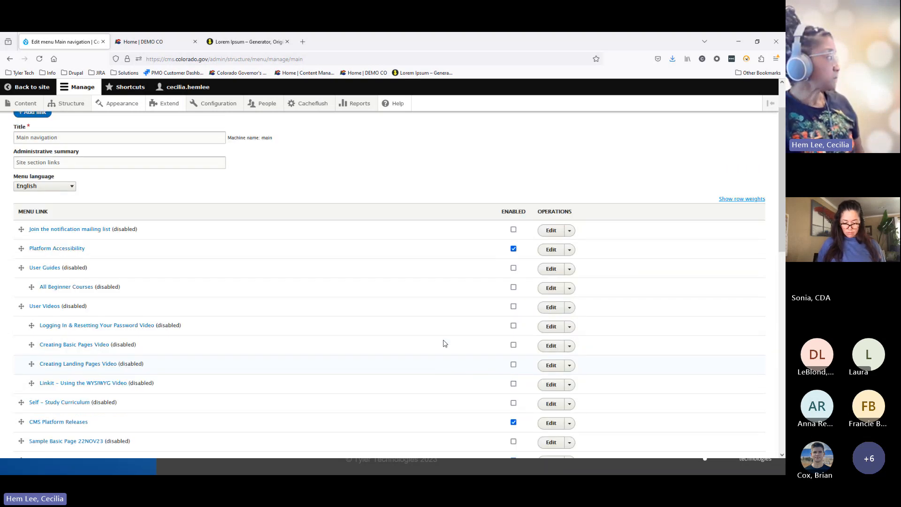
Step: Set the theme's Nav Color to Charcoal in the site's Theme Options and save the configuration
mouse_move(69, 105)
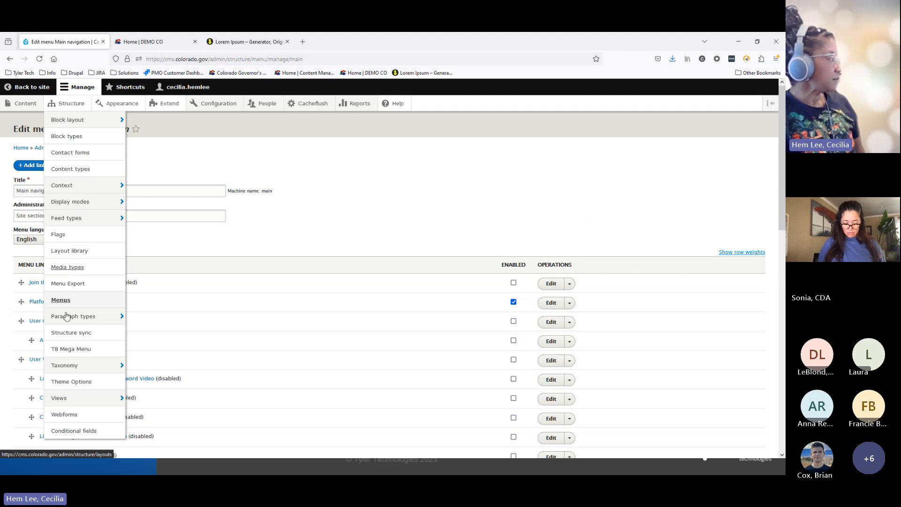
left_click(67, 383)
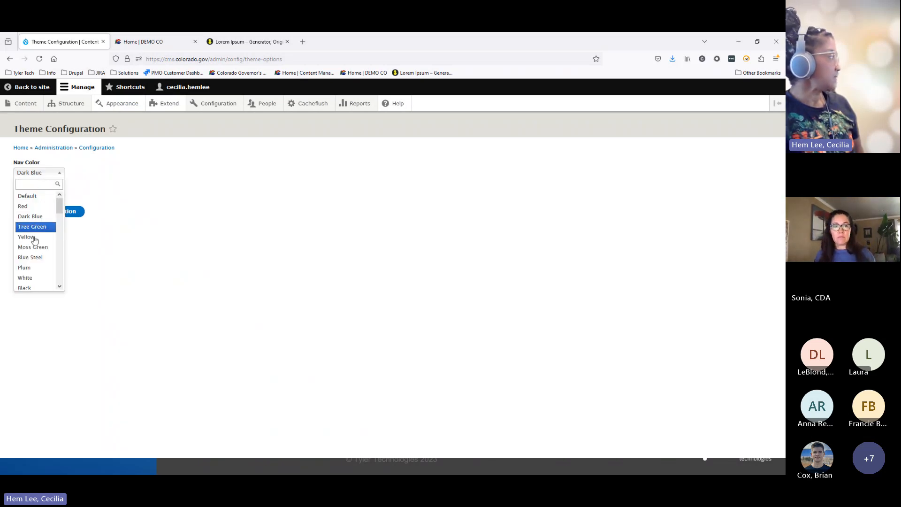
scroll(40, 261, "down", 2)
left_click(40, 261)
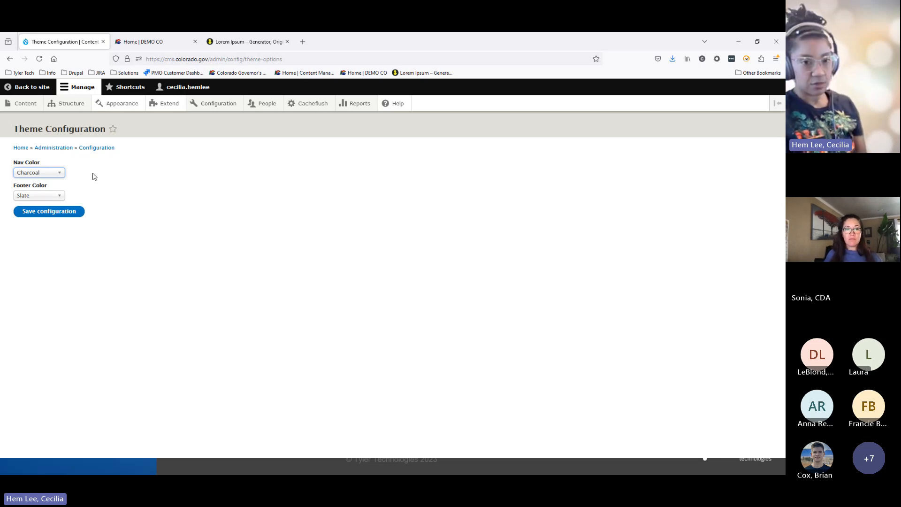
left_click(48, 218)
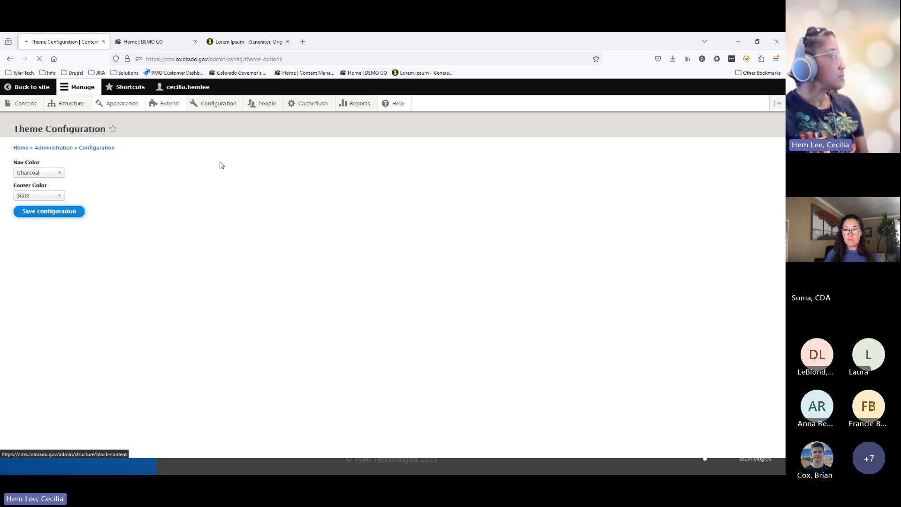
Step: Review the navigation bar and content of the site's home page, and open its Drupal 10 Training and Support page
mouse_move(2, 111)
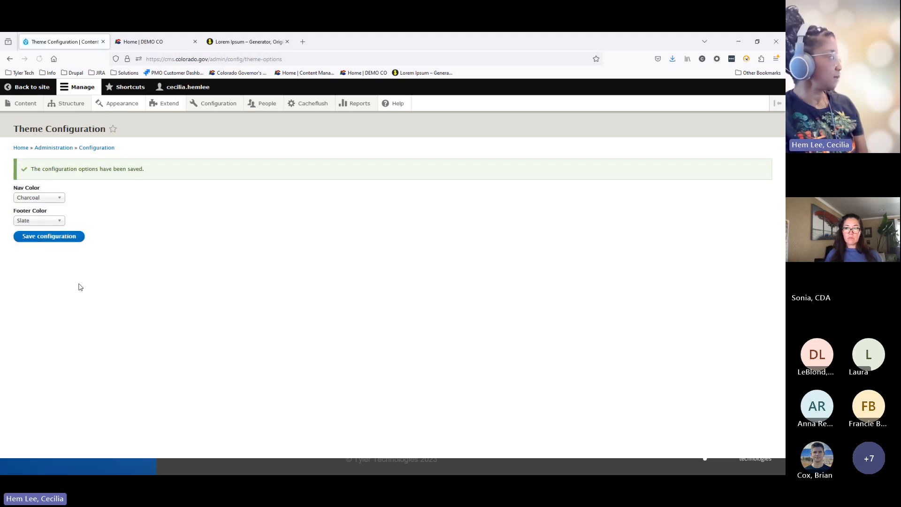
left_click(20, 150)
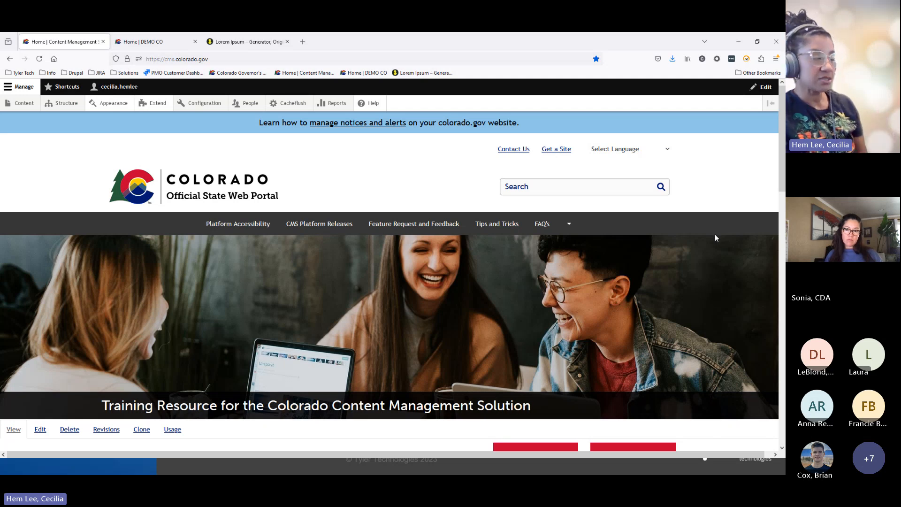
scroll(590, 255, "down", 3)
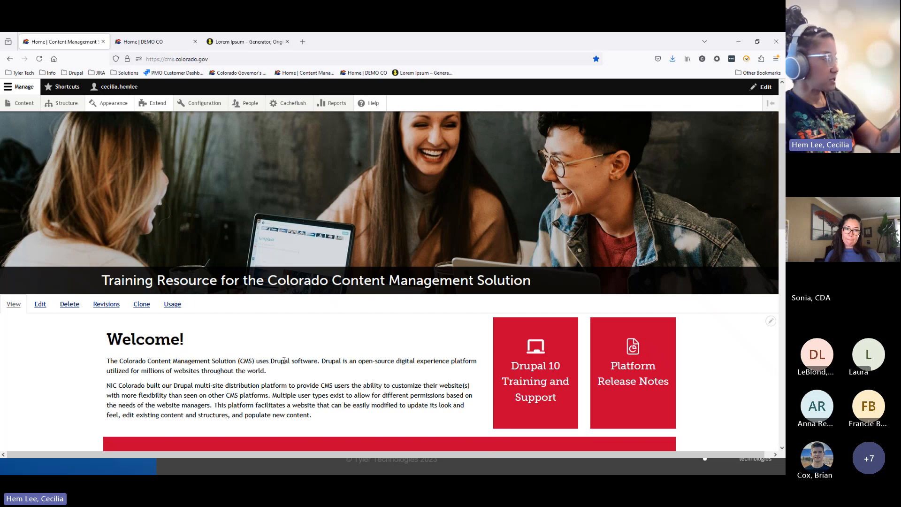
scroll(288, 362, "down", 2)
scroll(288, 363, "down", 4)
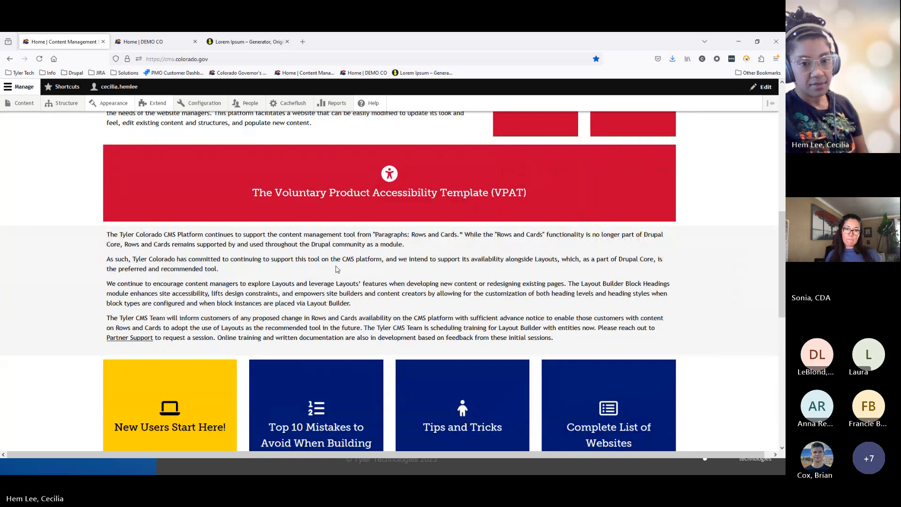
scroll(336, 269, "up", 3)
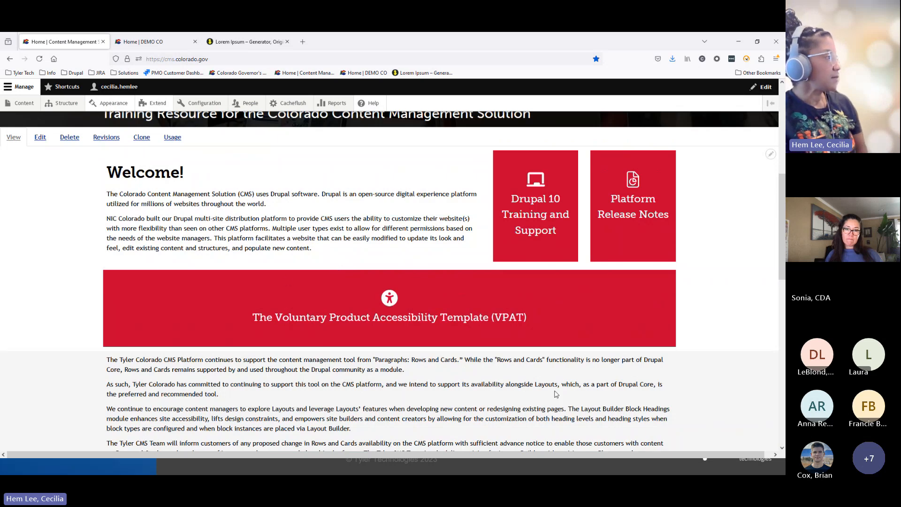
scroll(554, 392, "up", 6)
scroll(554, 392, "up", 2)
scroll(559, 296, "down", 4)
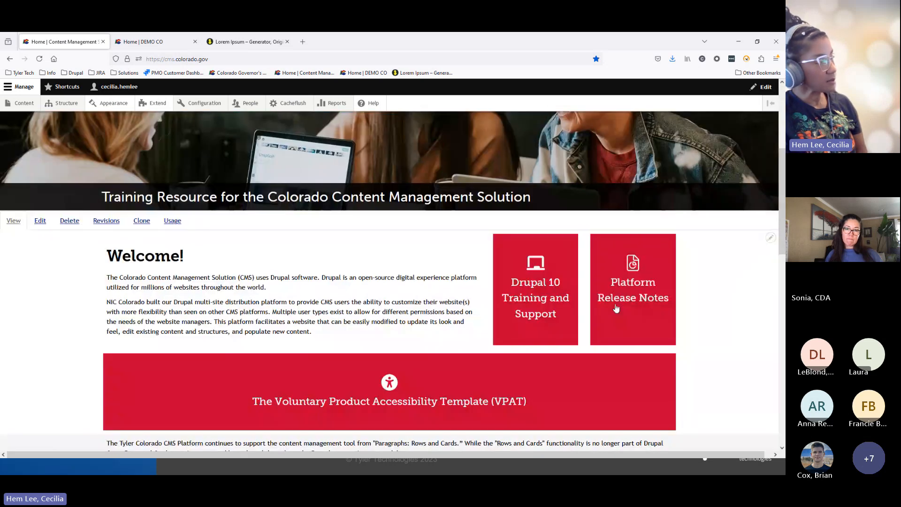
left_click(529, 302)
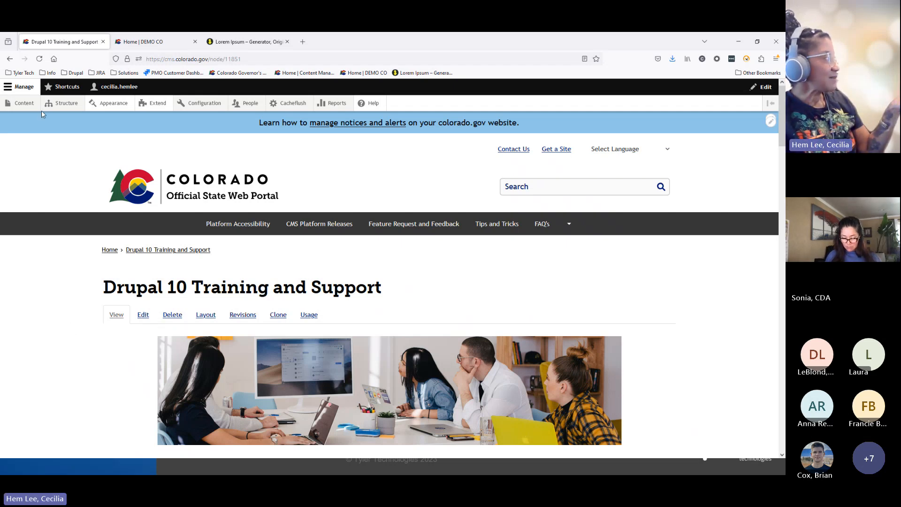
Step: Start adding a new Image item from the Media listing in the site's content administration
mouse_move(34, 111)
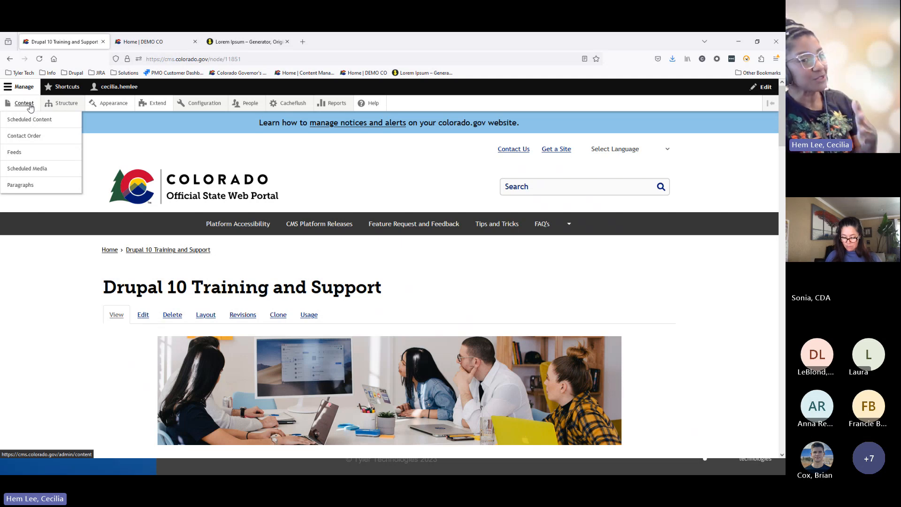
left_click(25, 107)
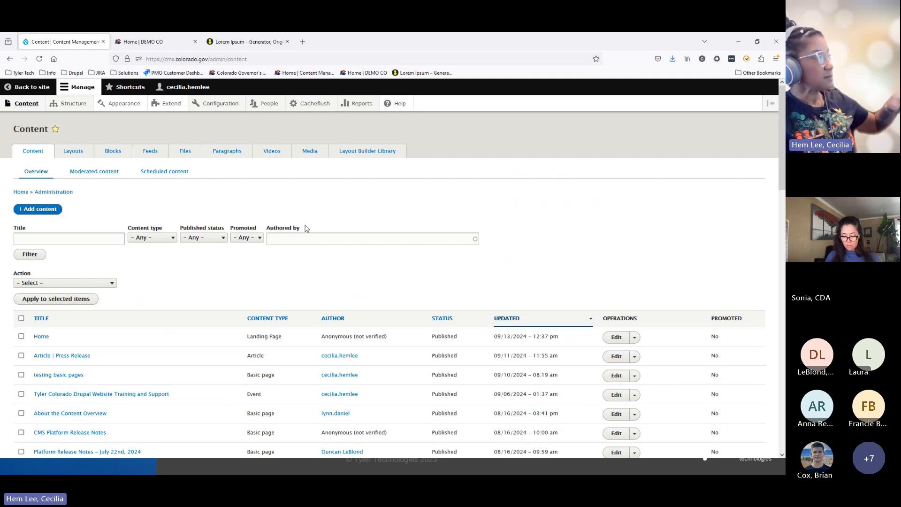
left_click(310, 151)
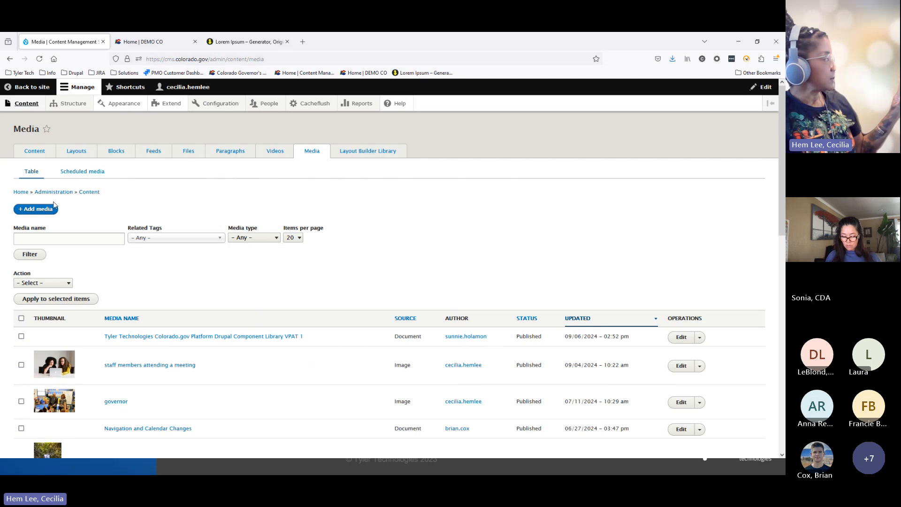
left_click(39, 213)
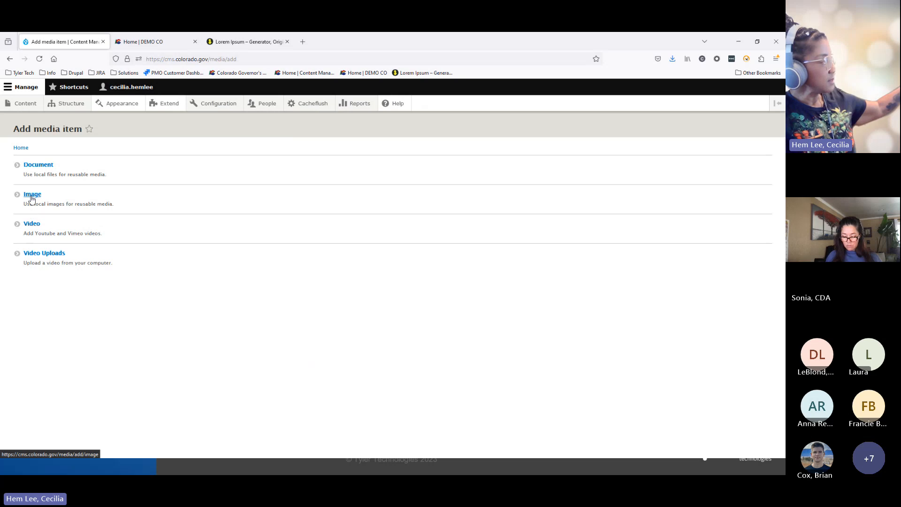
left_click(32, 197)
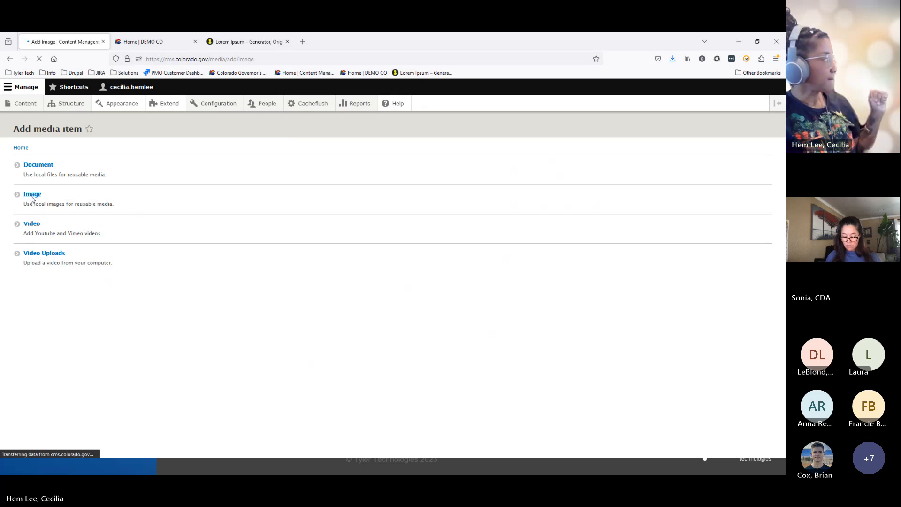
Step: Upload the npxXWgQ33ZQ-unsplash photo of hands typing on a laptop from the Website images folder
left_click(29, 200)
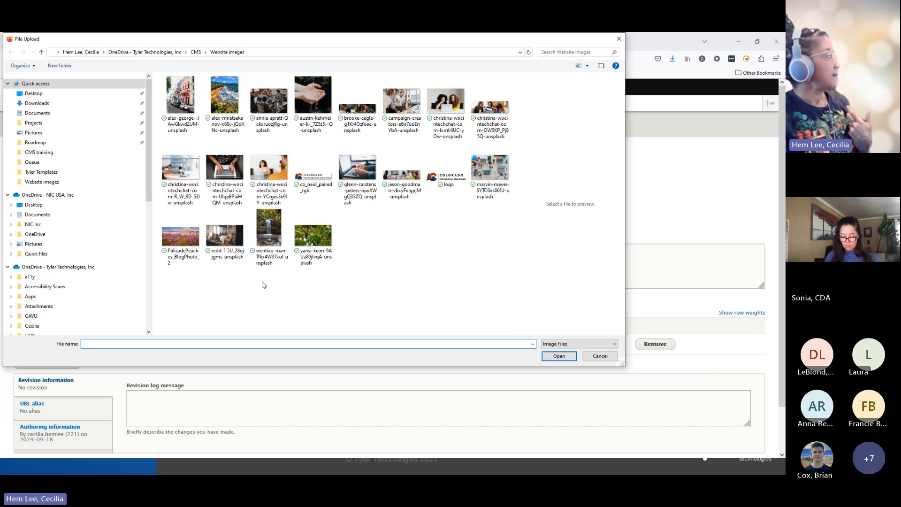
left_click(354, 171)
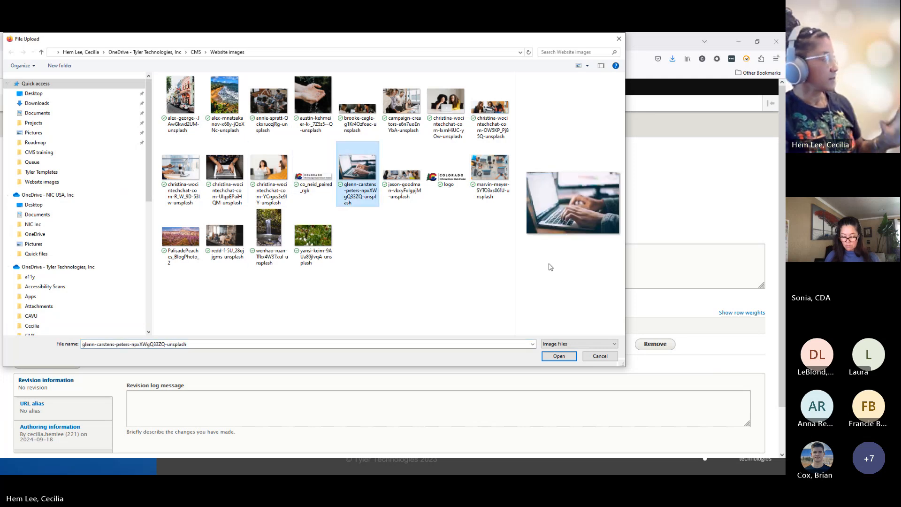
left_click(558, 356)
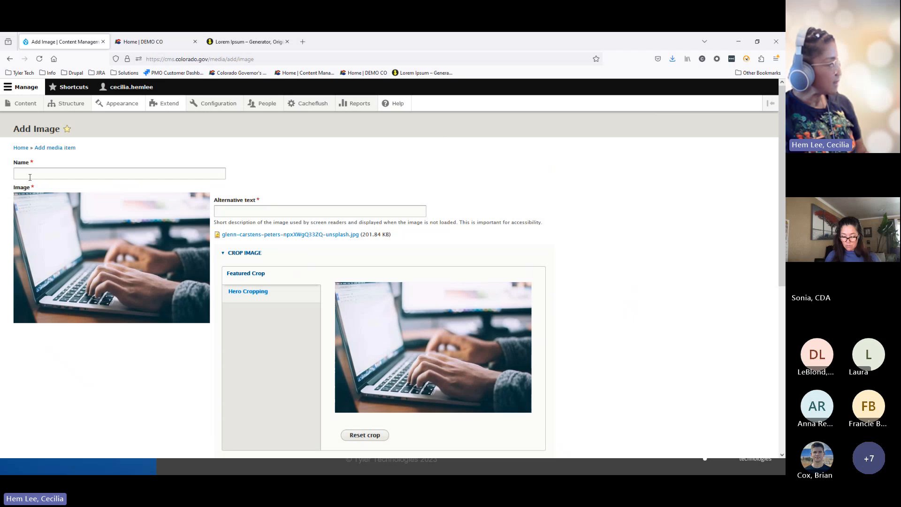
Step: Enter "laptop computer" as the image's name and copy it into the alternative text
left_click(32, 169)
type("laptop")
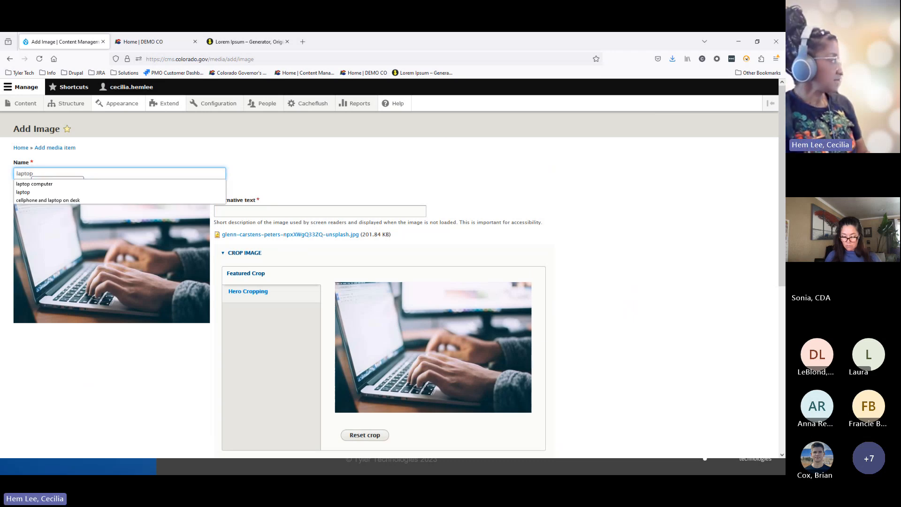
left_click(34, 184)
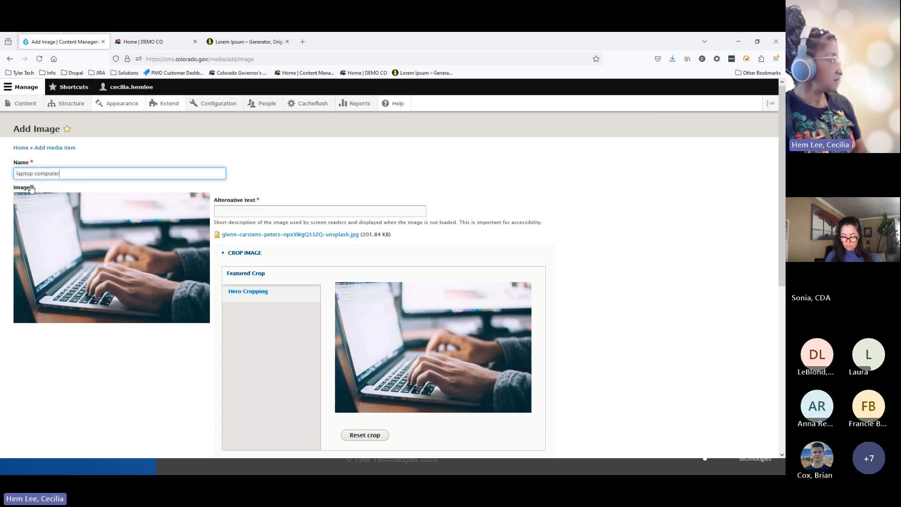
left_click_drag(68, 173, 1, 173)
key("ctrl+c")
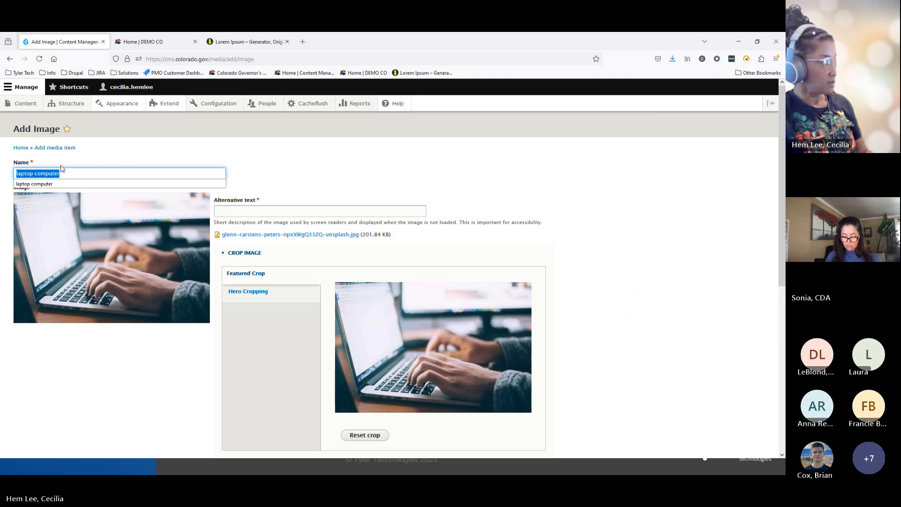
left_click(232, 212)
key("ctrl+v")
left_click(291, 187)
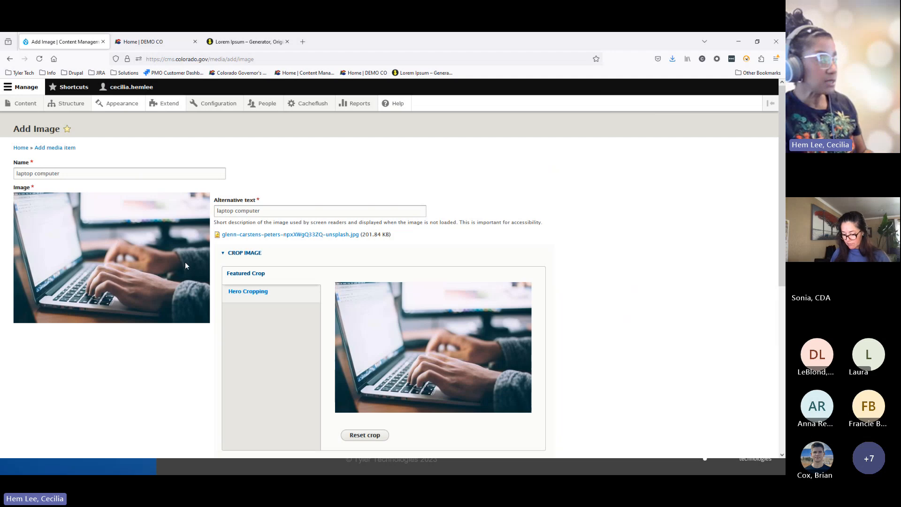
Step: Draw a full-width Featured Crop across the lower middle of the image, covering the hands and keyboard
scroll(198, 268, "down", 2)
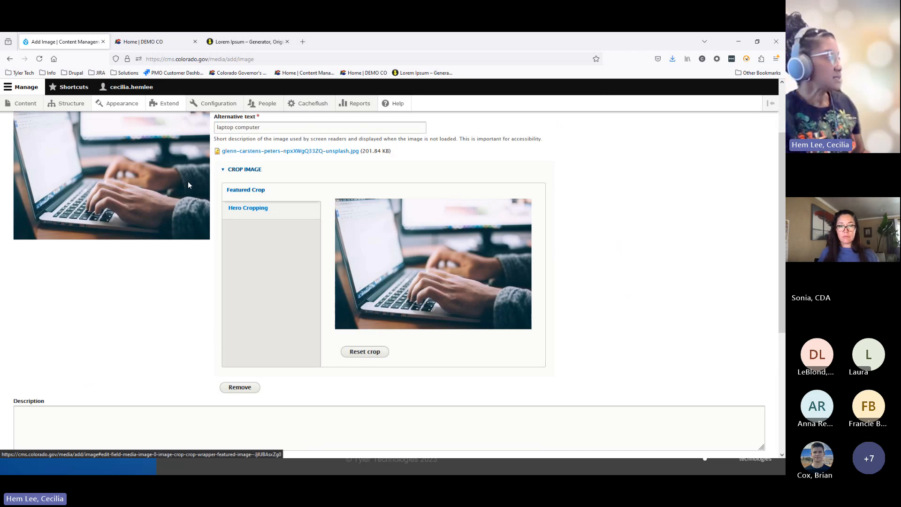
left_click_drag(334, 226, 549, 307)
left_click_drag(505, 262, 506, 278)
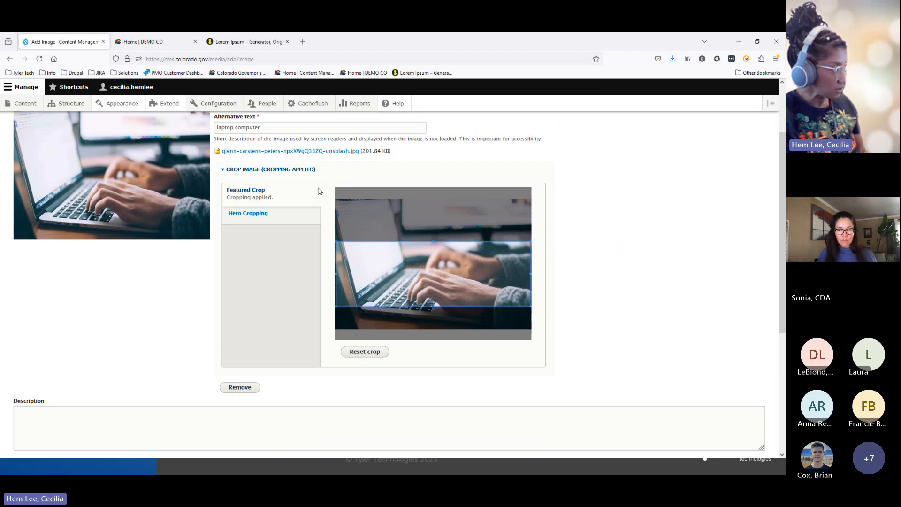
Step: Draw a nearly full-width Hero Cropping strip and position it over the middle of the image
left_click(276, 214)
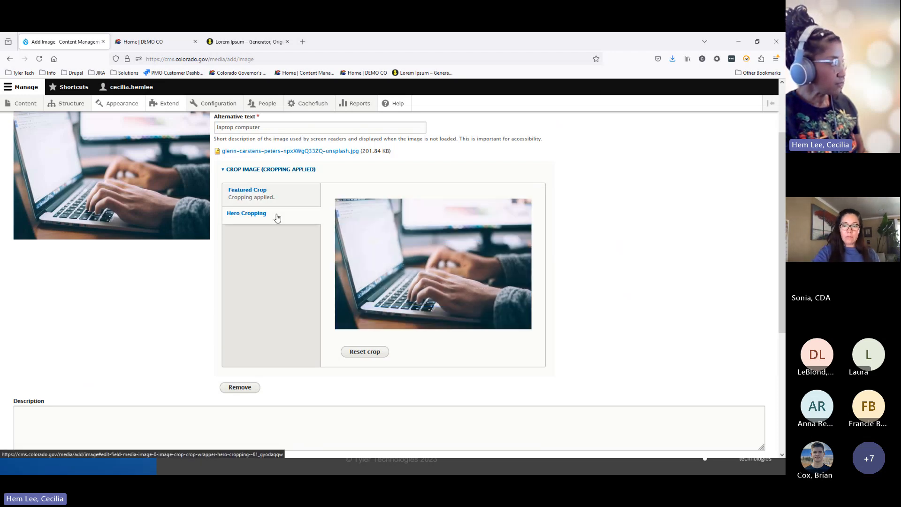
left_click_drag(425, 222, 528, 246)
left_click_drag(425, 246, 281, 297)
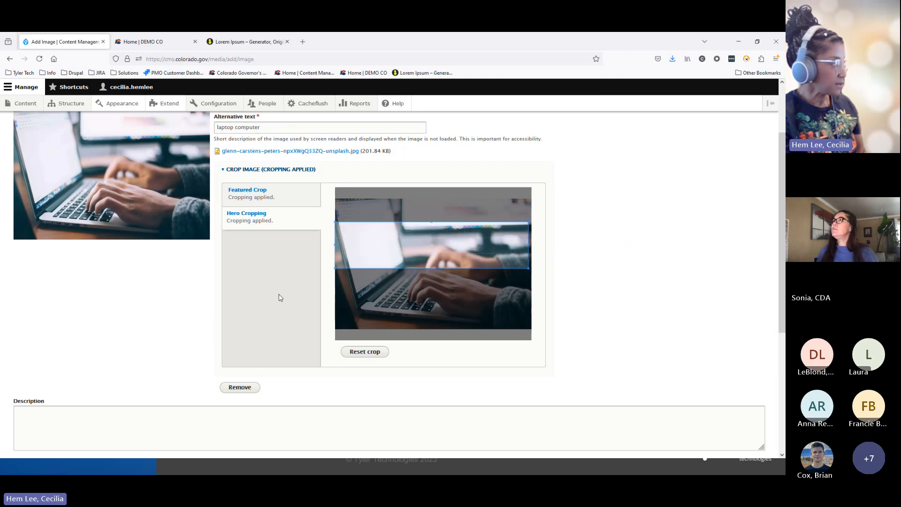
left_click_drag(451, 228, 453, 244)
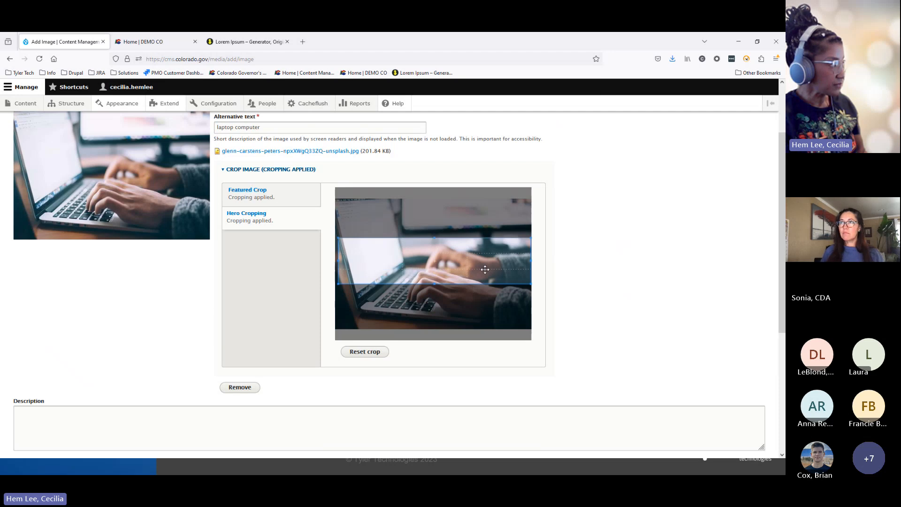
mouse_move(484, 262)
left_mouse_down()
mouse_move(483, 285)
mouse_move(484, 262)
left_mouse_up()
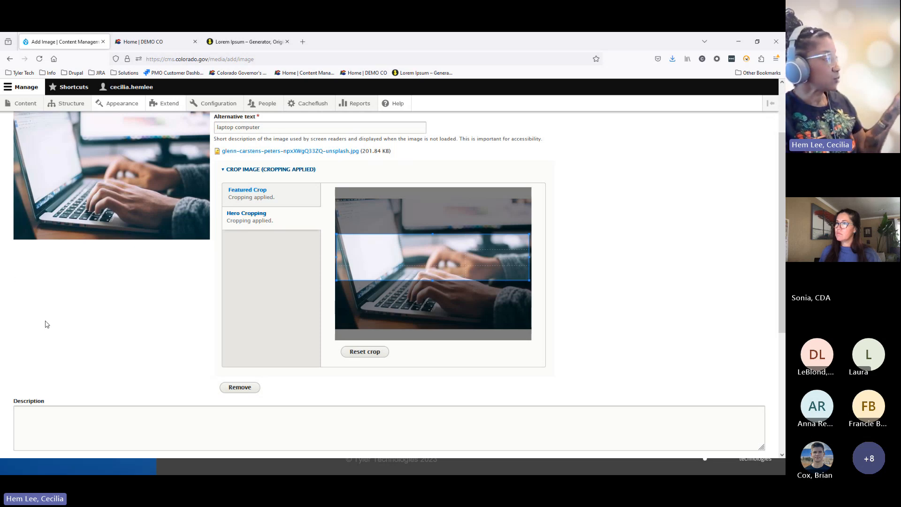
Step: Enter "for training" as the image's revision log message, leaving no extra characters after it
scroll(45, 322, "down", 3)
scroll(46, 321, "down", 1)
left_click(151, 354)
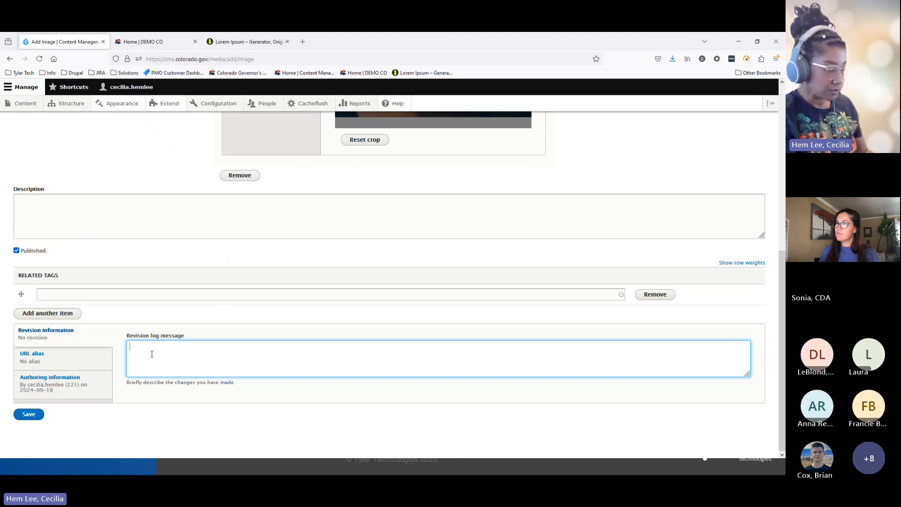
type("for trai")
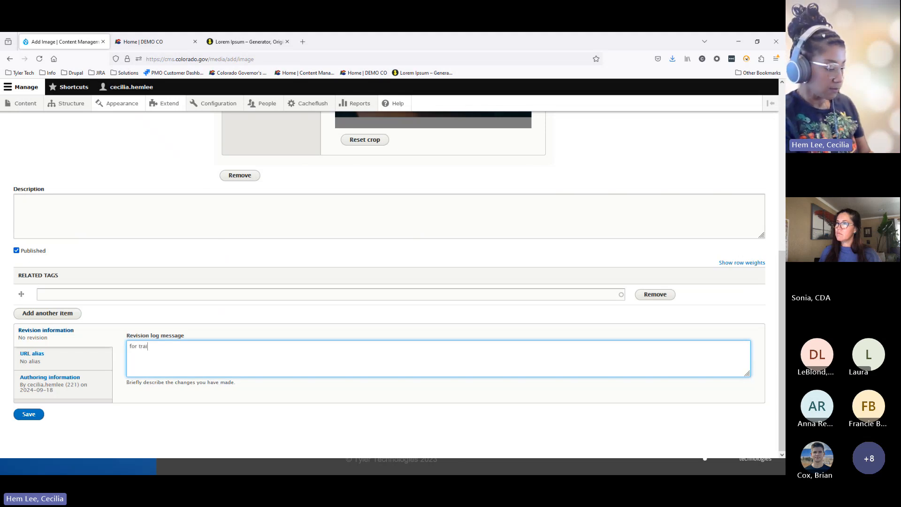
type("ning")
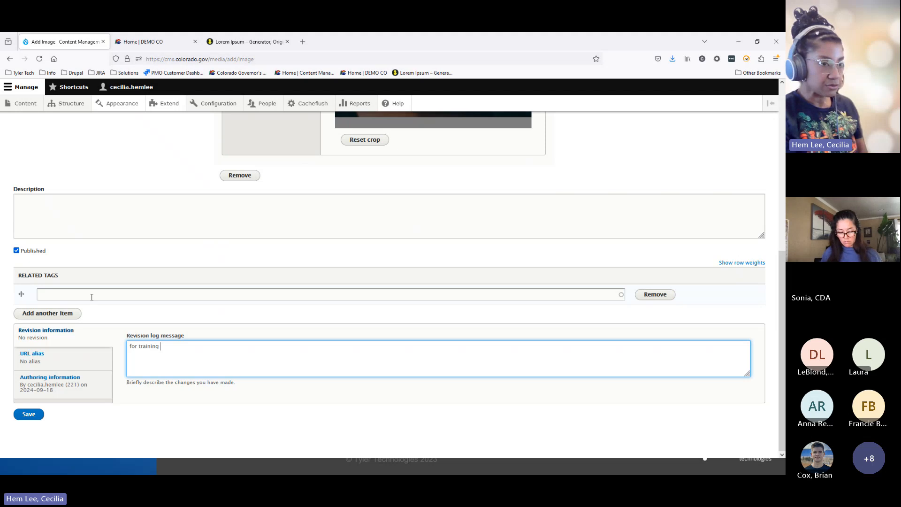
type("colo")
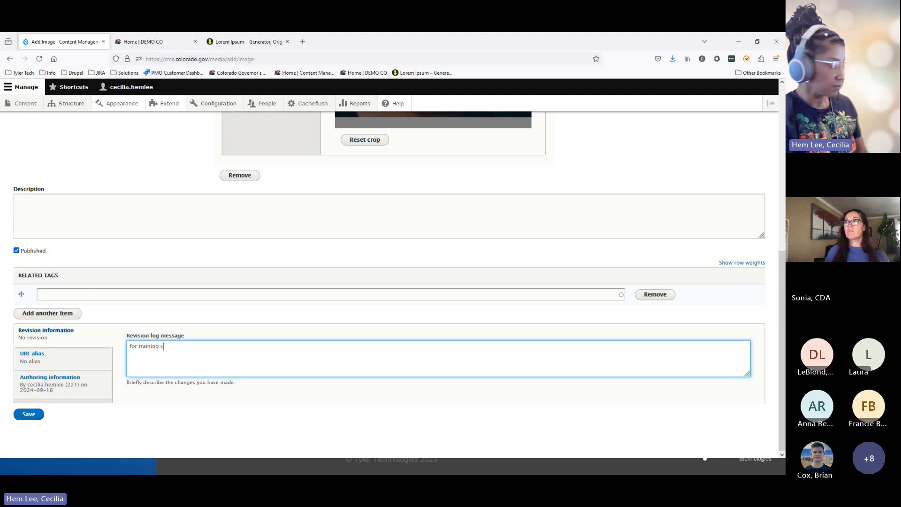
key("BackSpace")
key("BackSpace")
key("BackSpace")
key("BackSpace")
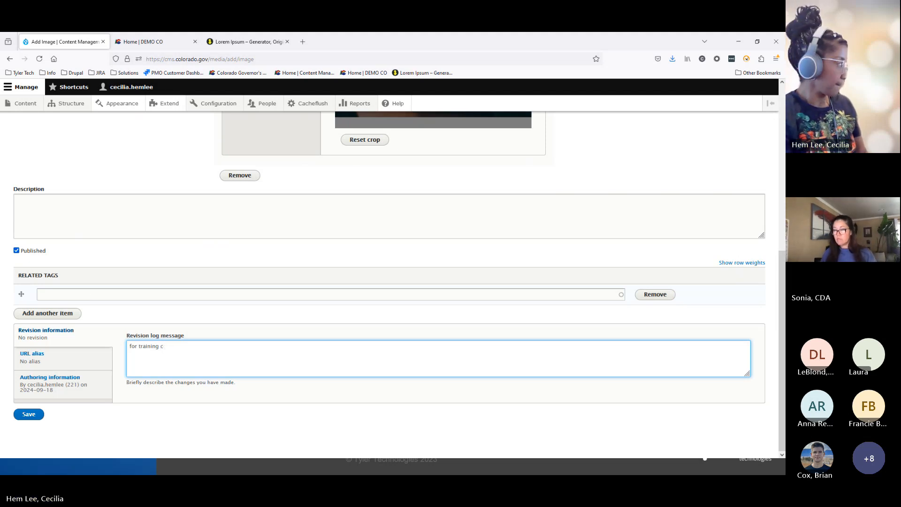
Step: Add "Colorful Colorado" as the image's related tag and save the image to the media library
left_click(52, 293)
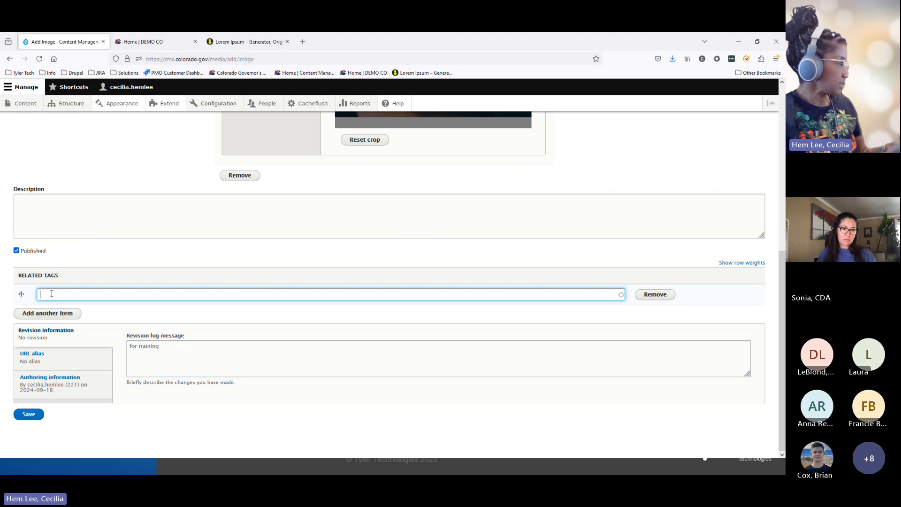
type("colo")
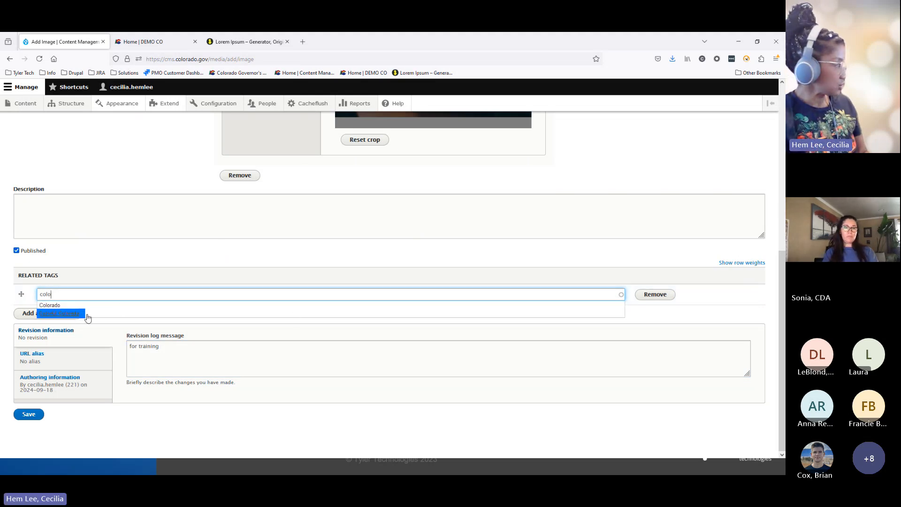
key("Down")
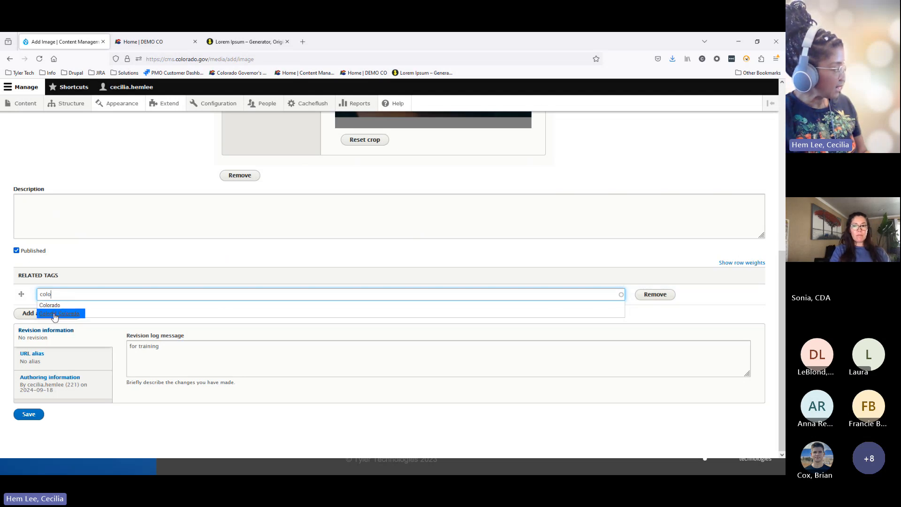
left_click(69, 314)
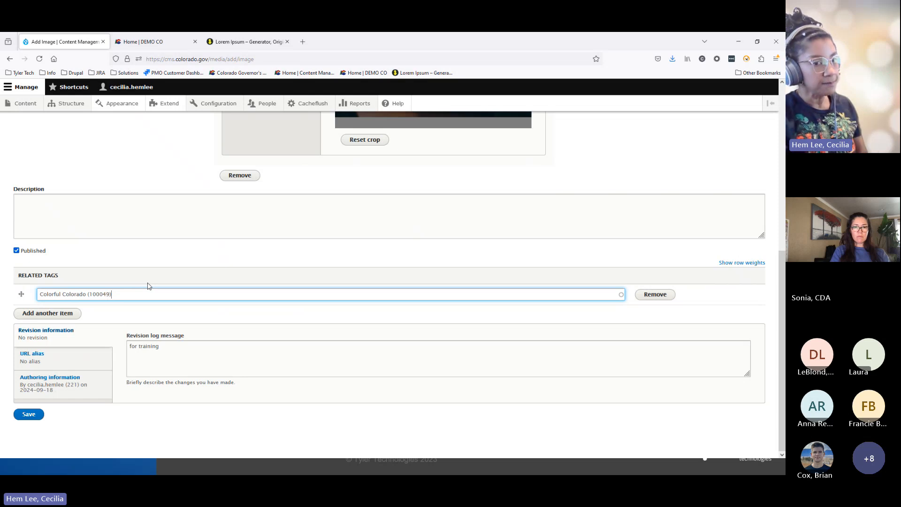
left_click(169, 355)
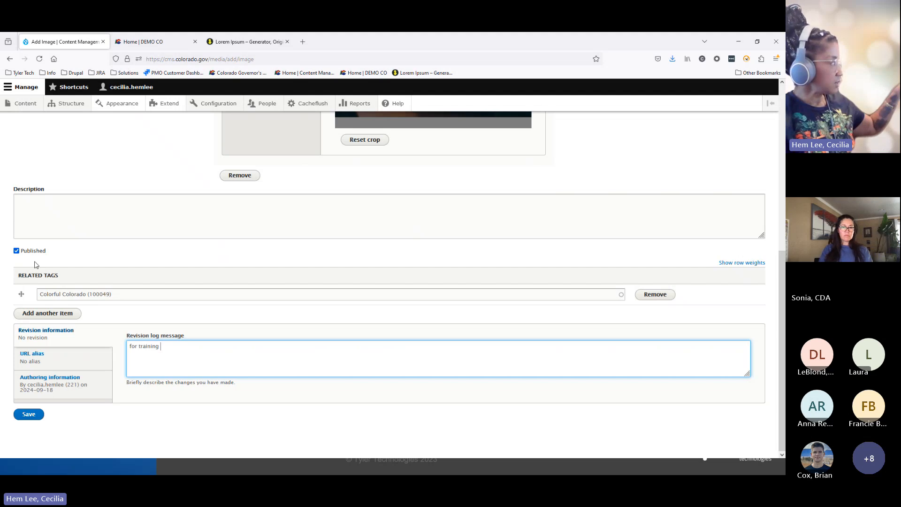
left_click(27, 415)
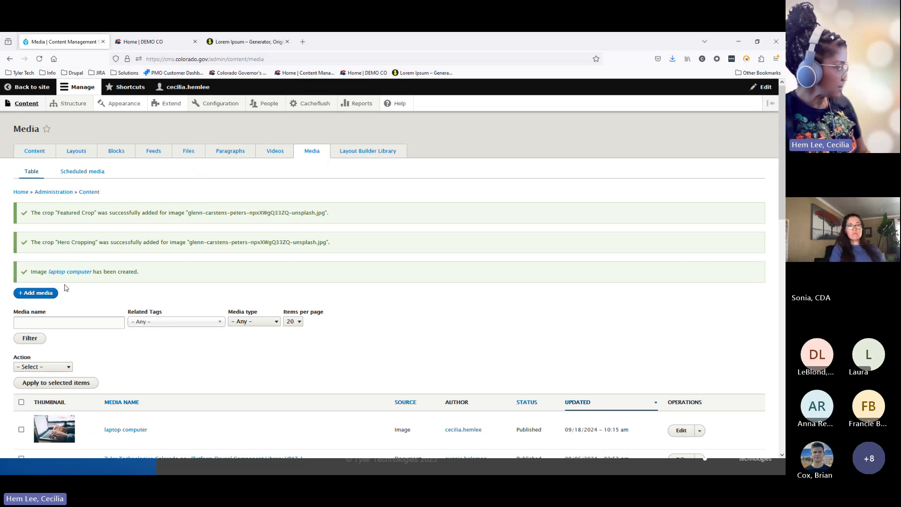
Step: Start a new Document media item and upload the "Drupal 10 Training and Support" PDF from the CMS training folder
scroll(255, 210, "down", 3)
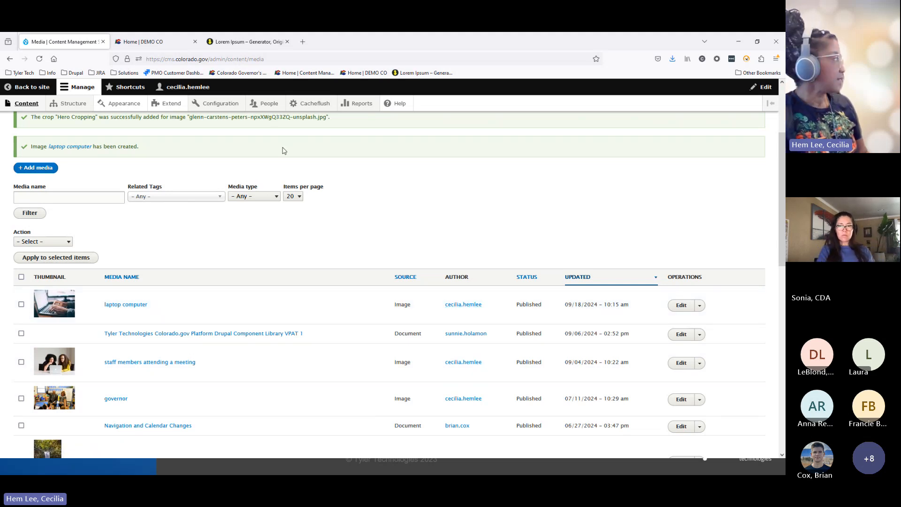
left_click(39, 170)
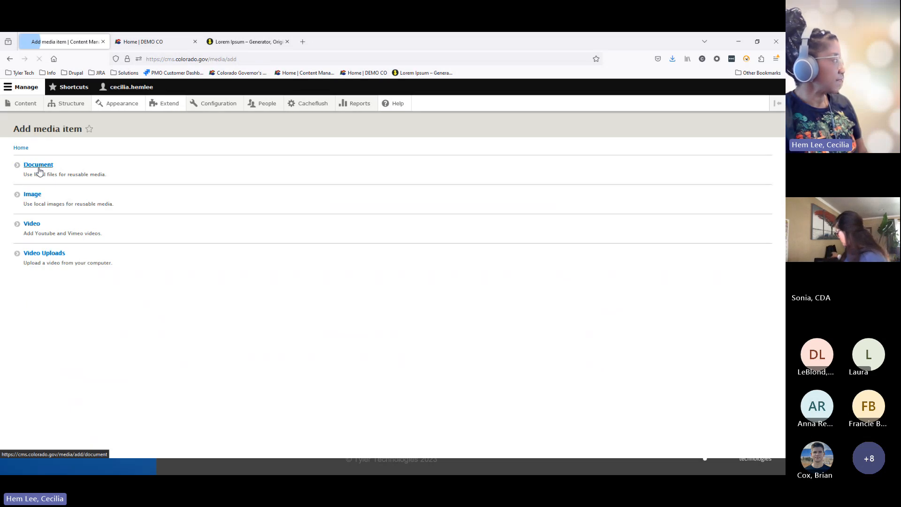
left_click(40, 169)
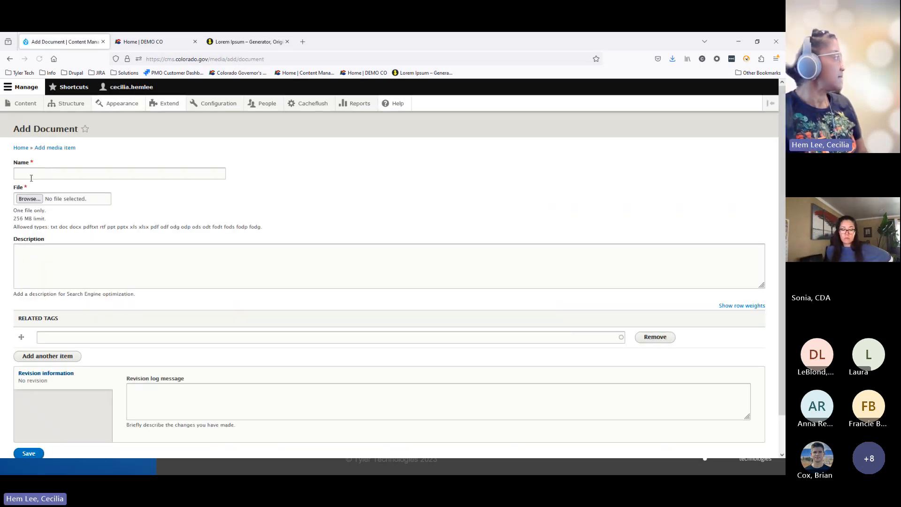
left_click(29, 198)
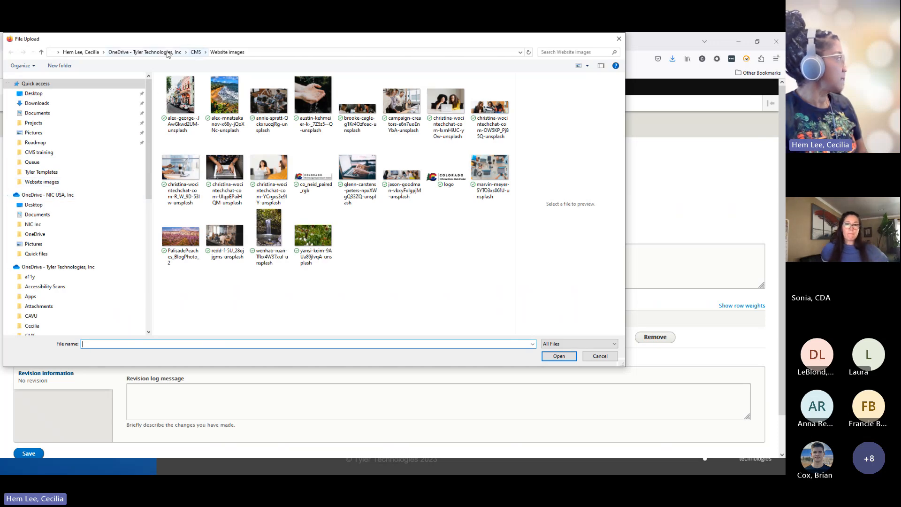
left_click(196, 52)
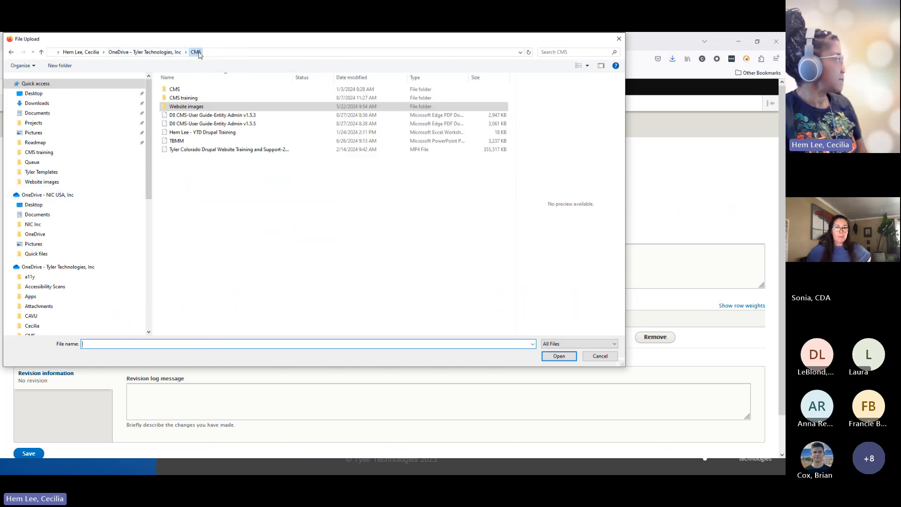
double_click(184, 98)
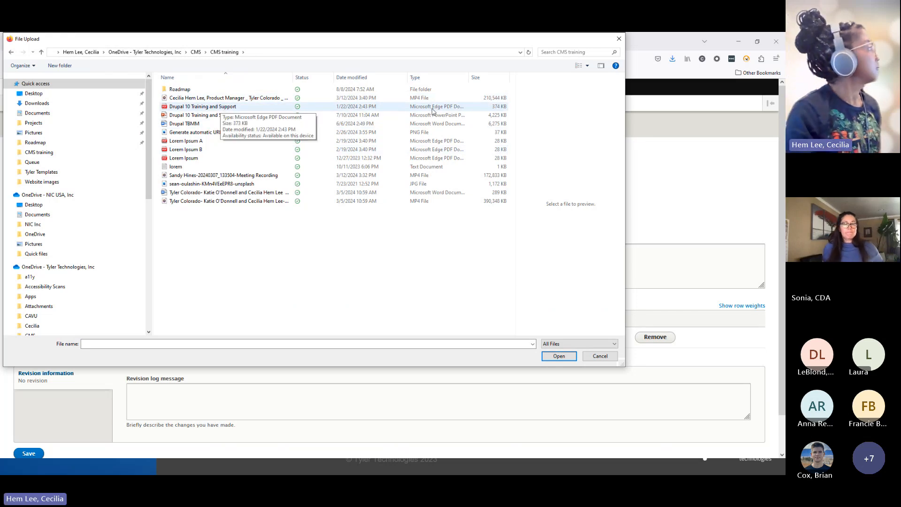
left_click(459, 109)
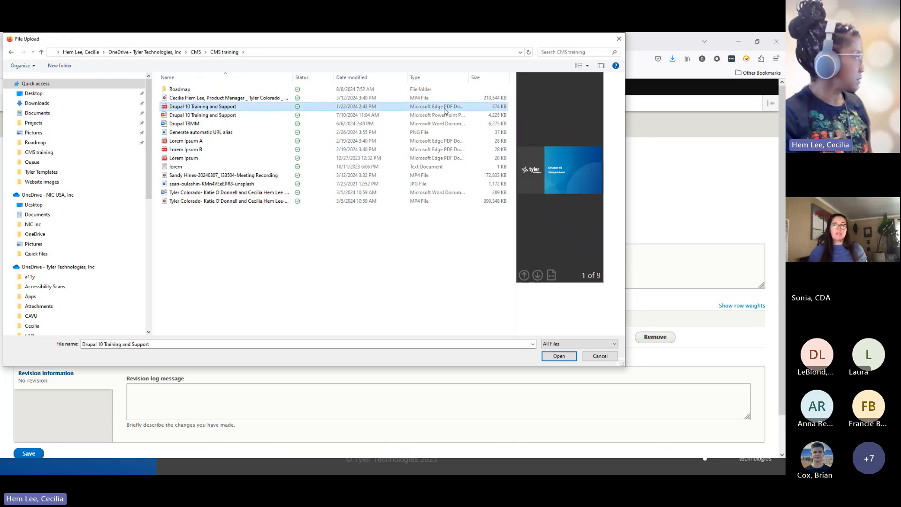
left_click(559, 356)
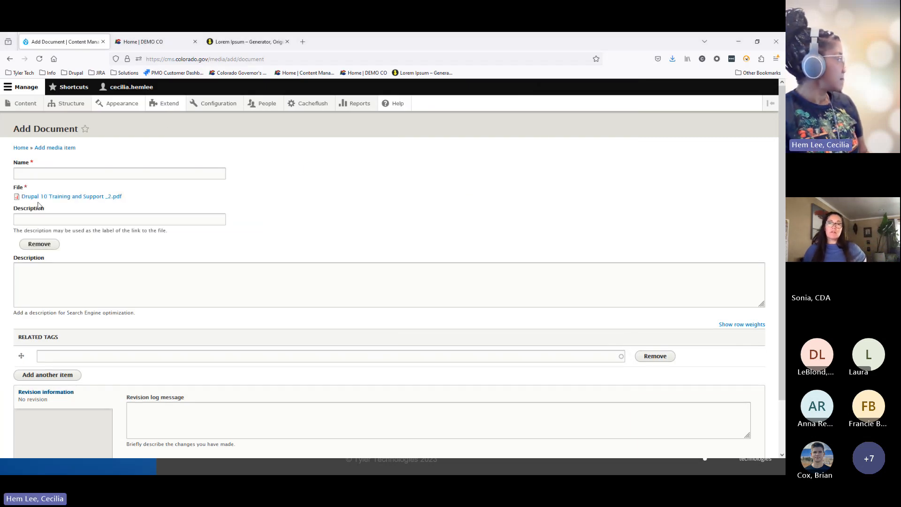
Step: Name the document "Sample" and save it to the media library
left_click(26, 171)
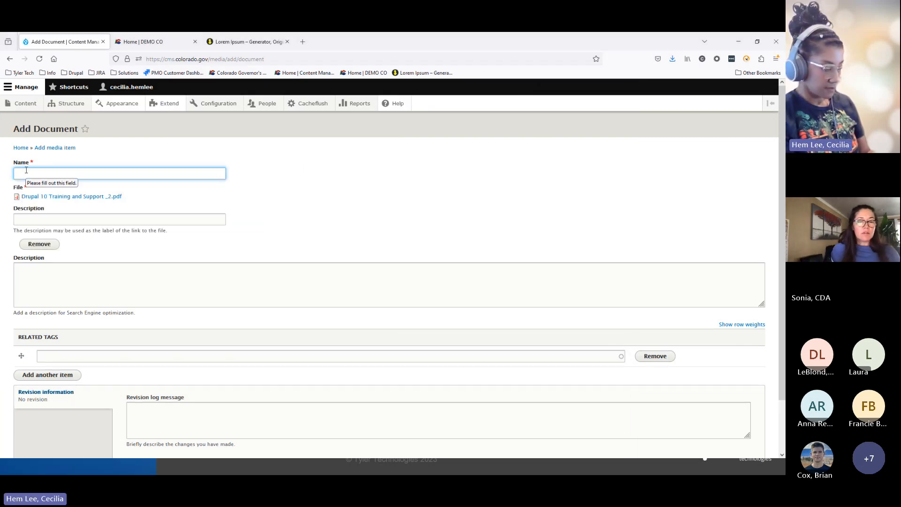
type("Sampl")
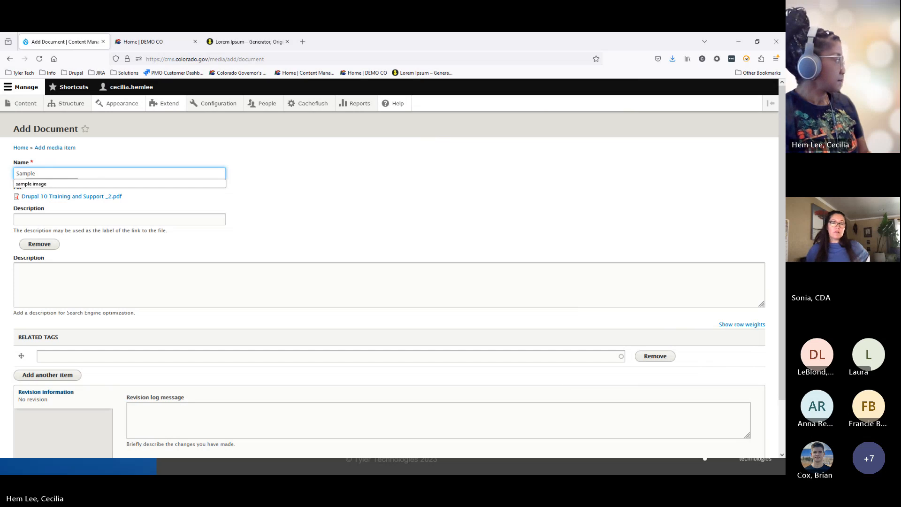
type("e")
left_click(269, 182)
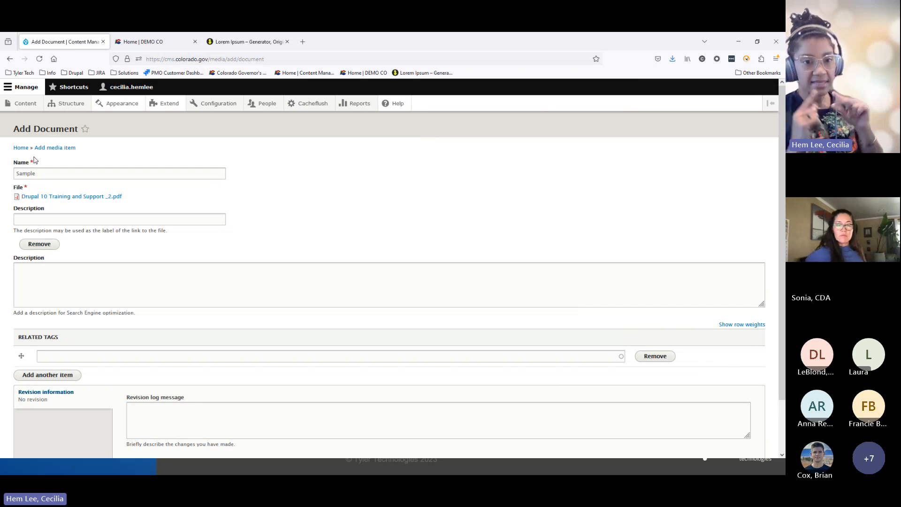
scroll(45, 164, "down", 3)
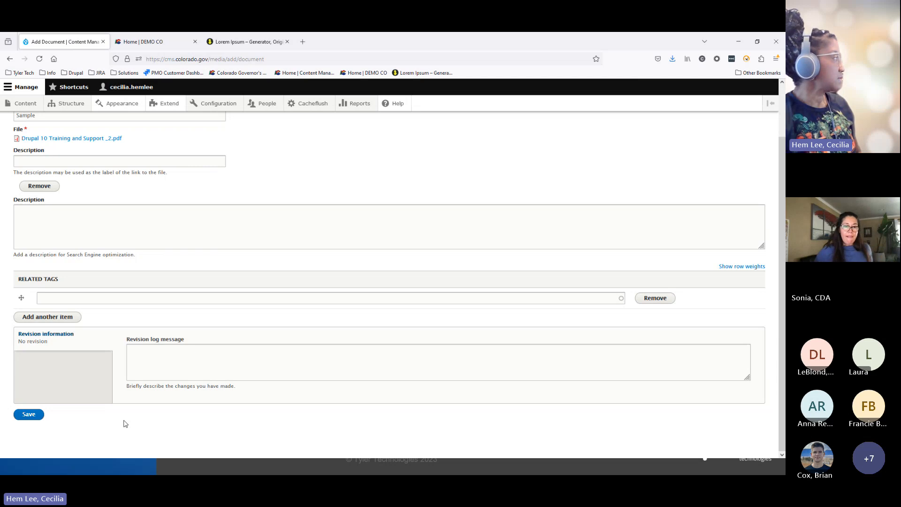
left_click(27, 413)
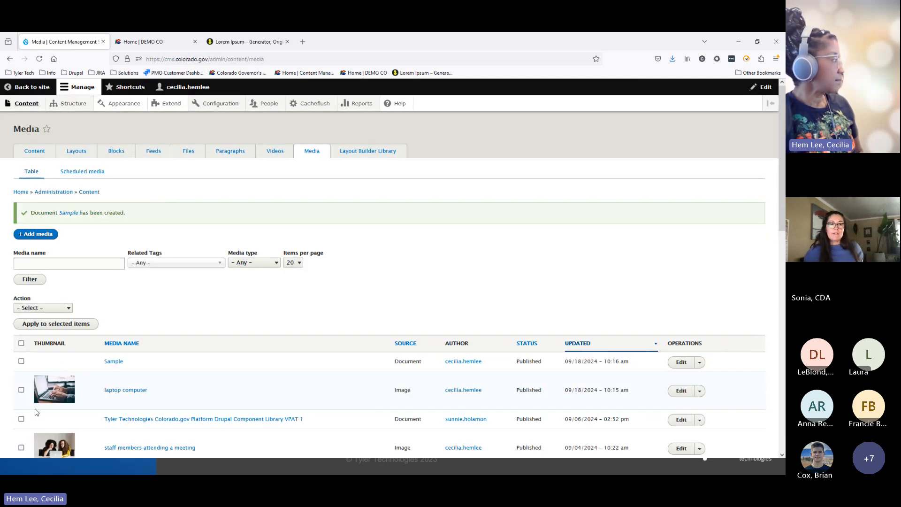
Step: Look over the media list and the related tag choices, and filter the list to the Image media type
scroll(54, 233, "down", 3)
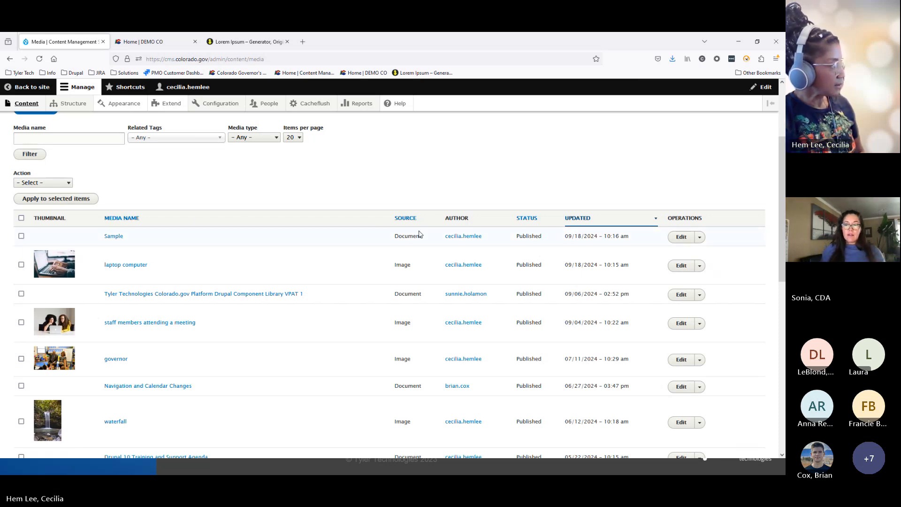
scroll(393, 220, "down", 3)
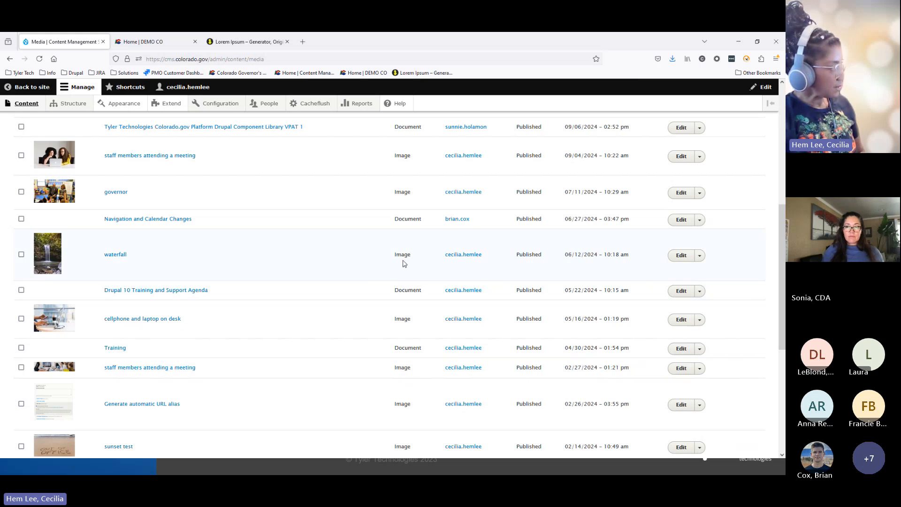
scroll(371, 329, "up", 5)
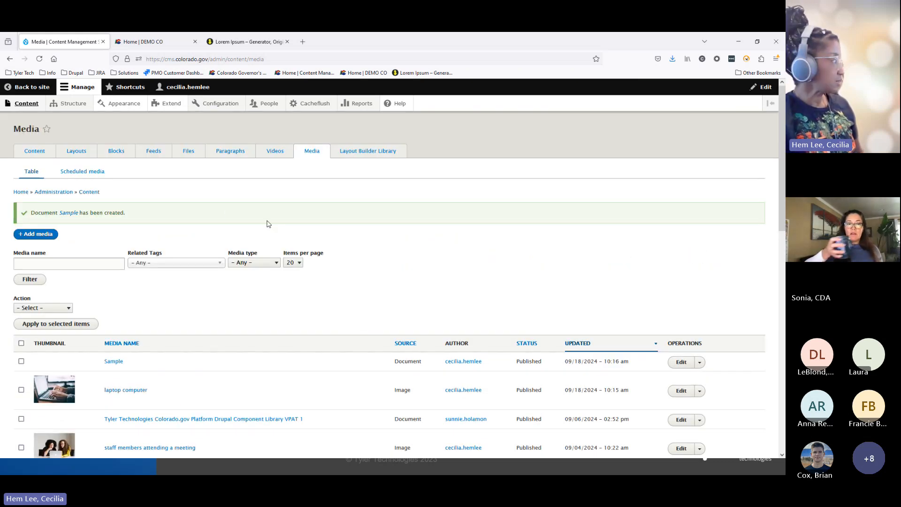
left_click(197, 265)
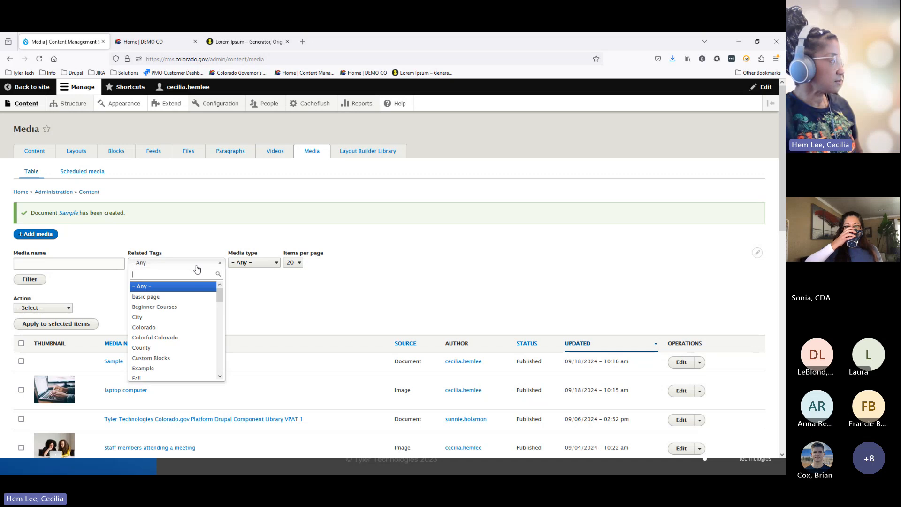
left_click(253, 263)
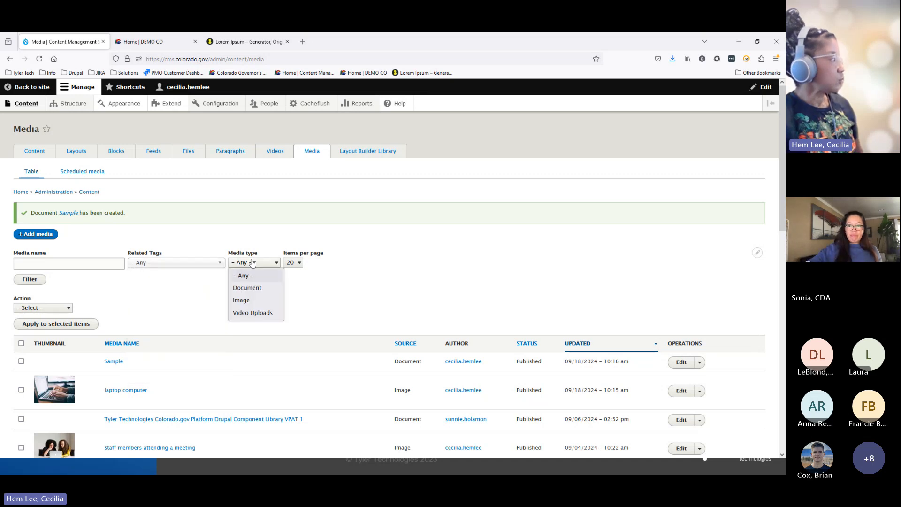
left_click(248, 300)
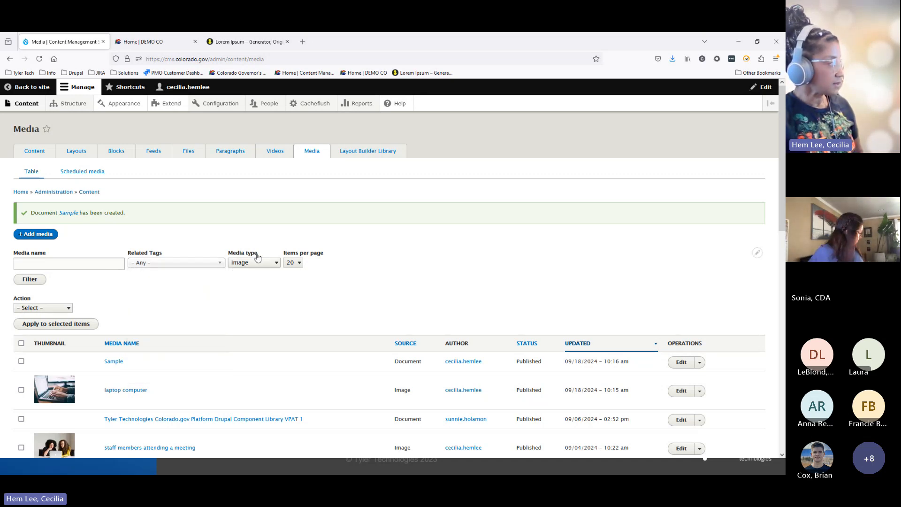
left_click(31, 280)
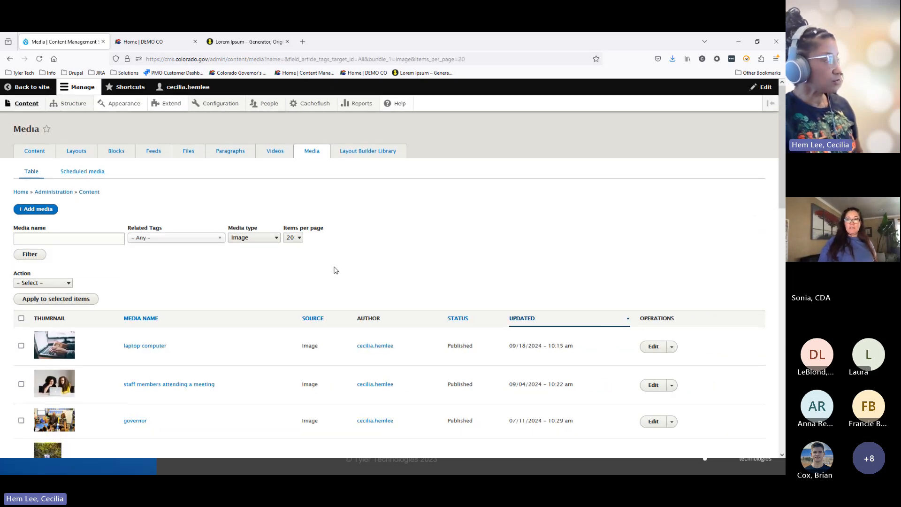
Step: Choose 50 items per page for the media list and look through the image entries down to the page links
scroll(336, 270, "down", 1)
left_click(294, 197)
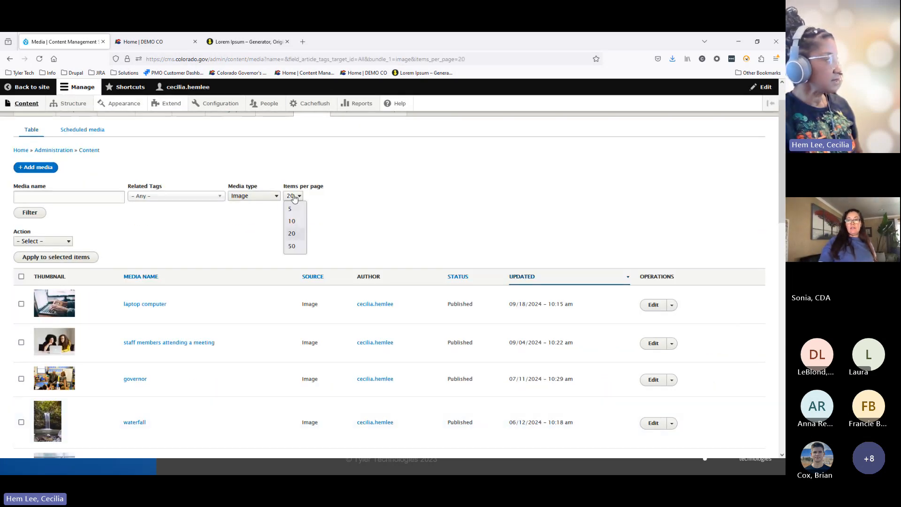
left_click(294, 247)
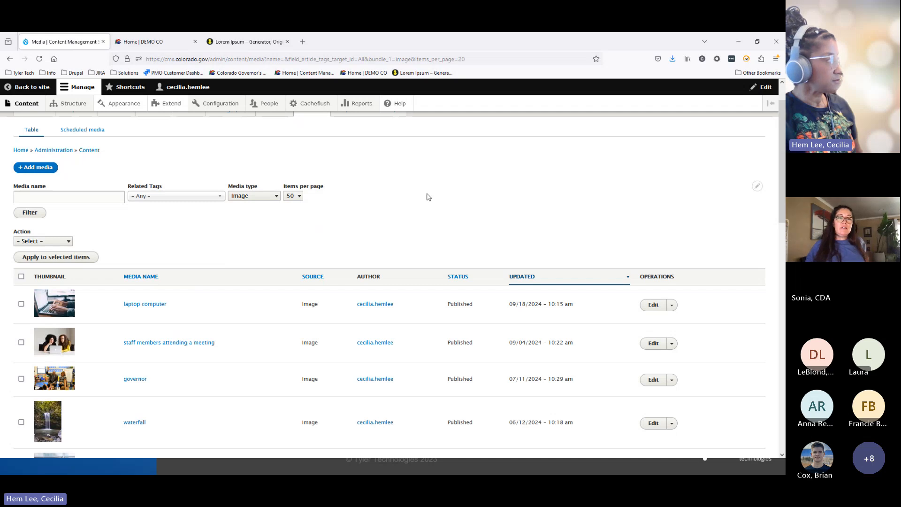
scroll(428, 196, "down", 6)
scroll(500, 361, "down", 9)
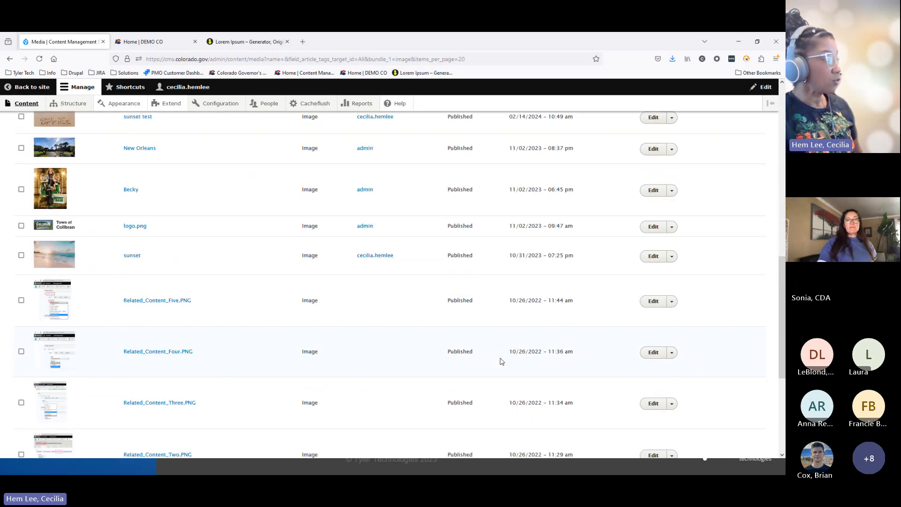
scroll(501, 362, "down", 2)
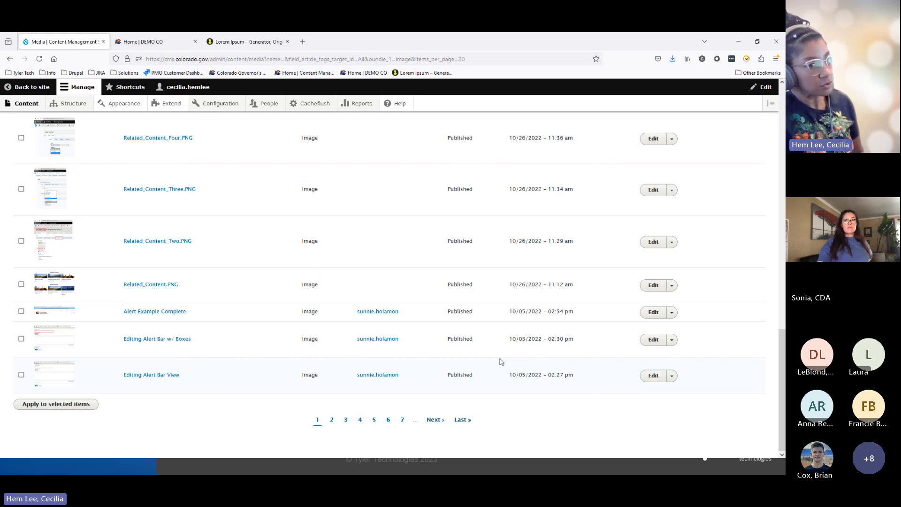
scroll(493, 363, "up", 10)
scroll(488, 370, "up", 5)
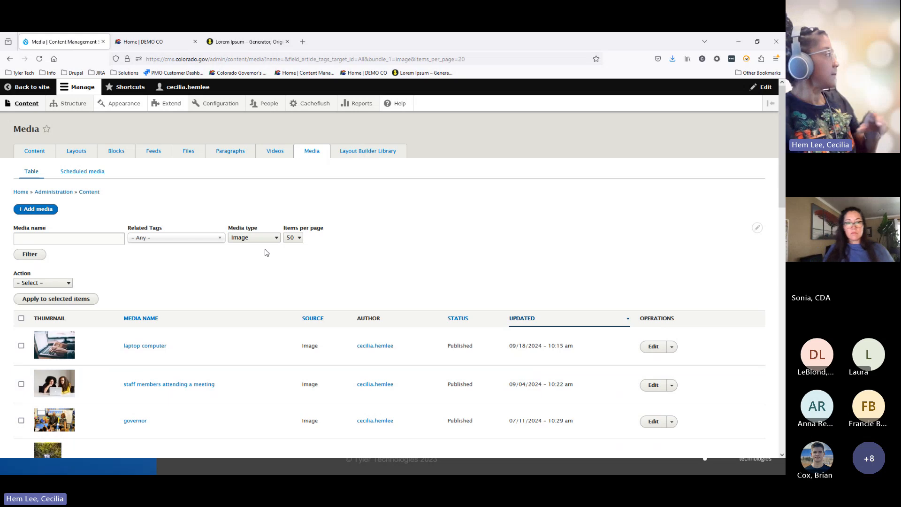
Step: Open the site's content overview and examine the content list, including the additional operations for the Home page
left_click(35, 152)
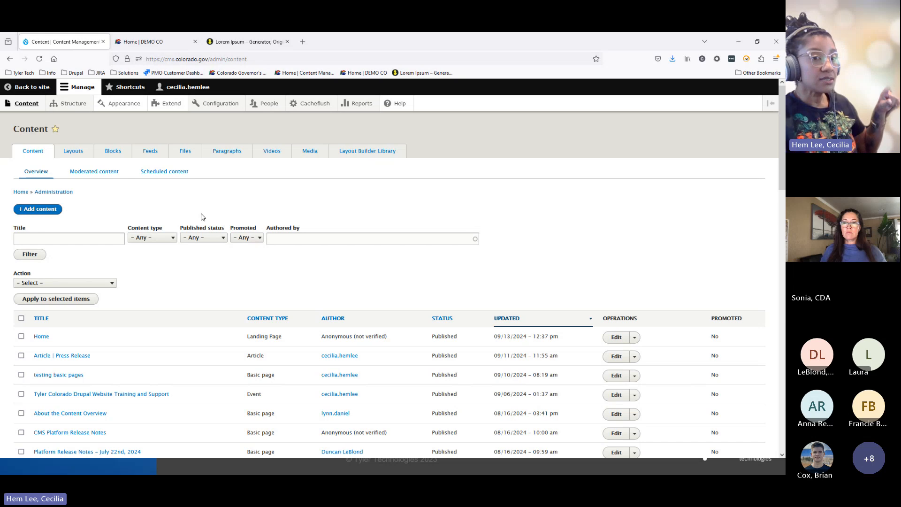
left_click(25, 107)
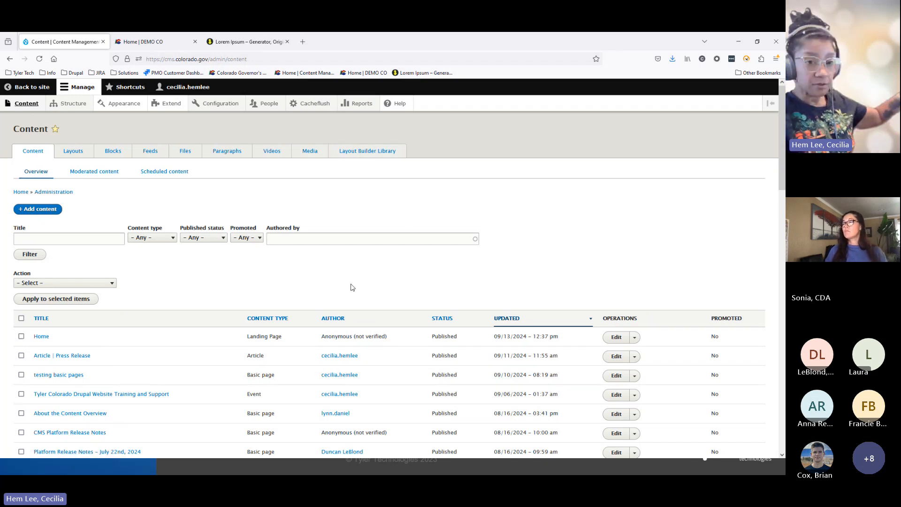
scroll(353, 287, "down", 3)
scroll(171, 264, "up", 2)
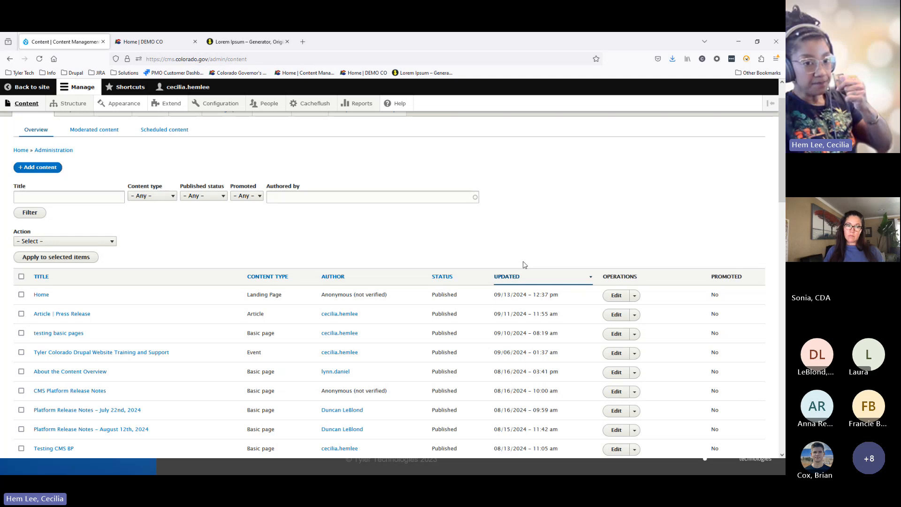
left_click(634, 298)
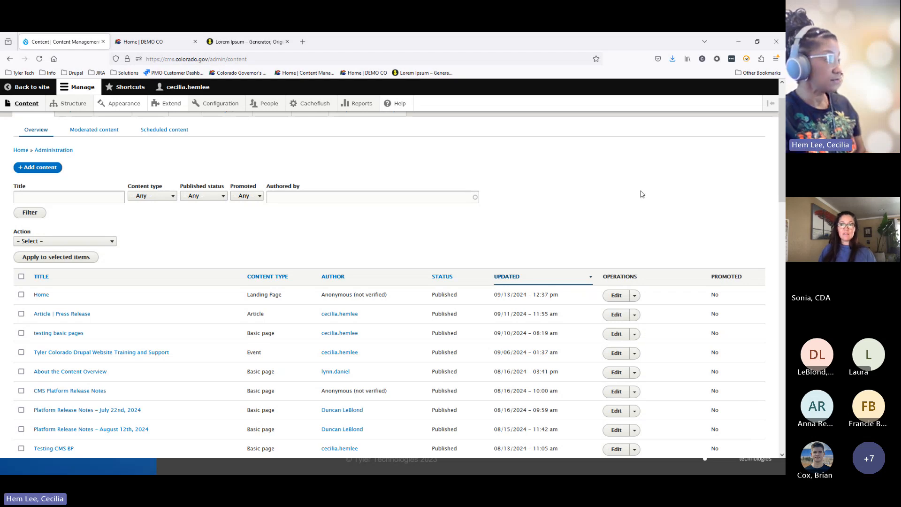
Step: Look through the content list down to its page links and open the list of uploaded files
left_click_drag(781, 105, 780, 361)
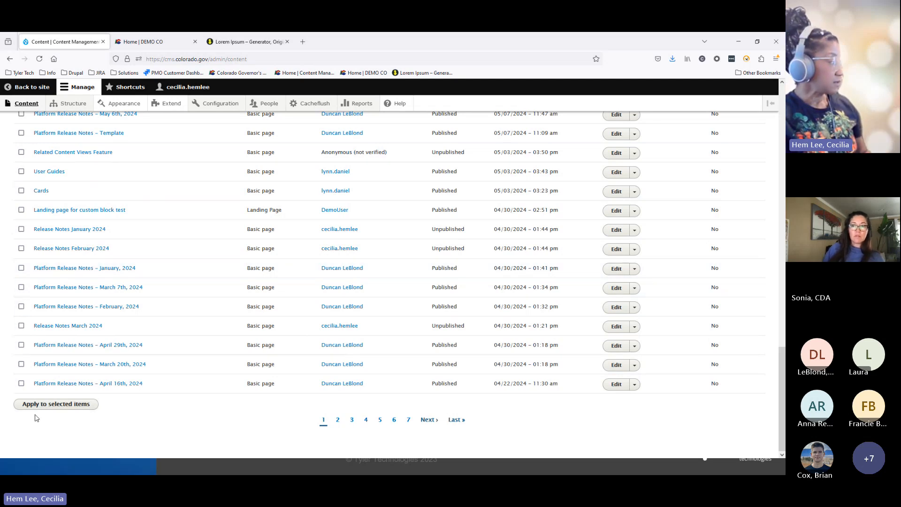
left_click(781, 92)
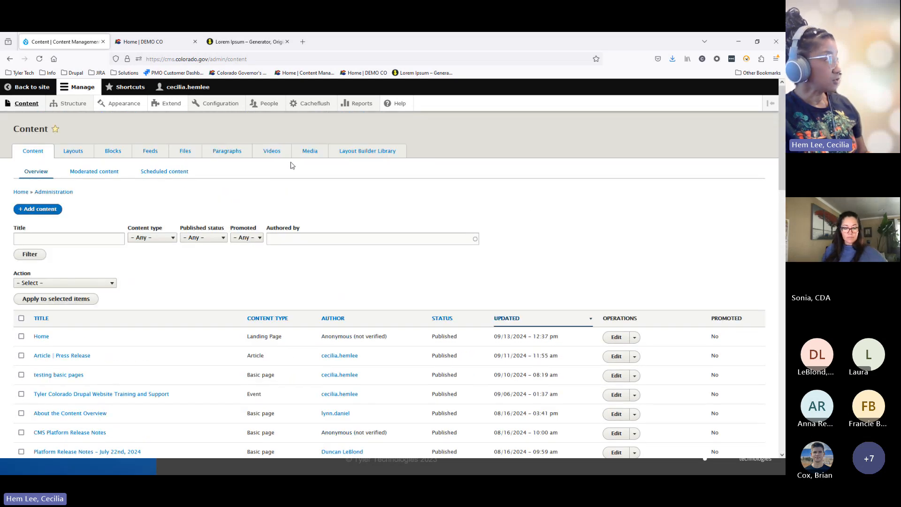
left_click(186, 154)
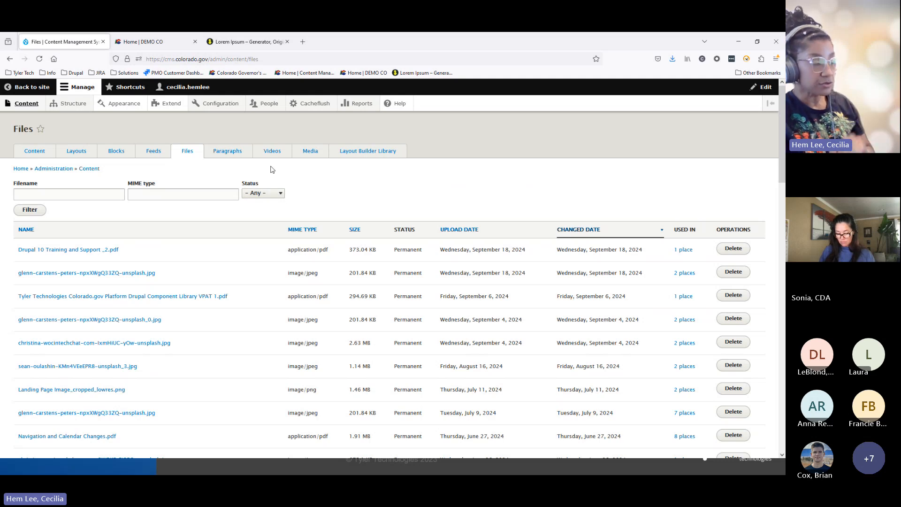
Step: Examine the block descriptions and block types in the custom block library, and return to the content overview
left_click(116, 152)
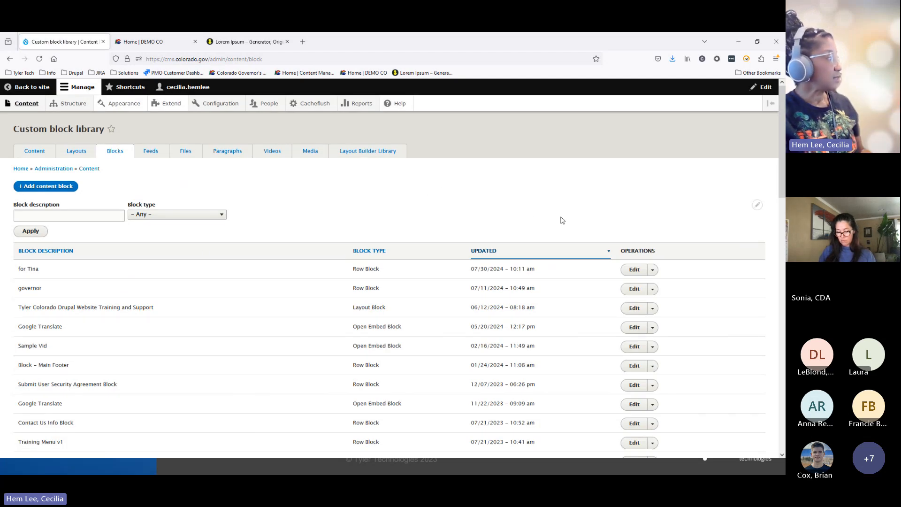
scroll(590, 239, "down", 1)
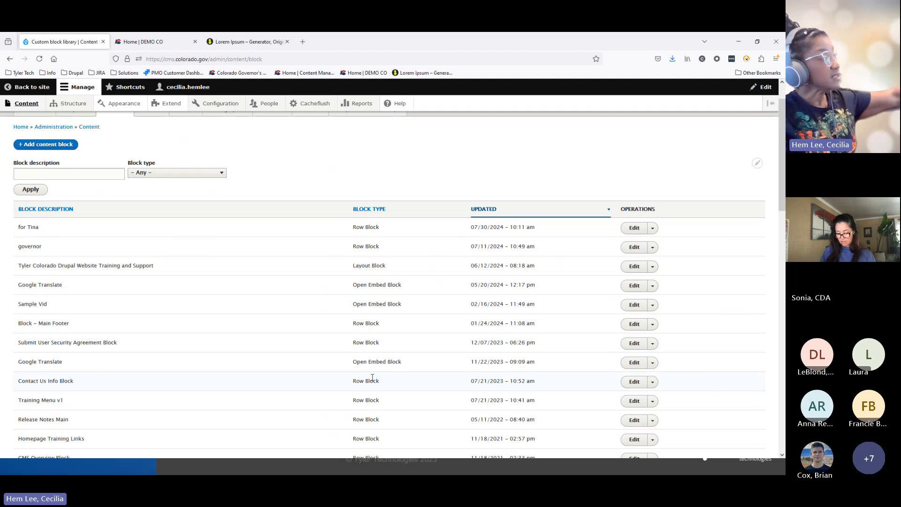
scroll(372, 378, "down", 1)
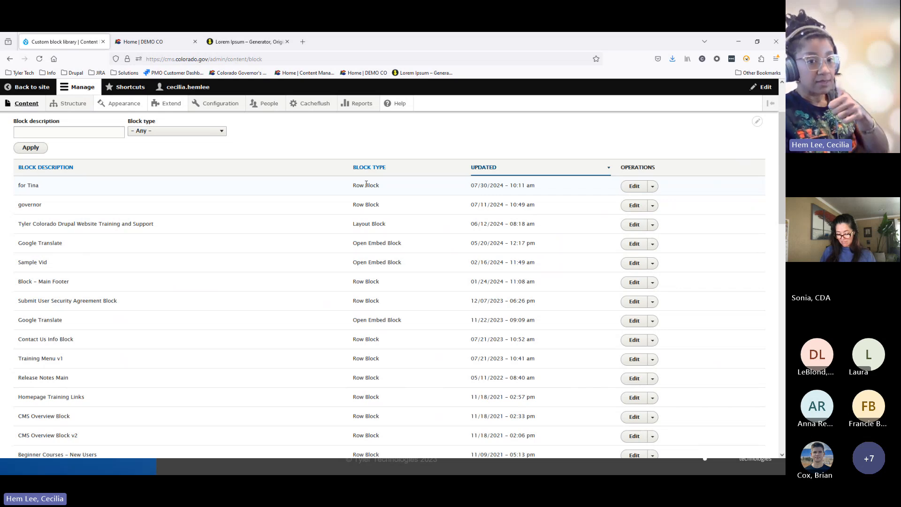
scroll(181, 212, "up", 2)
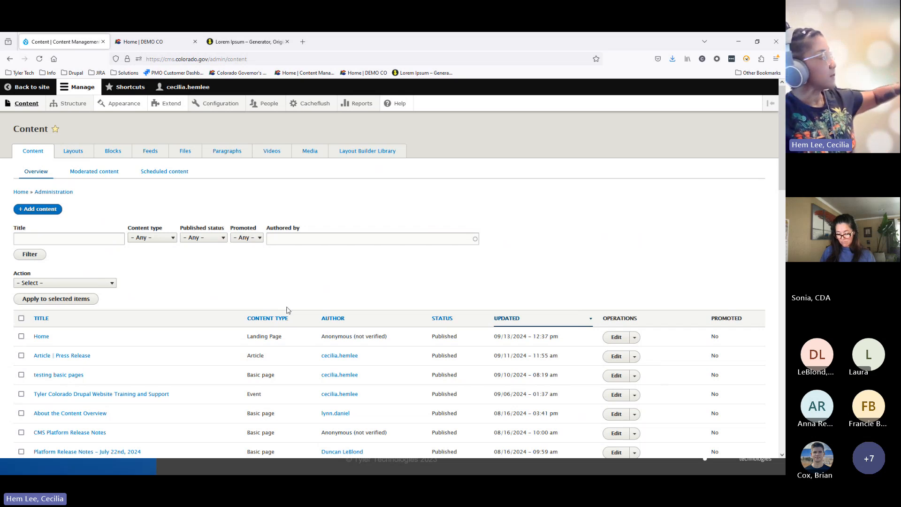
Step: Examine the content type and published status filter choices, and try the author filter with "ce" for suggestions
left_click(171, 240)
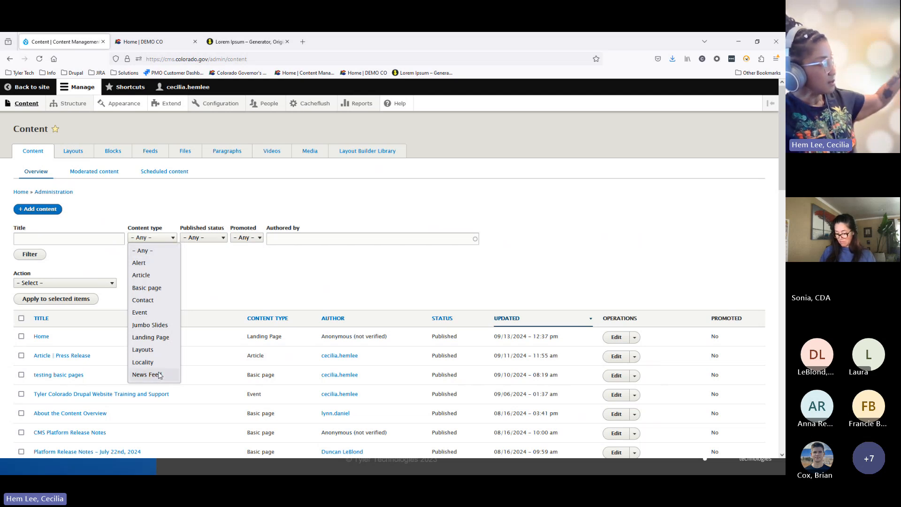
left_click(202, 261)
left_click(223, 238)
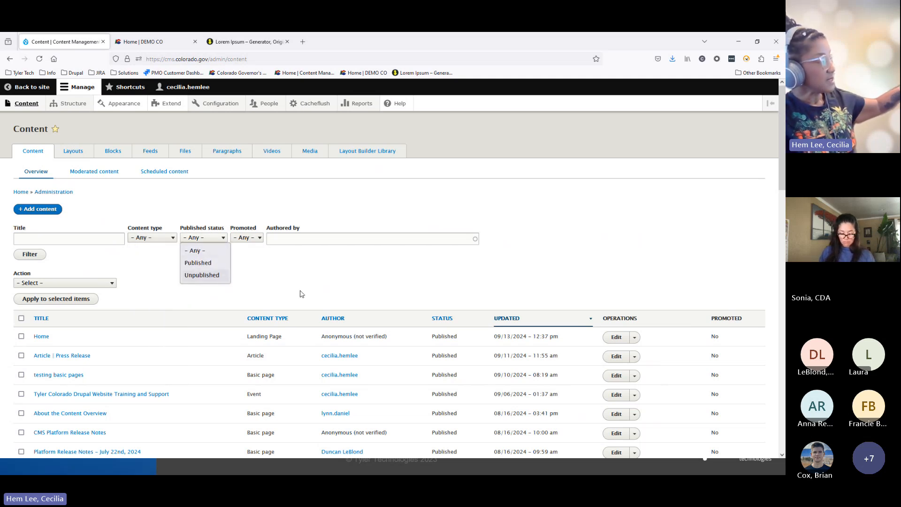
left_click(289, 240)
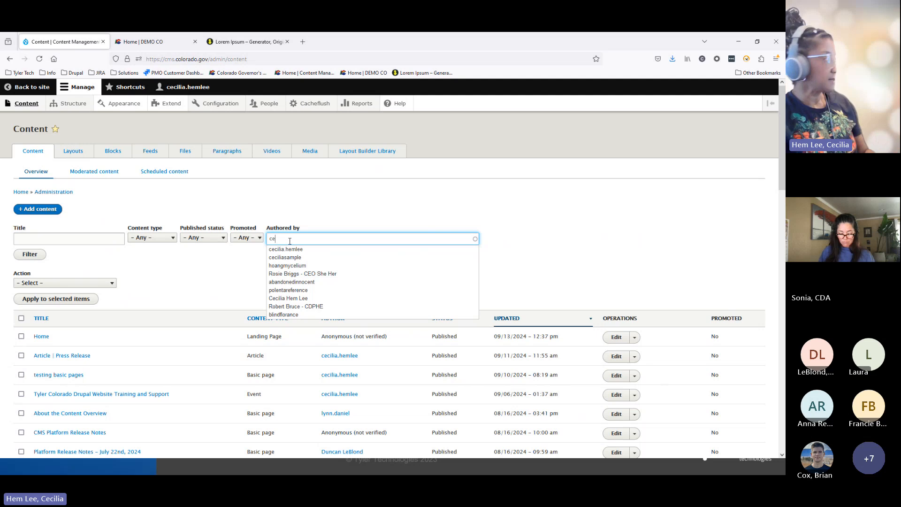
left_click(146, 262)
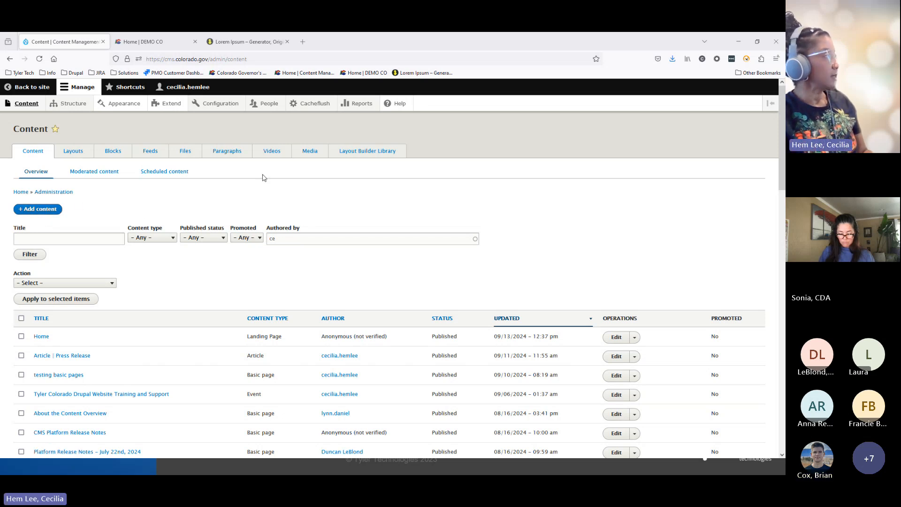
Step: Open the "laptop computer" image from the media list for editing
left_click(310, 152)
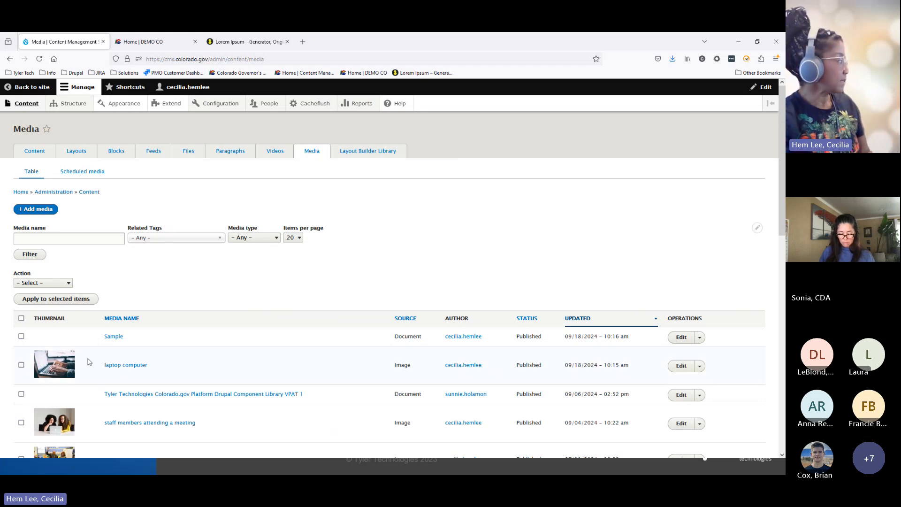
left_click(115, 368)
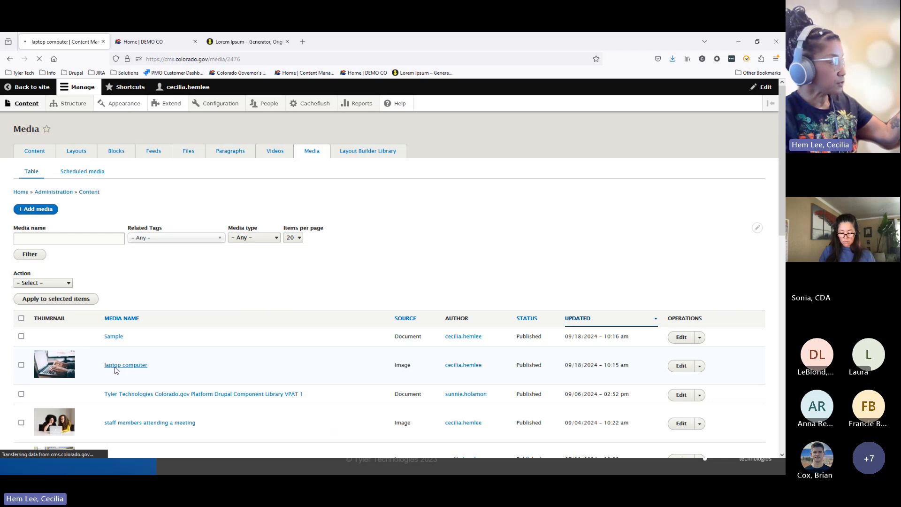
left_click(142, 312)
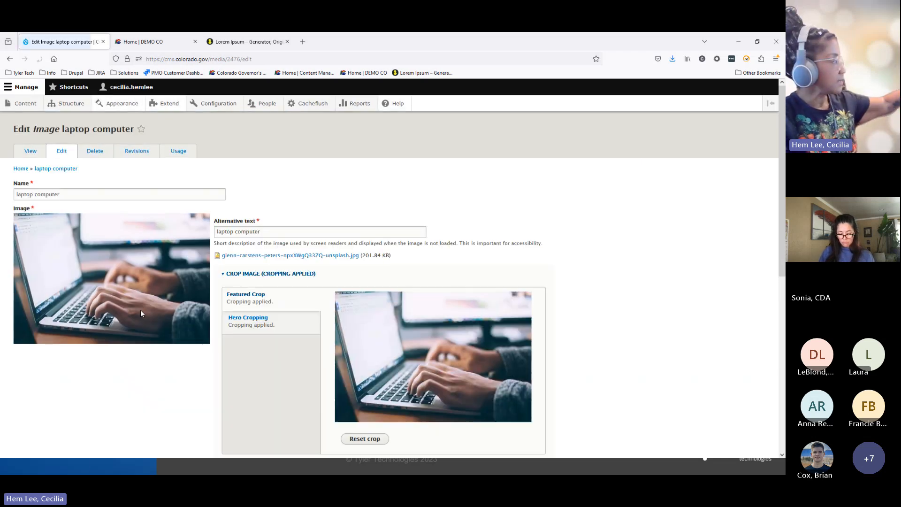
Step: Enter "laptop" as the second related tag of the image and add another empty tag row
scroll(100, 339, "down", 6)
left_click(97, 339)
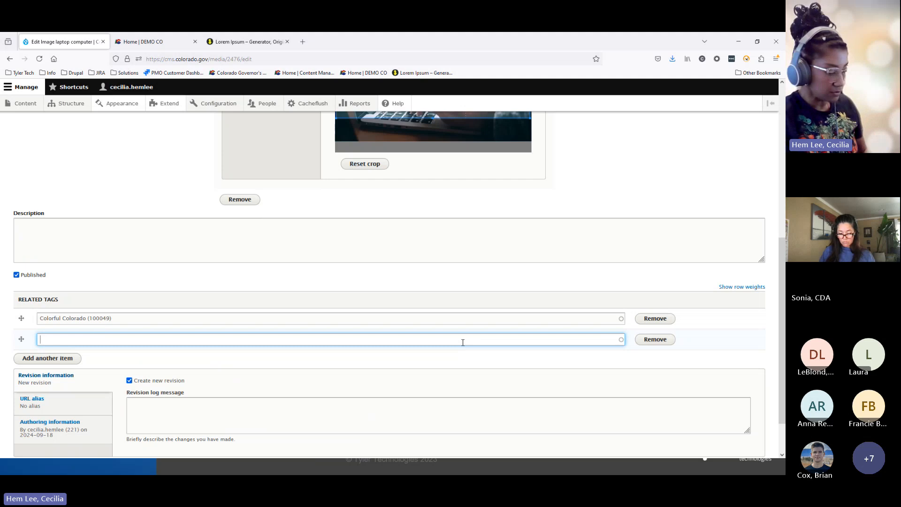
type("laptop")
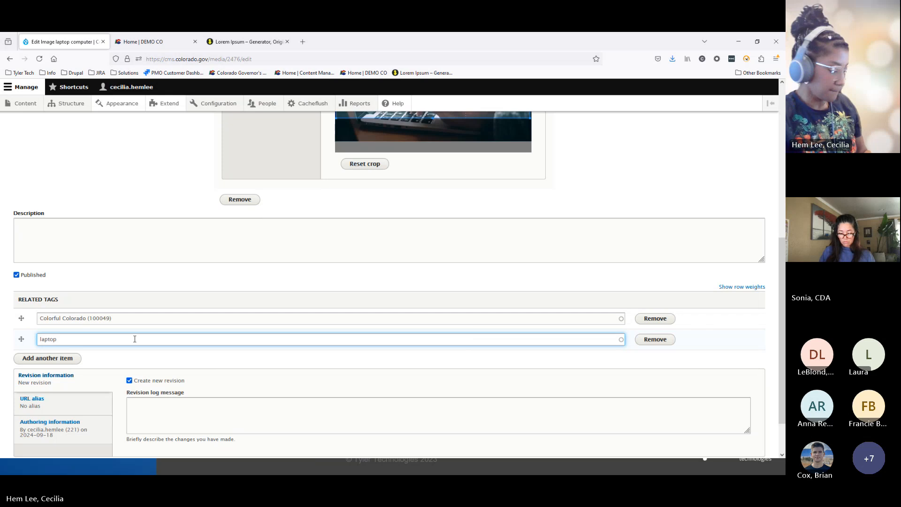
left_click(26, 360)
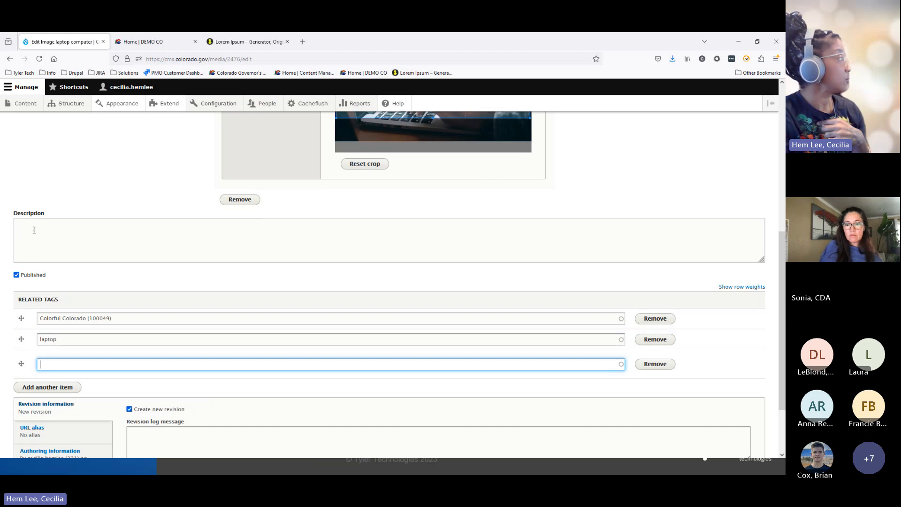
Step: Open the taxonomy overview, find the Related Tags vocabulary and list its terms
mouse_move(66, 106)
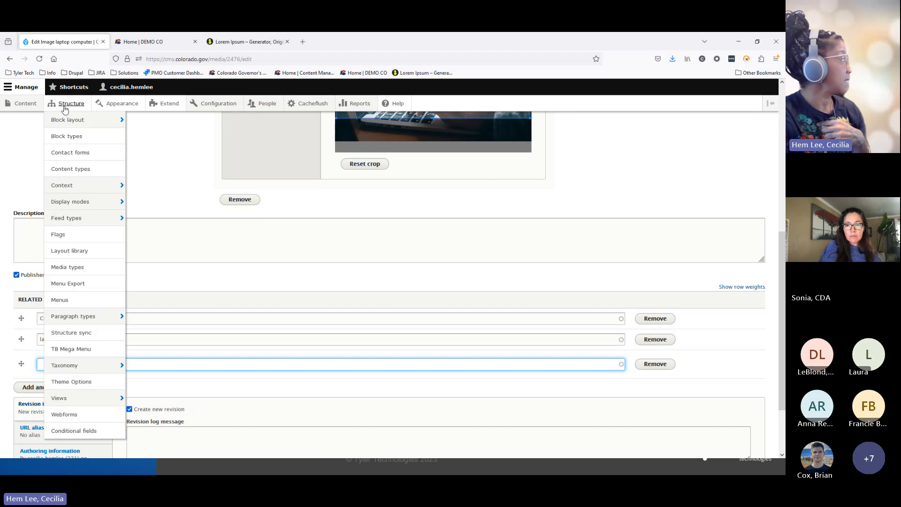
left_click(79, 369)
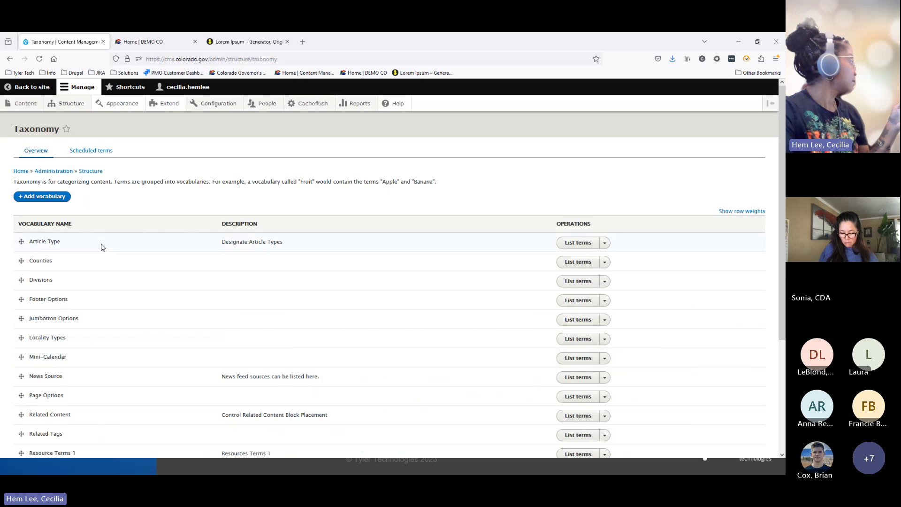
scroll(102, 248, "down", 2)
scroll(104, 251, "down", 3)
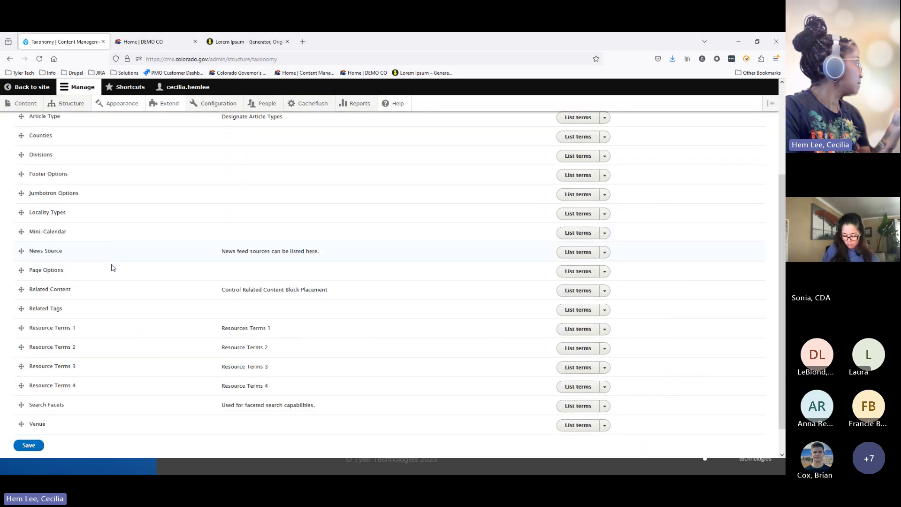
left_click(576, 309)
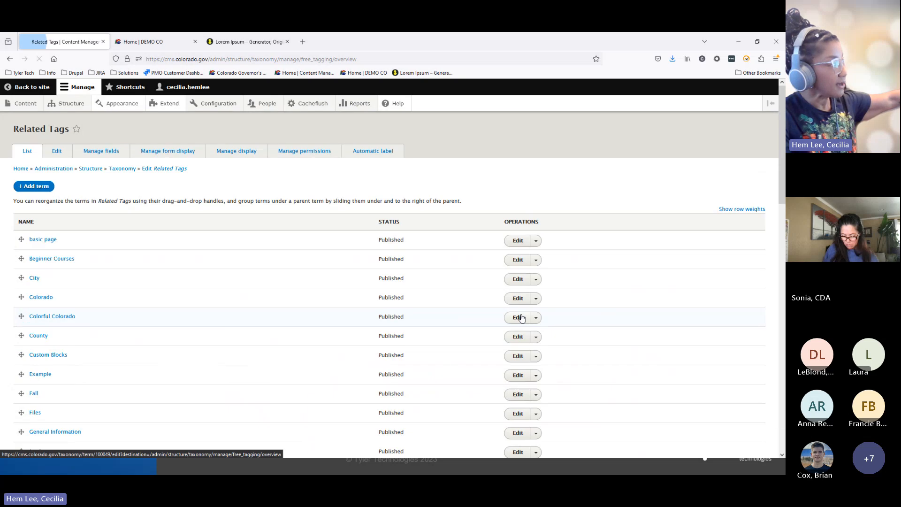
Step: Look through the Related Tags terms and show the additional operations for the "Rocky Mountian National Park" term
scroll(208, 387, "down", 3)
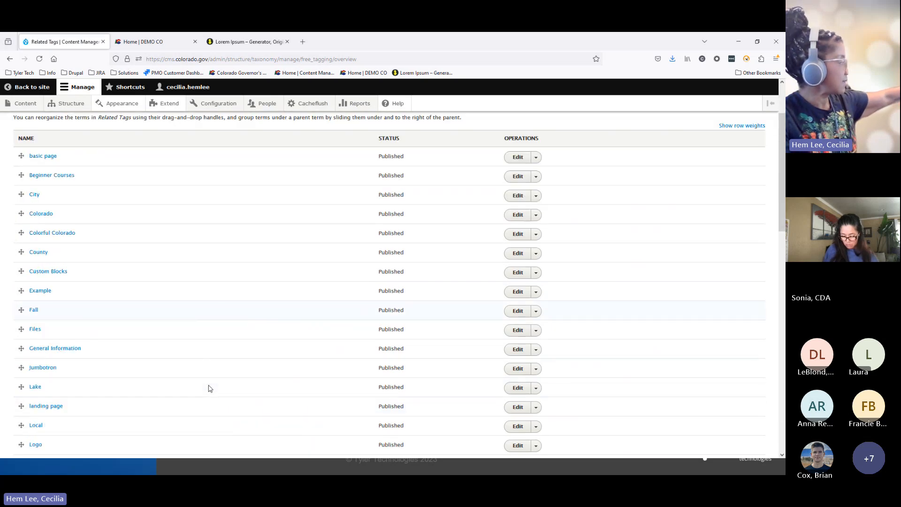
scroll(210, 388, "down", 1)
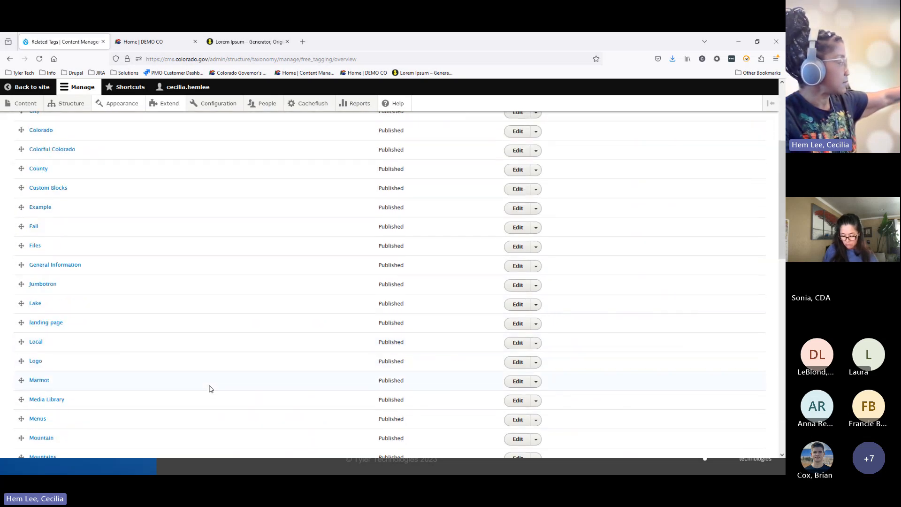
scroll(209, 388, "down", 2)
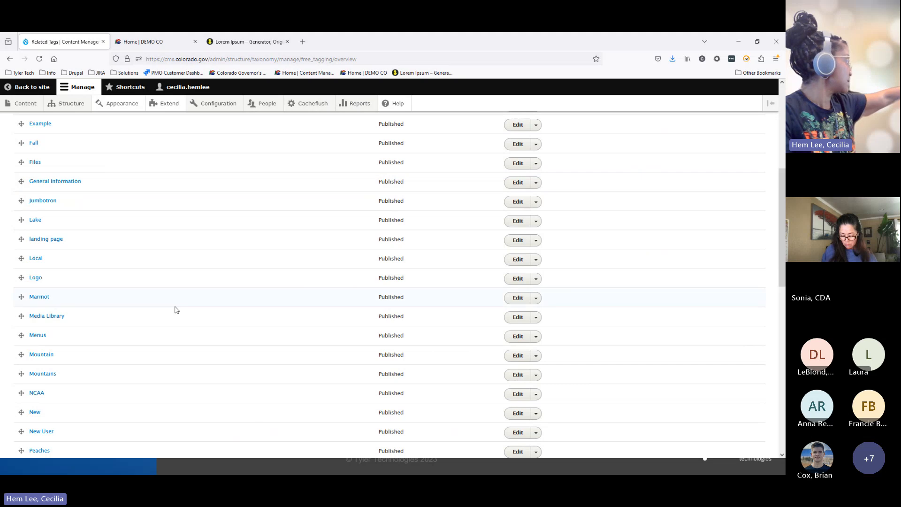
scroll(178, 314, "down", 6)
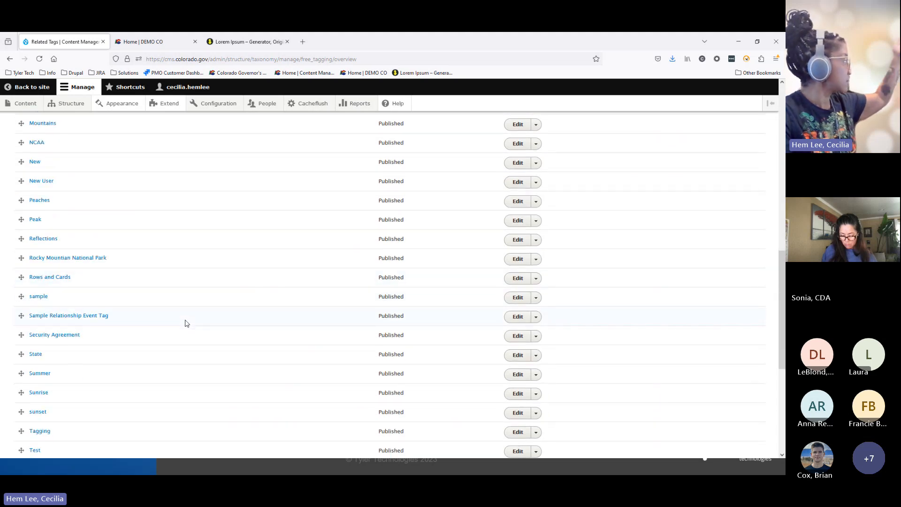
scroll(186, 323, "down", 3)
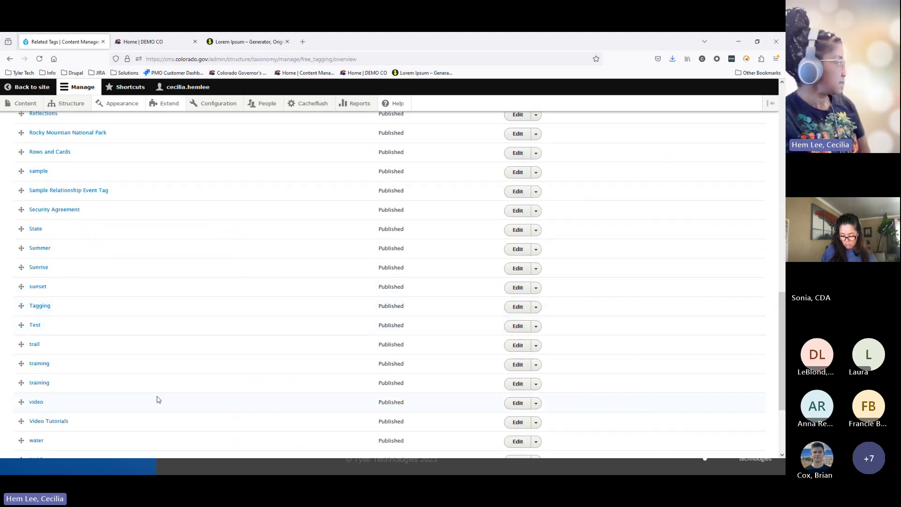
scroll(192, 353, "up", 6)
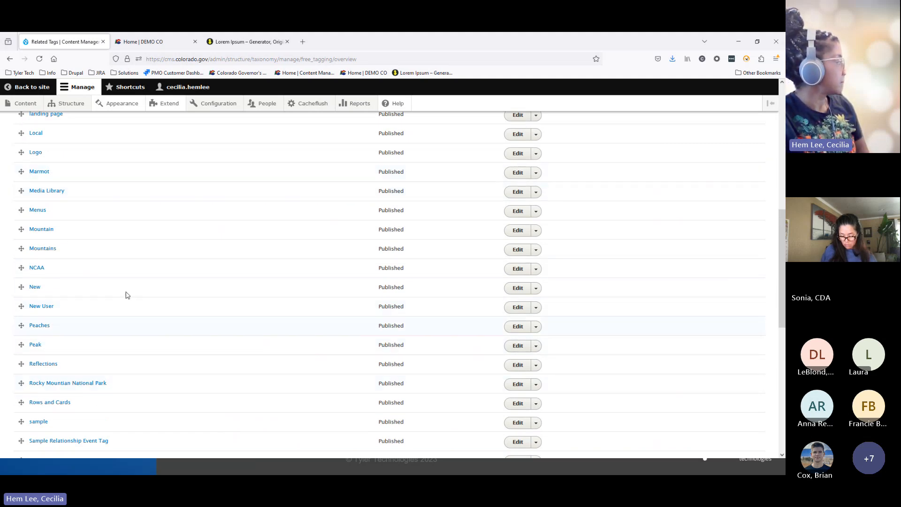
scroll(126, 294, "down", 2)
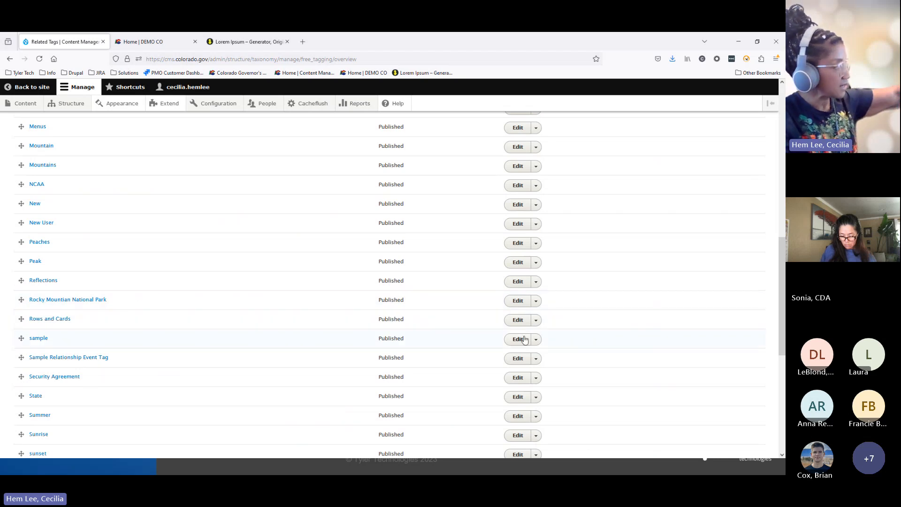
left_click(536, 304)
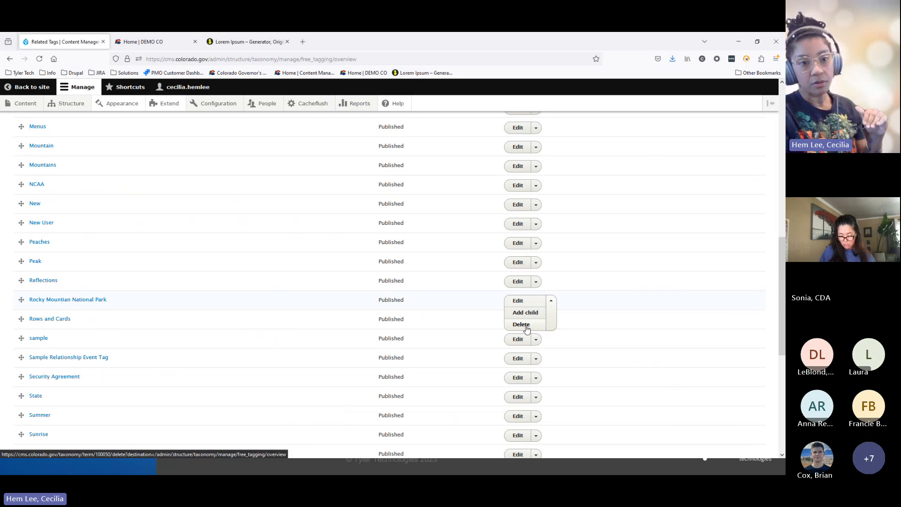
Step: Look over the full list of related tags once more and return to the content overview
scroll(573, 240, "up", 5)
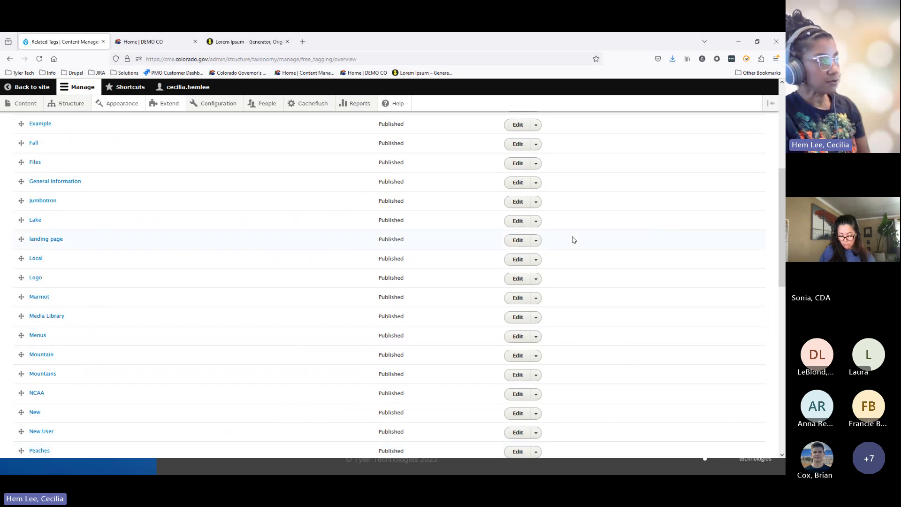
scroll(573, 240, "up", 5)
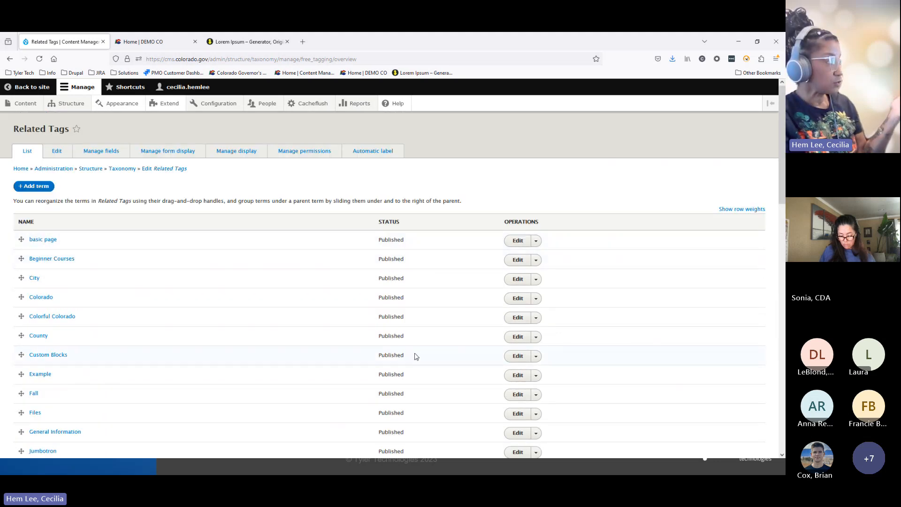
scroll(417, 357, "down", 15)
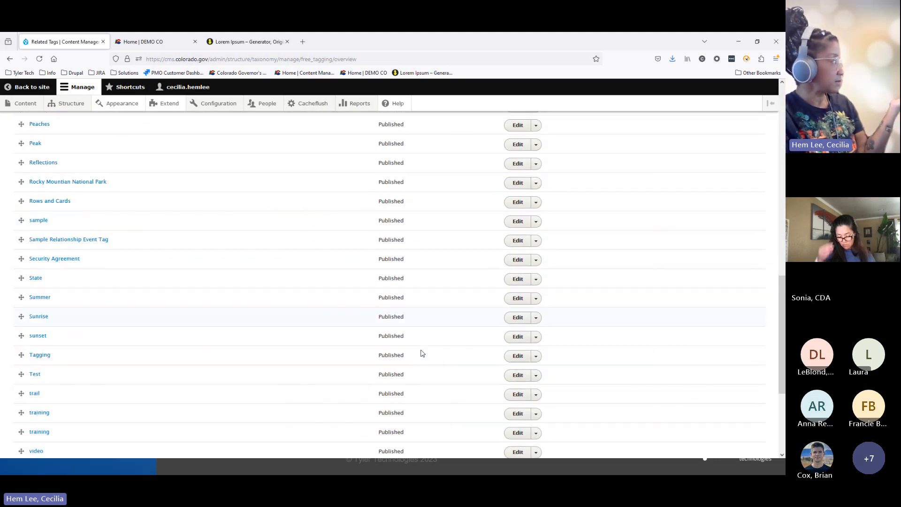
scroll(421, 353, "down", 3)
scroll(421, 353, "up", 15)
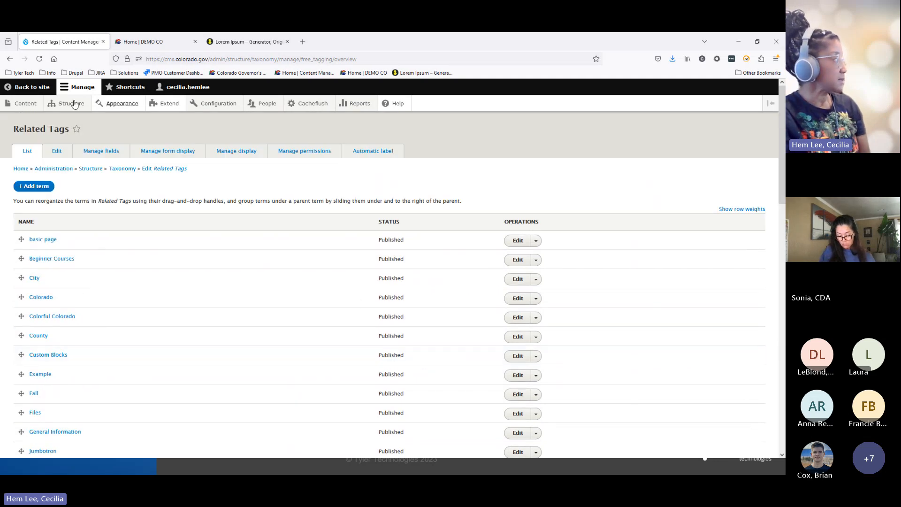
mouse_move(56, 104)
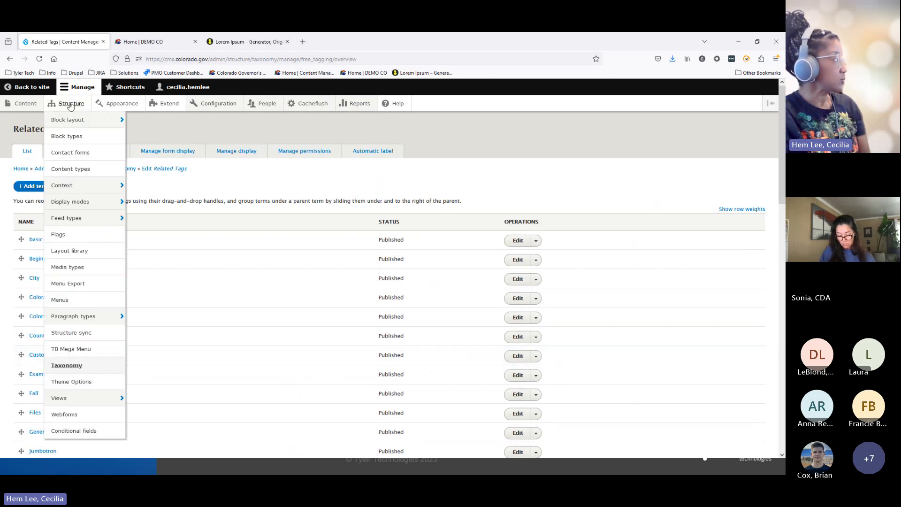
left_click(23, 104)
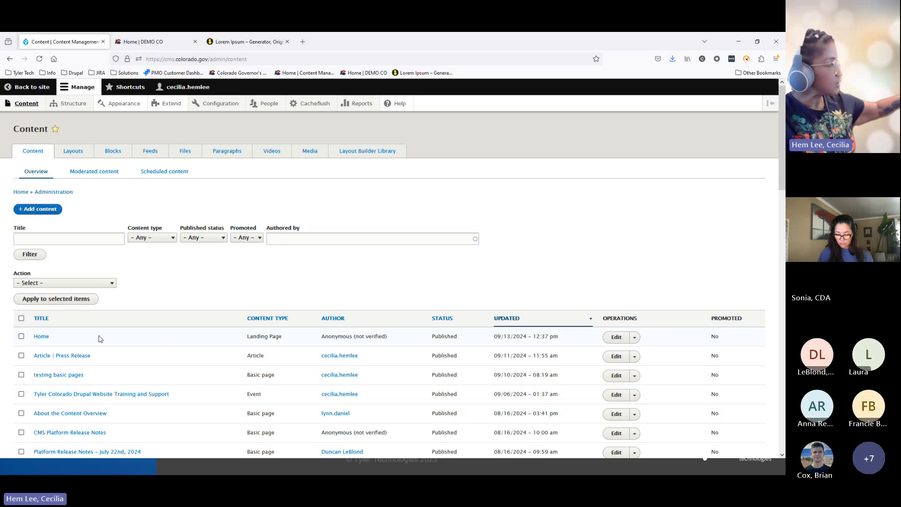
Step: Create a new Basic page and enter "Grateful" as its title
left_click(45, 211)
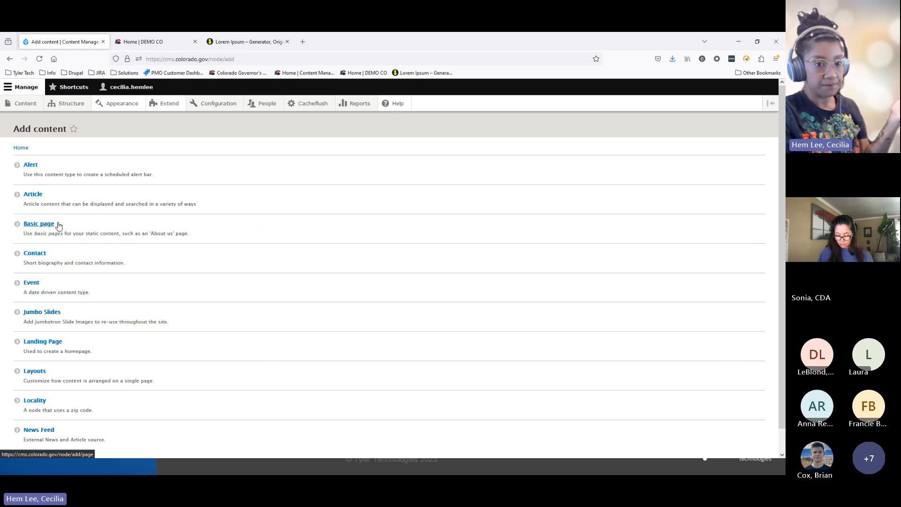
scroll(58, 226, "down", 1)
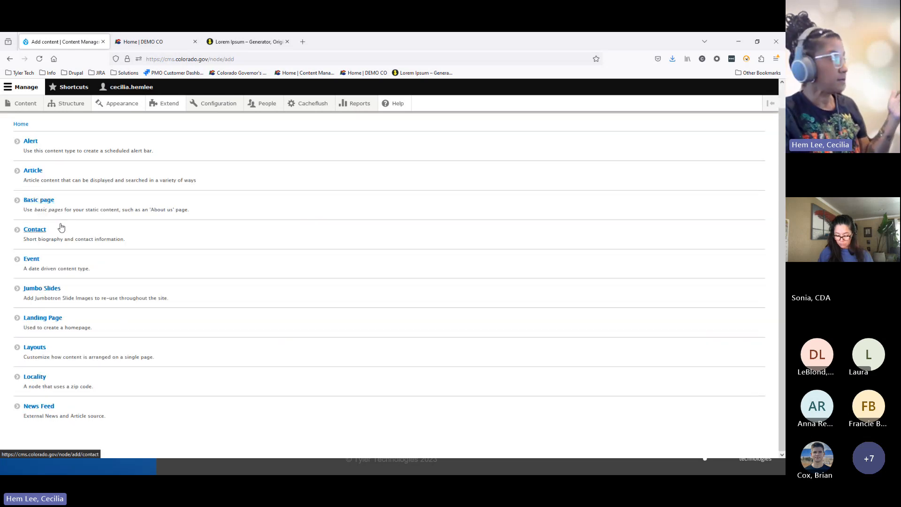
left_click(42, 203)
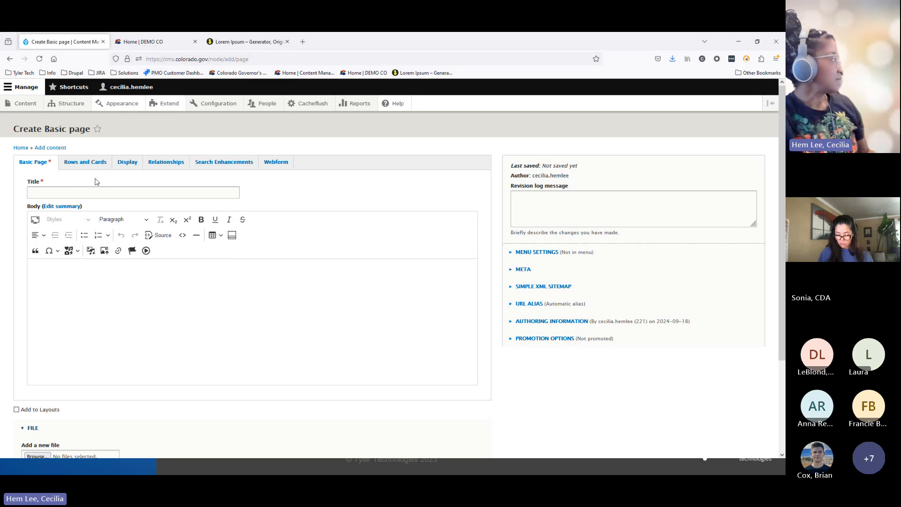
left_click(114, 190)
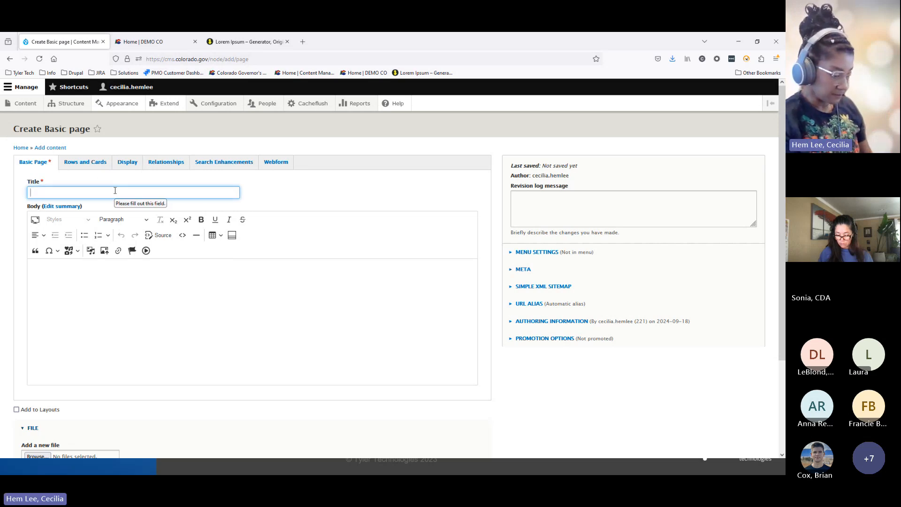
type("Gratef")
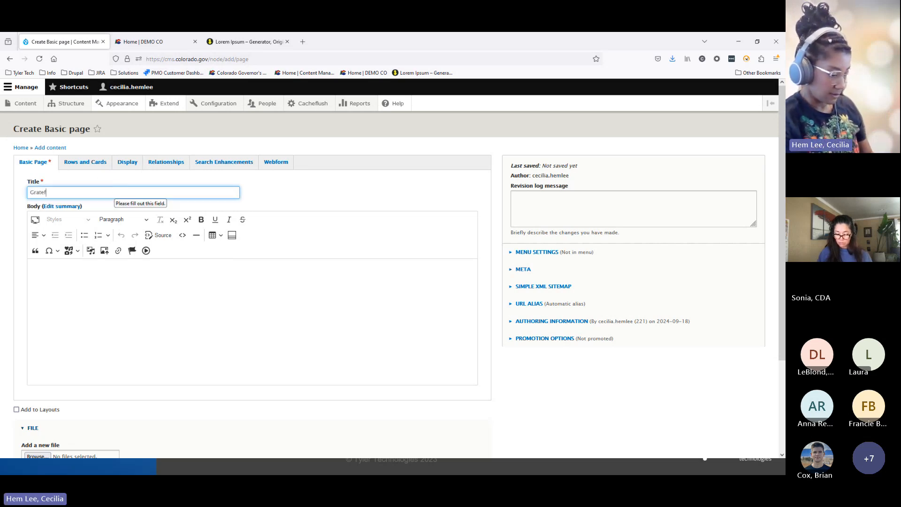
type("ul")
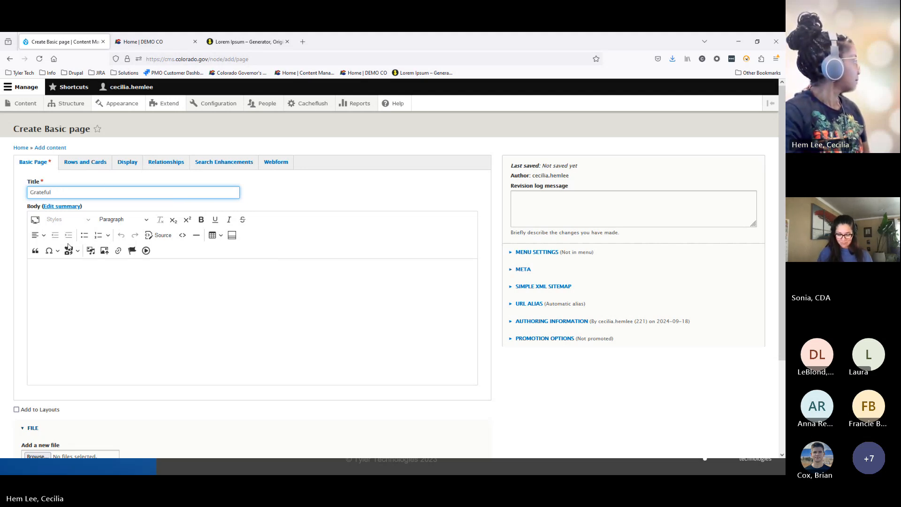
Step: Switch to the Lorem Ipsum generator site, dismiss the ad and copy the generated placeholder text
left_click(73, 302)
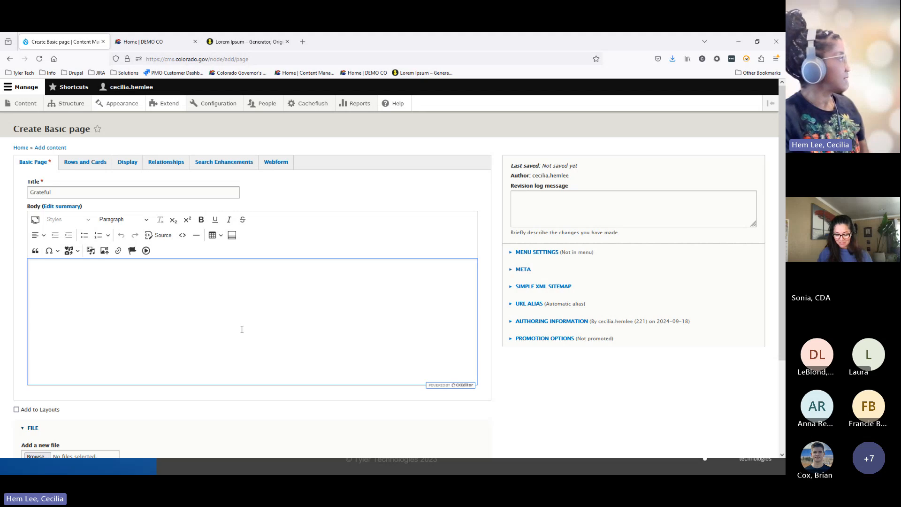
left_click(242, 41)
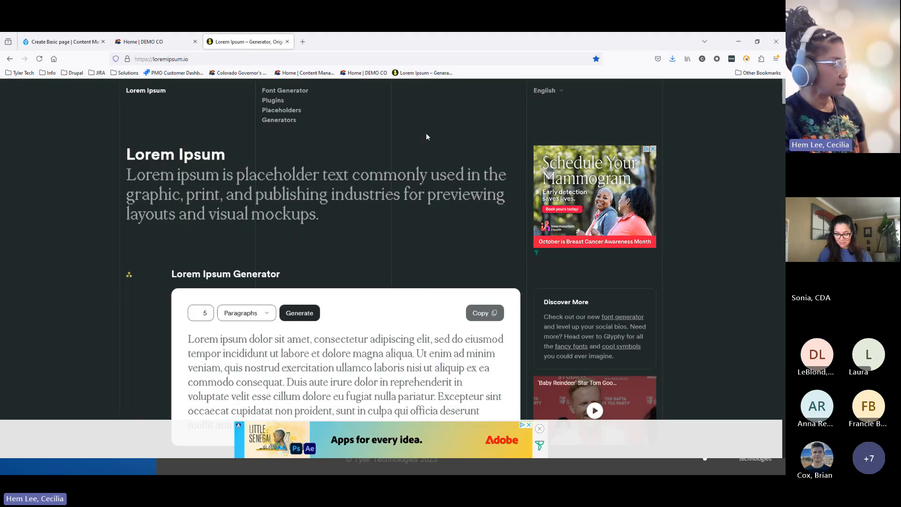
left_click(483, 313)
left_click(143, 42)
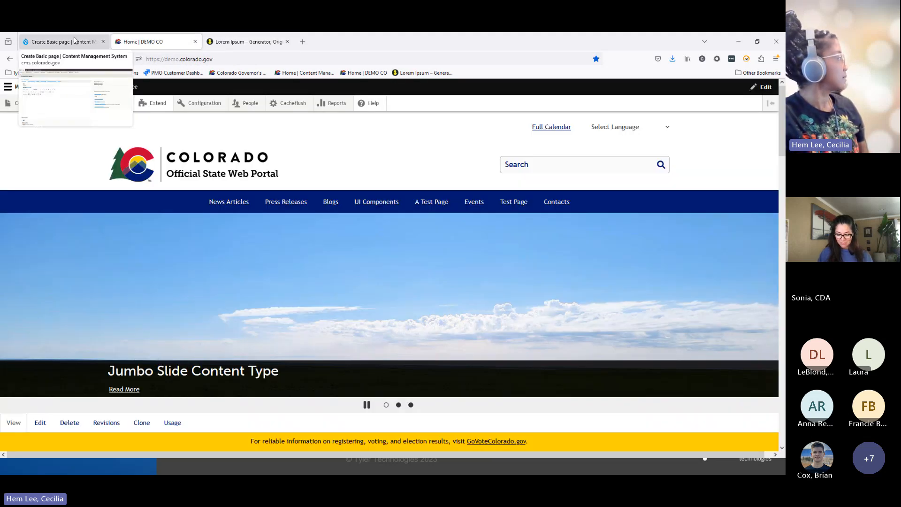
left_click(63, 42)
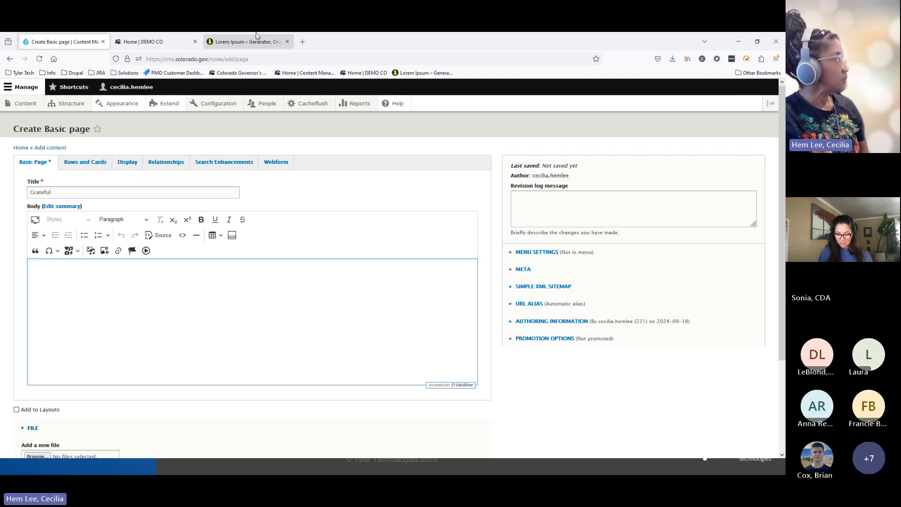
left_click(247, 42)
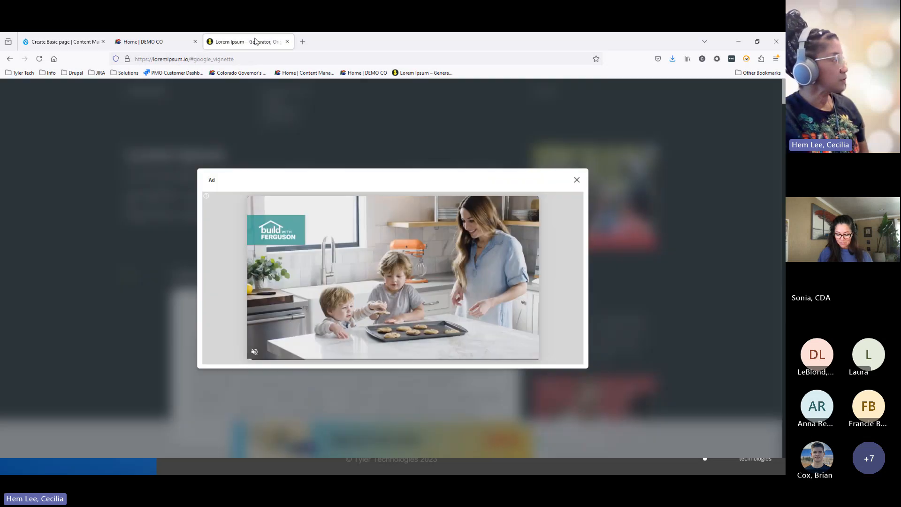
left_click(577, 181)
left_click(479, 317)
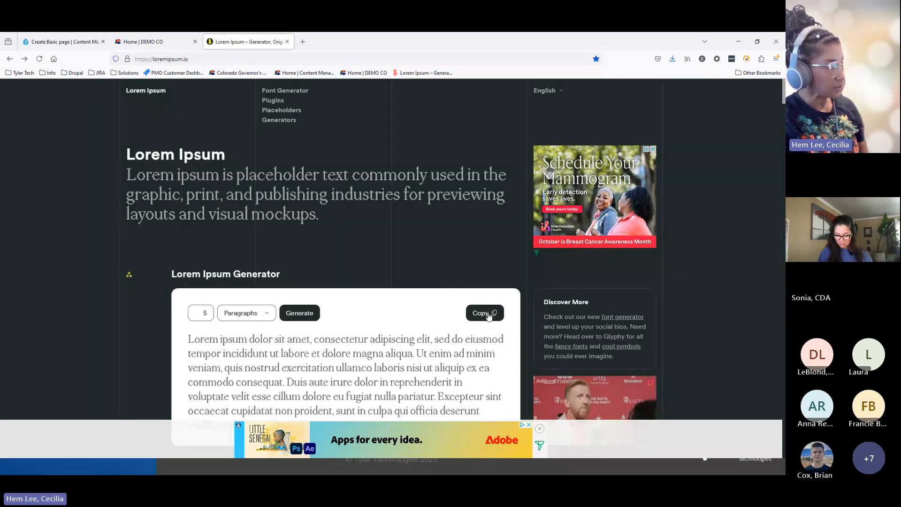
Step: Return to the Basic page form and paste the placeholder text once as the first body paragraph and twice in a second paragraph
left_click(71, 41)
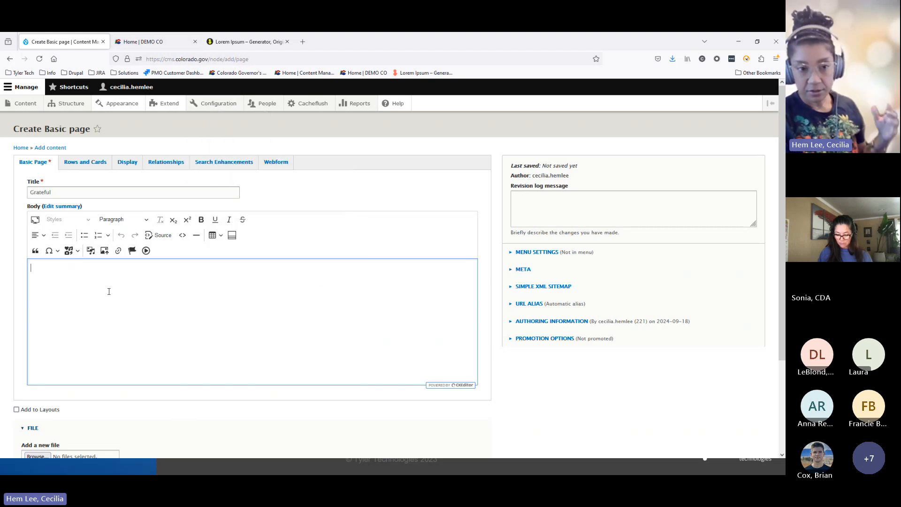
right_click(162, 311)
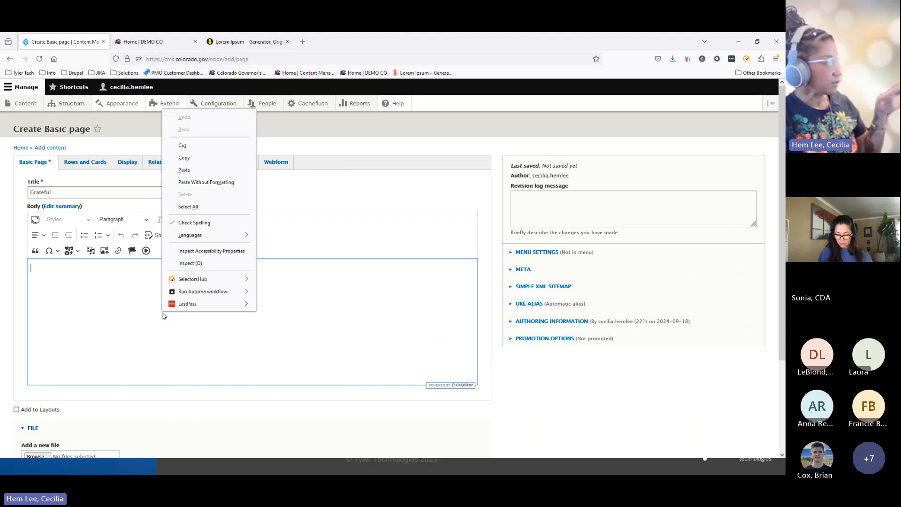
left_click(223, 184)
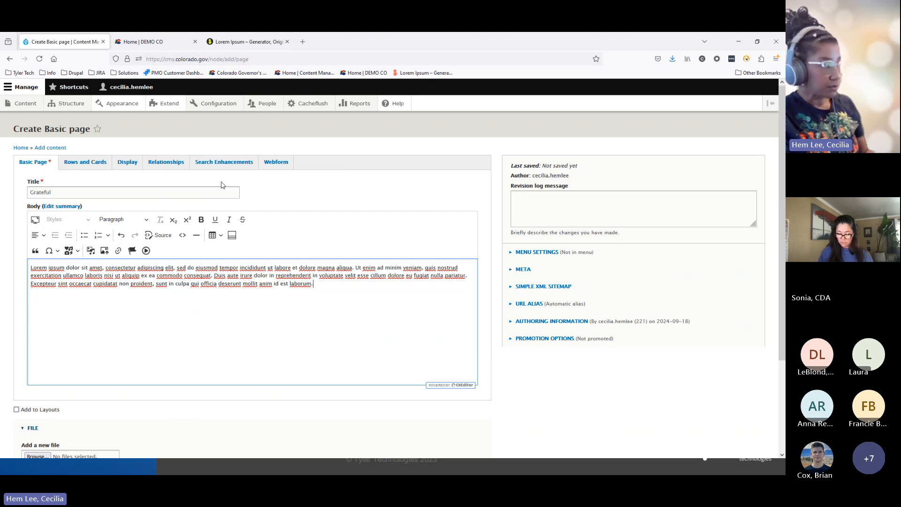
key("Return")
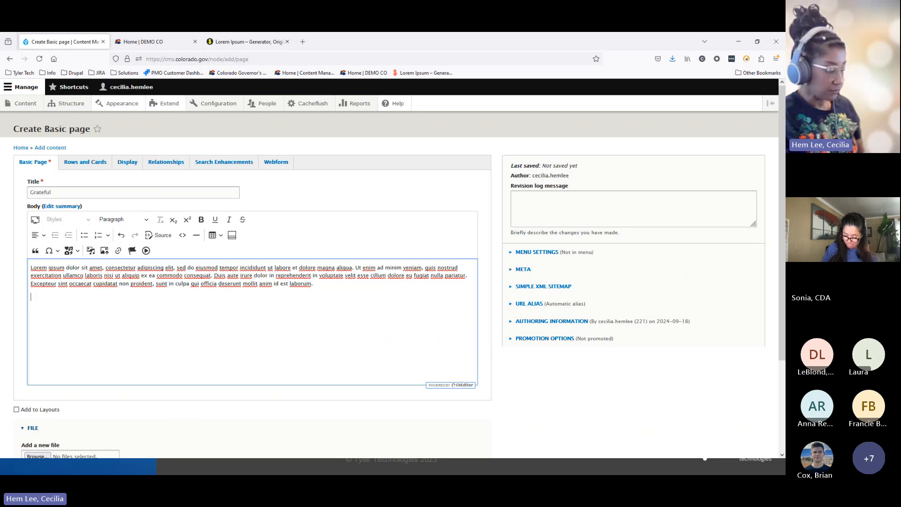
key("ctrl+v")
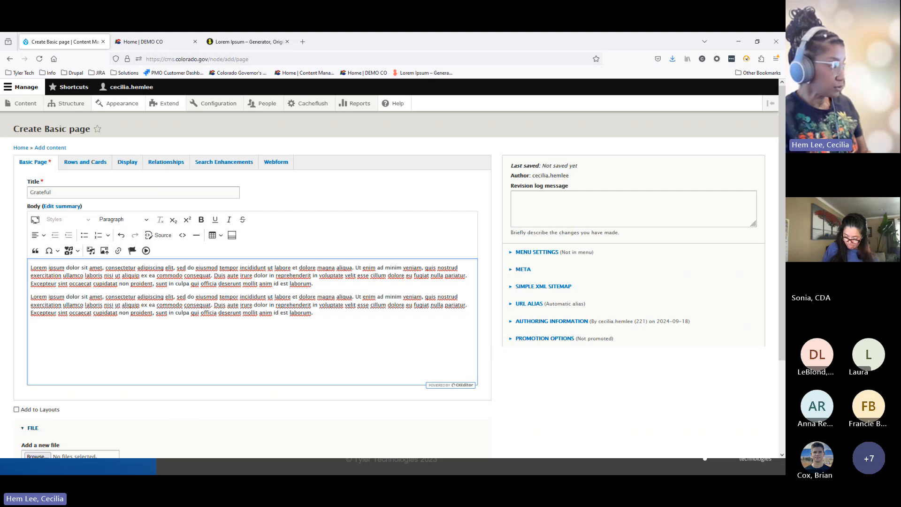
right_click(330, 315)
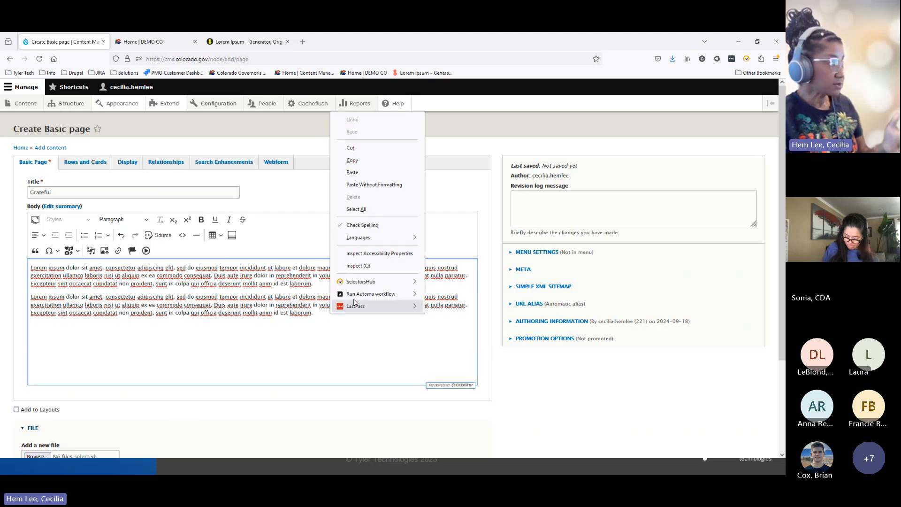
left_click(384, 185)
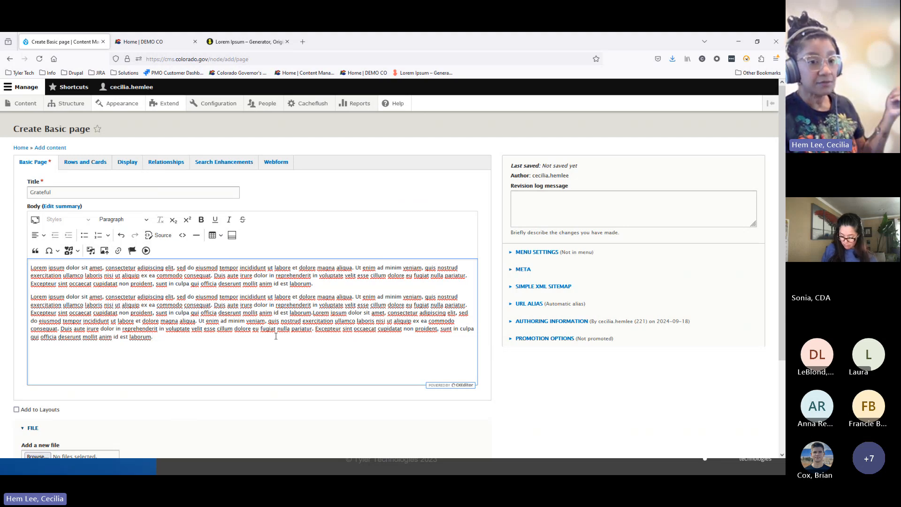
Step: Add the line "Sample Link to Media" below the placeholder paragraphs in the body
key("Return")
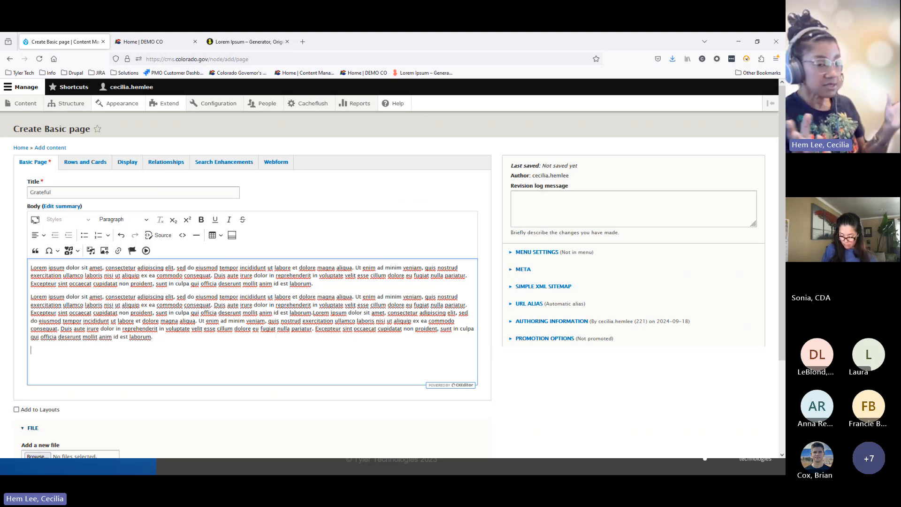
type("A")
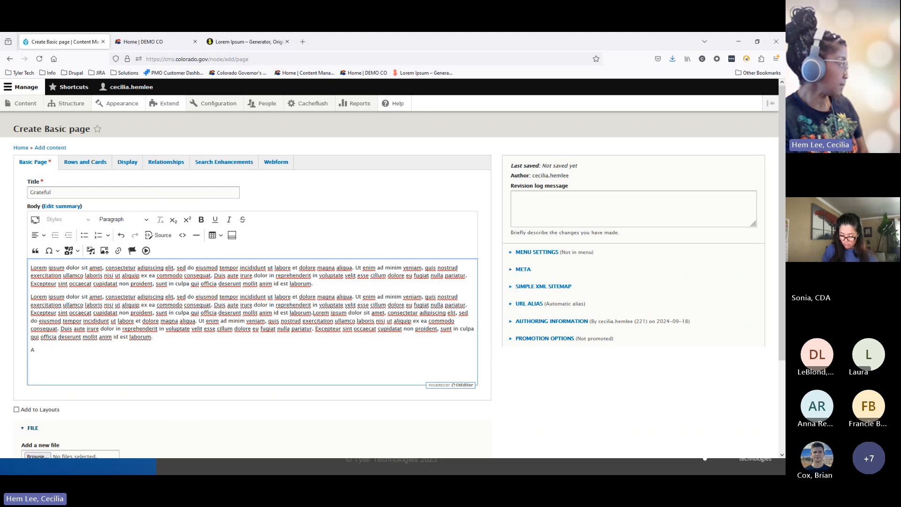
key("BackSpace")
type("Sample")
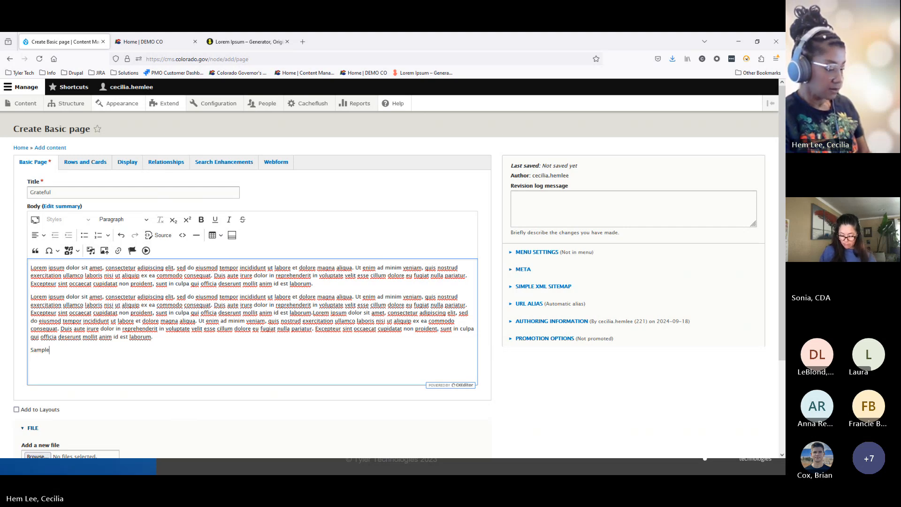
type(" Link ")
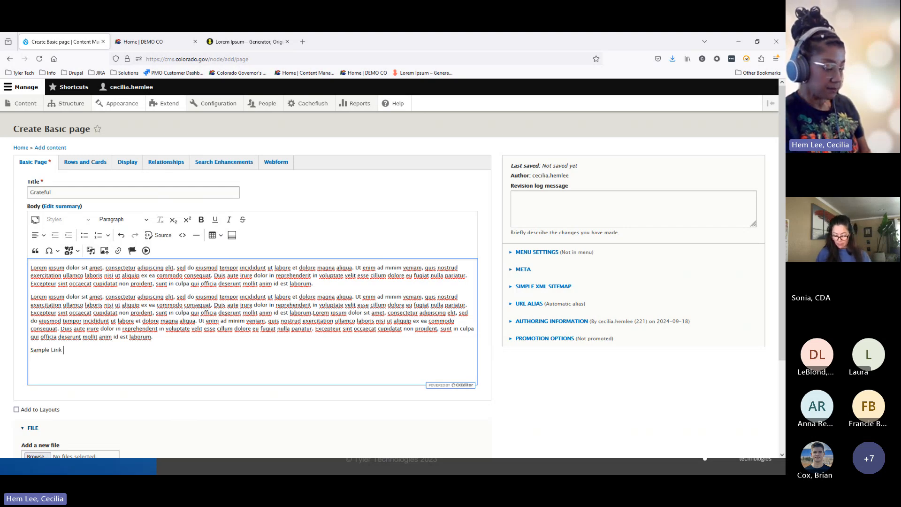
type("to Media ")
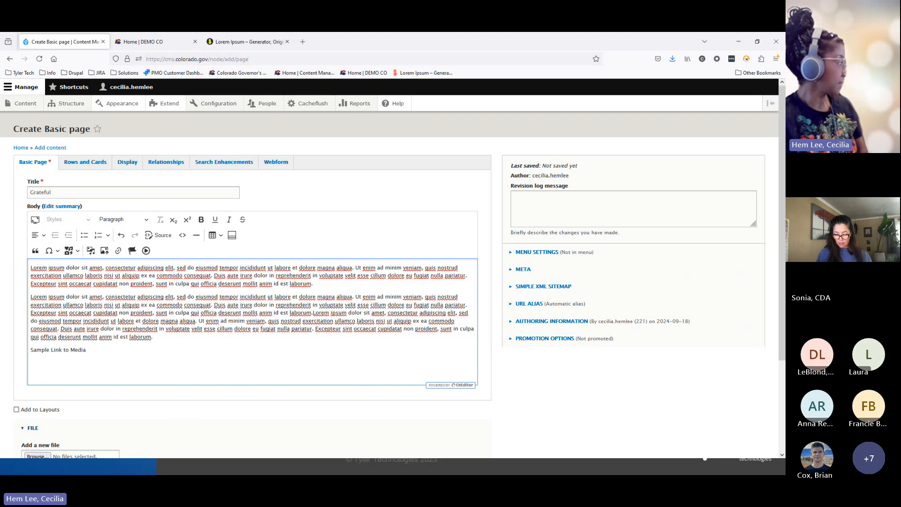
Step: Add the line "Sample Link to File" under the media link line in the body
type("Sam")
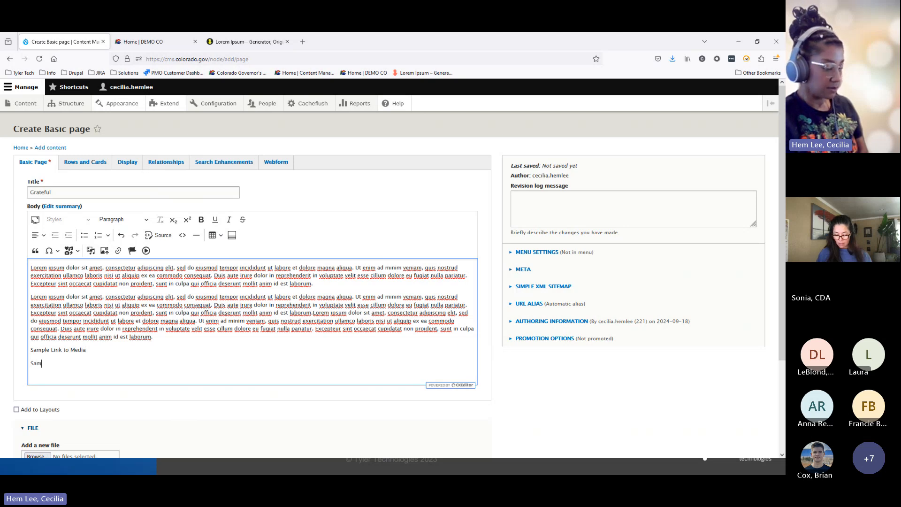
type("ple Link ")
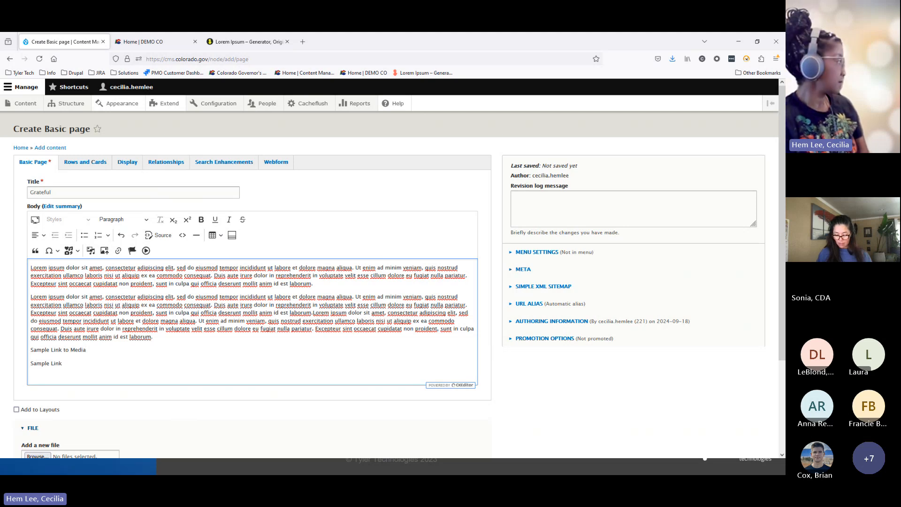
type("to")
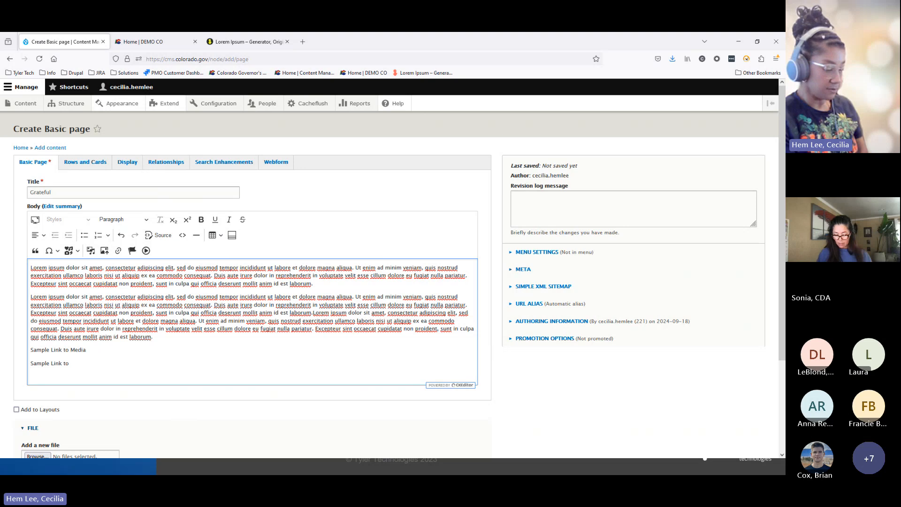
type(" File ")
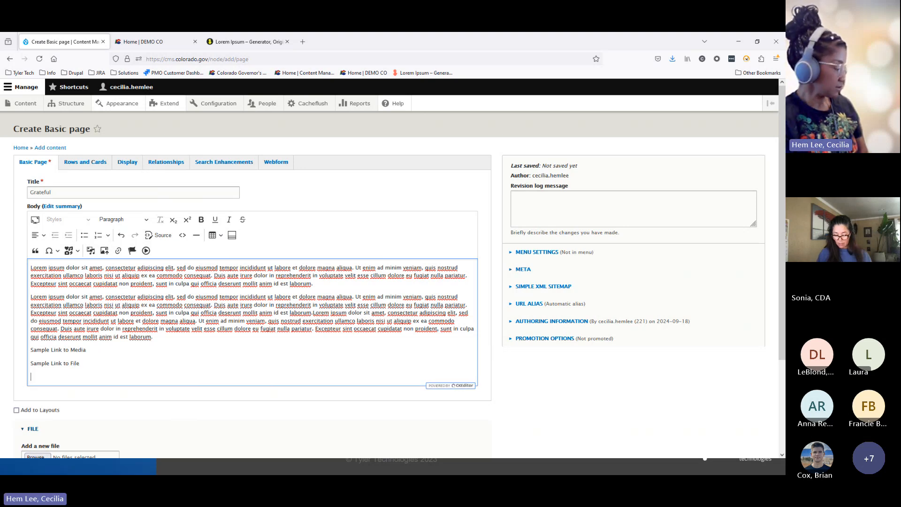
Step: Add the line "Sample Link as button" as the last line of the body
type("Sample ")
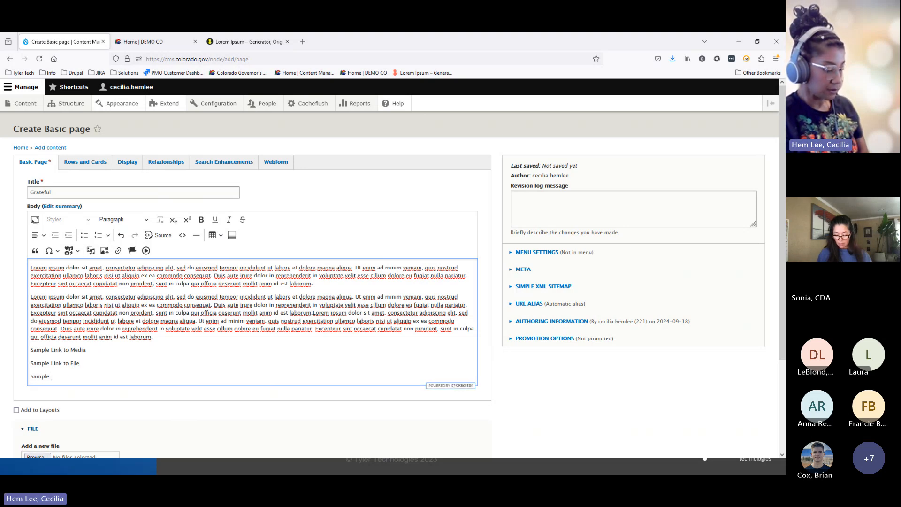
type("Link")
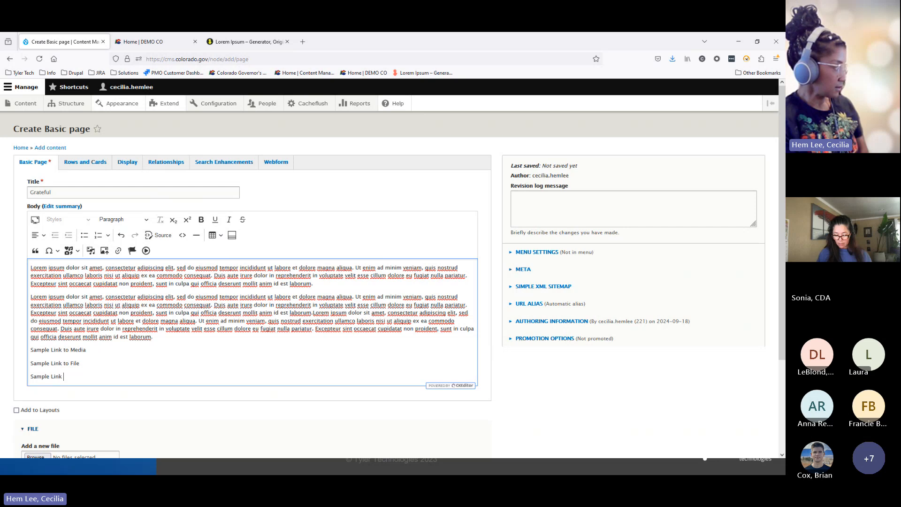
type(" as button")
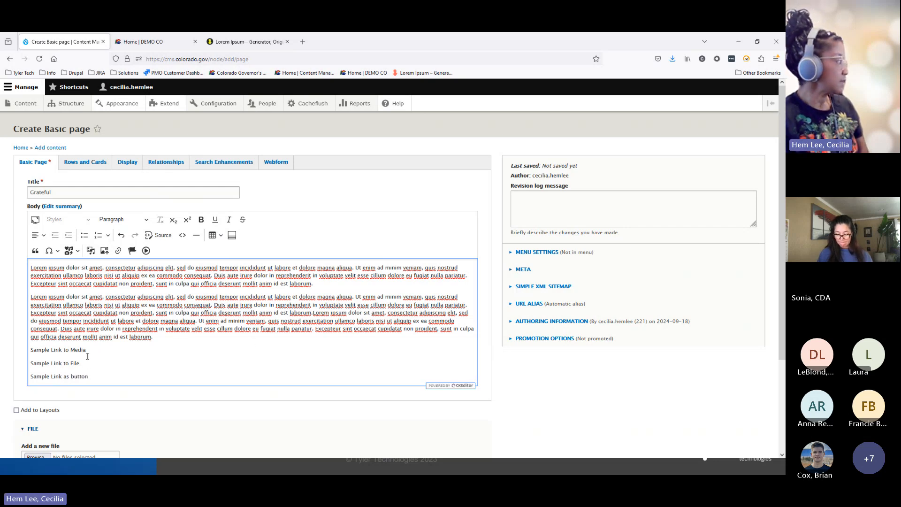
Step: Start a link on the "Sample Link to Media" line and search the site's content and files for "sample"
left_click_drag(87, 349, 26, 350)
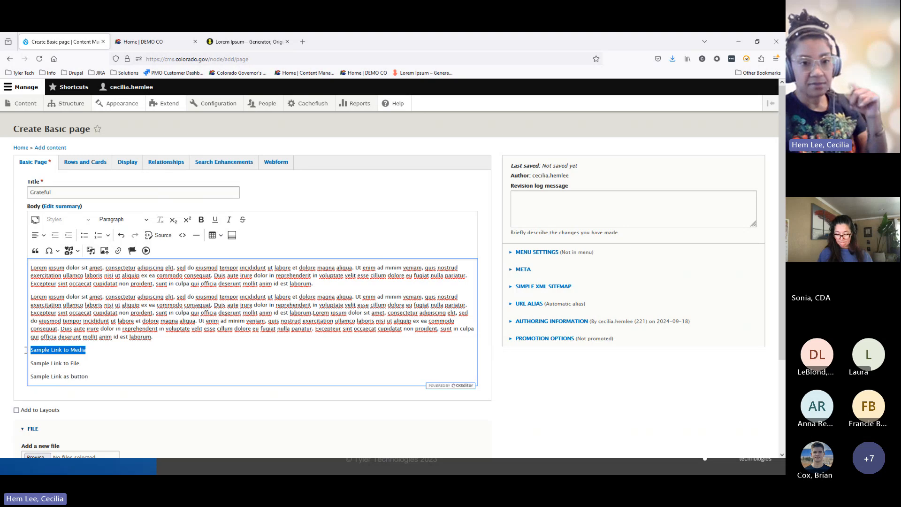
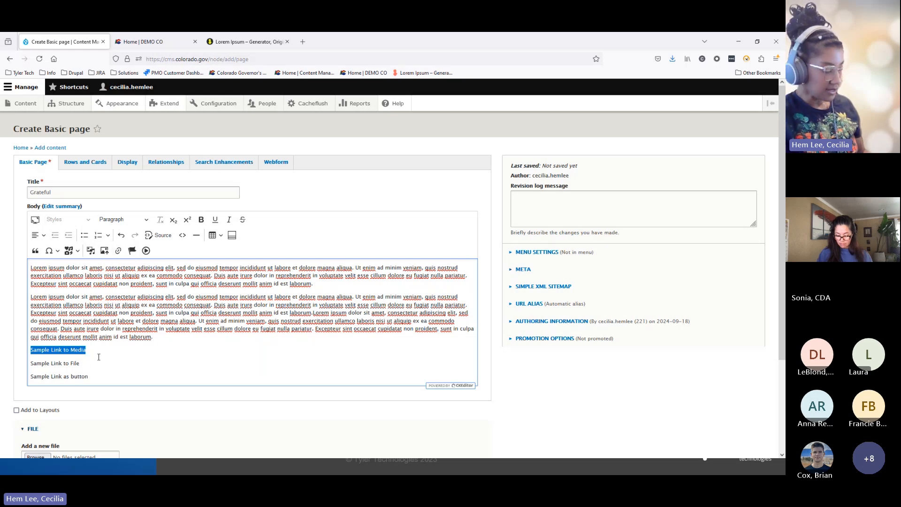
key("ctrl+k")
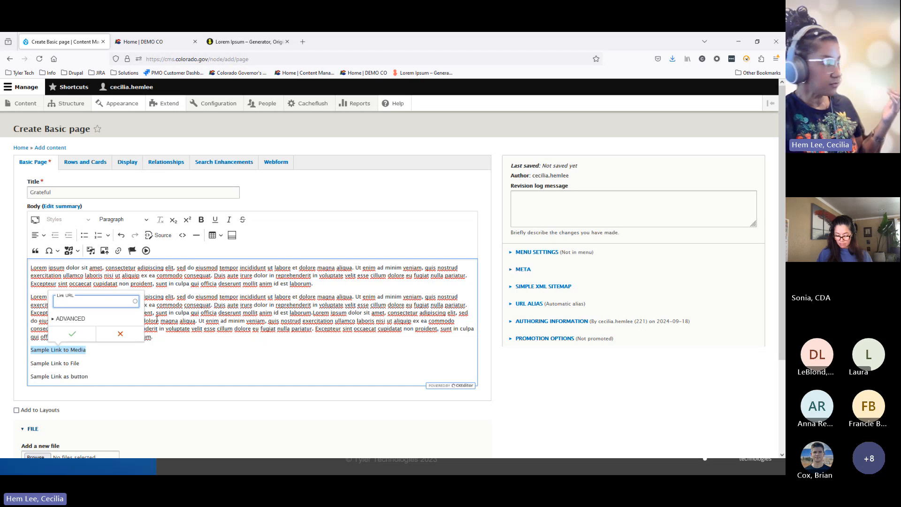
left_click_drag(161, 348, 23, 348)
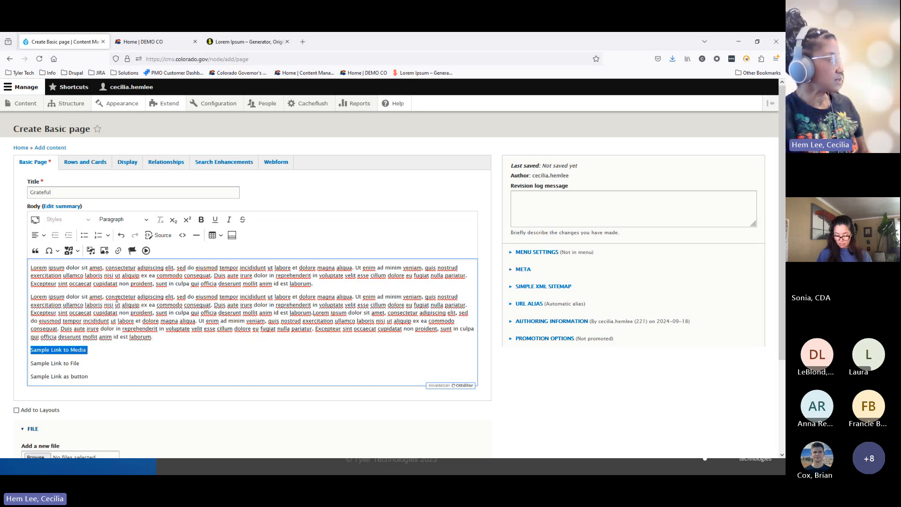
left_click(119, 252)
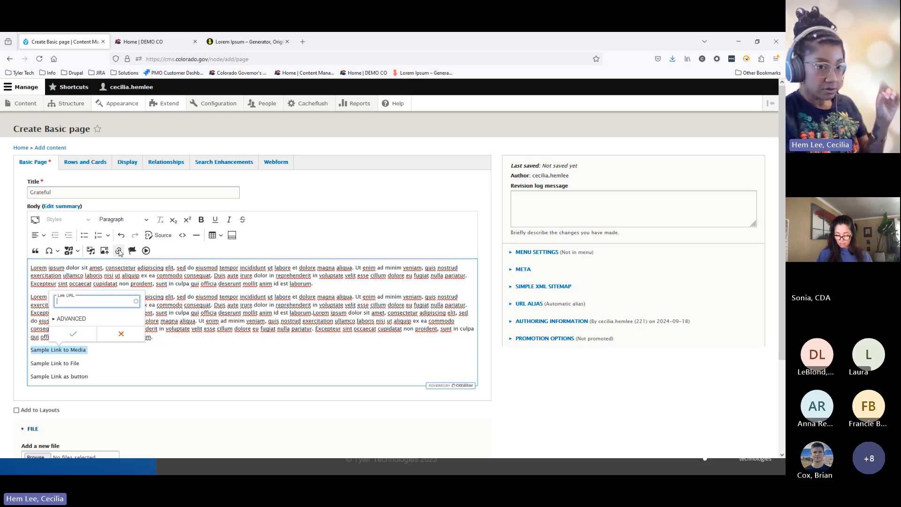
type("m")
key("BackSpace")
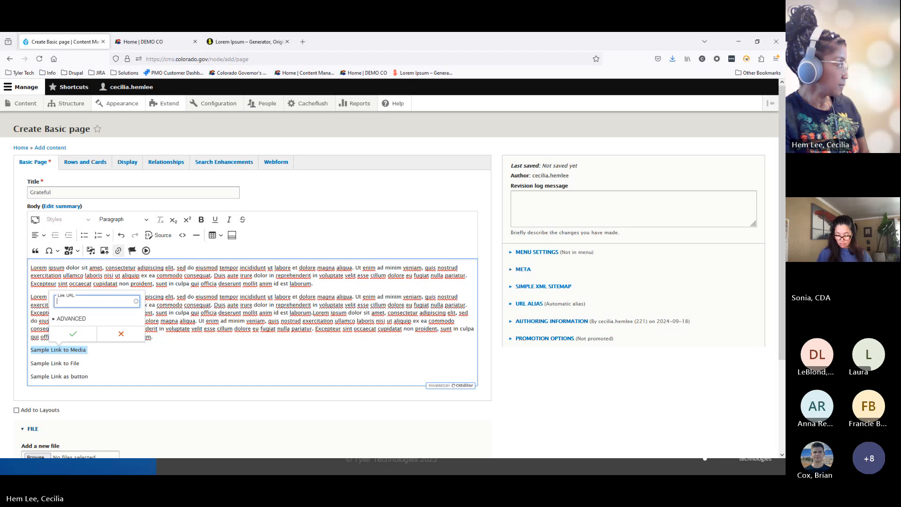
type("sample")
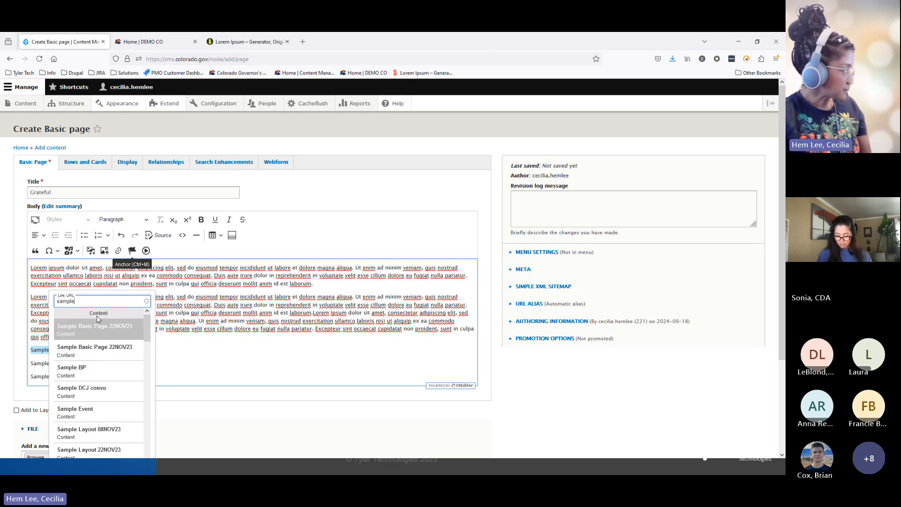
Step: Look through the suggested content pages and files as possible targets for the media link
scroll(94, 323, "down", 2)
scroll(101, 401, "down", 3)
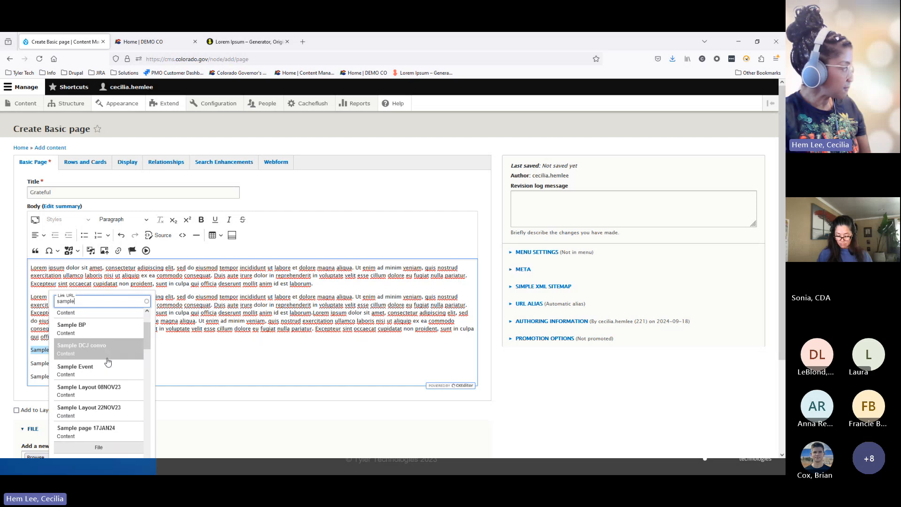
scroll(109, 418, "down", 1)
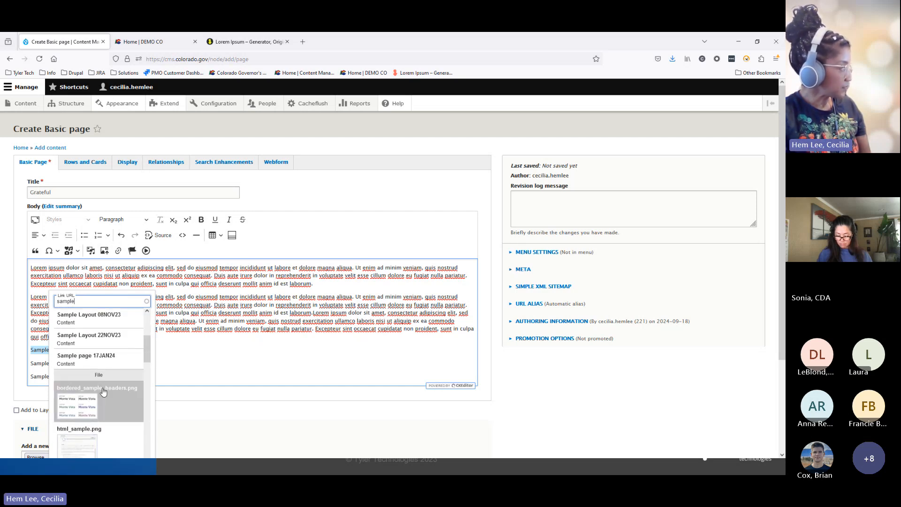
scroll(101, 384, "down", 5)
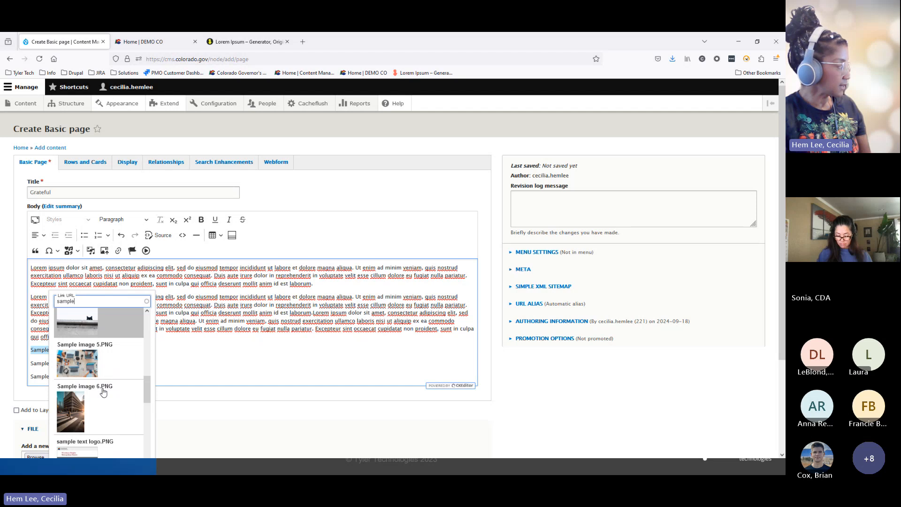
scroll(103, 391, "down", 3)
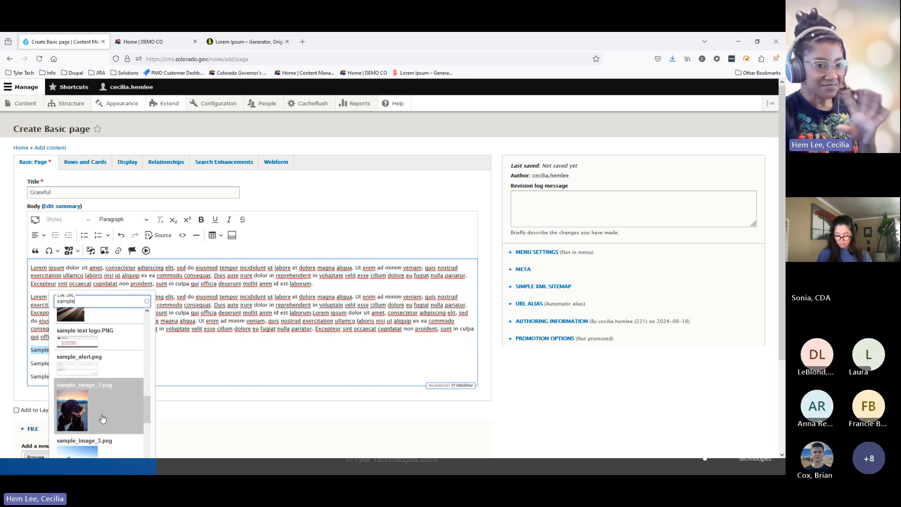
scroll(103, 418, "up", 5)
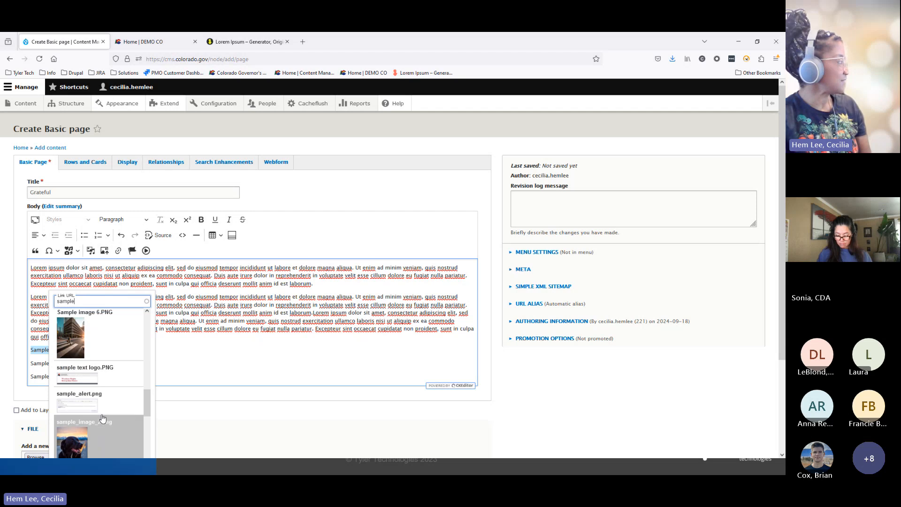
scroll(103, 412, "up", 10)
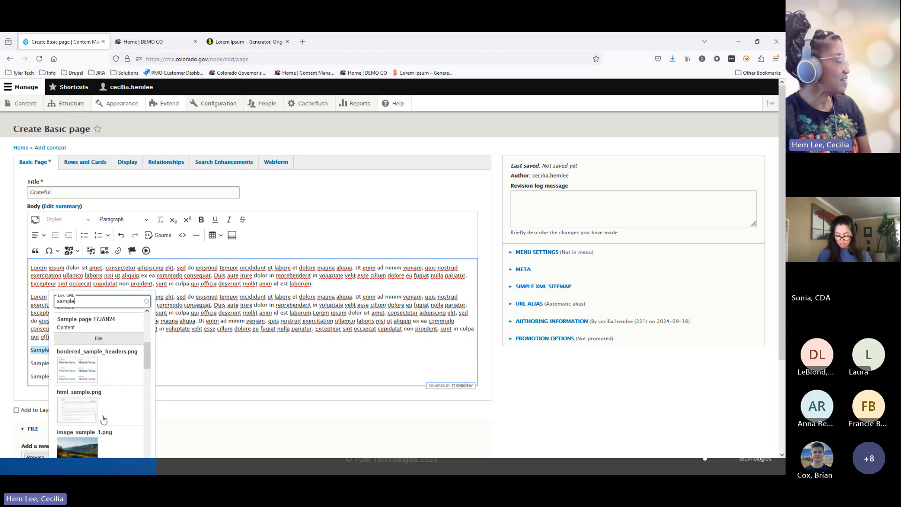
scroll(96, 346, "up", 1)
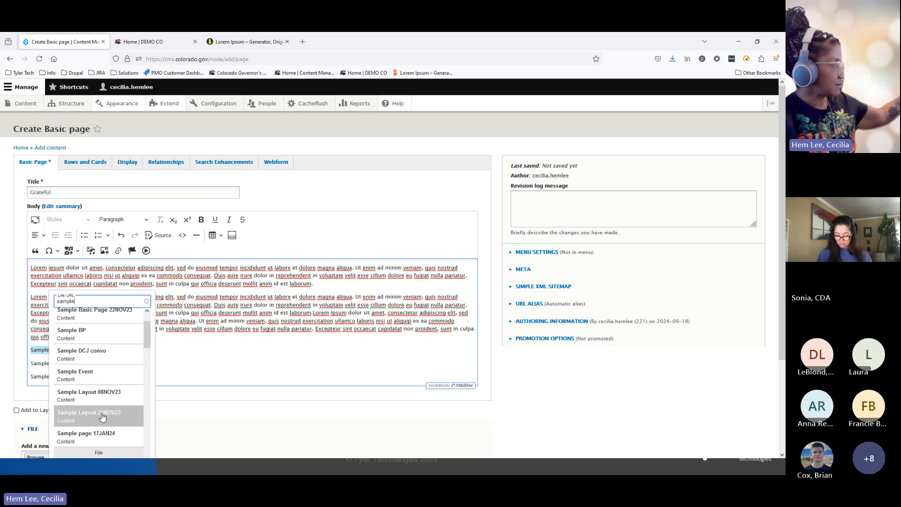
Step: Link the "Sample Link to Media" text to Sample Document.pdf, reveal the advanced link options, and save the link
scroll(96, 402, "down", 1)
scroll(96, 398, "down", 3)
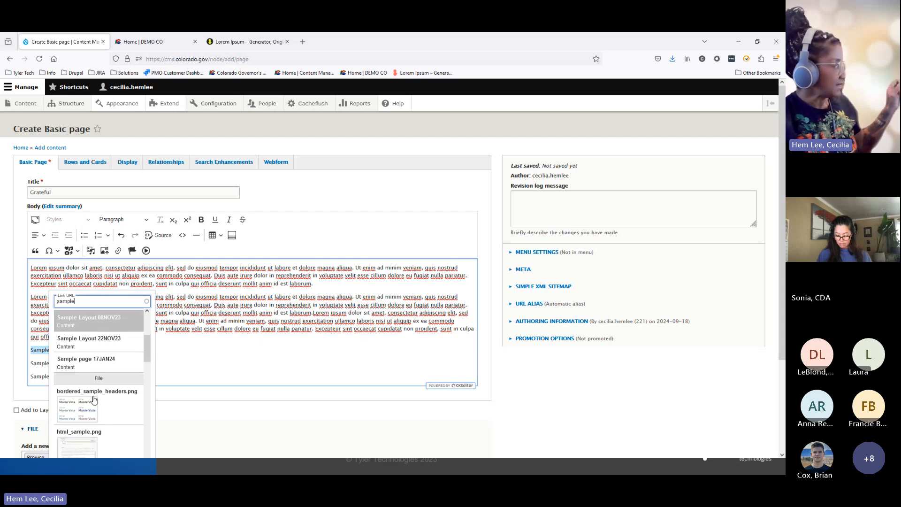
scroll(99, 398, "down", 1)
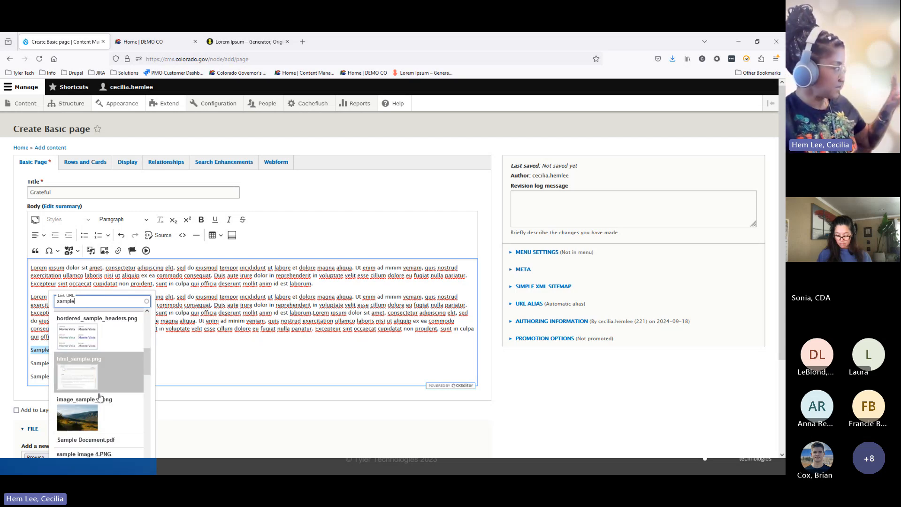
scroll(99, 397, "down", 2)
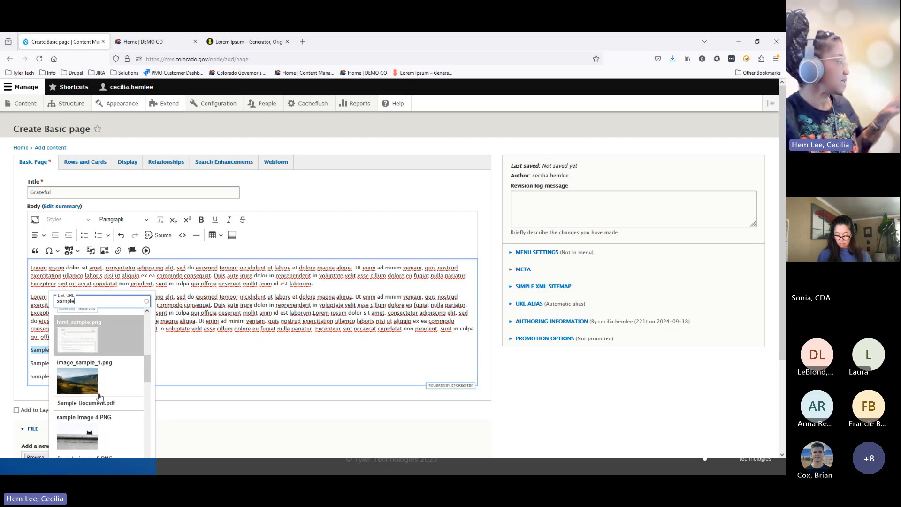
scroll(105, 376, "down", 1)
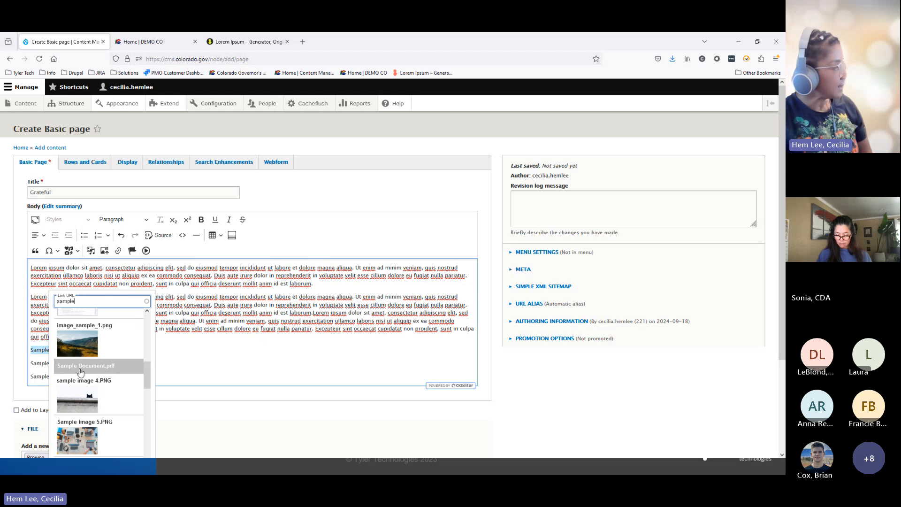
left_click(113, 371)
left_click(55, 319)
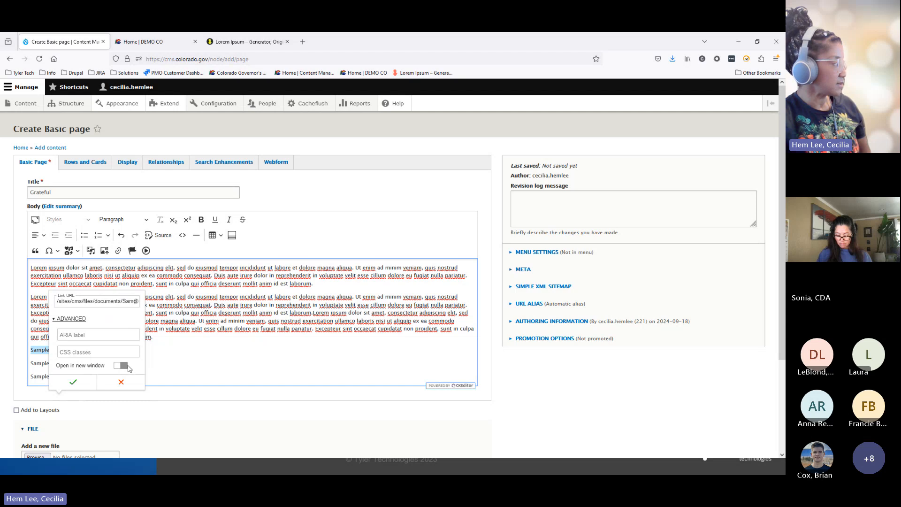
left_click(74, 383)
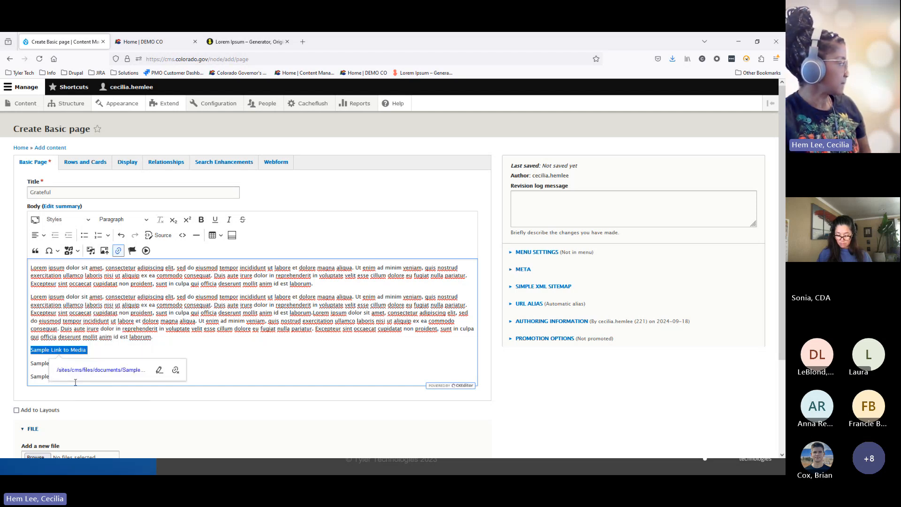
left_click(106, 355)
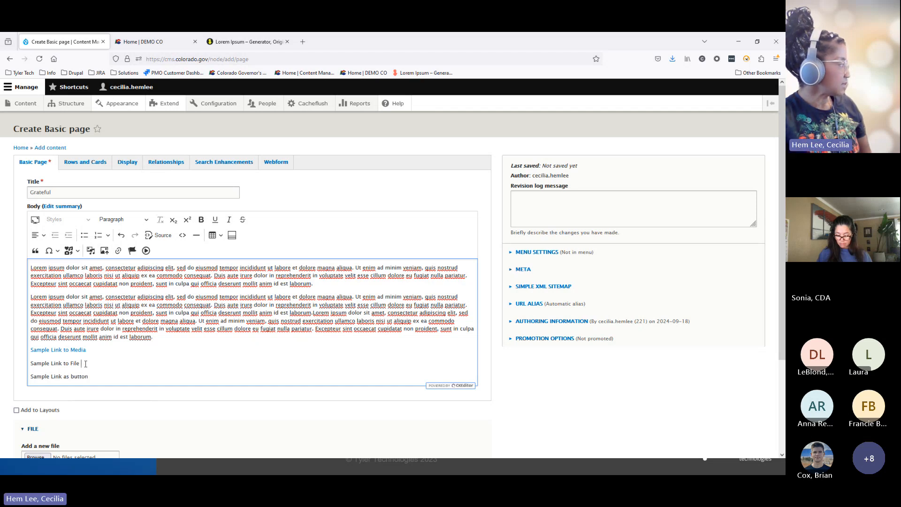
Step: Link the "Sample Link to File" text to Lorem Ipsum A.pdf and set it to open in a new window
left_click_drag(81, 364, 28, 364)
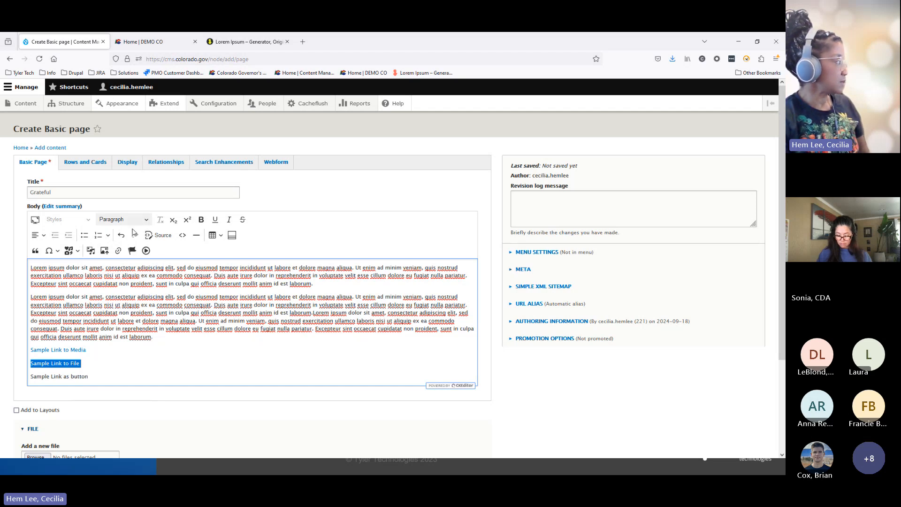
left_click_drag(82, 364, 30, 364)
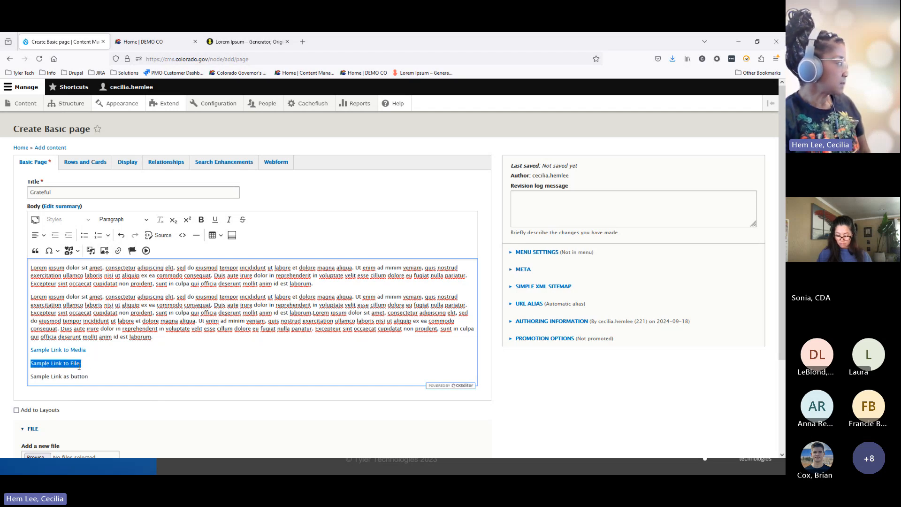
left_click(119, 251)
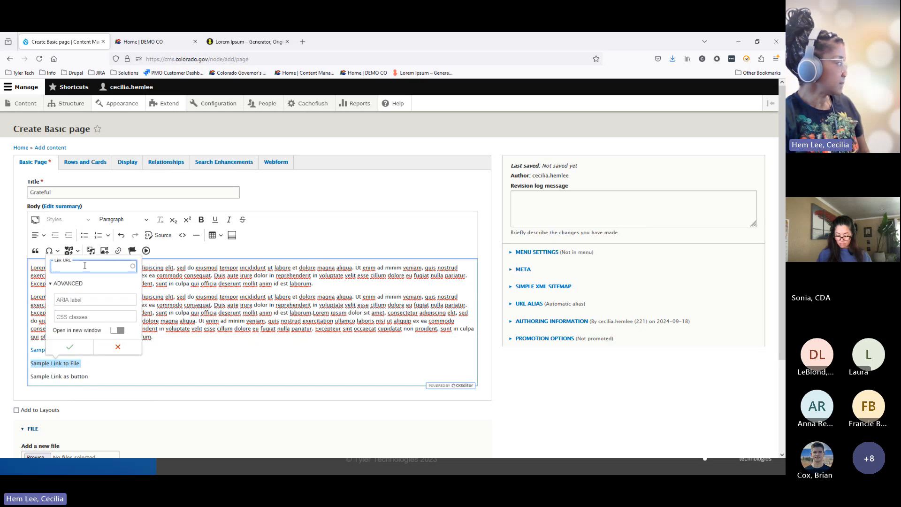
type("lorem")
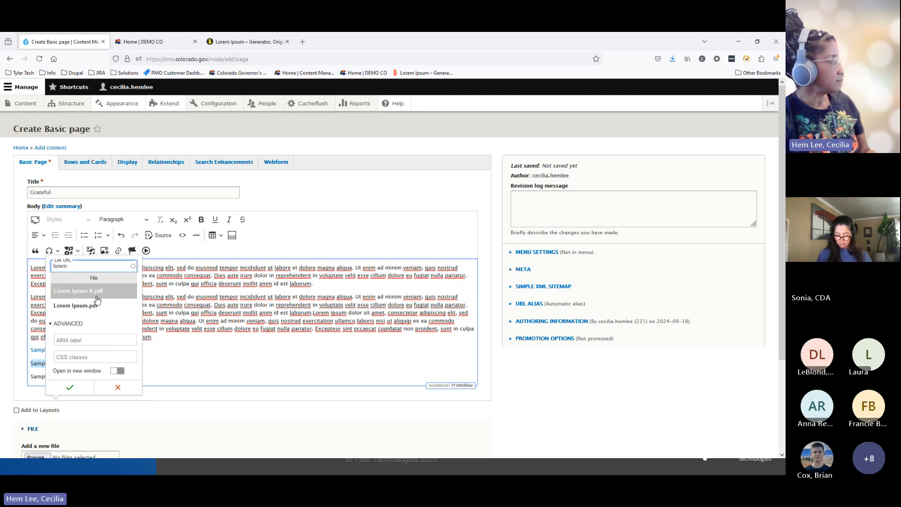
left_click(104, 296)
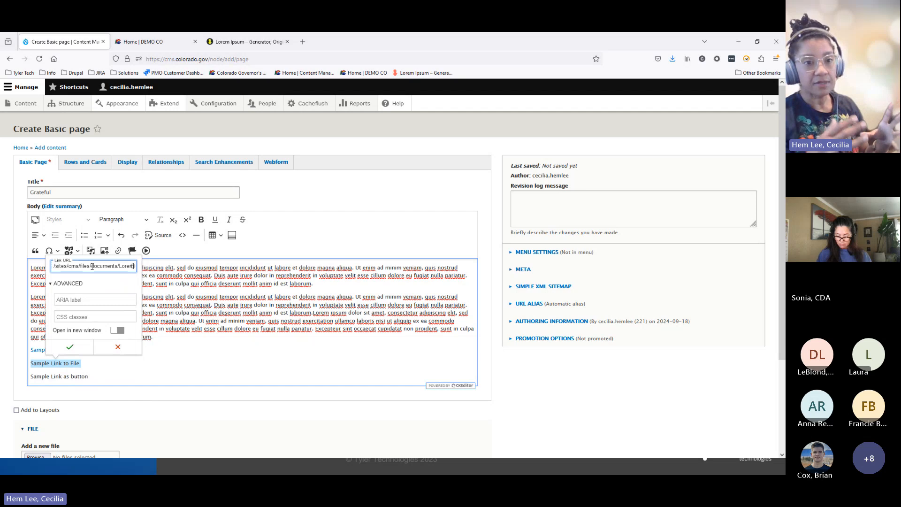
left_click(124, 331)
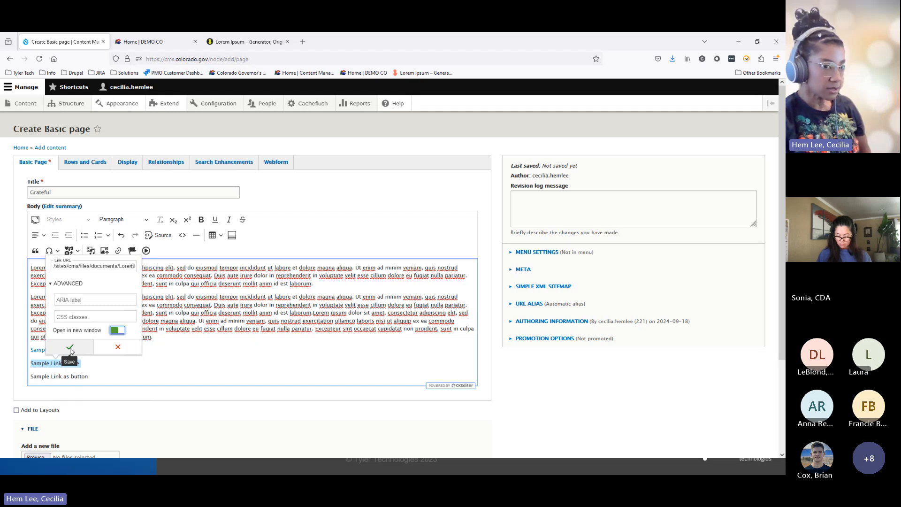
left_click(70, 350)
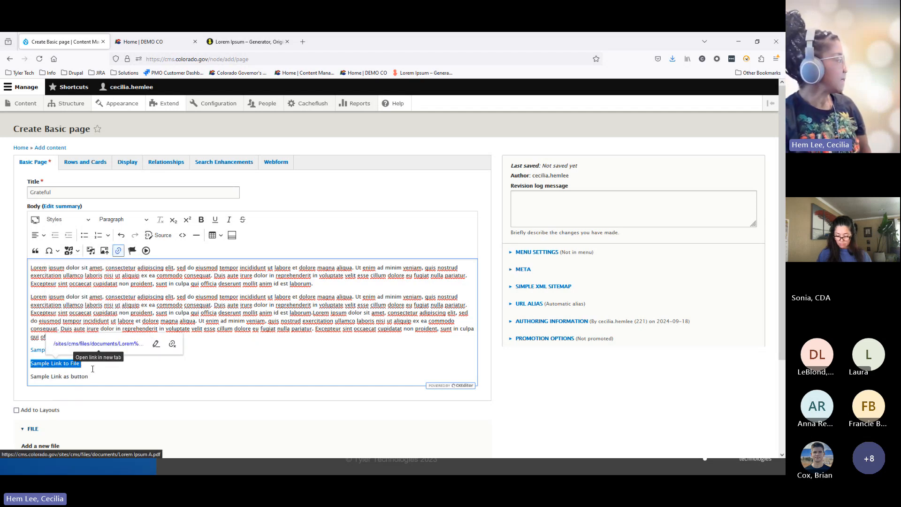
left_click_drag(90, 376, 24, 376)
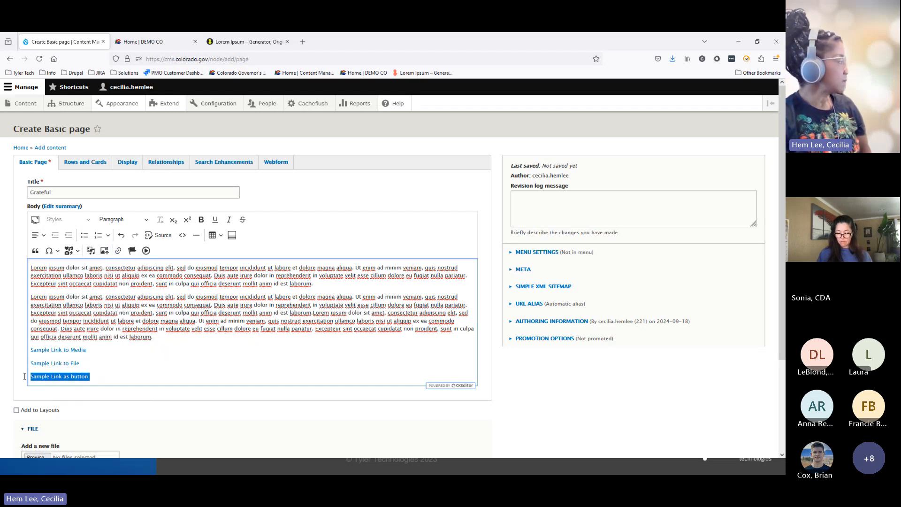
left_click(118, 252)
type("h")
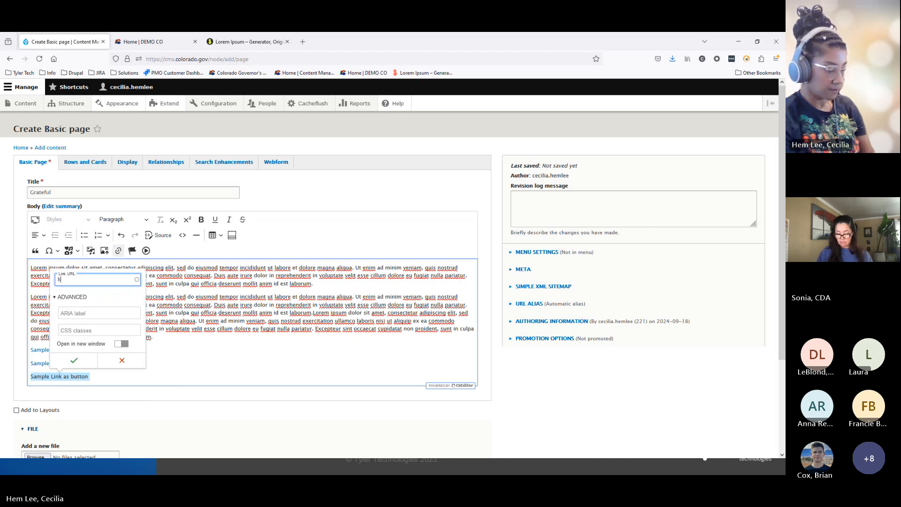
type("ttps://")
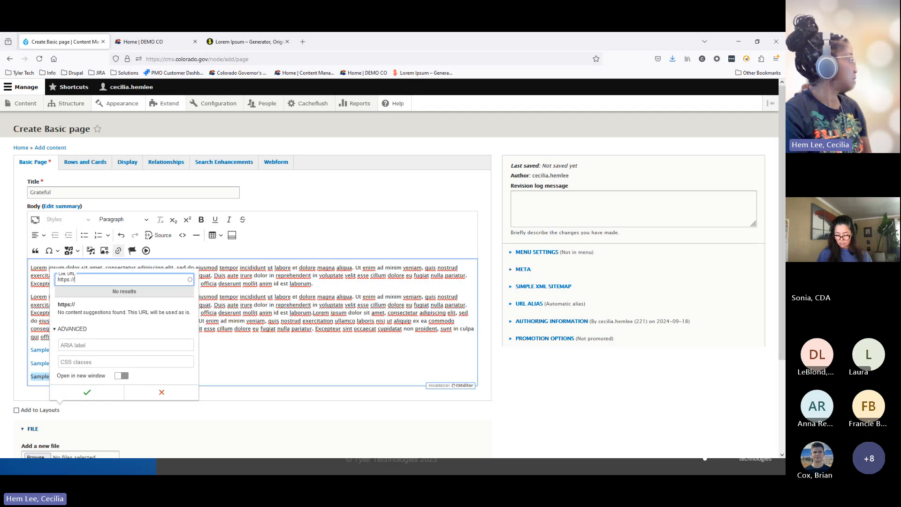
type("demo.colorado")
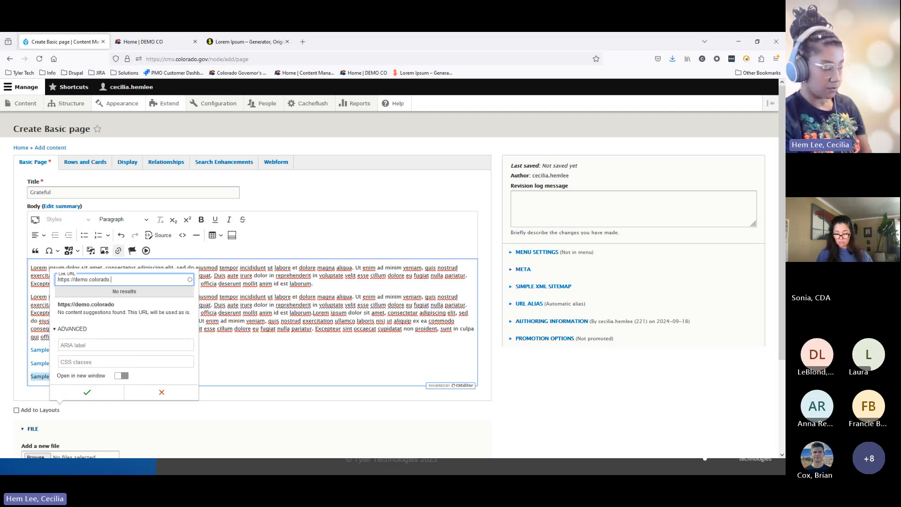
type(".gov")
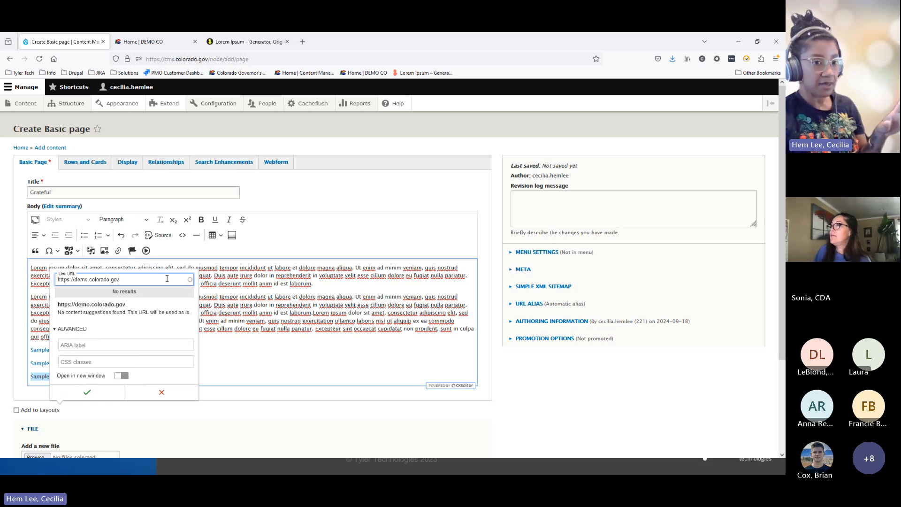
key("Return")
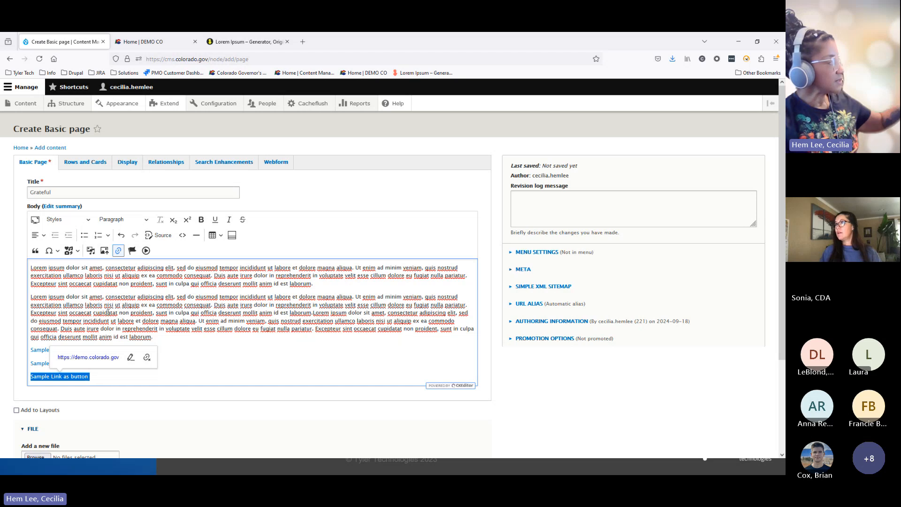
left_click(36, 220)
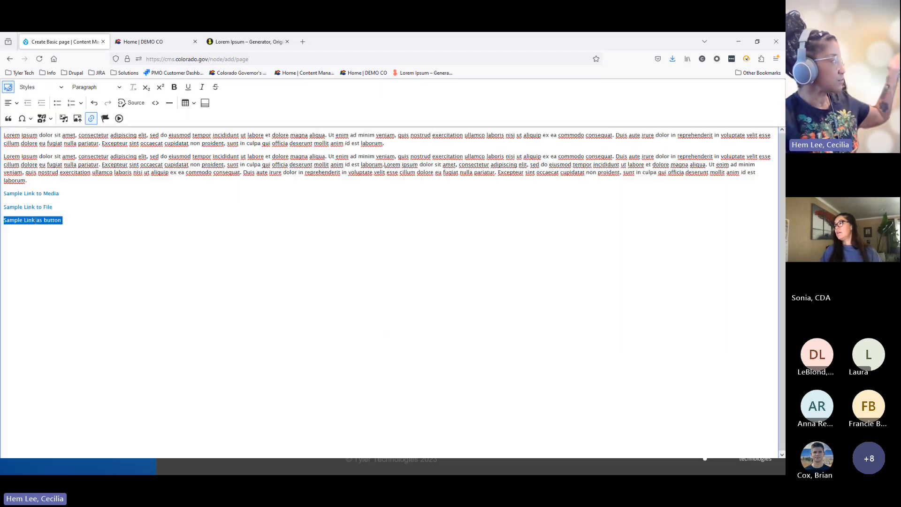
Step: Exit the full-screen body editor and review the button link style examples on the demo site's home page
left_click(8, 89)
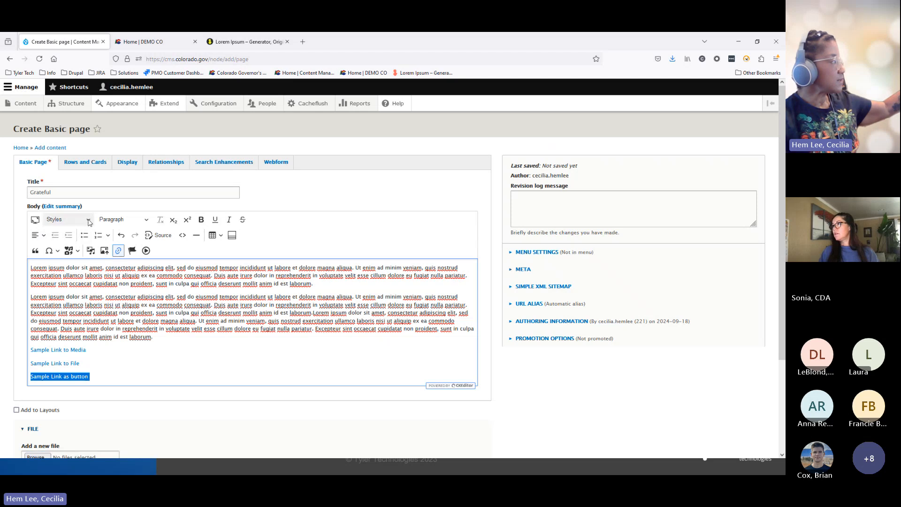
left_click(89, 221)
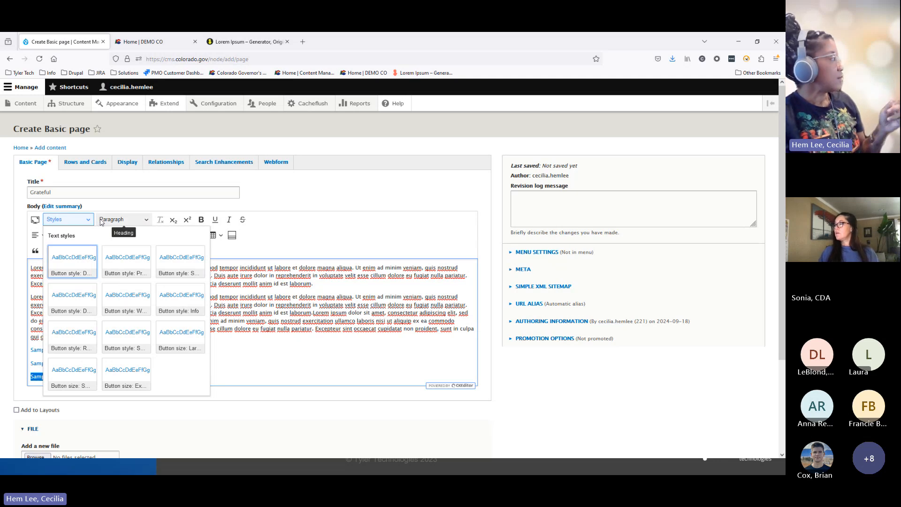
left_click(163, 44)
scroll(278, 311, "down", 5)
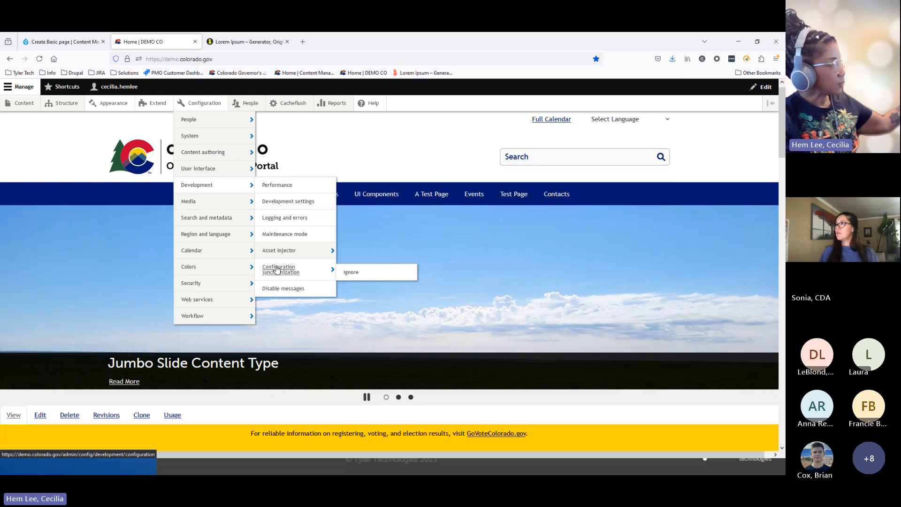
scroll(278, 311, "down", 5)
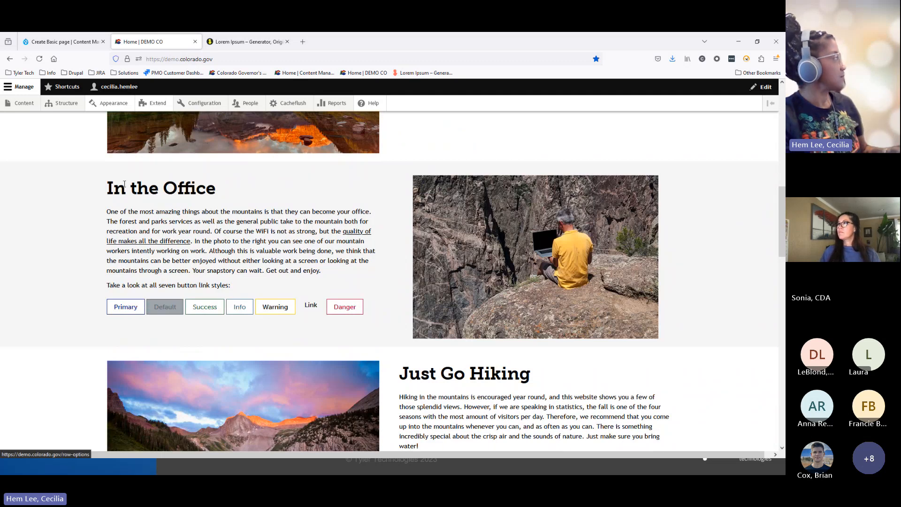
Step: Apply the second "Button style: D..." option and the "Button size: Ex..." option to the "Sample Link as button" link on the Basic page
left_click(64, 42)
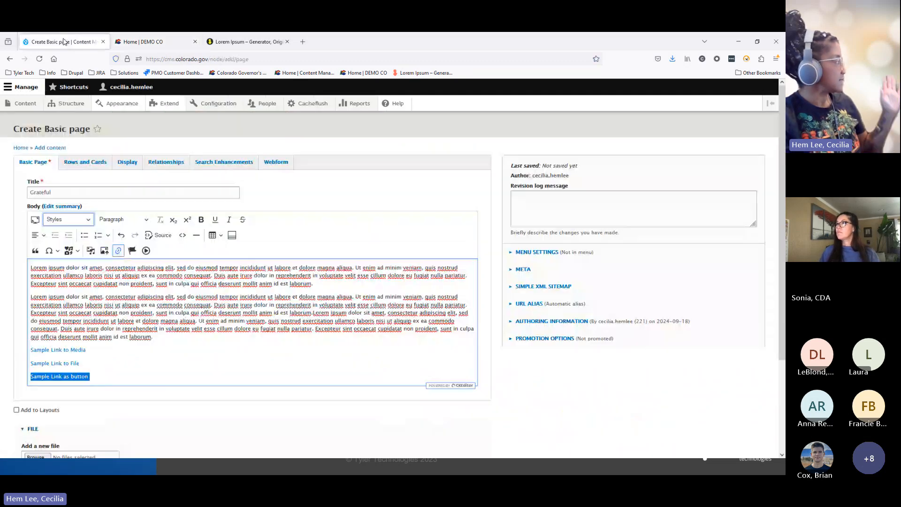
left_click(90, 221)
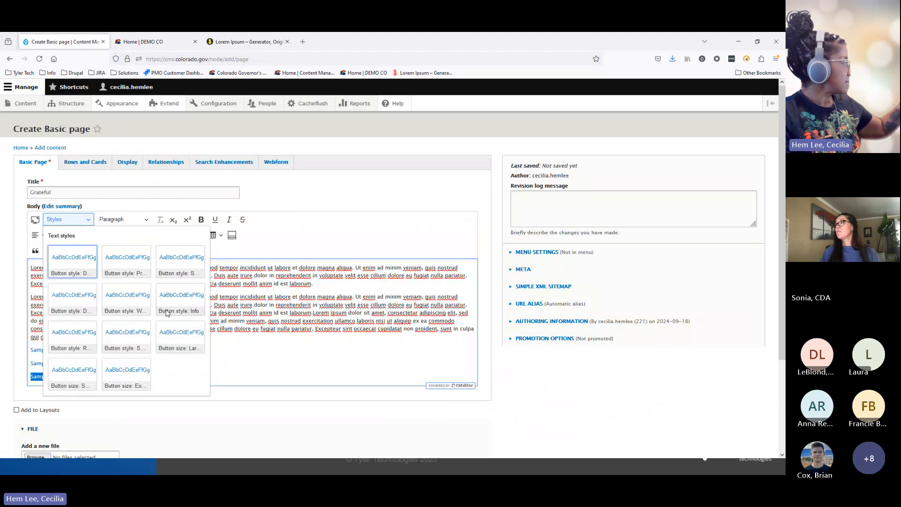
left_click(84, 312)
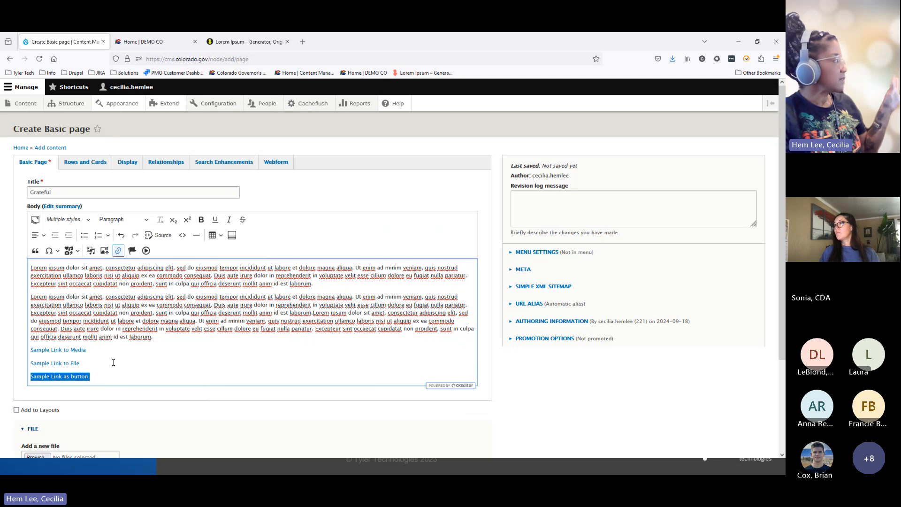
left_click(86, 219)
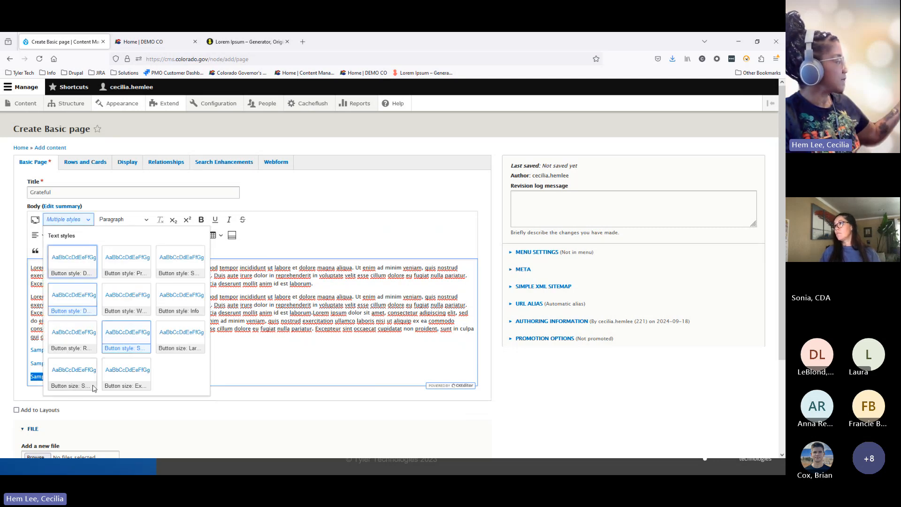
left_click(136, 383)
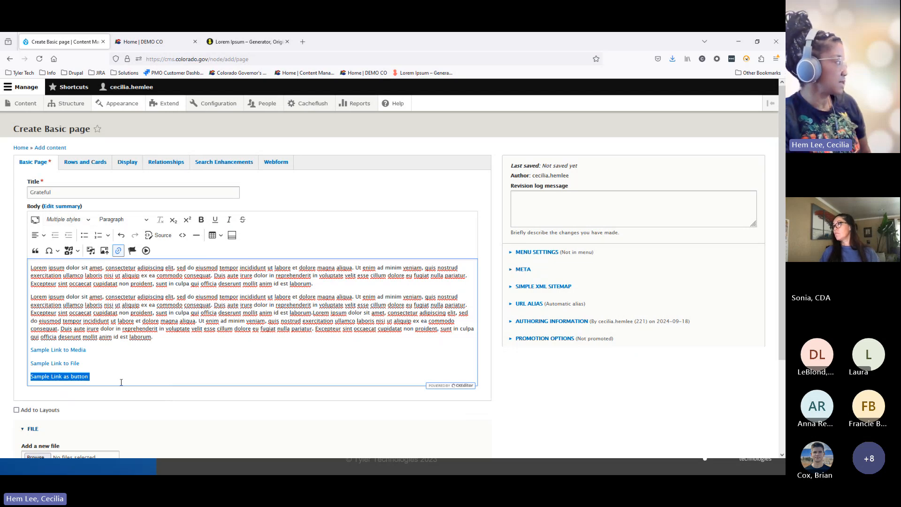
left_click(104, 374)
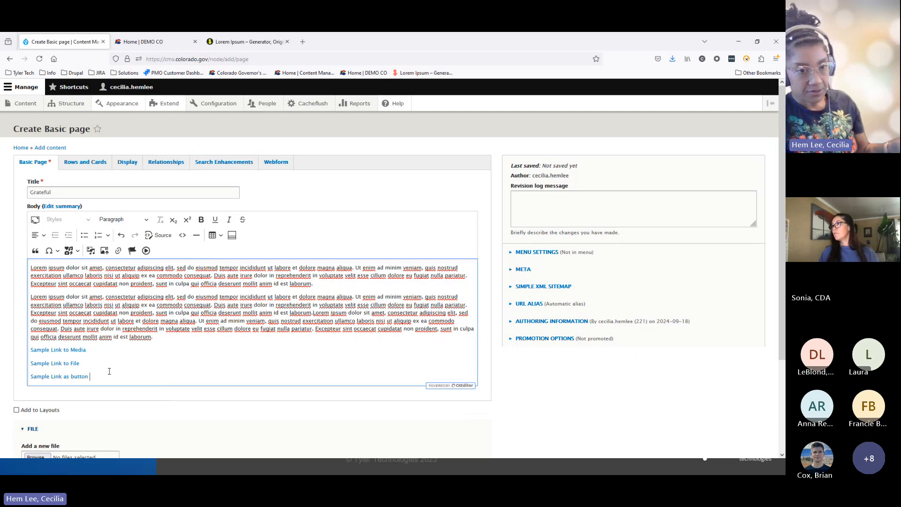
Step: Add a new Row – Equal Columns to the Basic page's rows
left_click(79, 165)
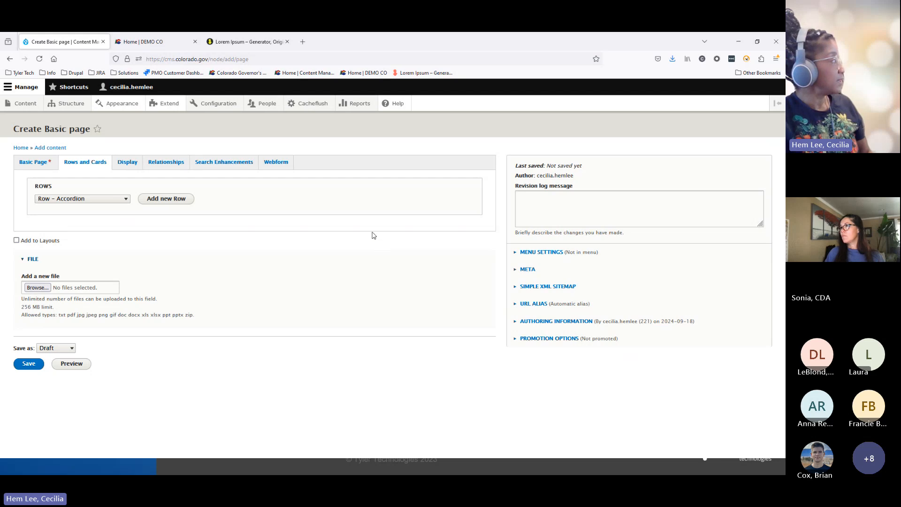
left_click(127, 199)
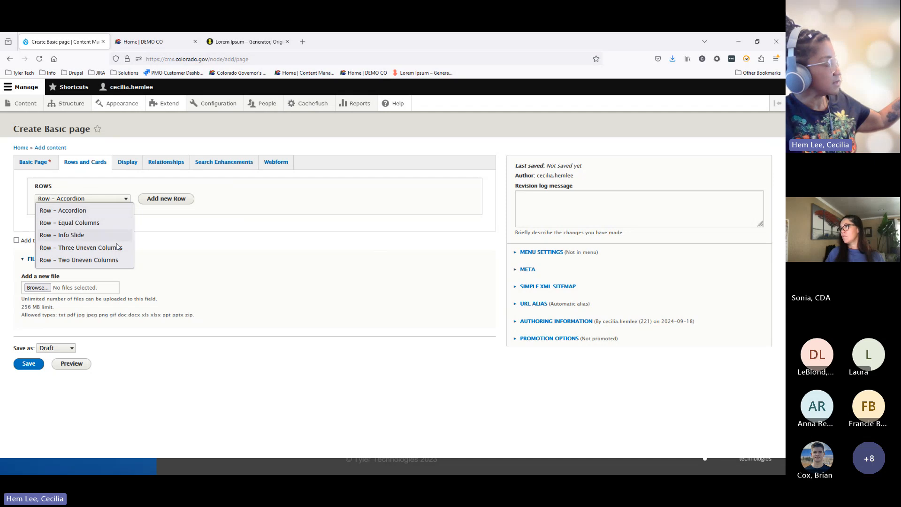
left_click(102, 221)
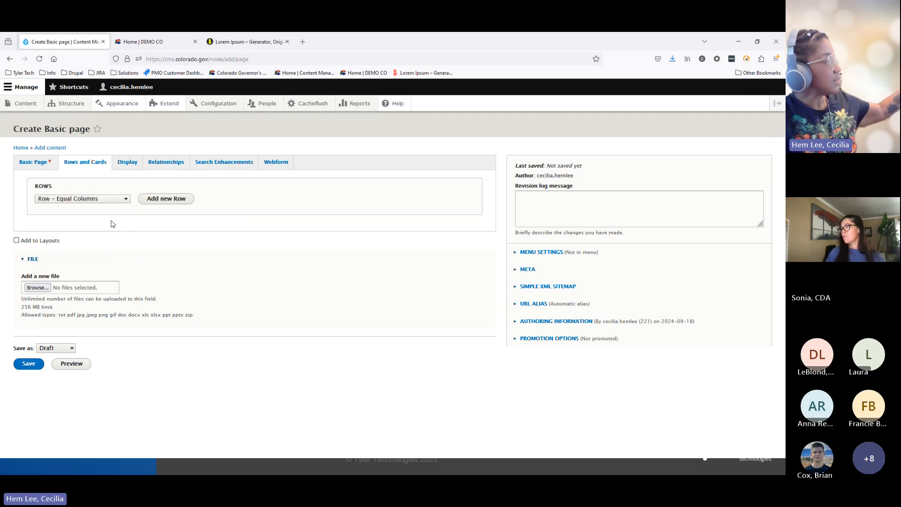
left_click(181, 202)
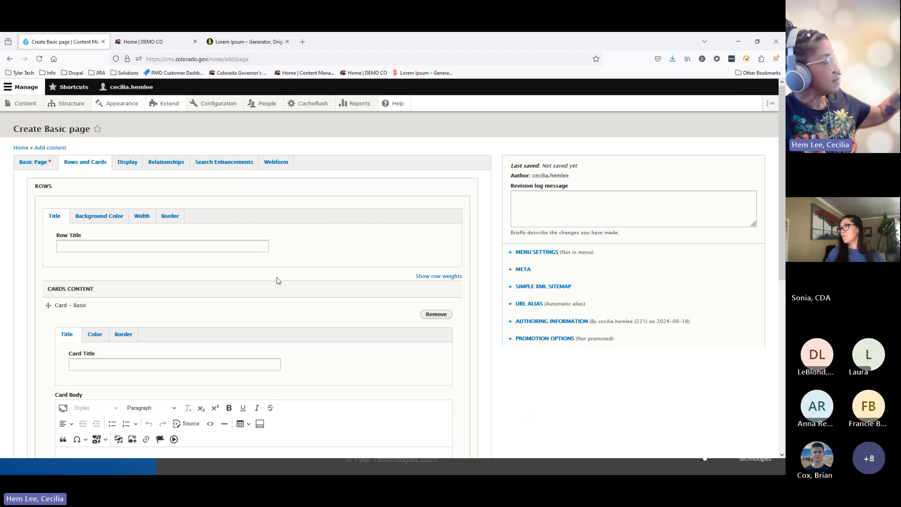
Step: Remove the default Card – Basic from the new row's cards content and confirm the removal
scroll(338, 312, "down", 3)
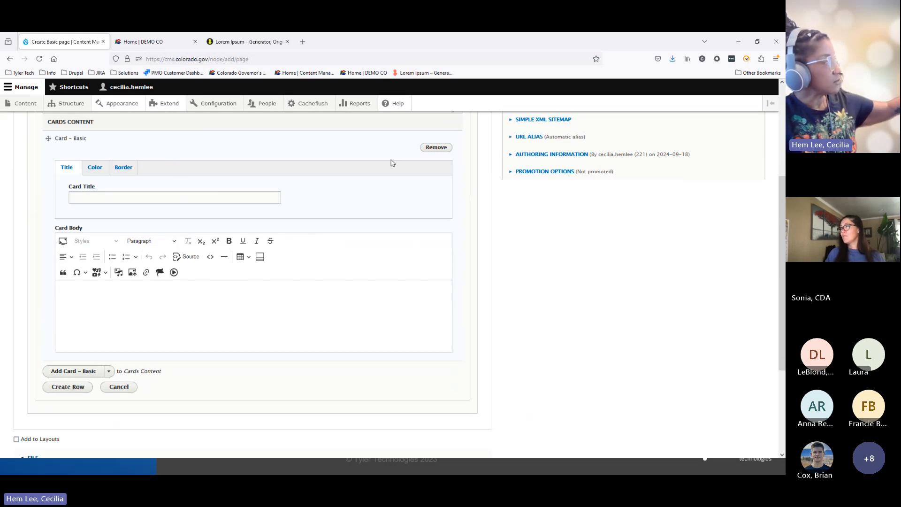
left_click(436, 147)
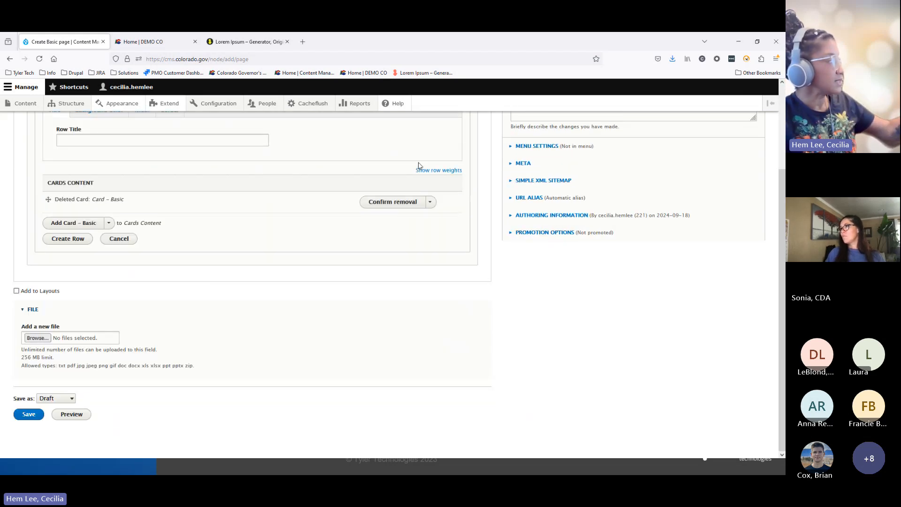
left_click(402, 203)
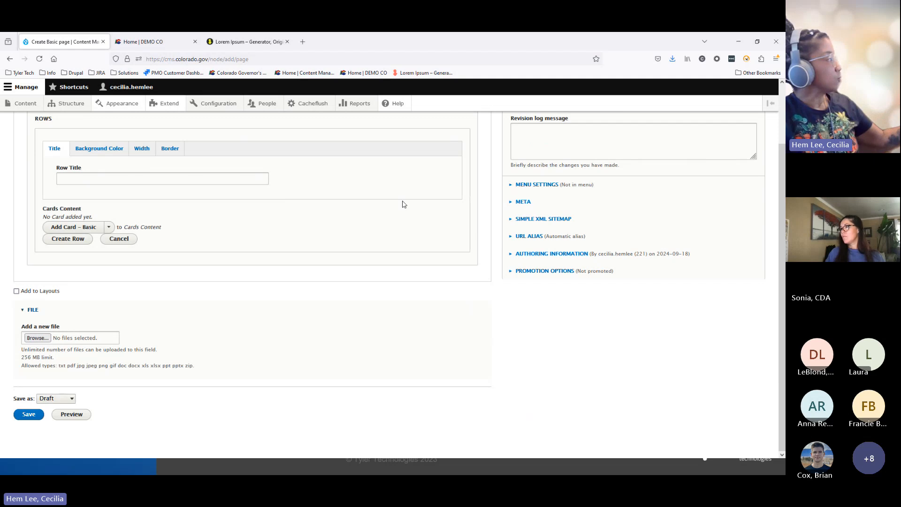
Step: Add a Basic card to the row and fill its Card Body with the lorem ipsum sample paragraph
left_click(68, 227)
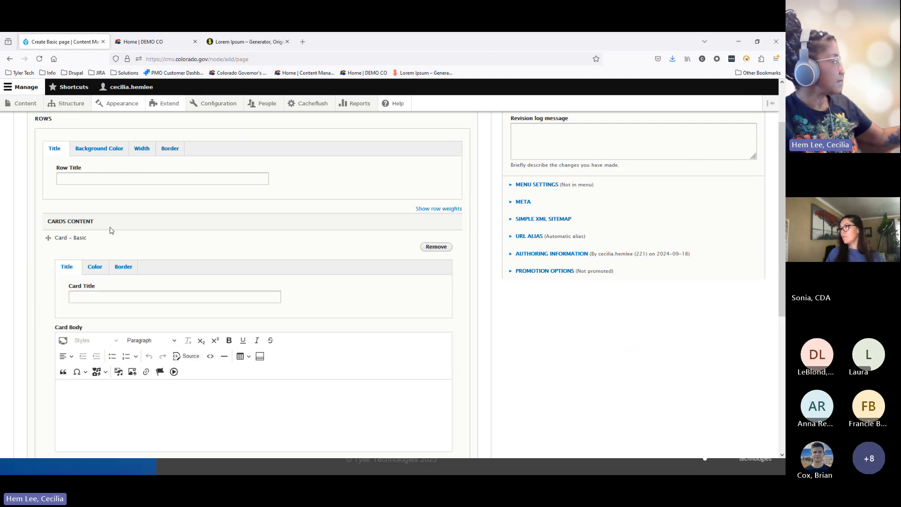
scroll(252, 281, "down", 3)
left_click(239, 304)
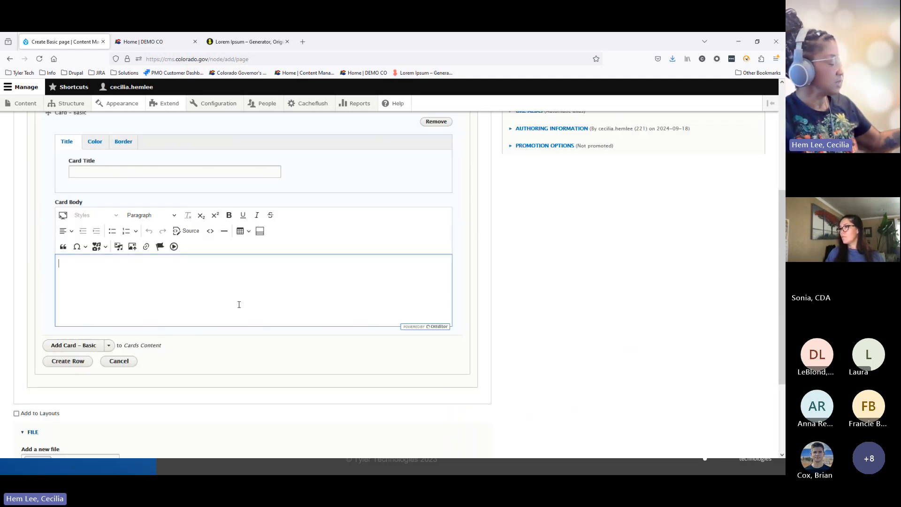
type("Lorem ipsum dolor sit amet, consectetur adipiscing elit, sed do eiusmod tempor incididunt ut labore et dolore magna aliqua. Ut enim ad minim veniam, quis nostrud exercitation ullamco laboris nisi ut aliquip ex ea commodo consequat. Duis aute irure dolor in reprehenderit in voluptate velit esse cillum dolore eu fugiat nulla pariatur. Excepteur sint occaecat cupidatat non proident, sunt in culpa qui officia deserunt mollit anim id est laborum.Lorem ipsum dolor sit amet, consectetur adipiscing elit, sed do eiusmod tempor incididunt ut labore et dolore magna aliqua. Ut enim ad minim veniam, quis nostrud exercitation ullamco laboris nisi ut aliquip ex ea commodo consequat. Duis aute irure dolor in reprehenderit in voluptate velit esse cillum dolore eu fugiat nulla pariatur. Excepteur sint occaecat cupidatat non proident, sunt in culpa qui officia deserunt mollit anim id est laborum.")
scroll(232, 307, "down", 3)
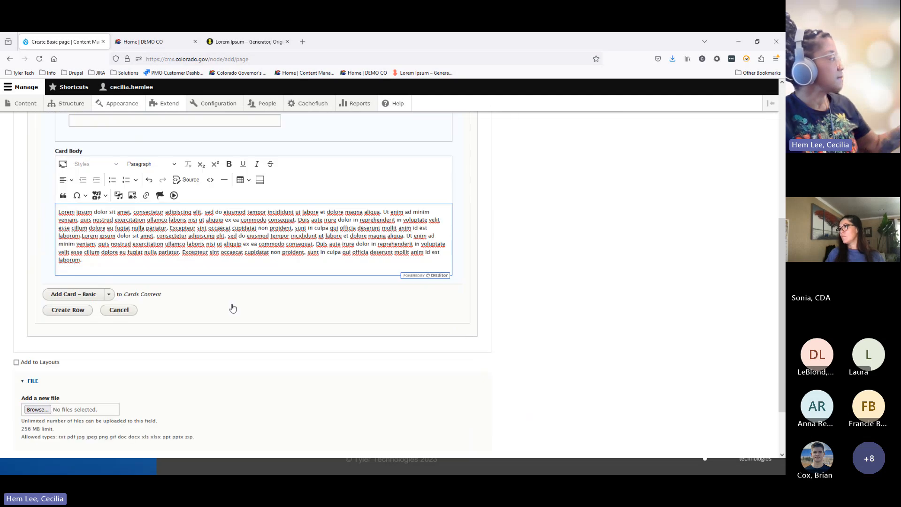
Step: Add a Map card below the Basic card and enter the street address as its map location
left_click(110, 224)
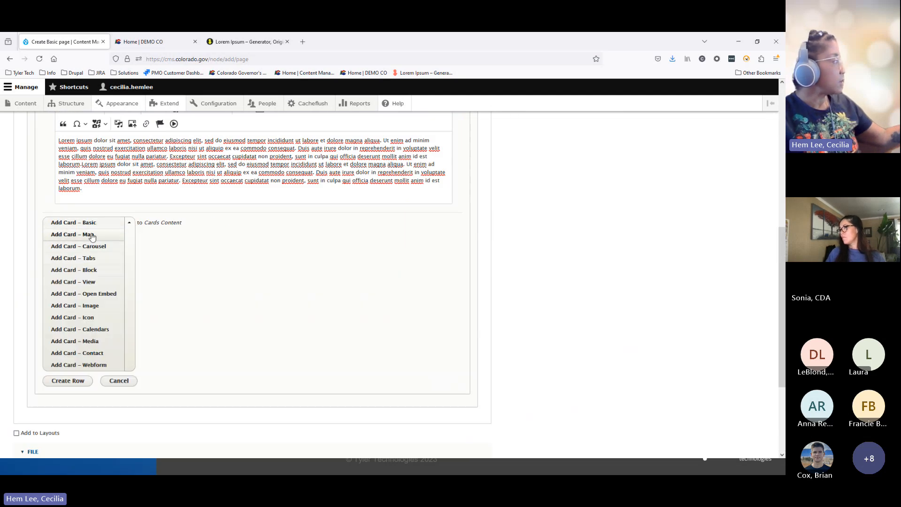
left_click(93, 234)
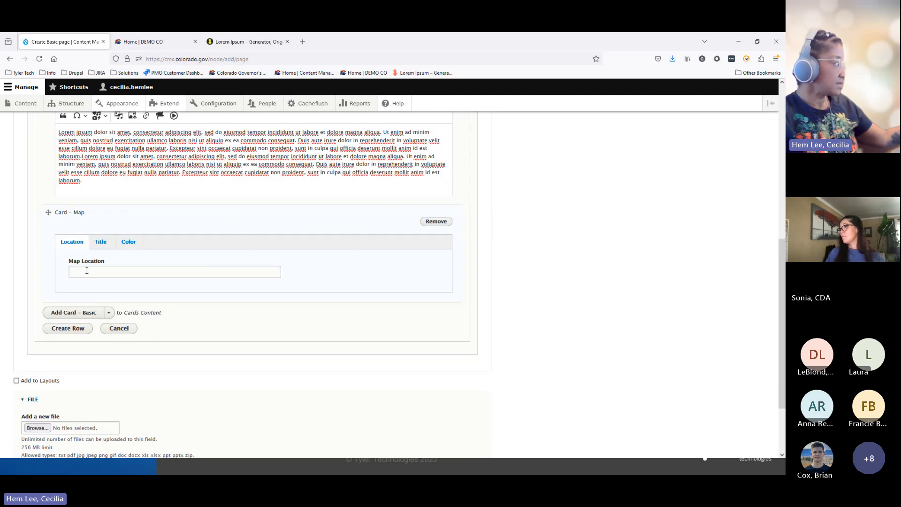
left_click(87, 270)
type("1")
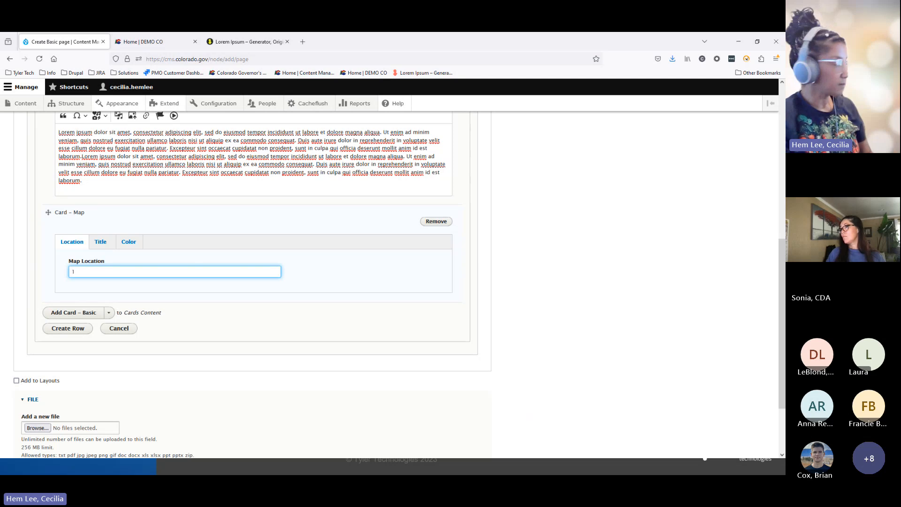
type("999 Broa")
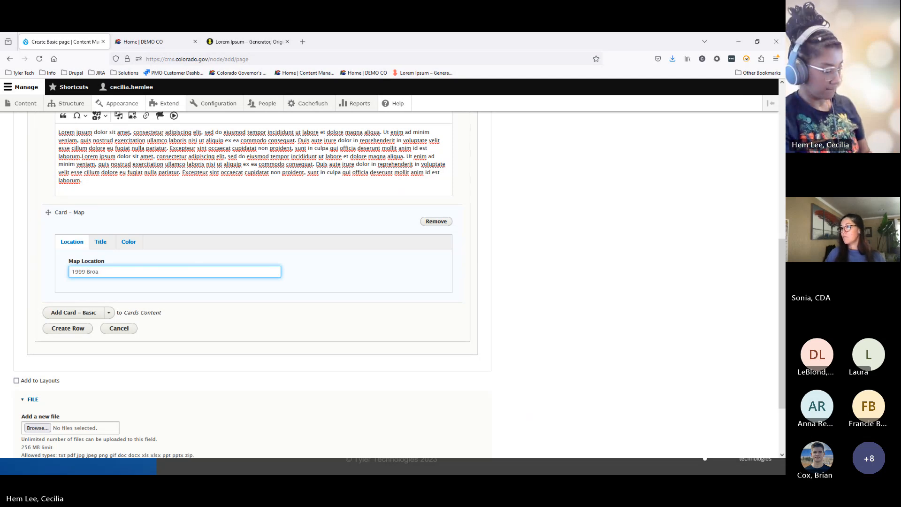
type("sddway")
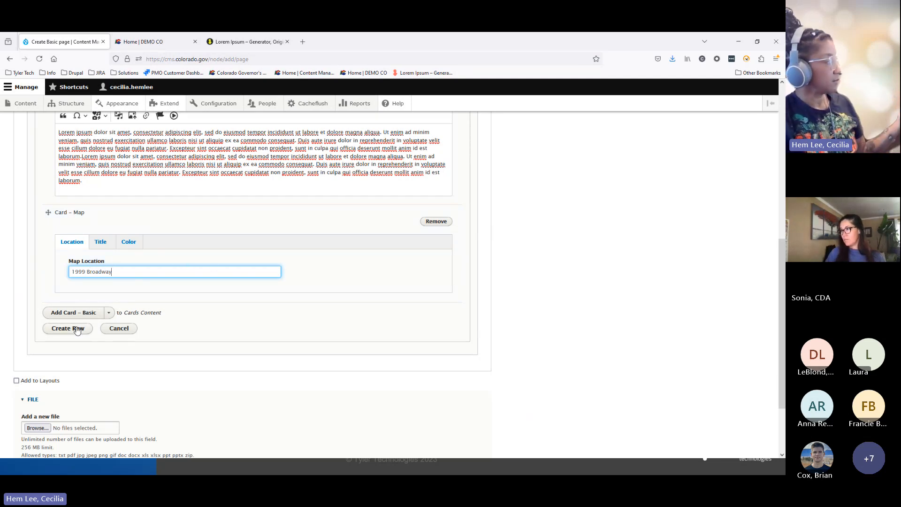
Step: Set the row's predefined background color to Grey Sand
scroll(284, 288, "up", 1)
scroll(284, 288, "up", 6)
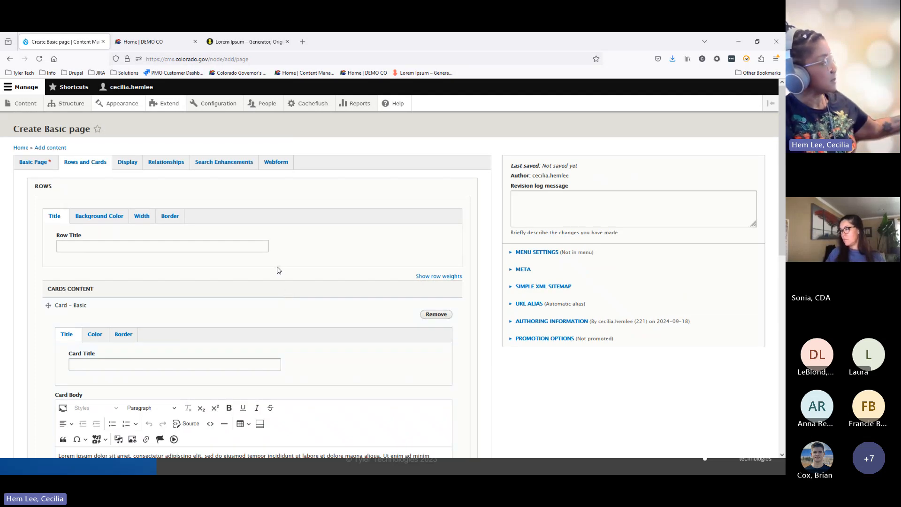
scroll(278, 270, "down", 1)
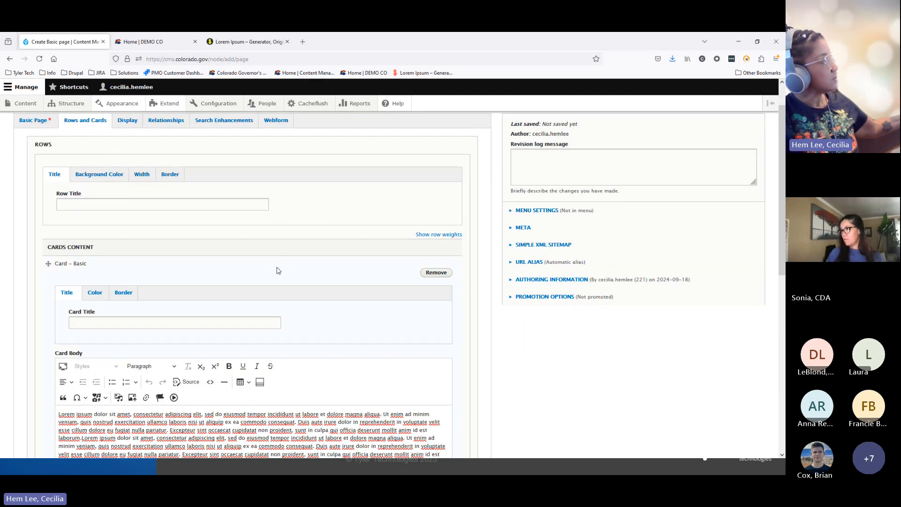
left_click(96, 174)
left_click(141, 175)
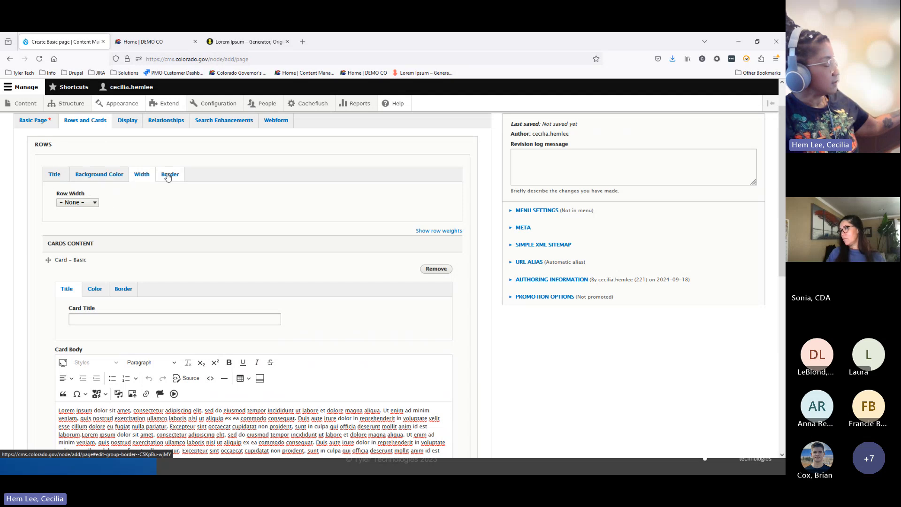
left_click(170, 175)
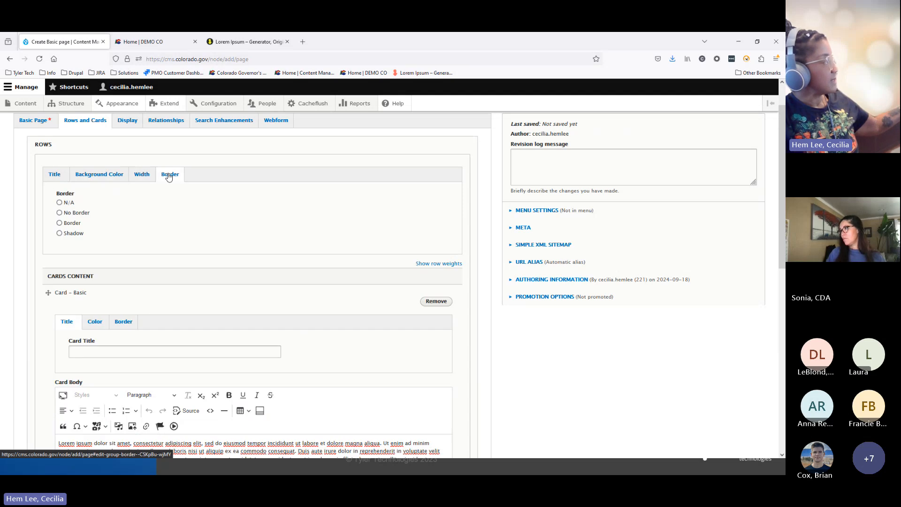
left_click(95, 176)
left_click(83, 203)
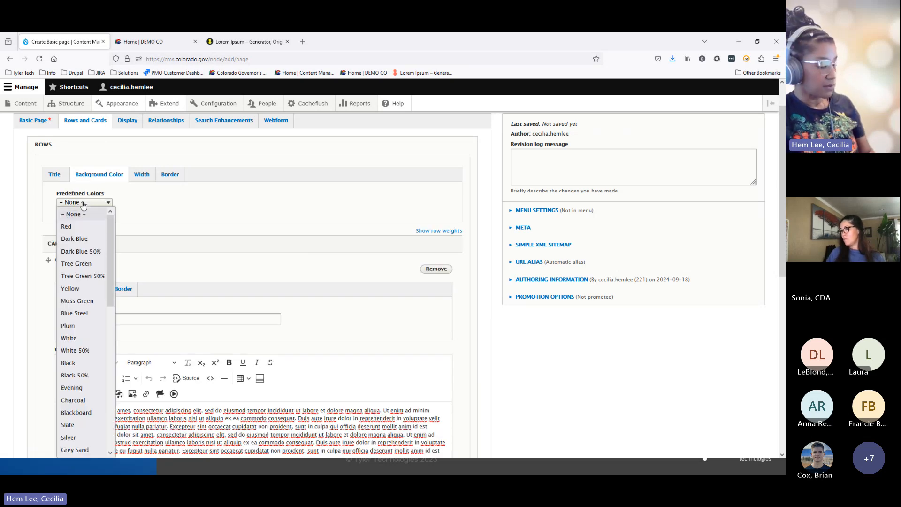
left_click(75, 450)
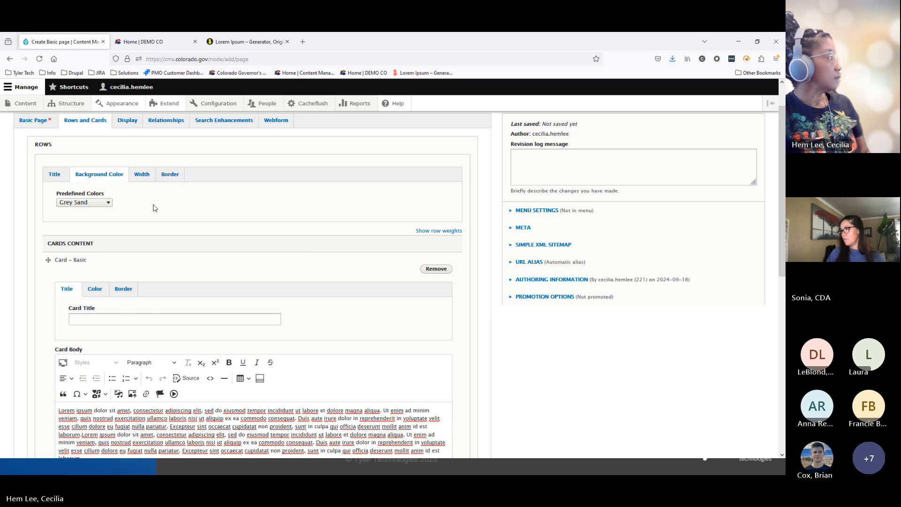
Step: Review the row's width, border and title options
left_click(142, 176)
left_click(169, 175)
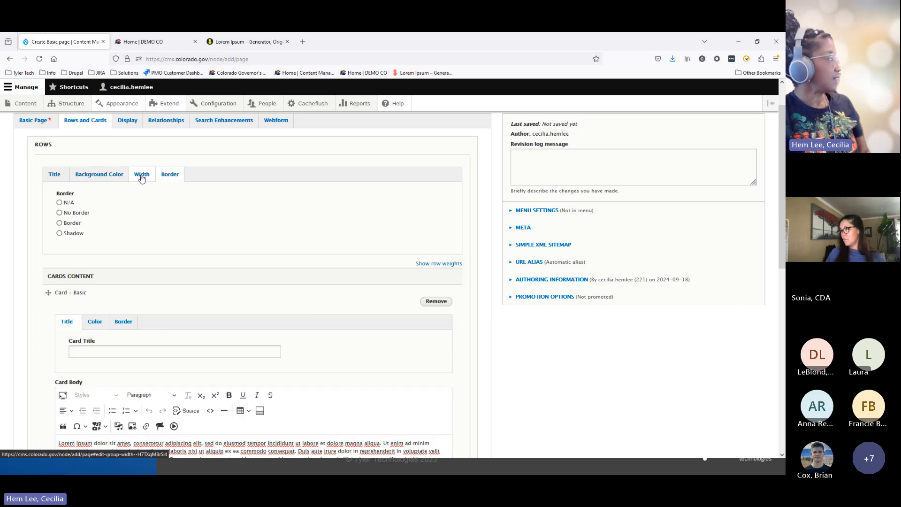
left_click(142, 176)
left_click(55, 176)
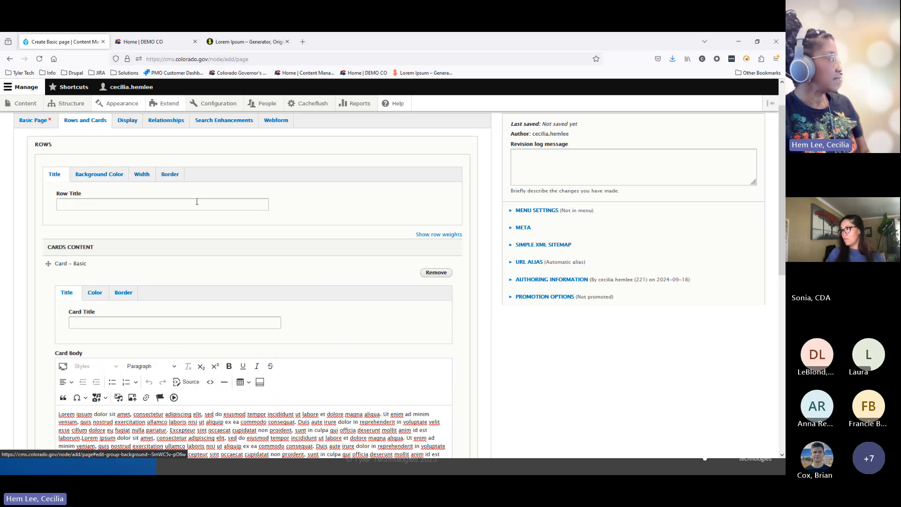
Step: Create the row with its Basic and Map cards, and look over the row types available for another row
scroll(197, 202, "down", 2)
scroll(197, 202, "down", 5)
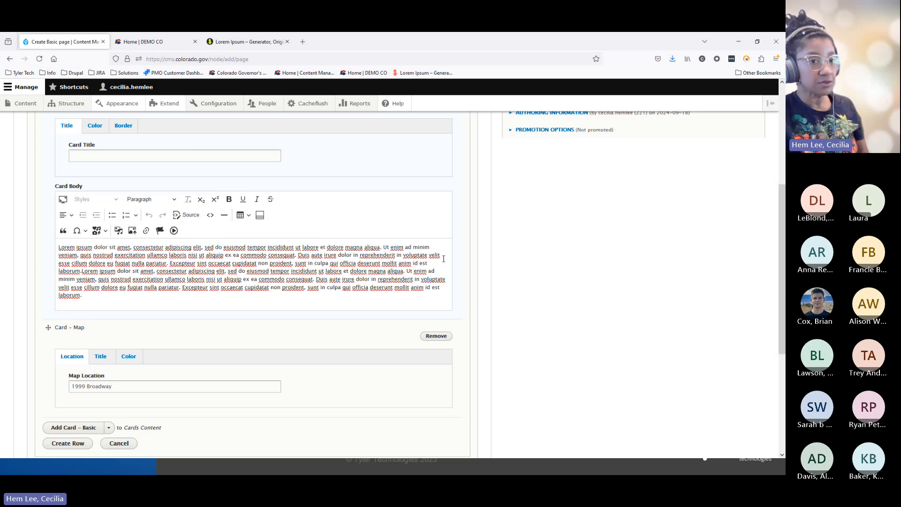
scroll(443, 258, "down", 3)
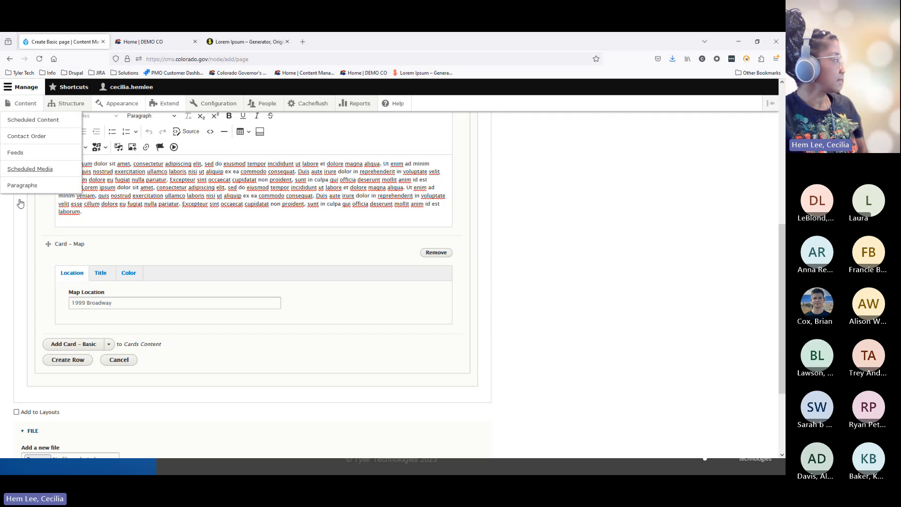
scroll(288, 311, "down", 3)
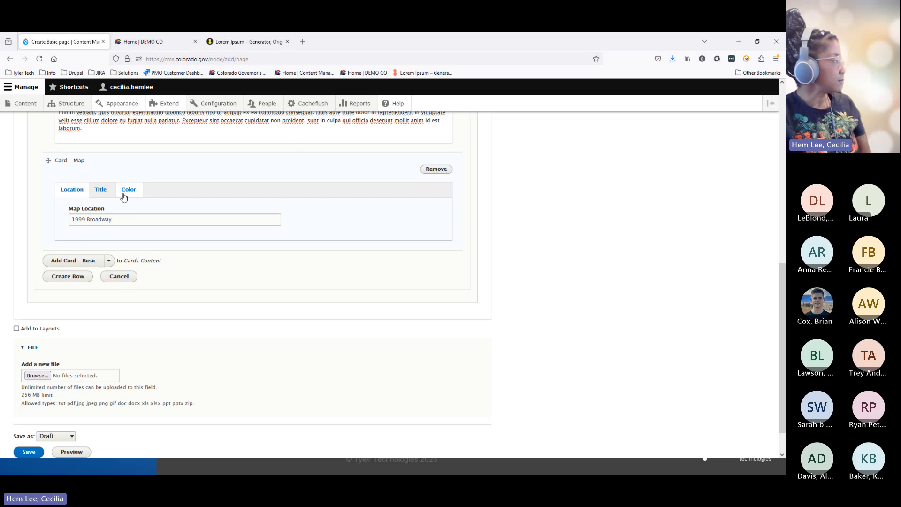
left_click(67, 277)
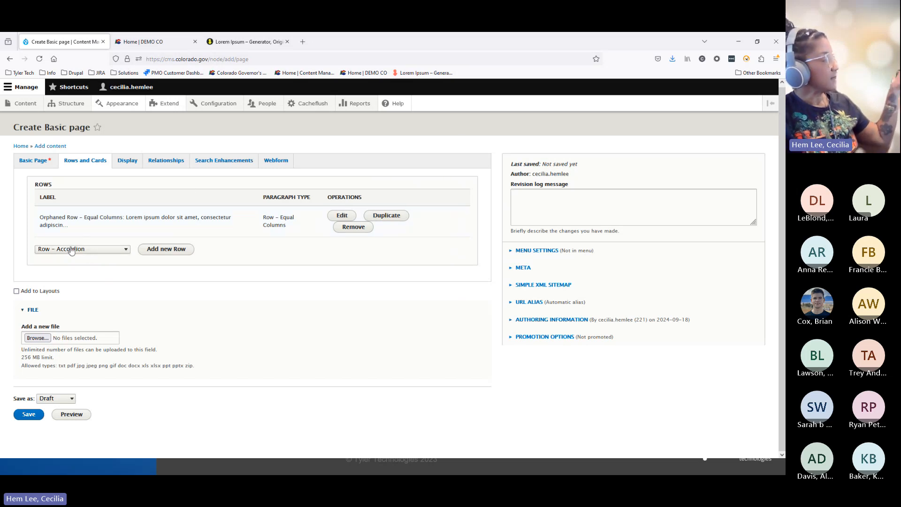
left_click(125, 251)
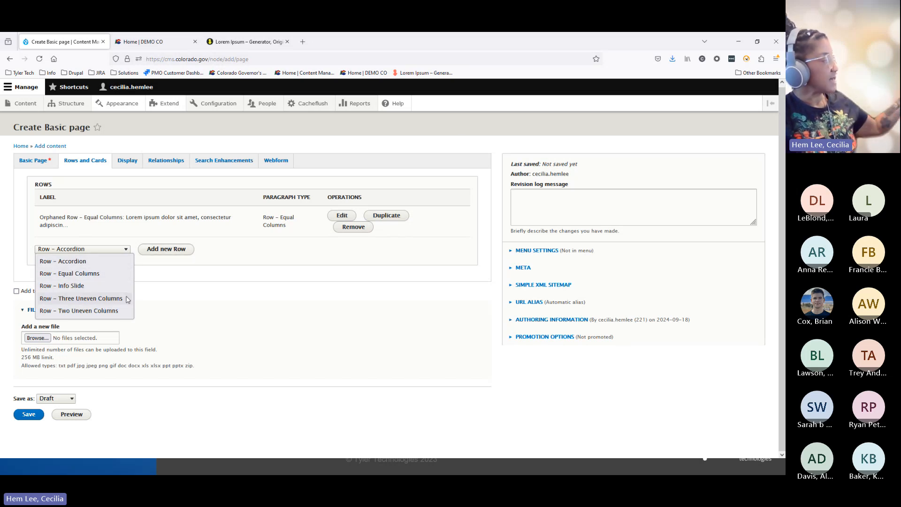
left_click(176, 263)
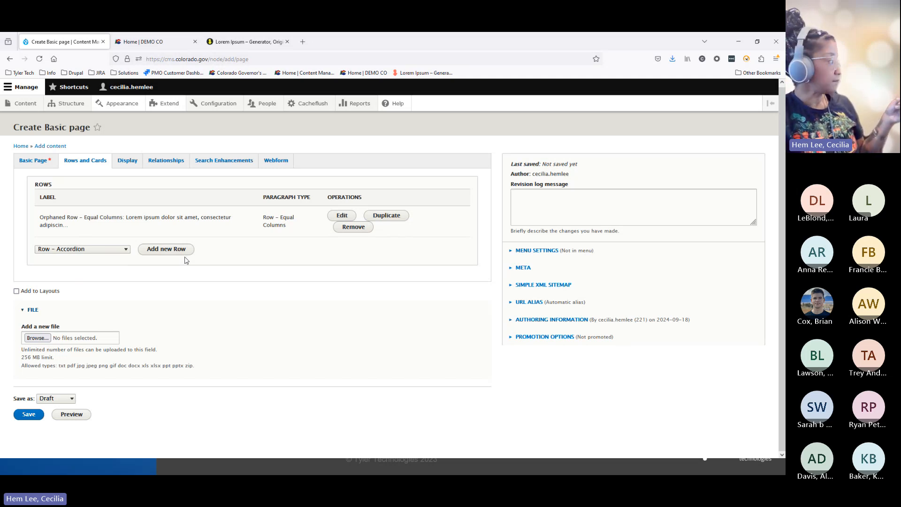
Step: Set the page's save state to Published, save it and confirm publishing
left_click(57, 400)
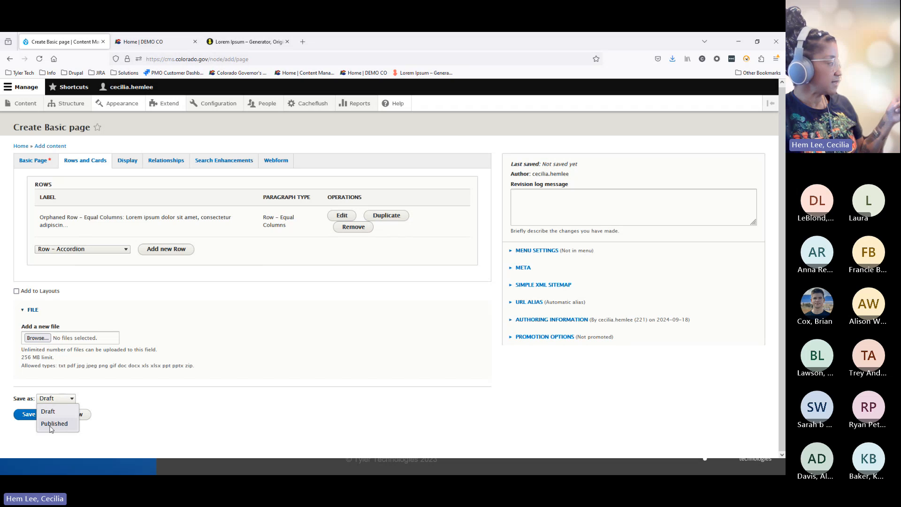
left_click(45, 424)
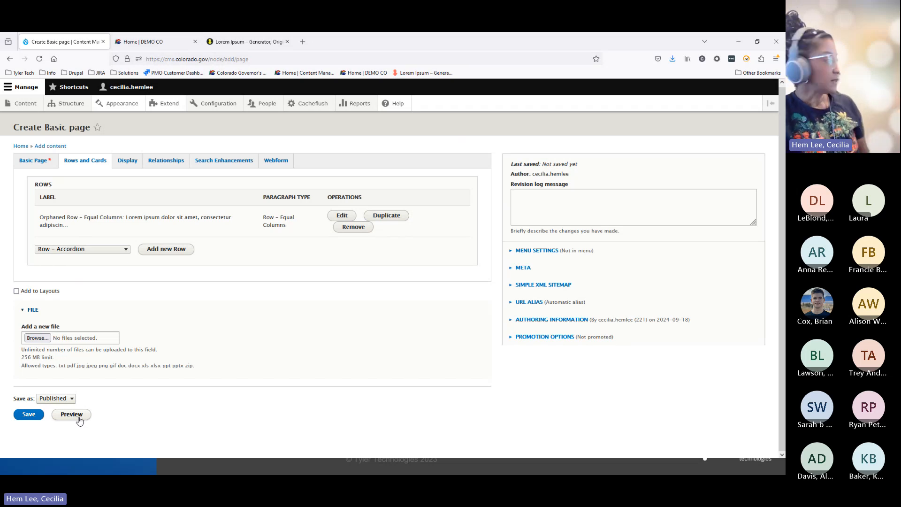
left_click(29, 414)
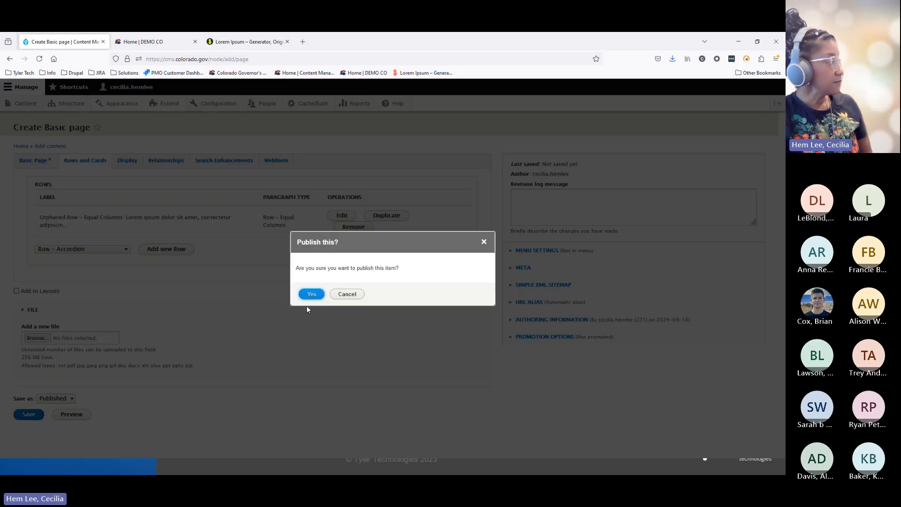
left_click(311, 294)
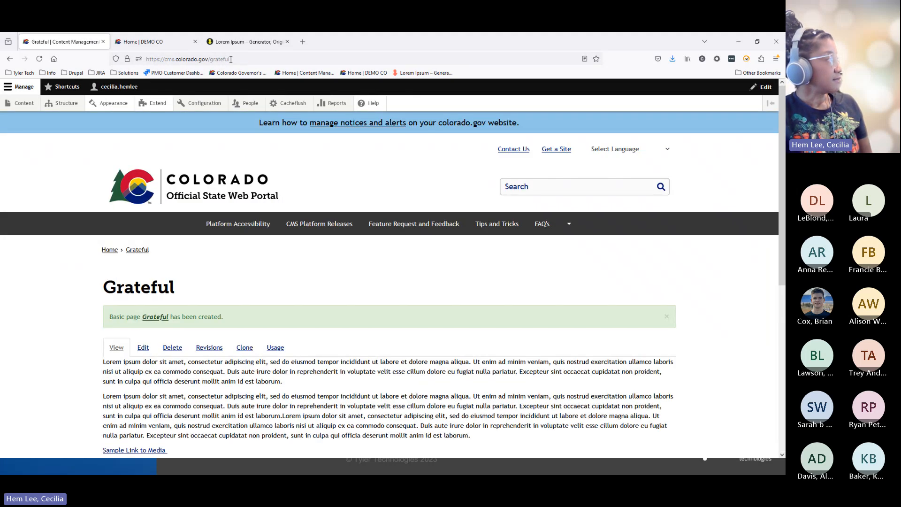
Step: Inspect the Grateful page's edit form, and review its published view down to the row with the map card
left_click(143, 351)
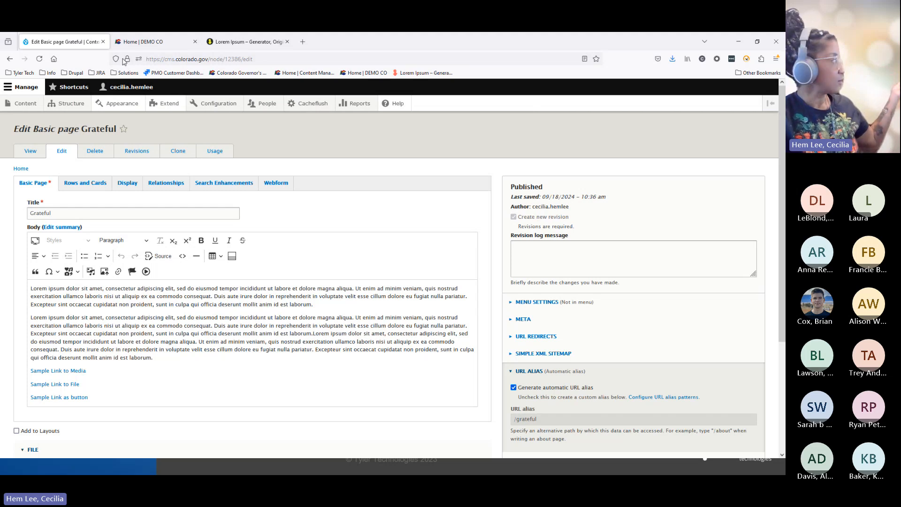
left_click(30, 151)
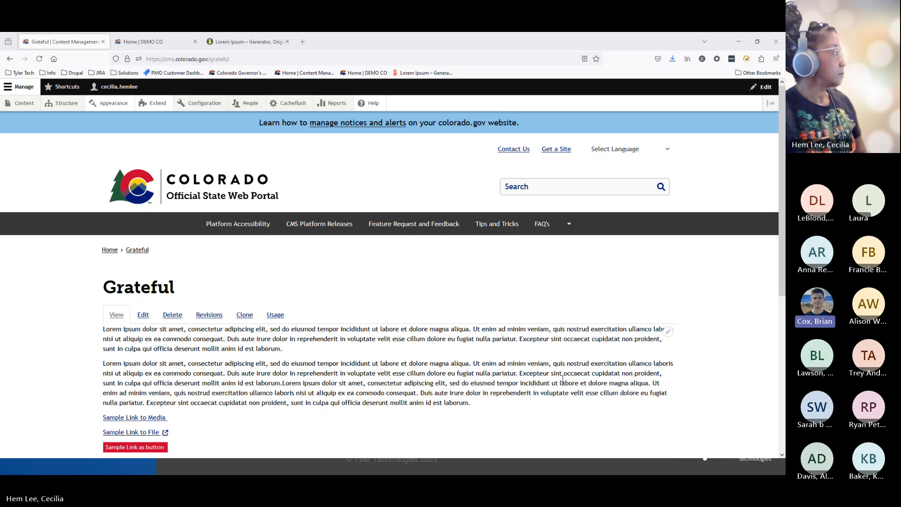
scroll(120, 247, "down", 4)
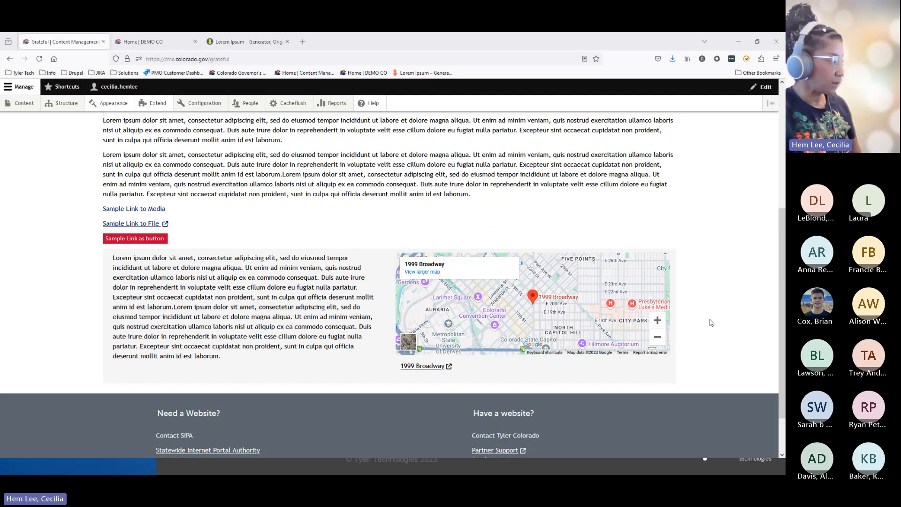
scroll(657, 341, "up", 5)
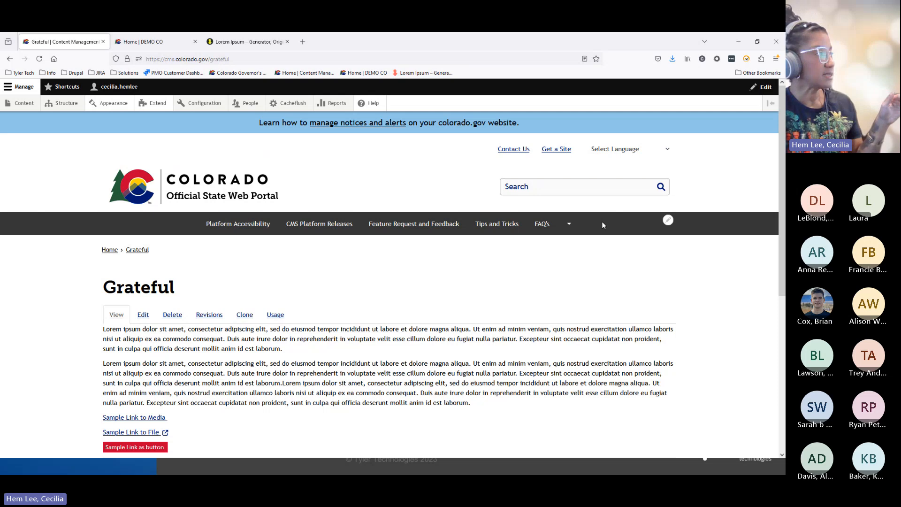
Step: Inspect the FAQ's submenu in the main navigation and open that item in the TB Megamenu configuration
left_click(569, 224)
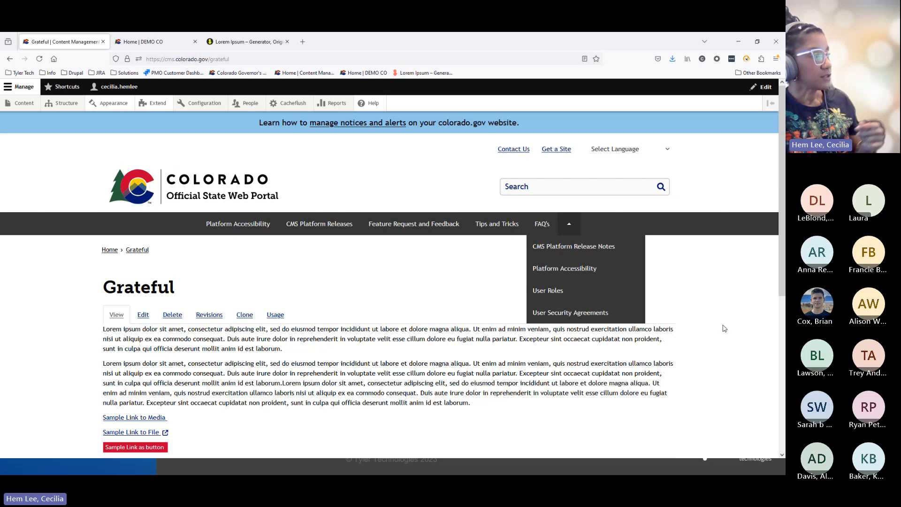
mouse_move(569, 232)
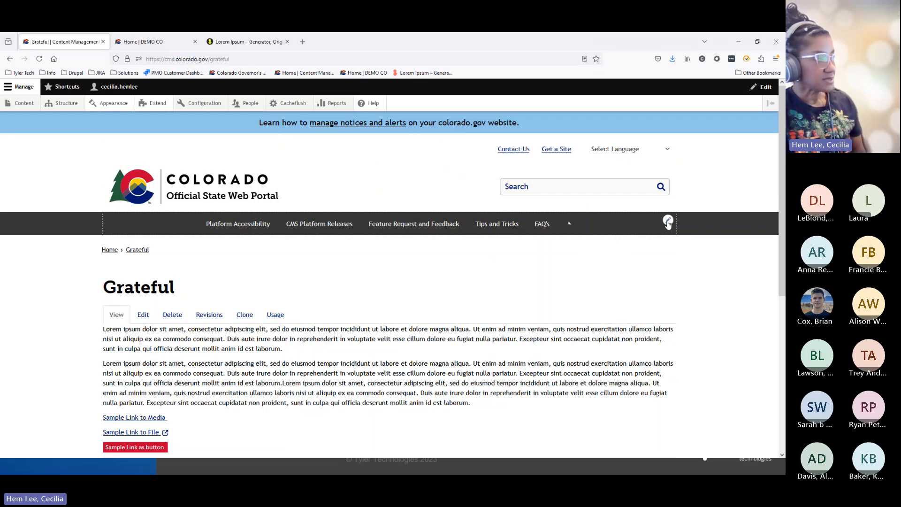
left_click(667, 221)
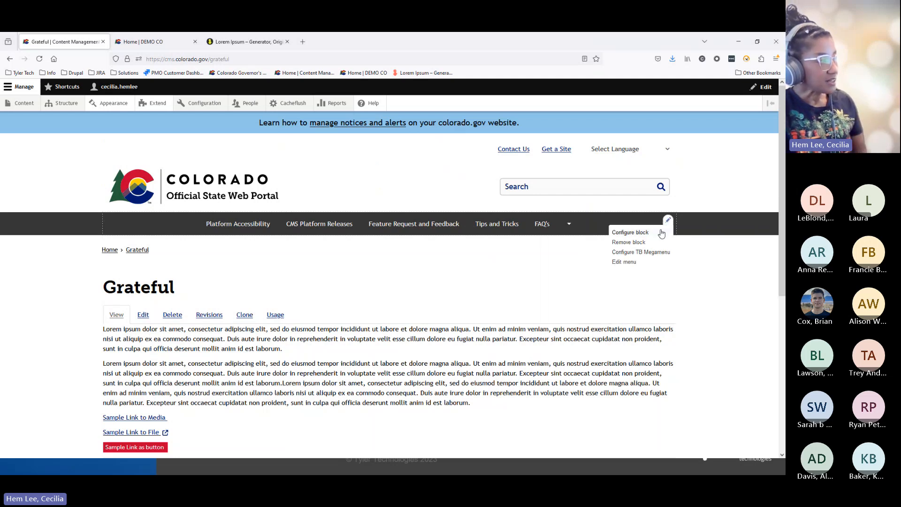
left_click(643, 253)
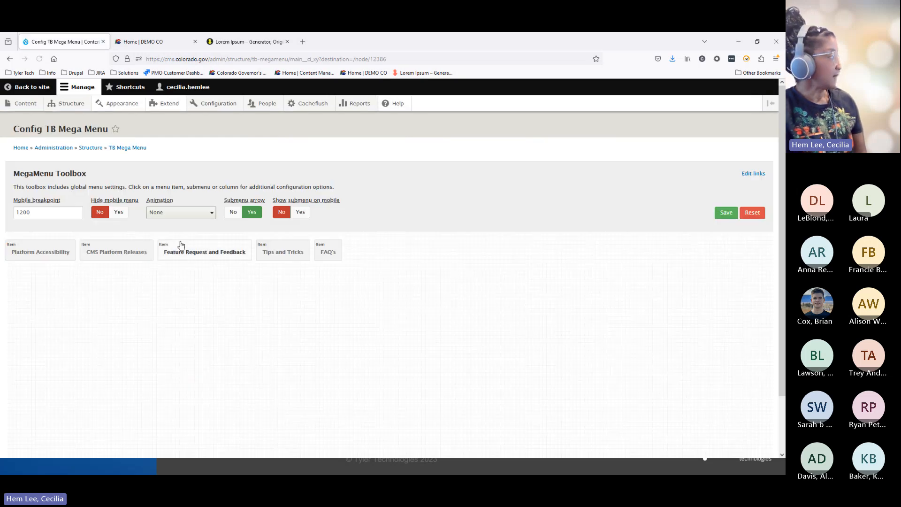
left_click(328, 252)
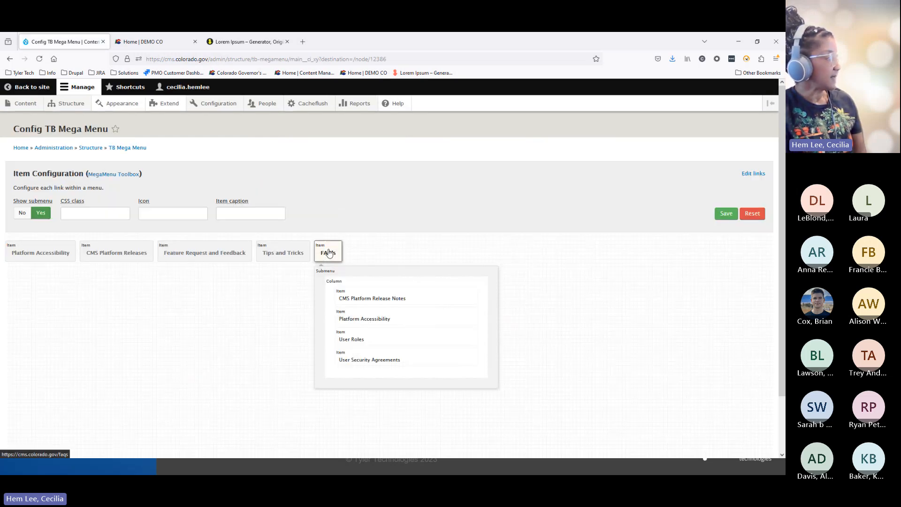
Step: Inspect the FAQ's submenu width setting and review the links listed in the Main navigation menu's edit page
left_click(400, 276)
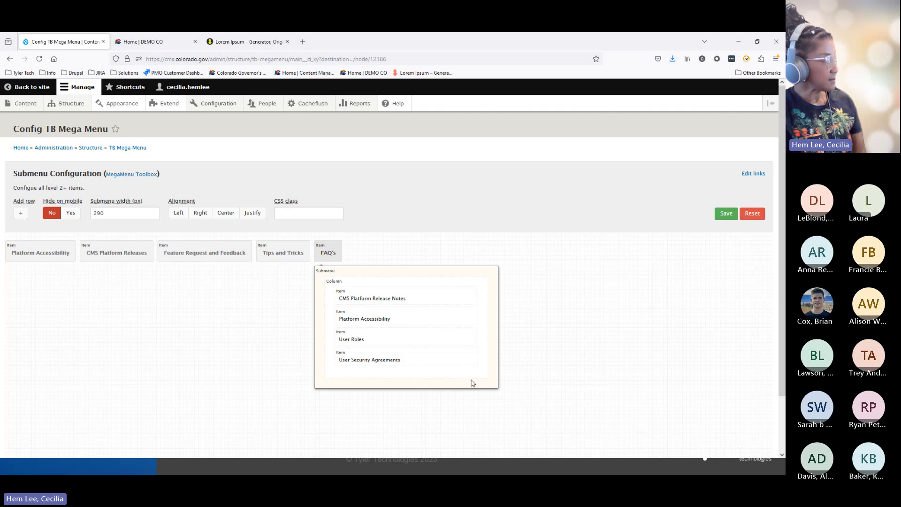
left_click_drag(119, 212, 91, 213)
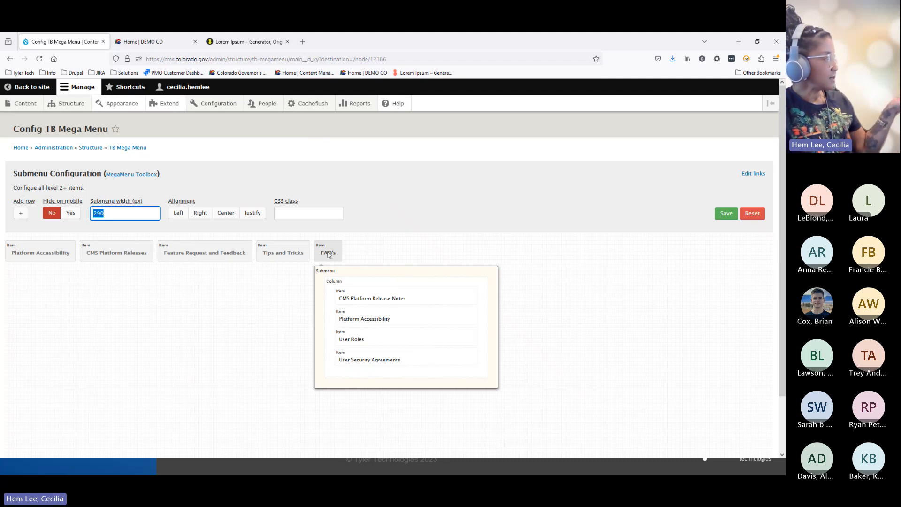
left_click(752, 174)
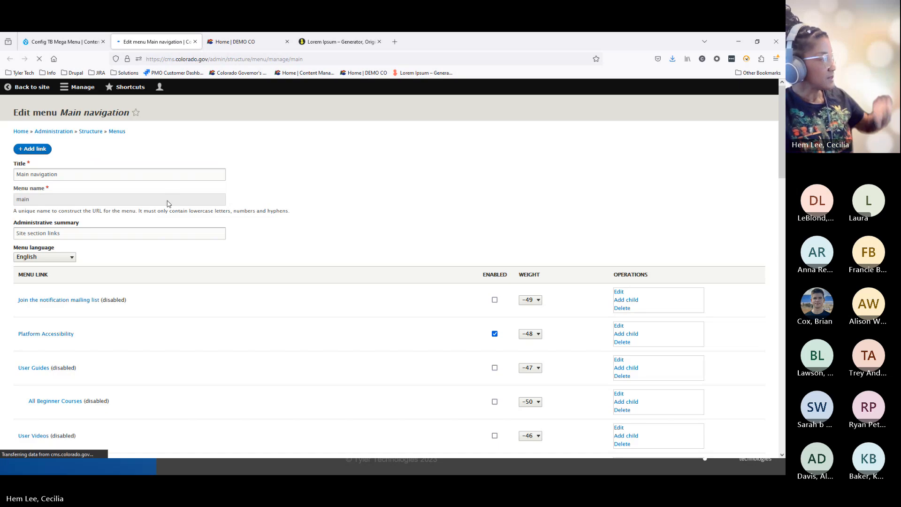
scroll(267, 291, "down", 5)
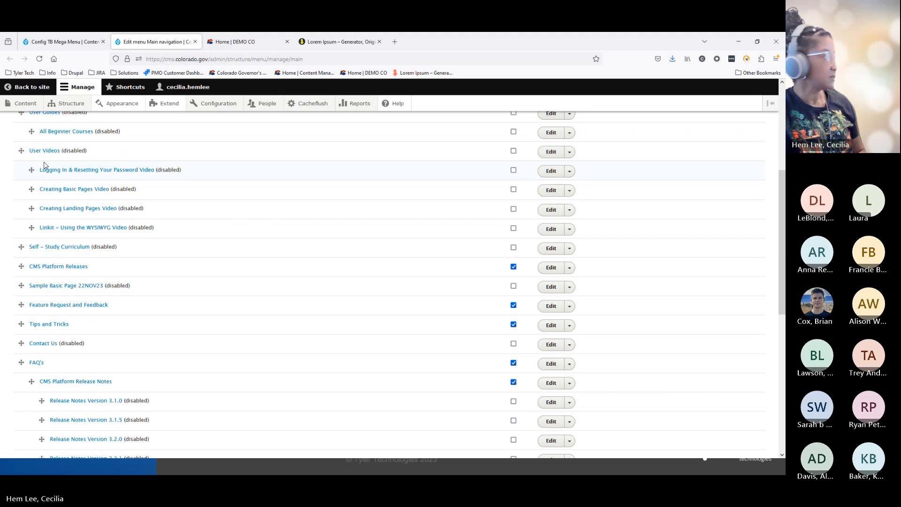
left_click(195, 42)
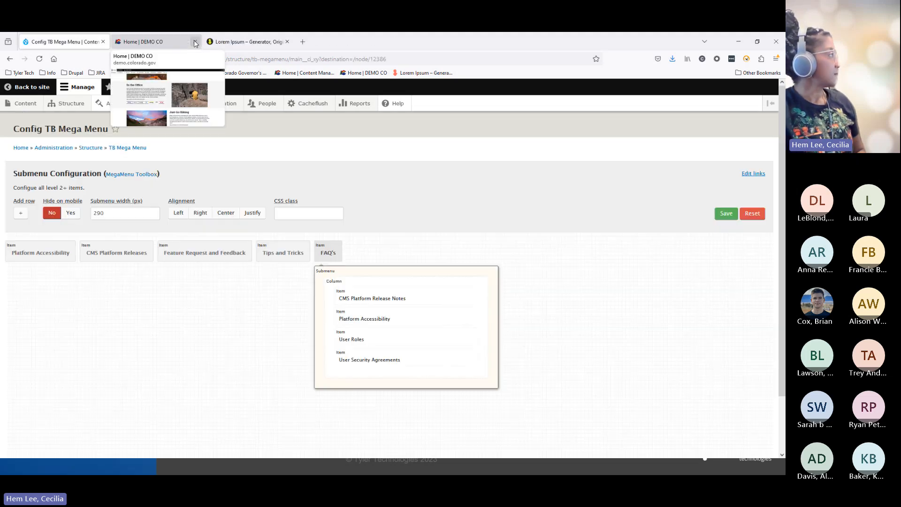
left_click(142, 42)
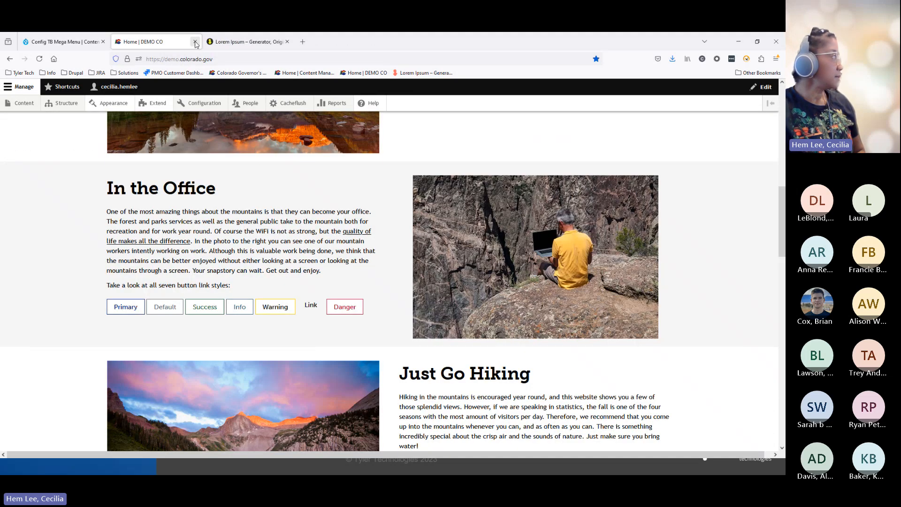
left_click(39, 38)
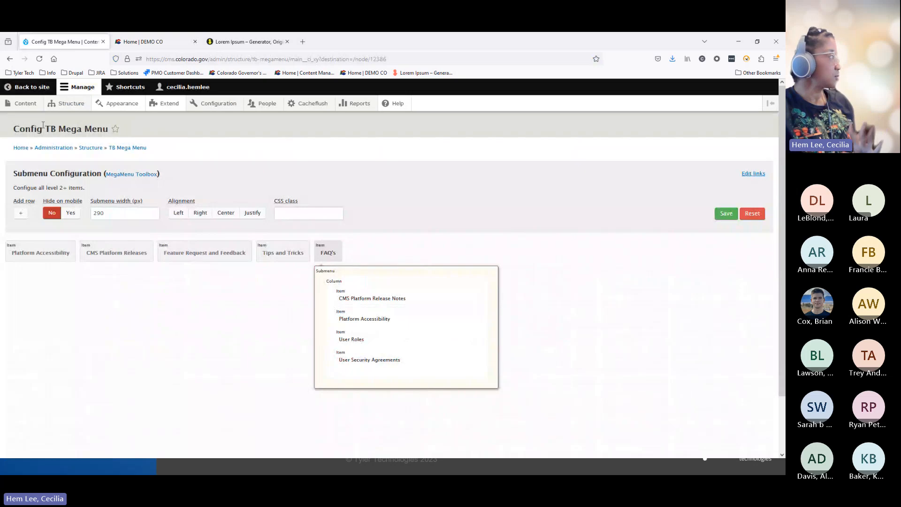
Step: Start adding a new Layouts content item and make its Title field ready for entry
left_click(26, 104)
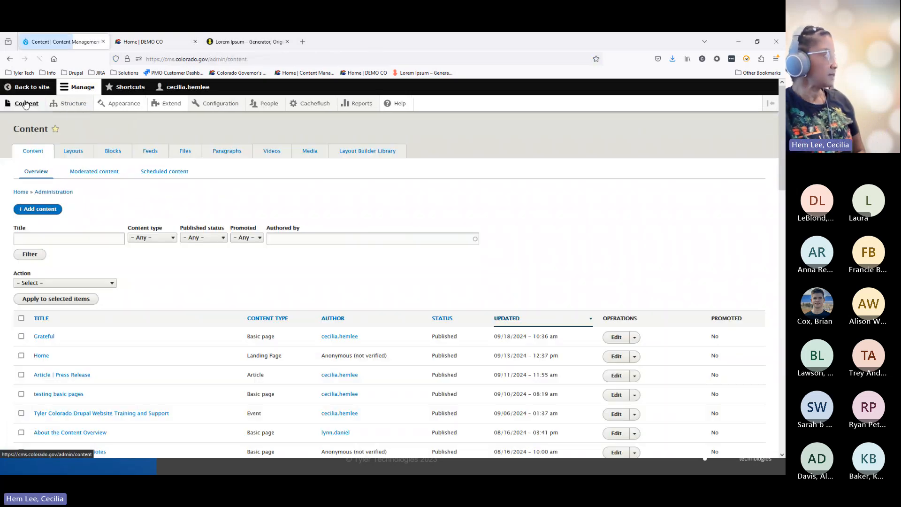
mouse_move(27, 105)
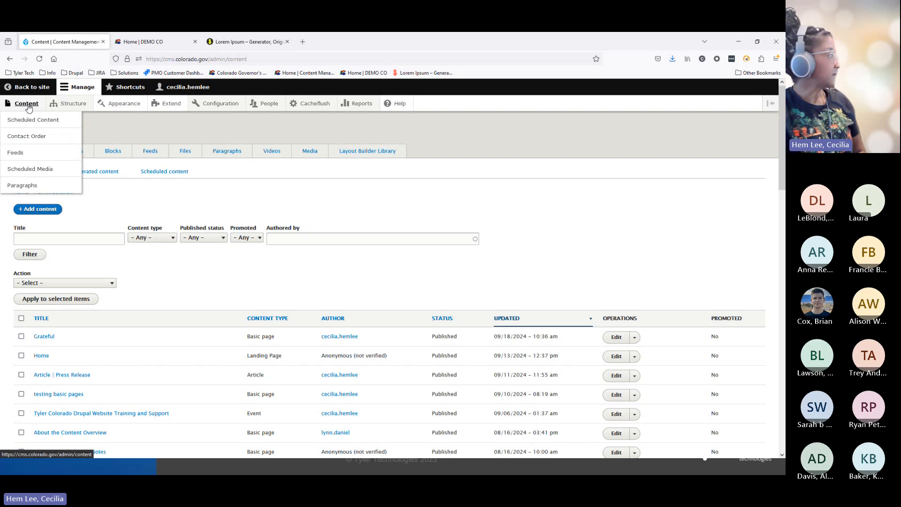
left_click(38, 210)
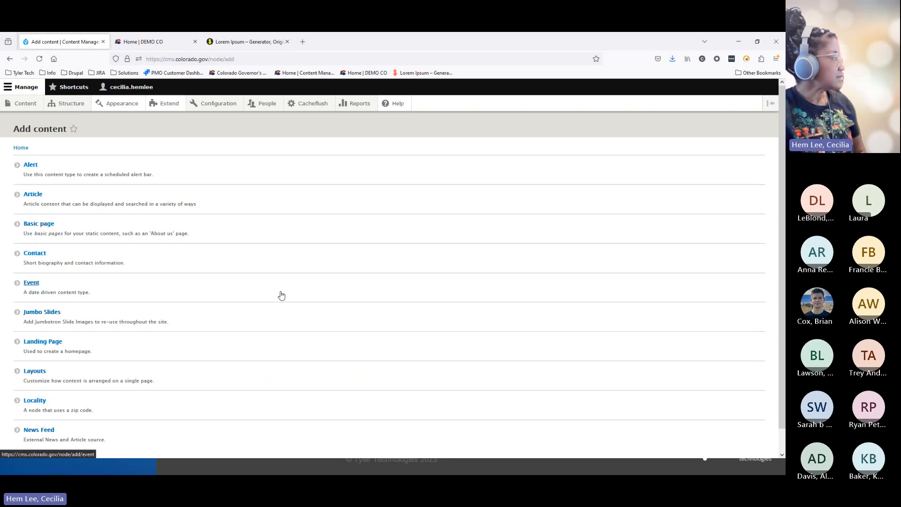
scroll(258, 258, "down", 2)
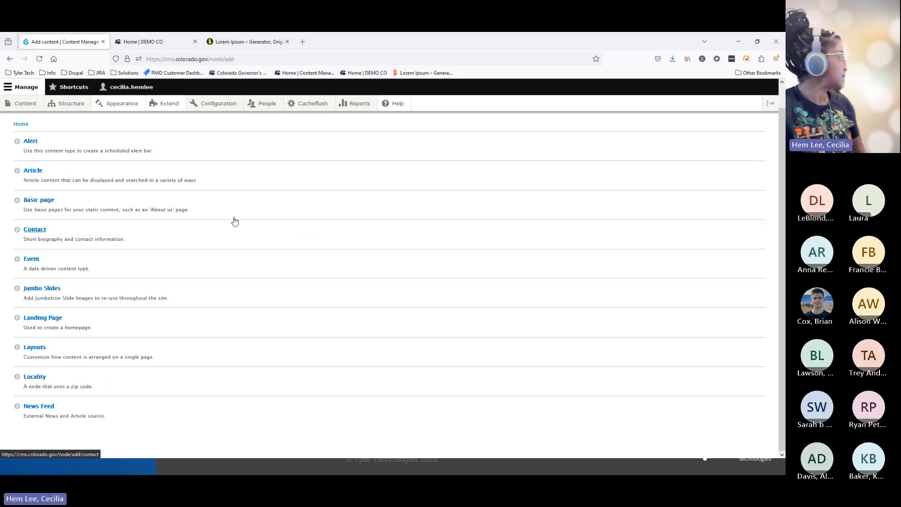
left_click(35, 348)
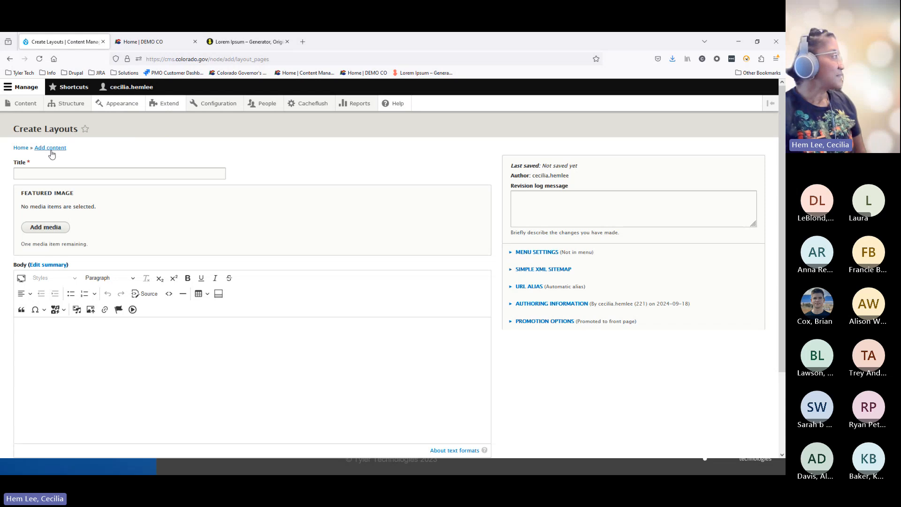
left_click(50, 172)
type("Co")
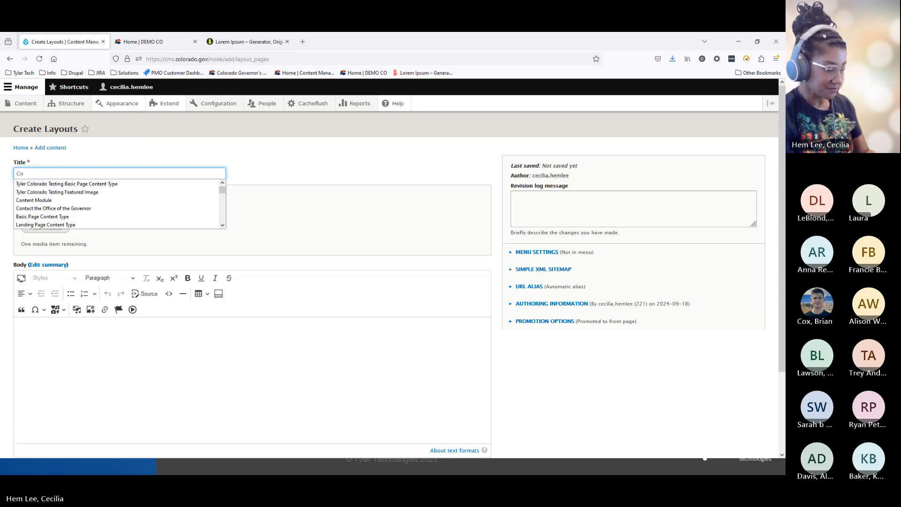
type("ntent typ")
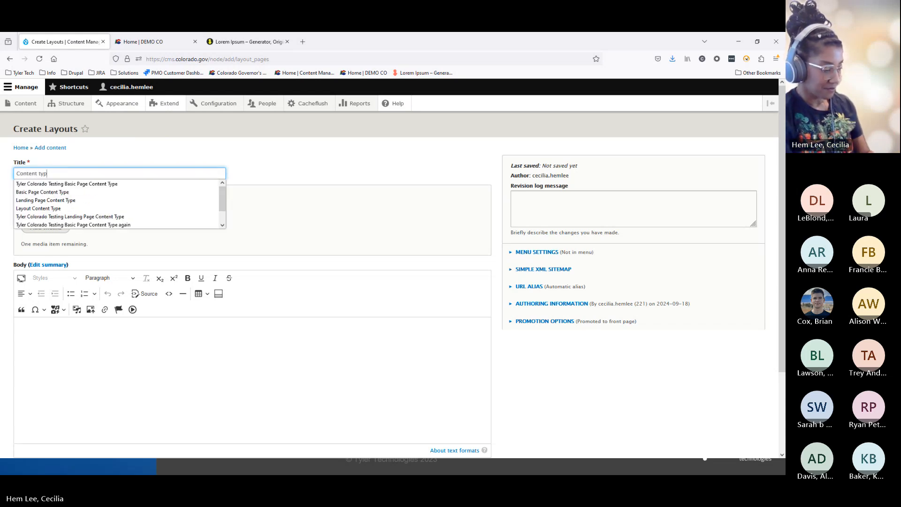
type("e Layout")
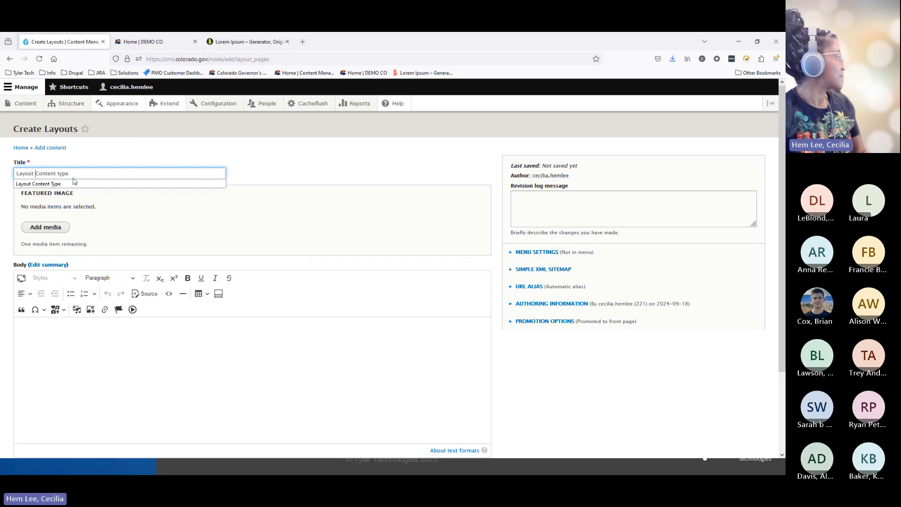
left_click_drag(74, 171, 1, 170)
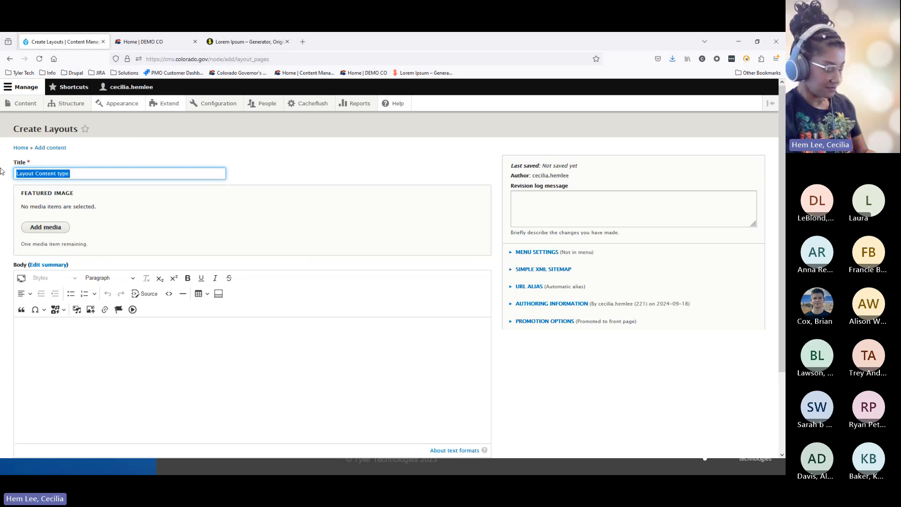
type("Fu")
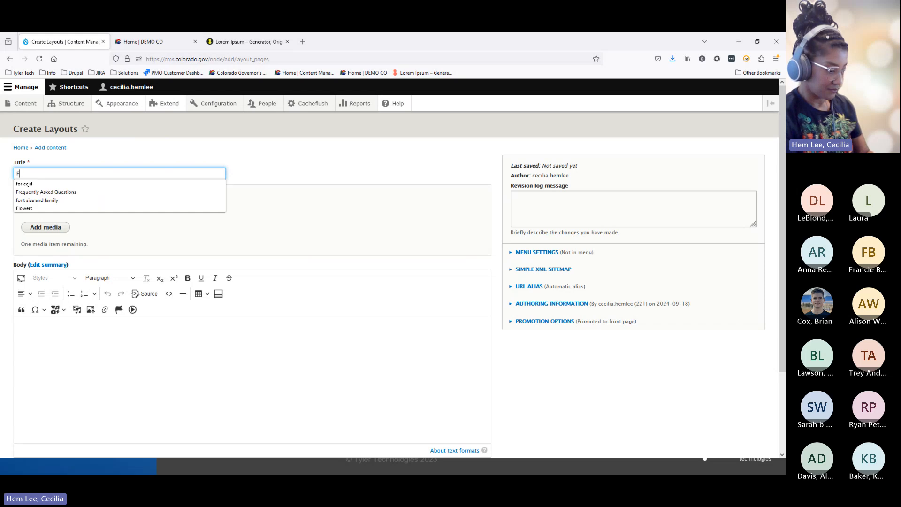
key("BackSpace")
key("BackSpace")
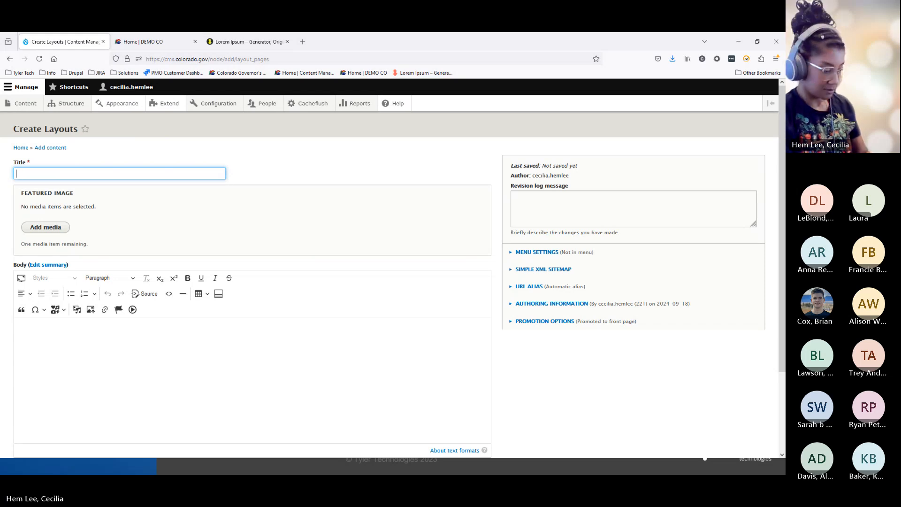
Step: Title the layout page "Good vibes" and fill its body with two copies of the Lorem Ipsum text from loremipsum.io
type("Good vibe")
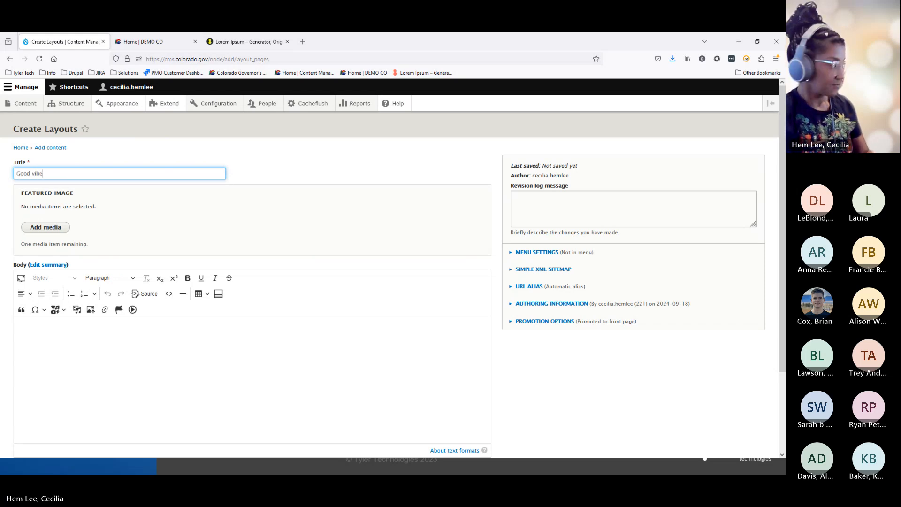
type("s")
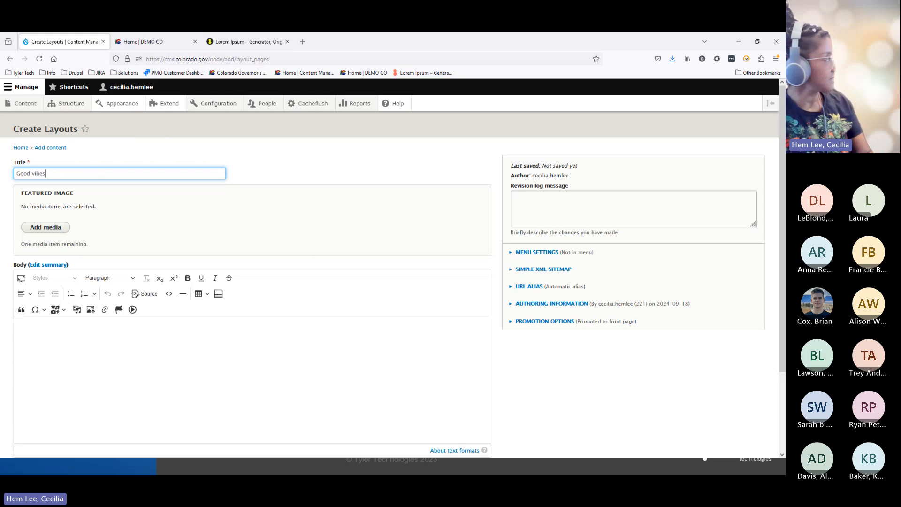
left_click(65, 355)
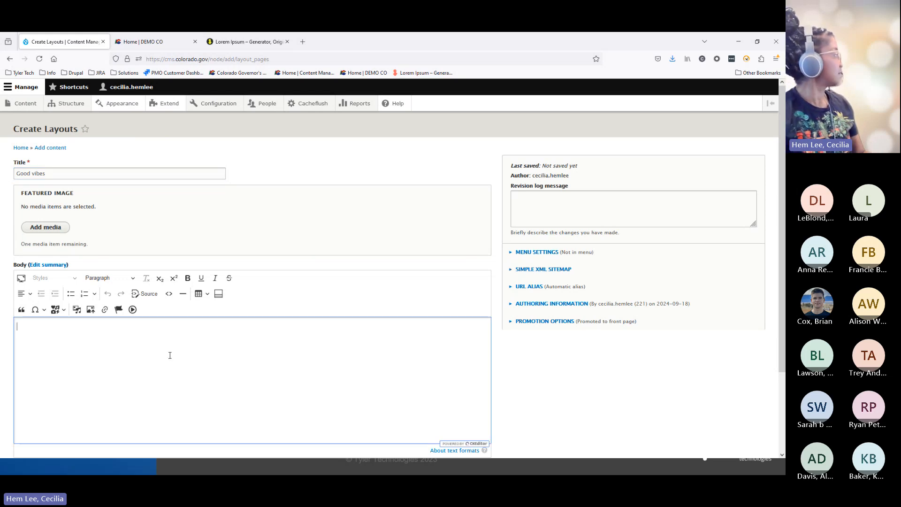
left_click(235, 48)
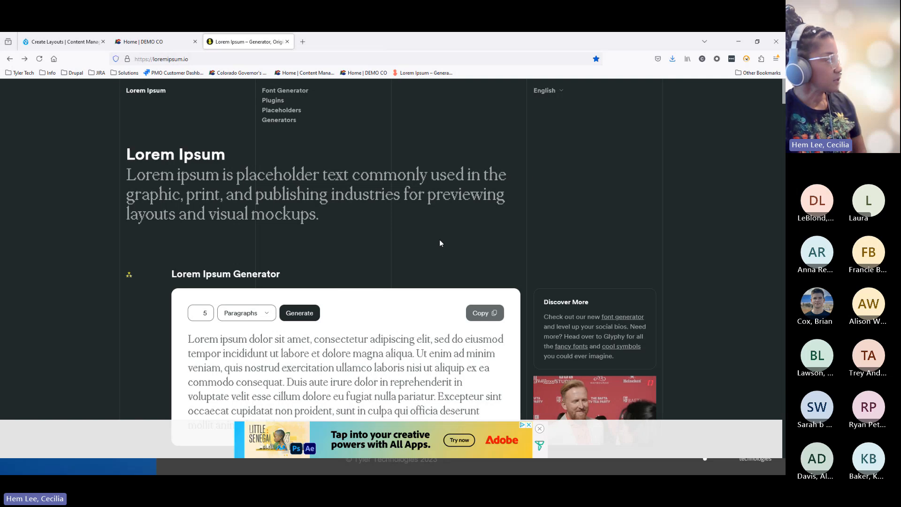
left_click(482, 313)
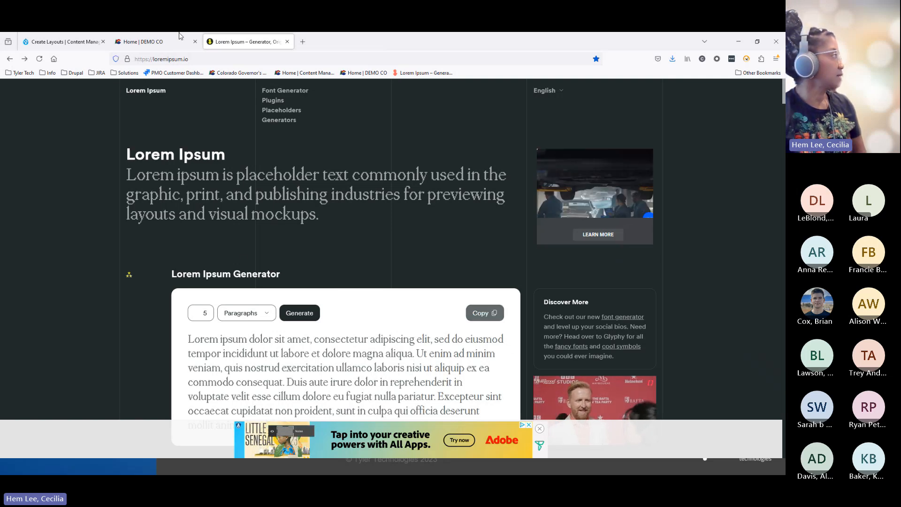
left_click(64, 41)
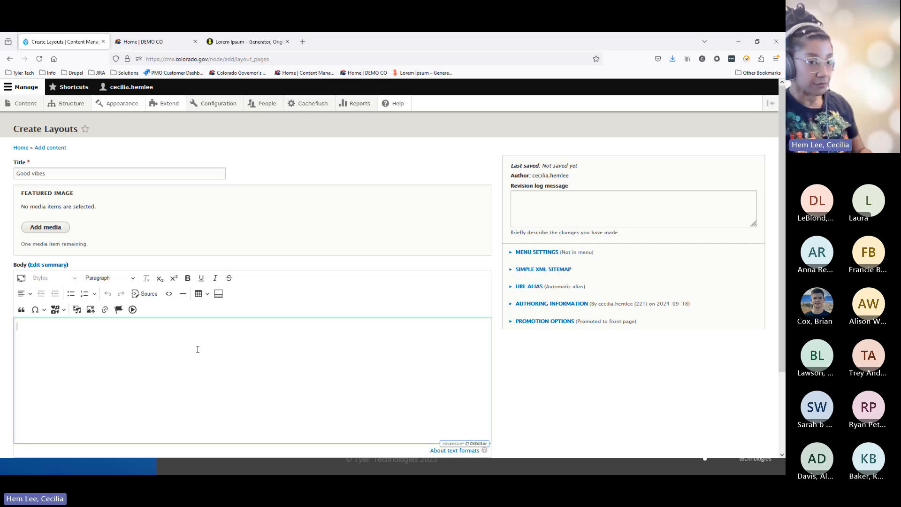
key("ctrl+v")
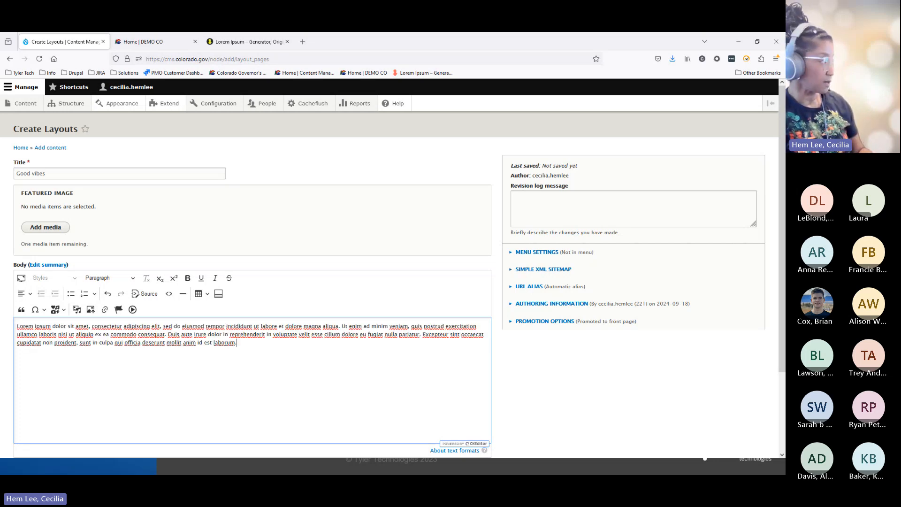
right_click(263, 343)
left_click(308, 216)
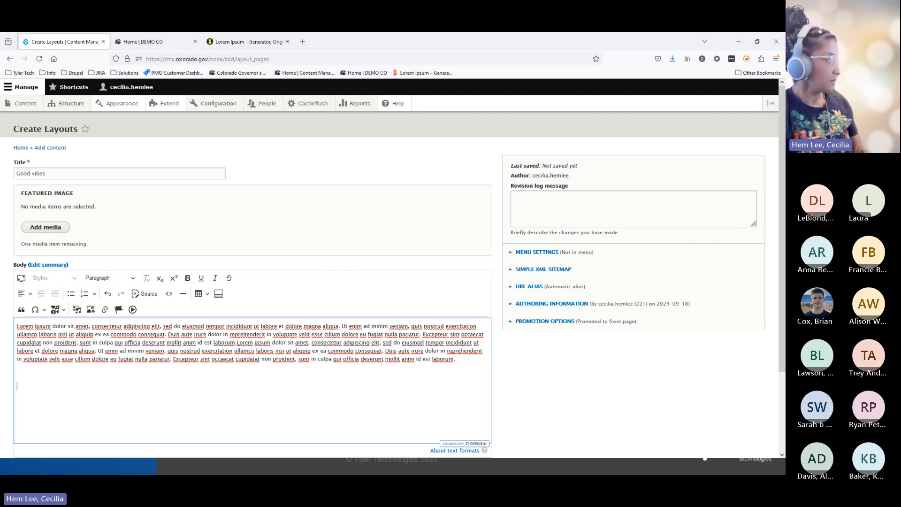
Step: Search the Font Awesome icons for "book" and insert the Solid Book Open icon below the body text
left_click(60, 315)
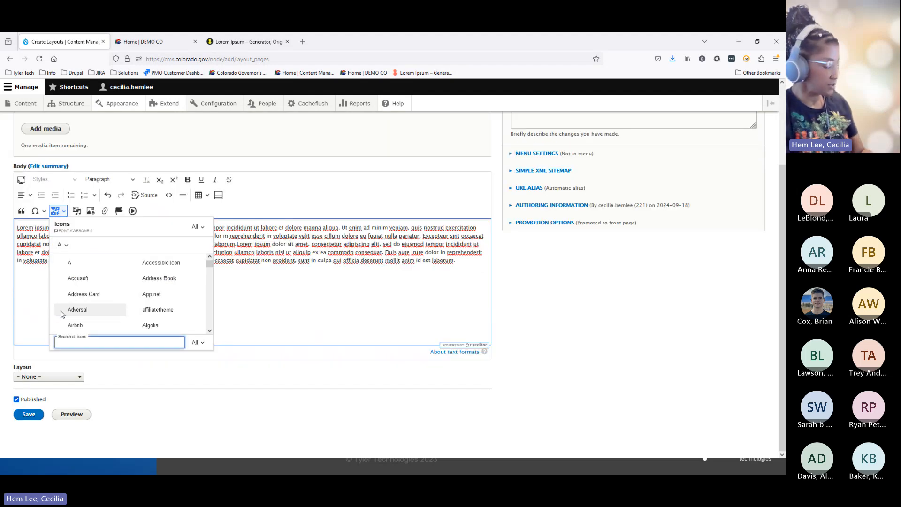
type("book")
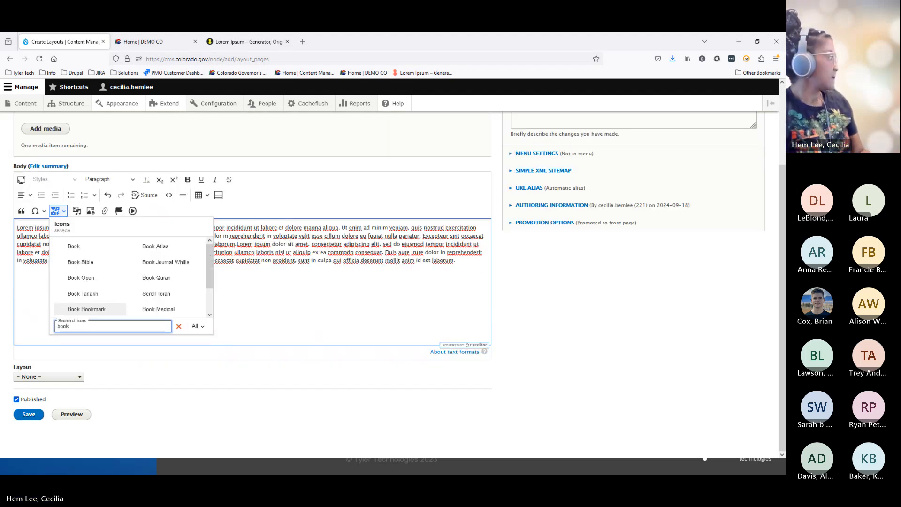
left_click(81, 277)
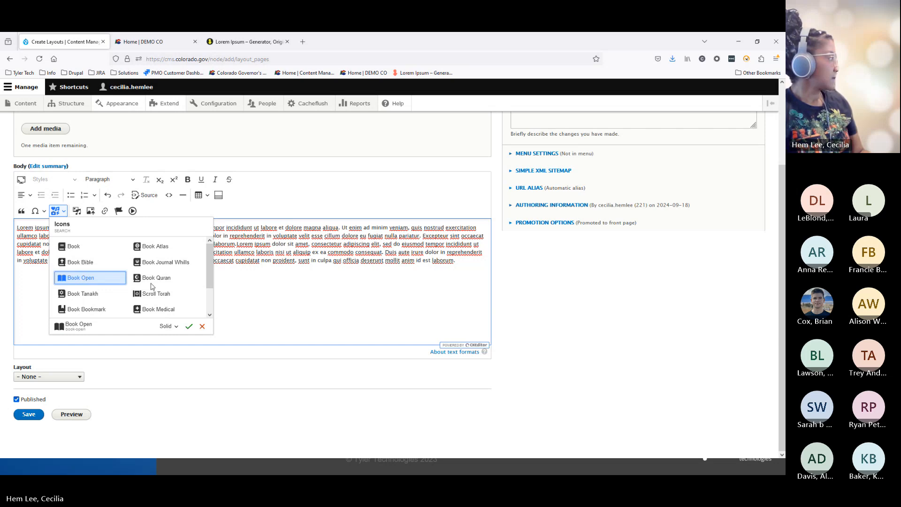
left_click(188, 328)
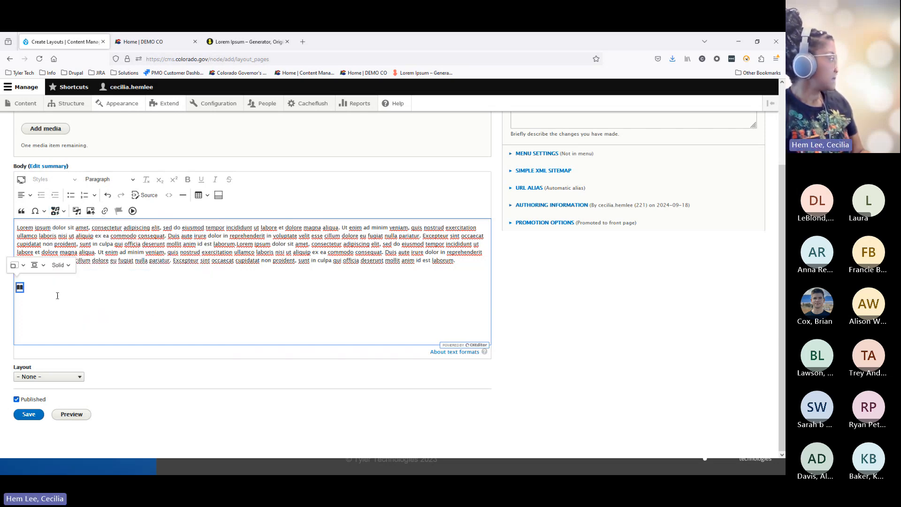
Step: Set the book icon's size to 4x, and try a different alignment for it
left_click(18, 268)
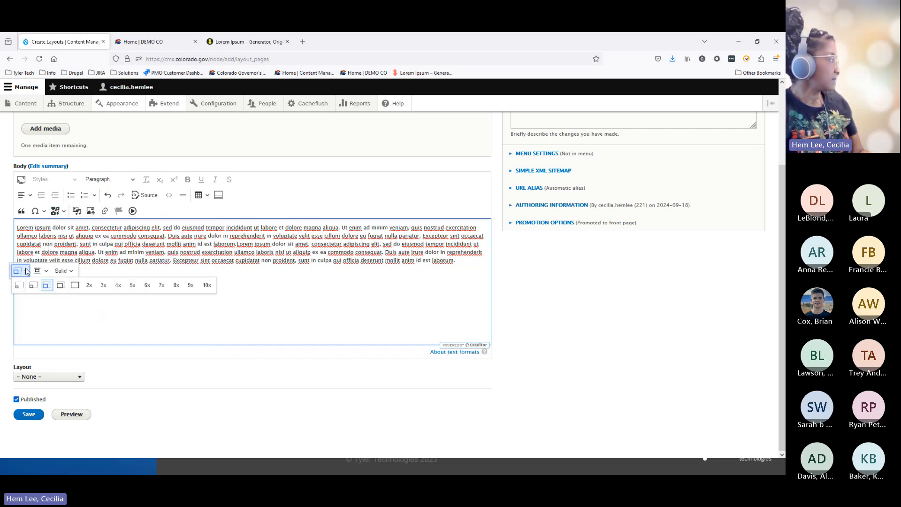
left_click(118, 284)
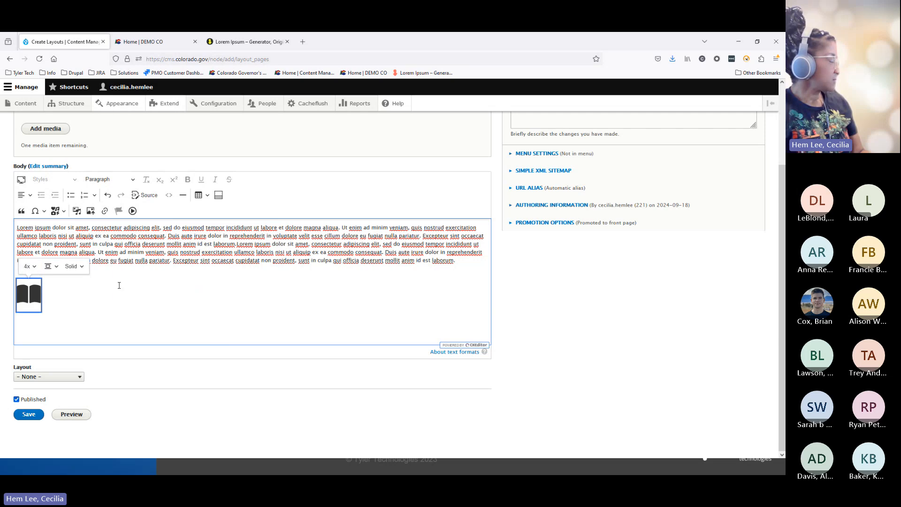
left_click(72, 266)
left_click(49, 267)
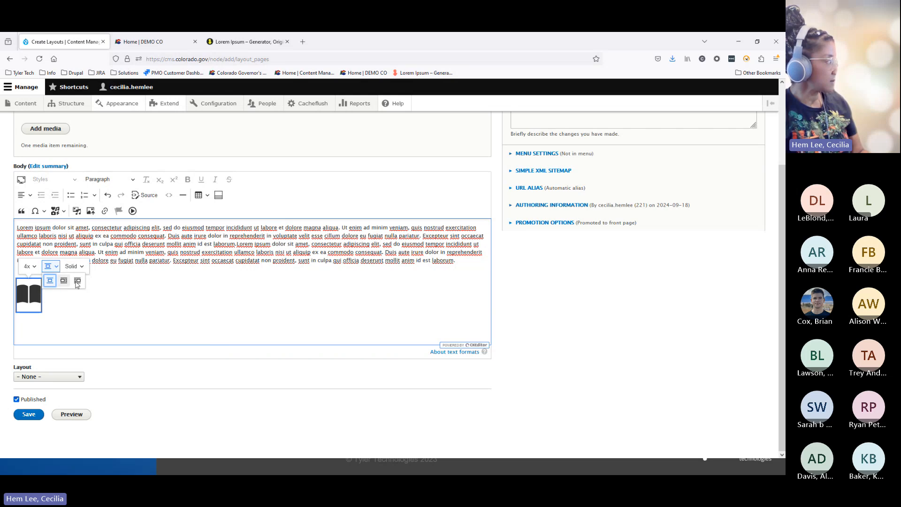
left_click(76, 282)
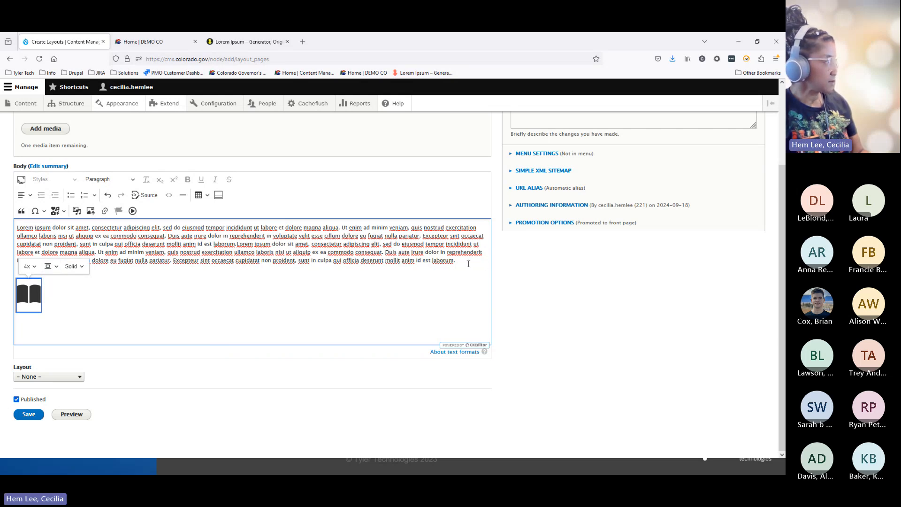
left_click(468, 264)
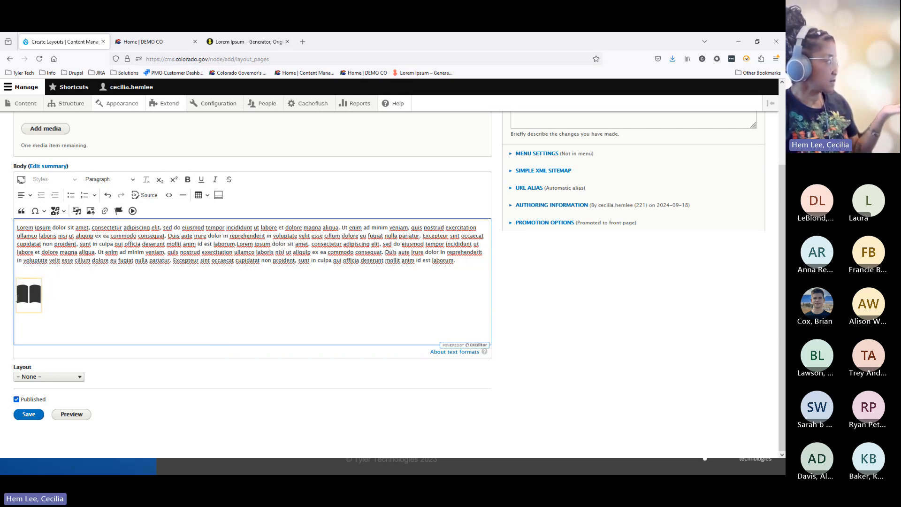
Step: Make the closing words "serunt mollit anim id est laborum." of the body text bold
left_click(23, 298)
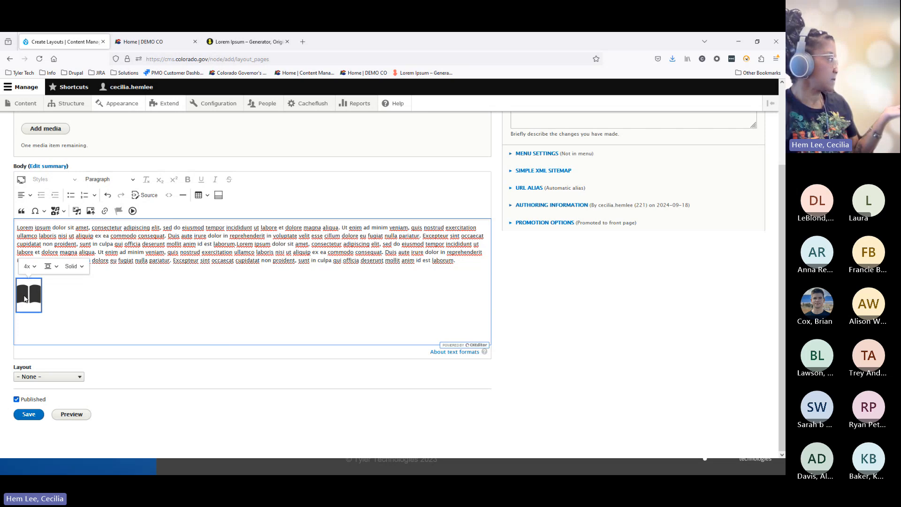
left_click(218, 264)
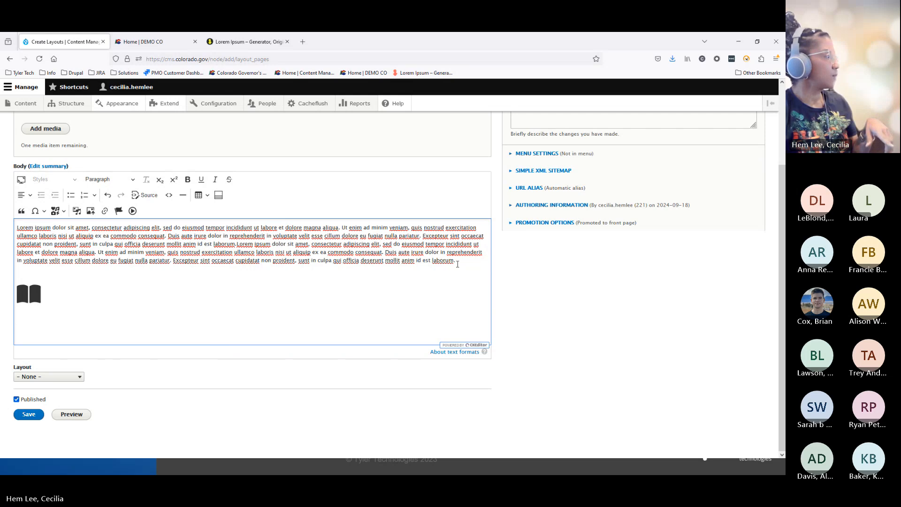
left_click_drag(461, 262, 367, 261)
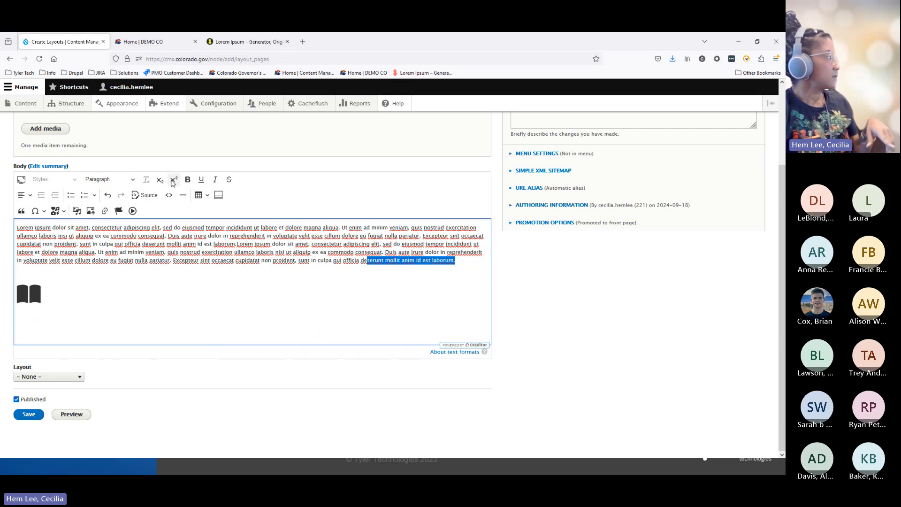
left_click(187, 179)
left_click(406, 279)
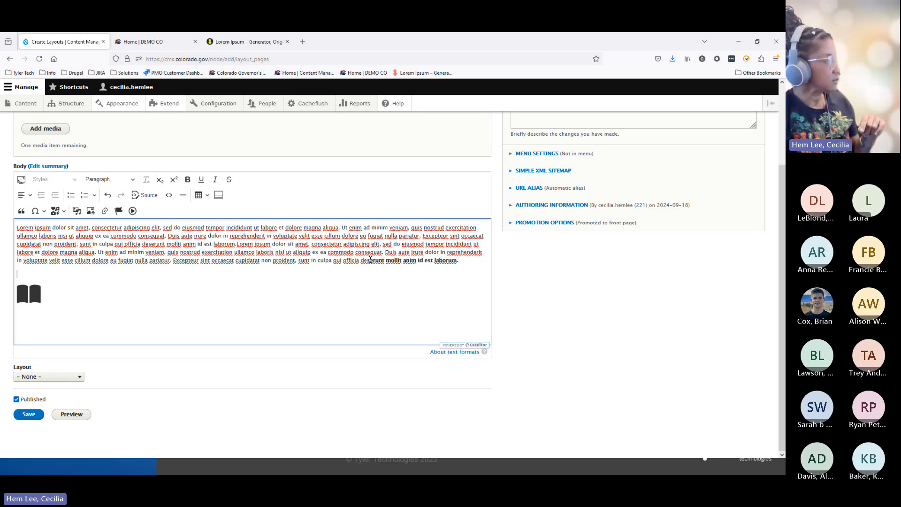
Step: Select the end of the body text from "qui officia" onward and remove its formatting
left_click_drag(367, 261, 458, 261)
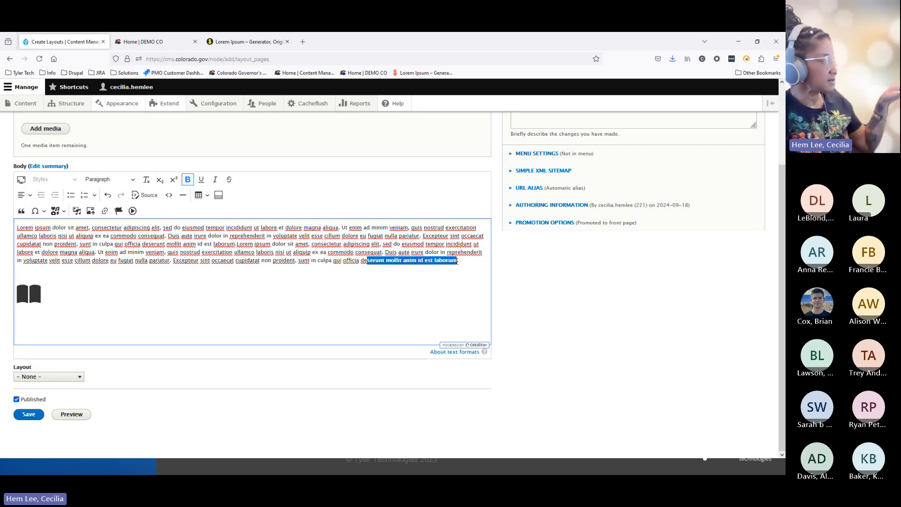
left_click(467, 260)
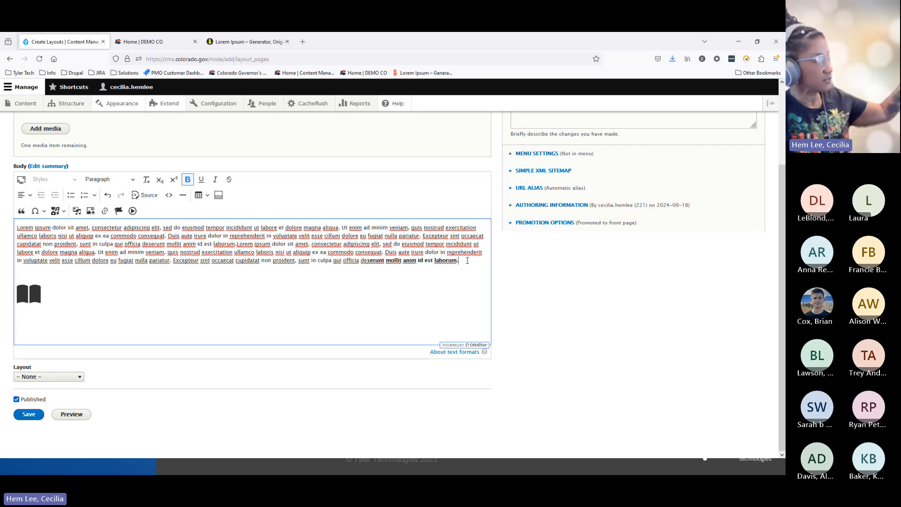
left_click_drag(467, 260, 340, 265)
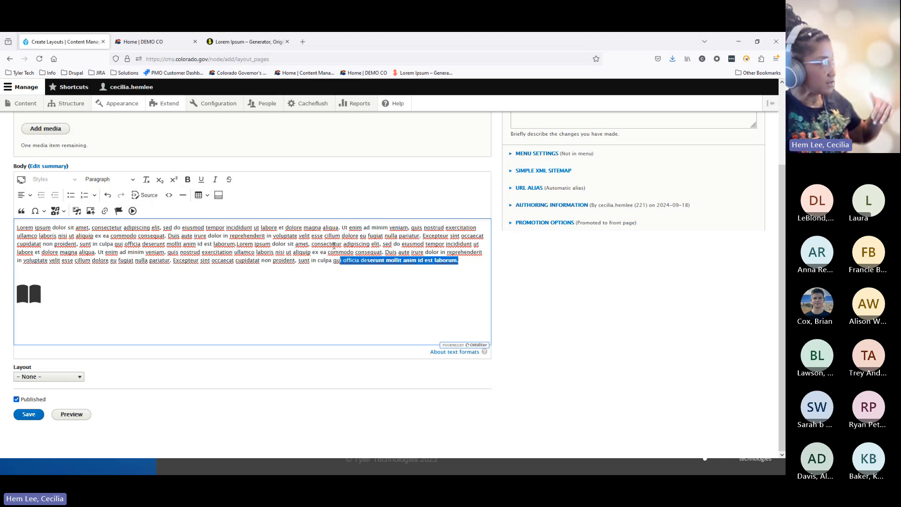
left_click(346, 280)
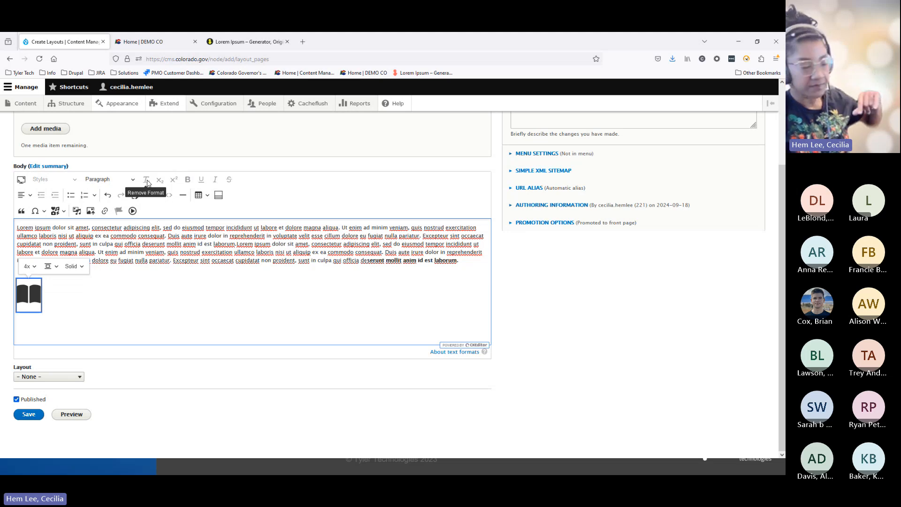
left_click(467, 258)
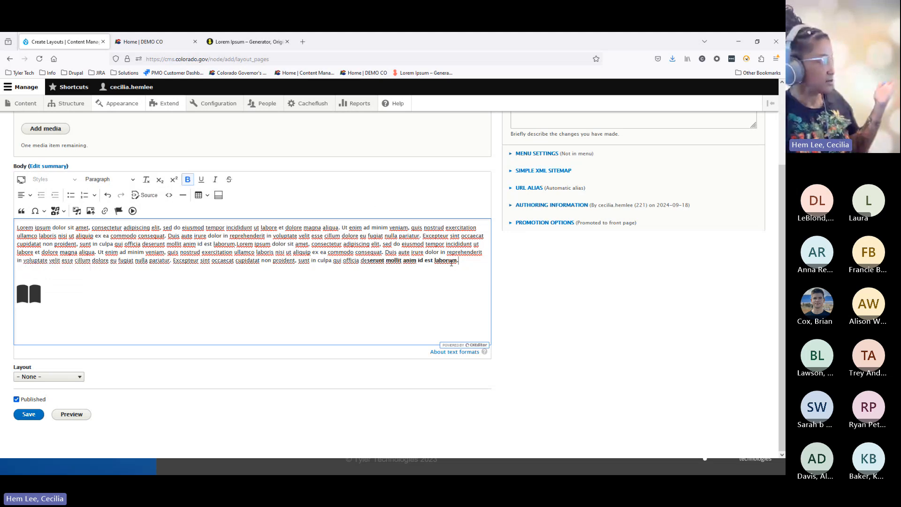
left_click_drag(457, 262, 332, 264)
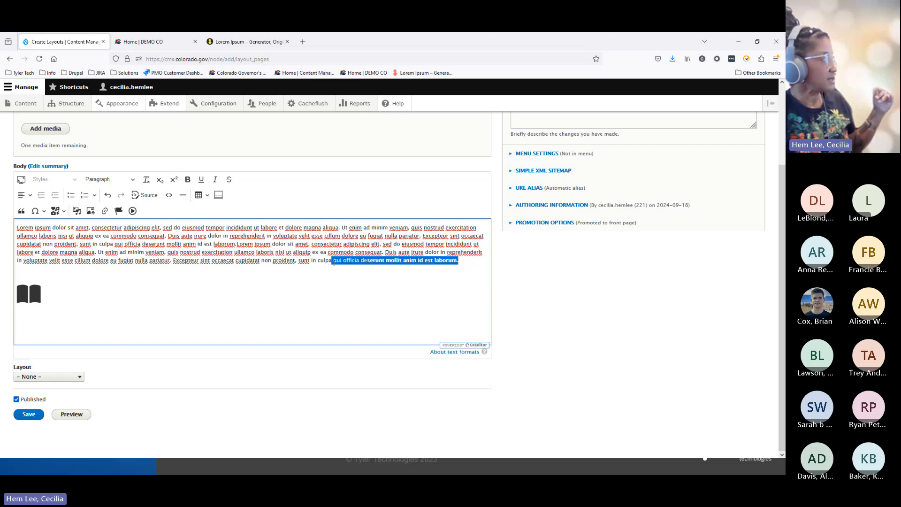
left_click(148, 184)
left_click(393, 292)
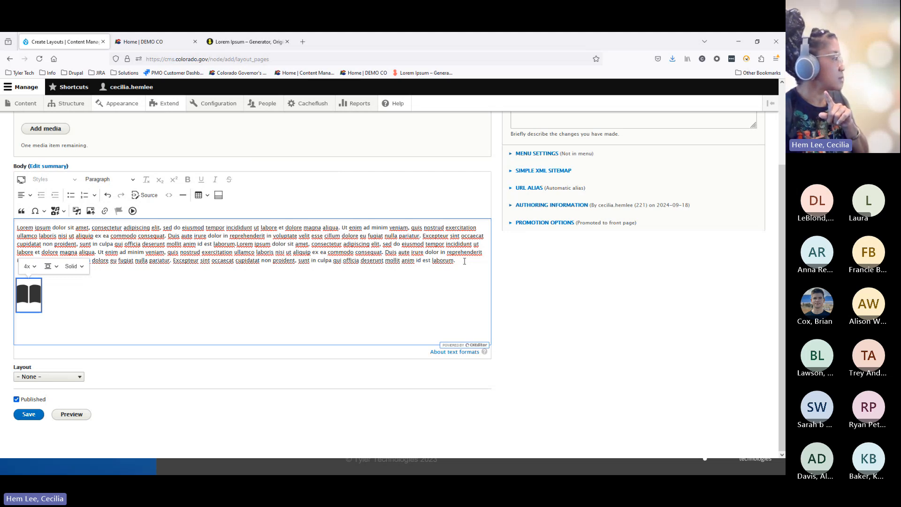
Step: Move the body text from "nostrud exercitation" after the second "quis" to the end into its own paragraph above the book icon
left_click_drag(463, 261, 179, 252)
key("ctrl+c")
key("BackSpace")
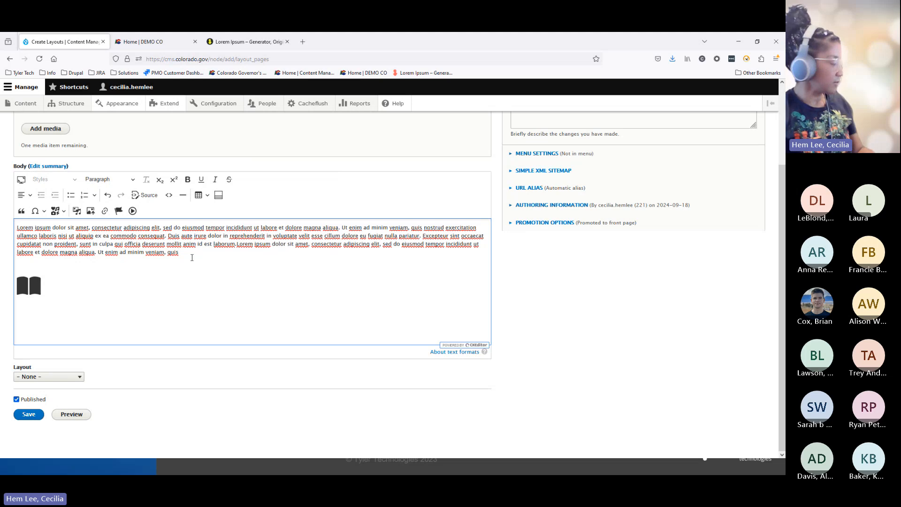
key("Return")
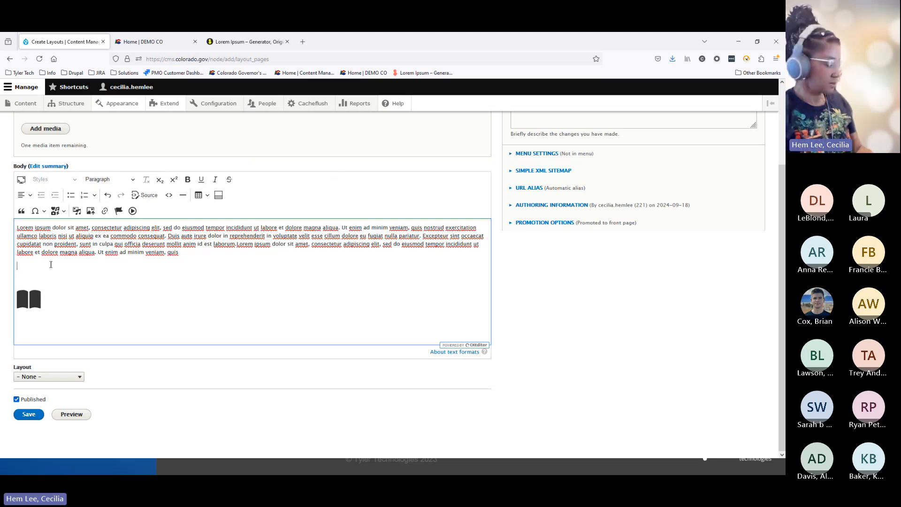
key("ctrl+v")
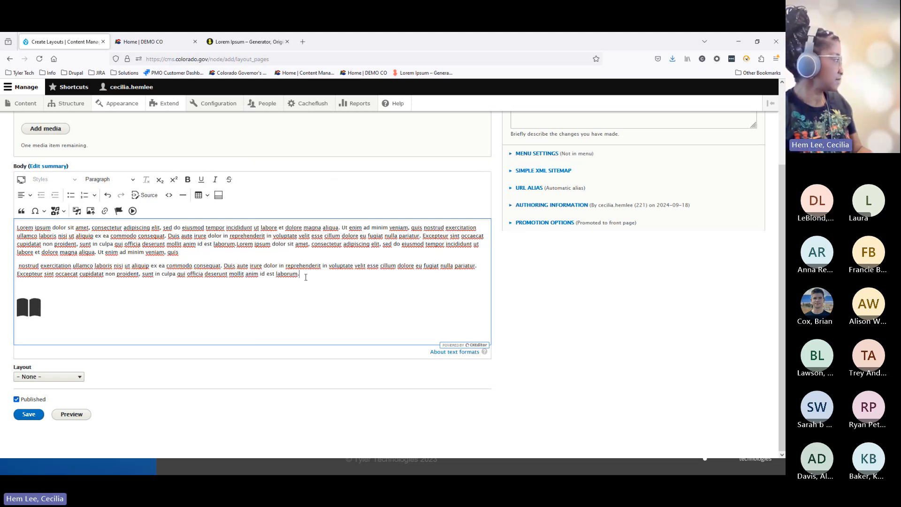
Step: Format the new paragraph starting with "nostrud exercitation" as a block quote
left_click_drag(304, 276, 15, 269)
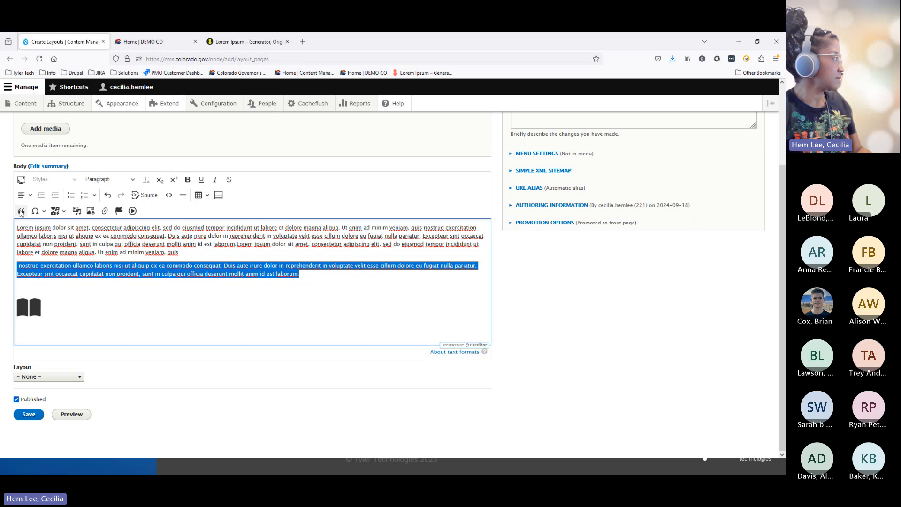
left_click(21, 211)
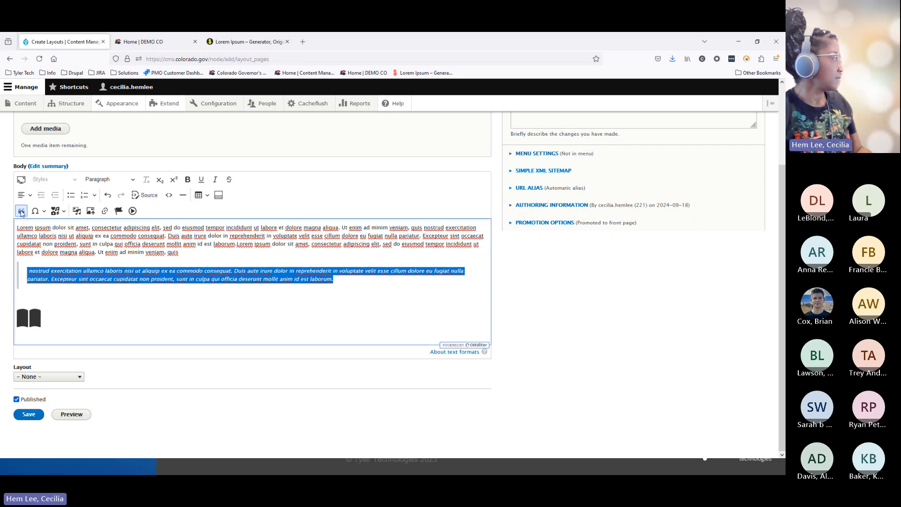
left_click(310, 335)
left_click(244, 256)
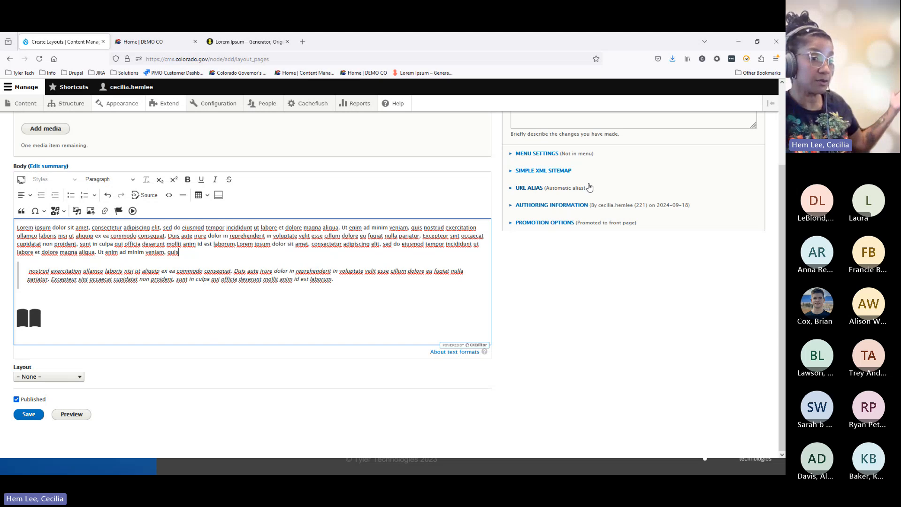
Step: Show the URL alias settings and switch automatic alias generation off and back on
left_click(511, 188)
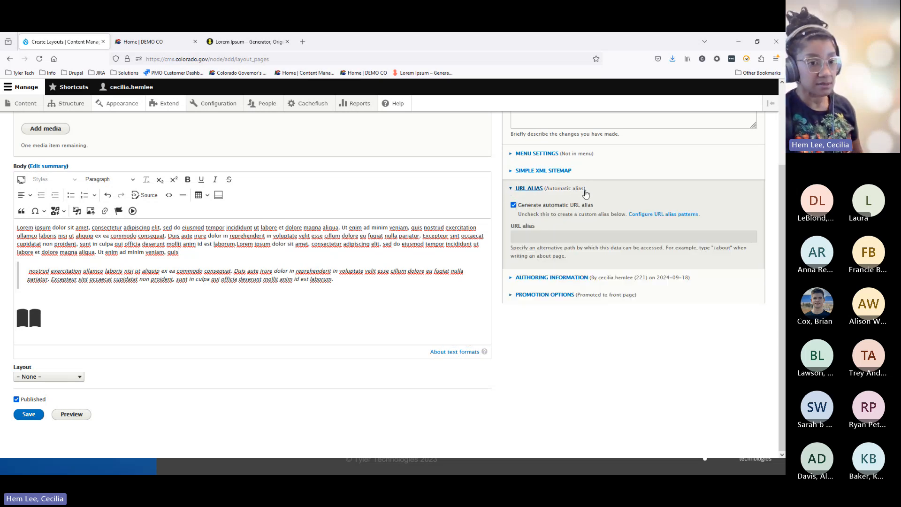
left_click(513, 205)
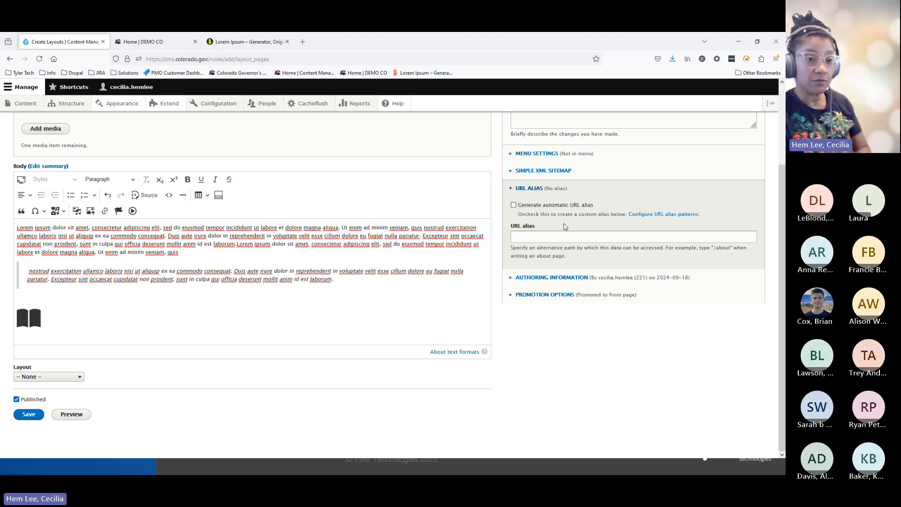
left_click(514, 206)
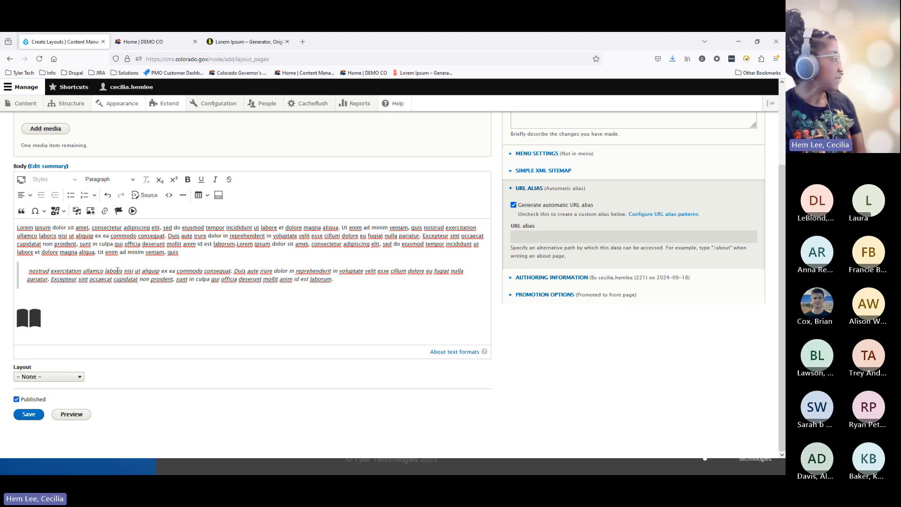
Step: Save the "Good vibes" layout page and review its published text, quote and icon
scroll(229, 297, "up", 3)
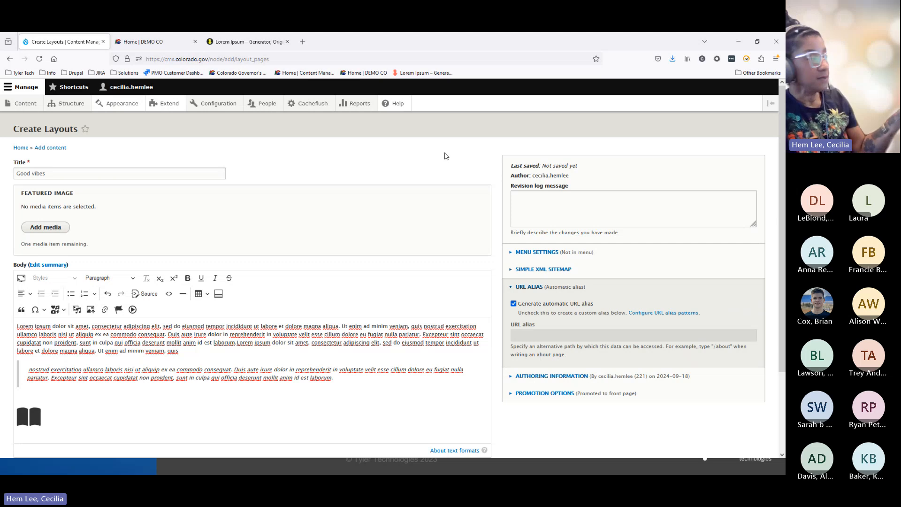
scroll(282, 282, "down", 3)
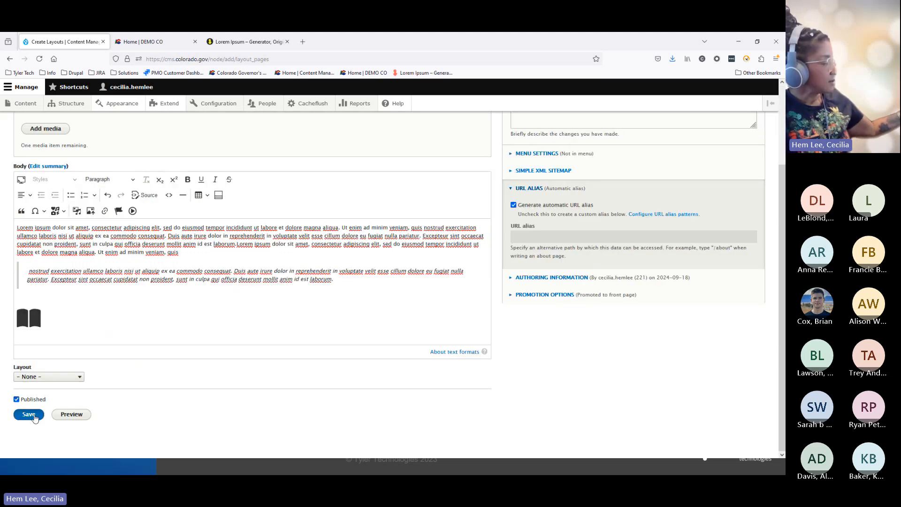
left_click(34, 417)
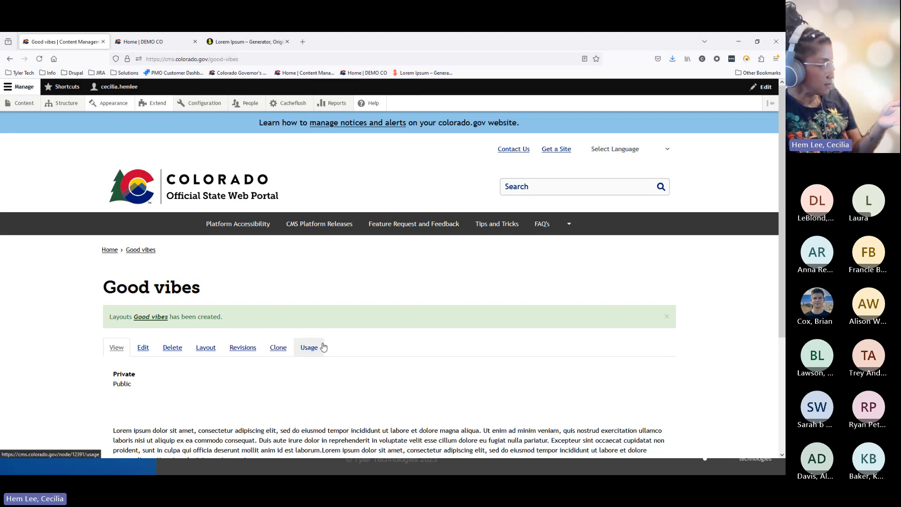
scroll(182, 376, "down", 3)
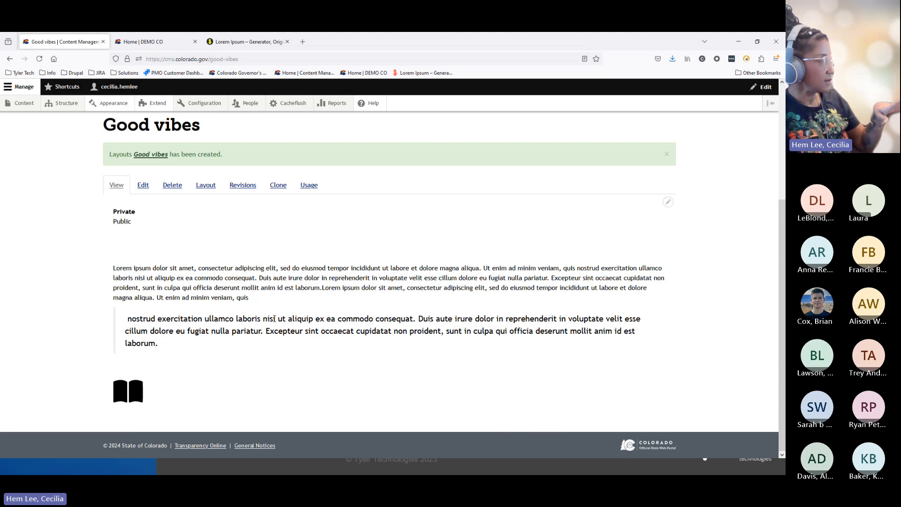
Step: Open the layout builder for the "Good vibes" page and look over its revision options and Section 1
left_click(143, 186)
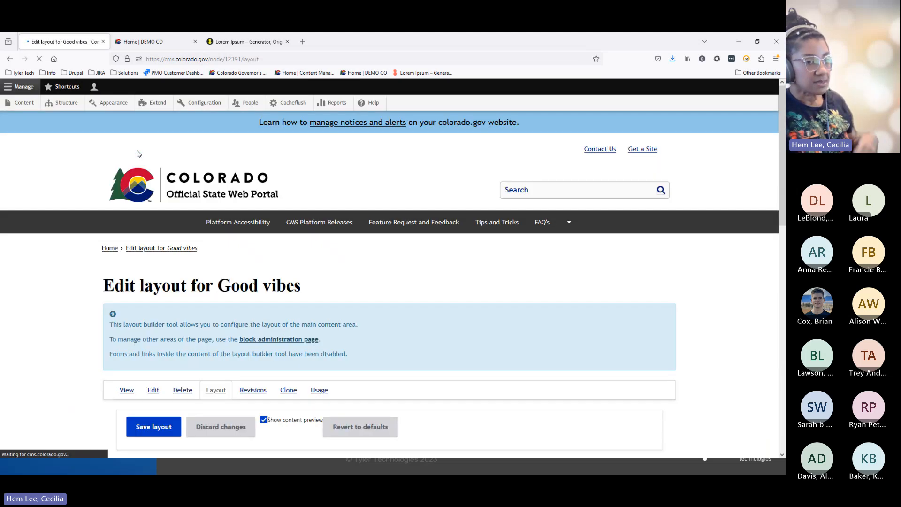
scroll(234, 221, "down", 2)
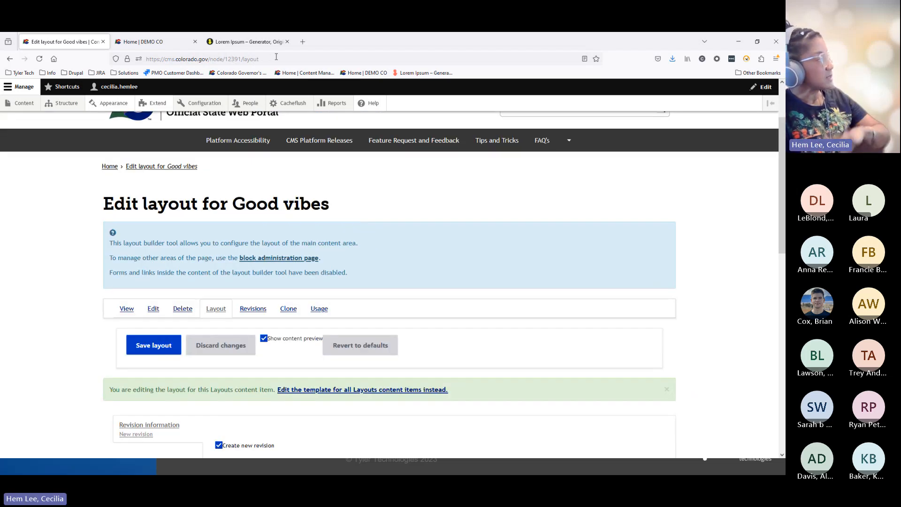
scroll(305, 260, "down", 2)
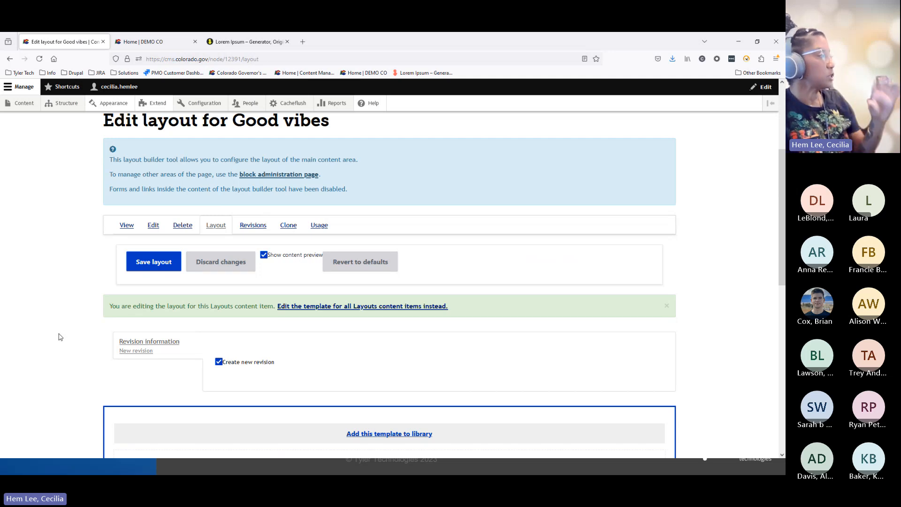
scroll(60, 337, "down", 3)
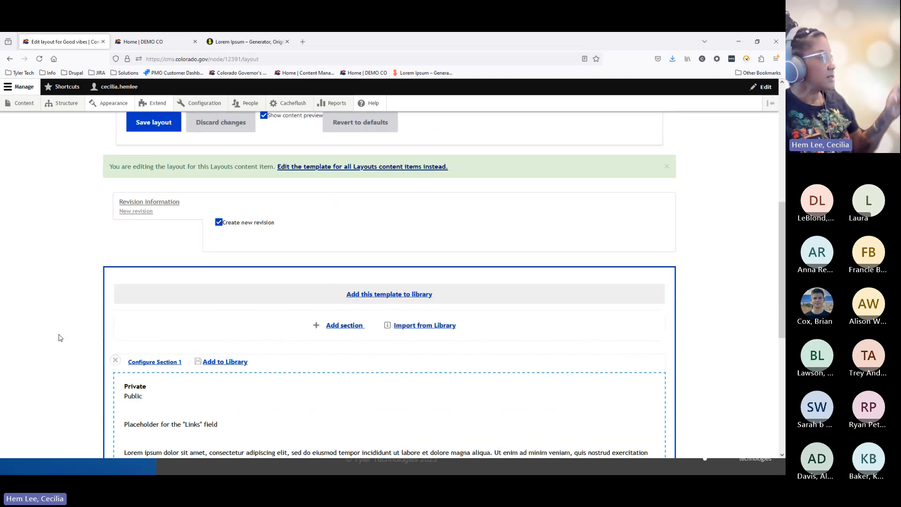
scroll(60, 337, "down", 3)
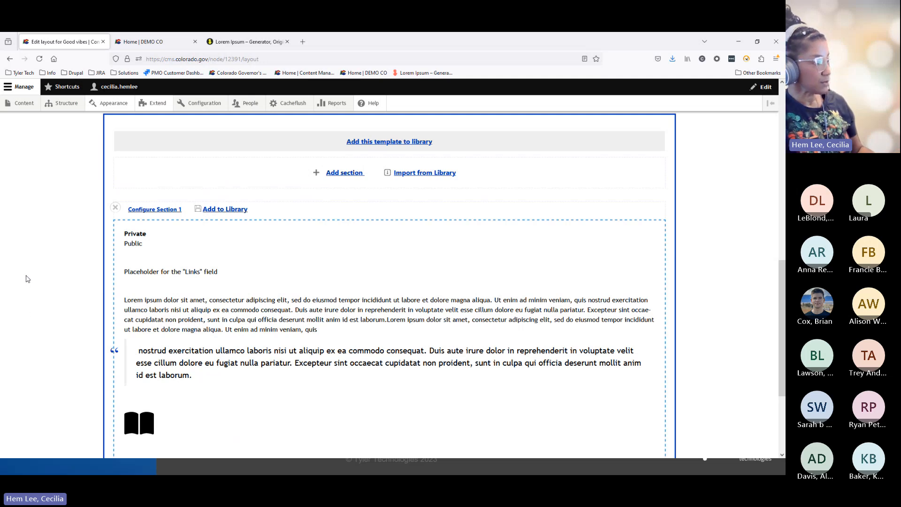
Step: Start a new two-column section below Section 1 and set its column widths to 33%/67%
key("ctrl+minus")
key("ctrl+minus")
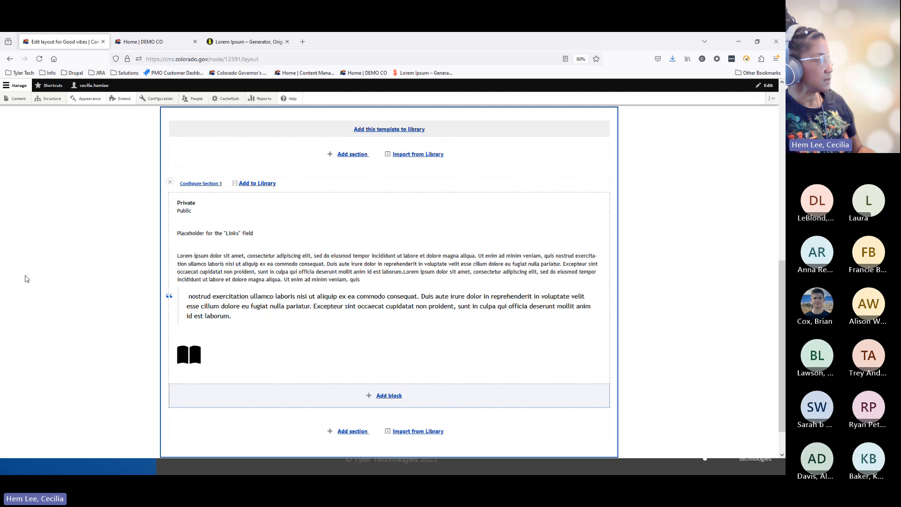
key("ctrl+minus")
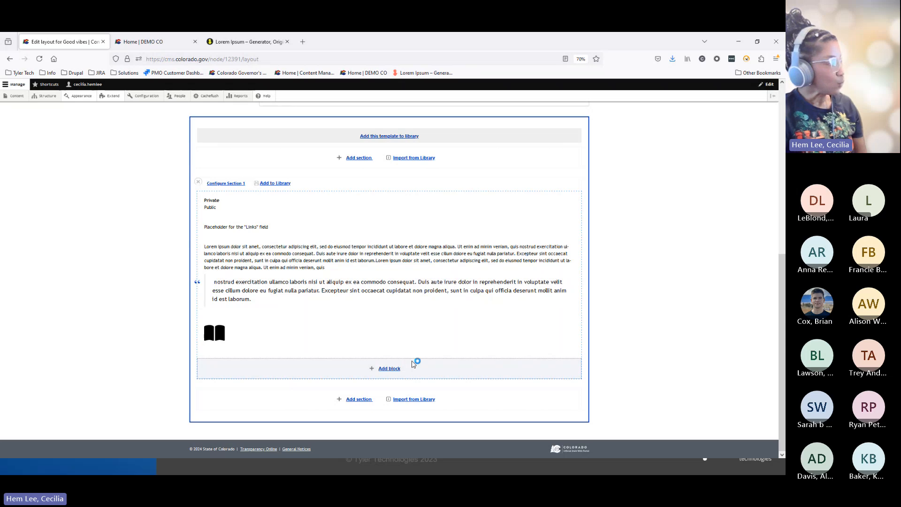
left_click(355, 400)
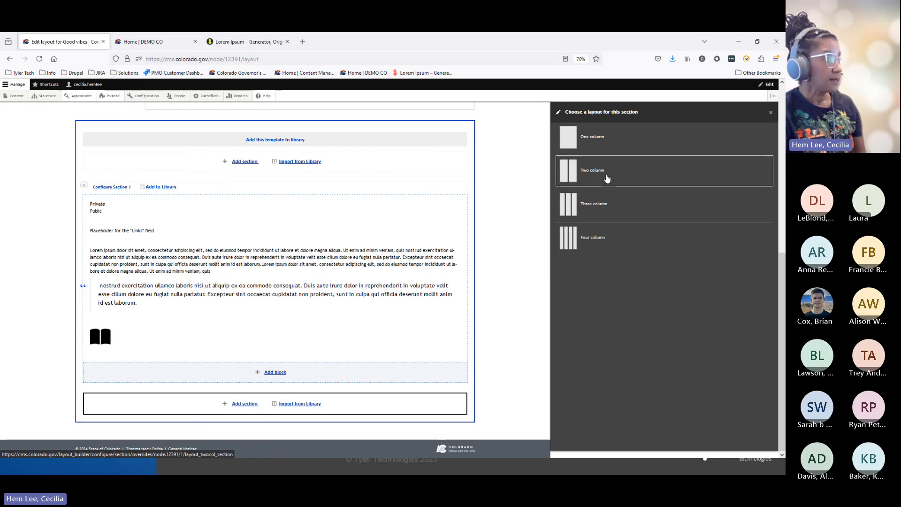
left_click(588, 177)
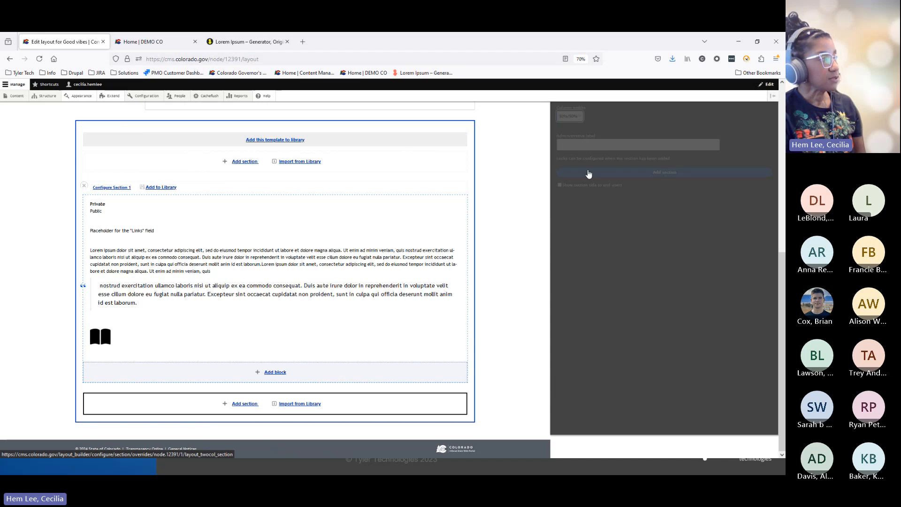
left_click(580, 118)
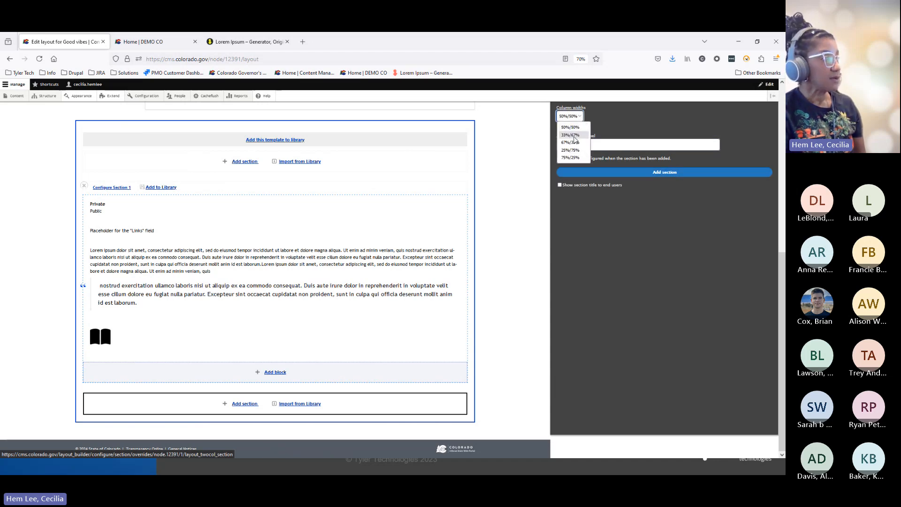
left_click(575, 135)
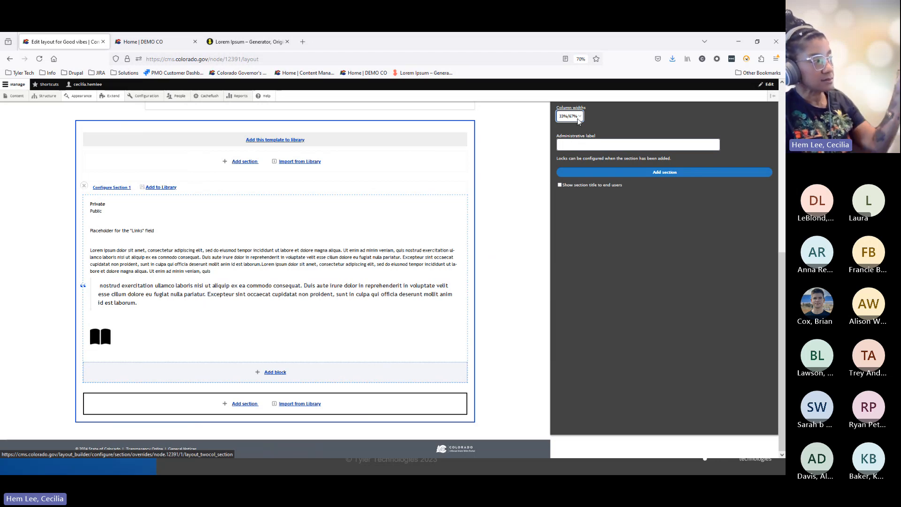
Step: Label the new section "Section Title" and show the title to end users with an H2 wrapper
left_click(579, 144)
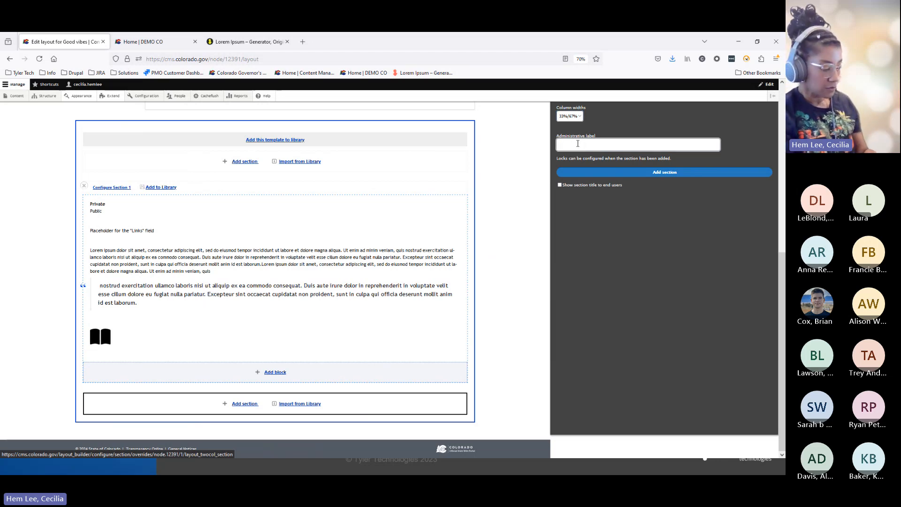
type("Section")
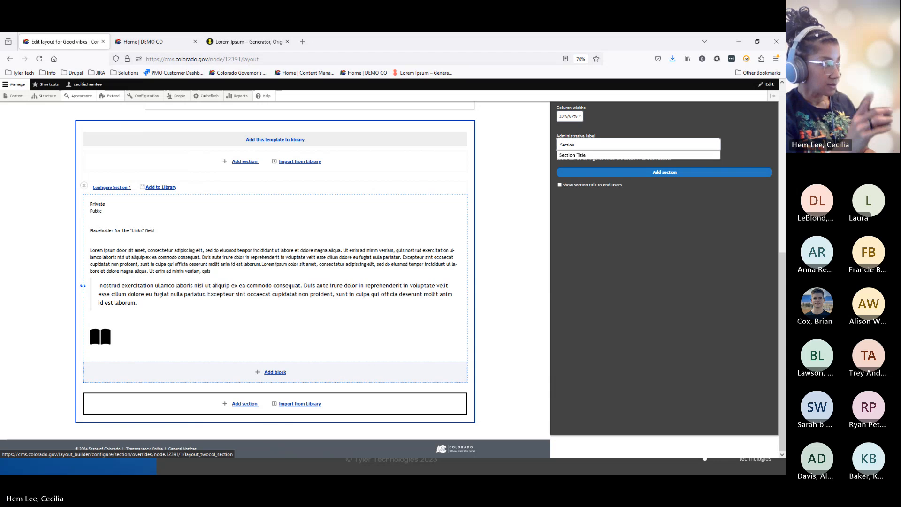
left_click(593, 155)
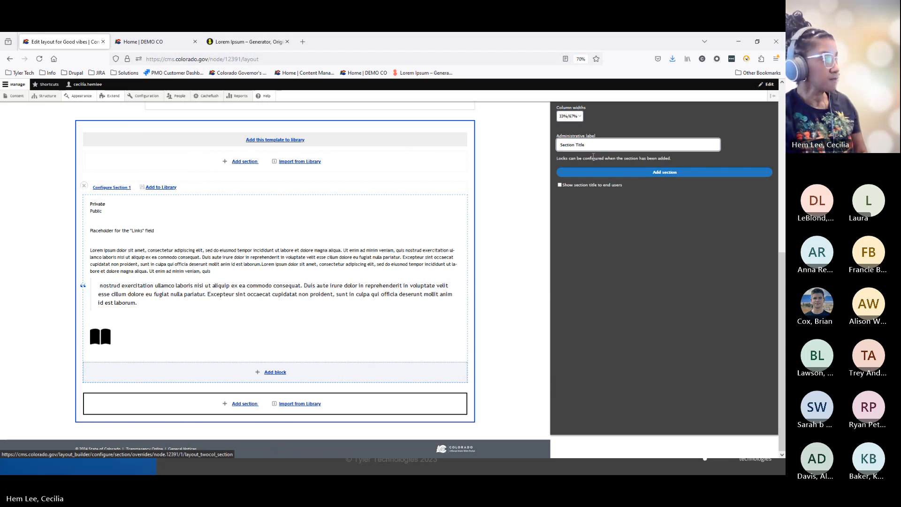
left_click(587, 186)
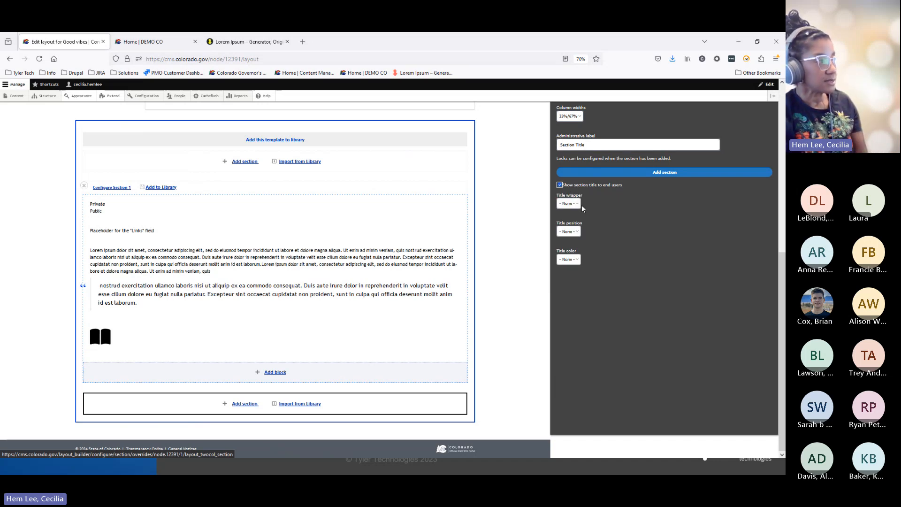
left_click(579, 205)
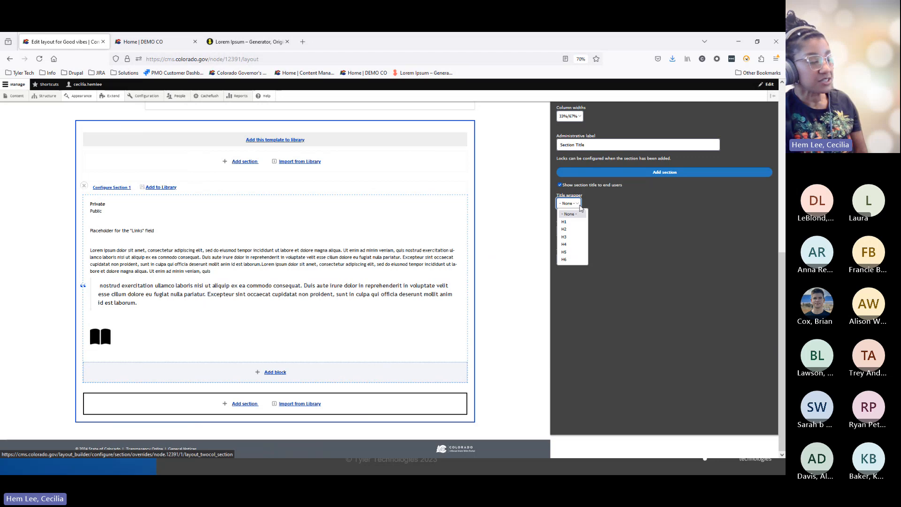
left_click(565, 229)
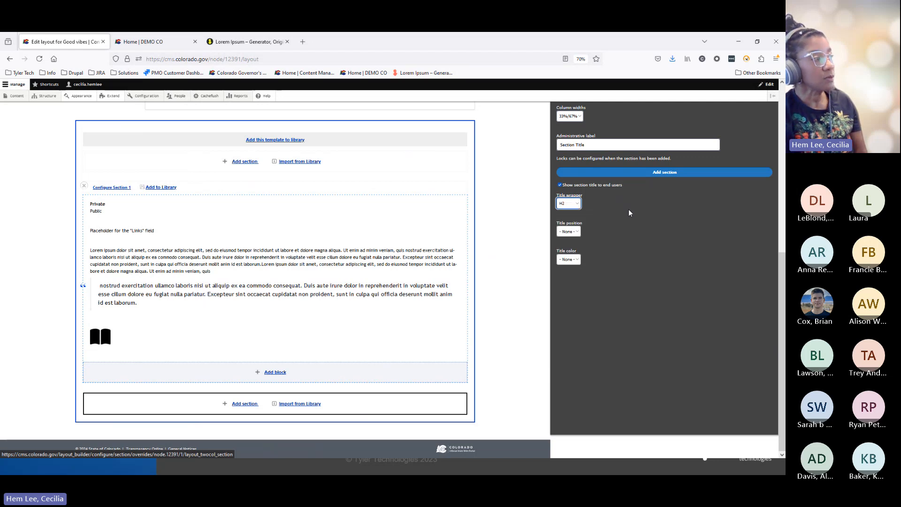
Step: Set the section's title position to Left and title color to Blue, and add the section
left_click(620, 224)
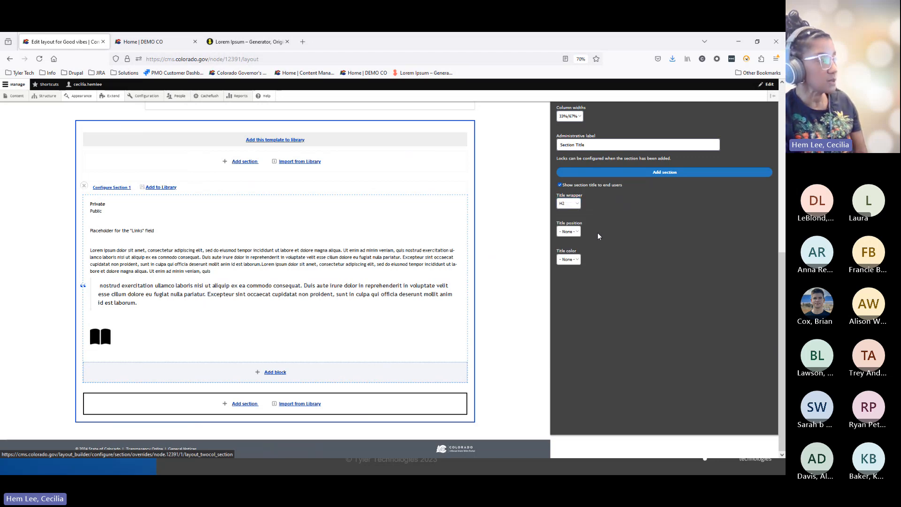
left_click(577, 233)
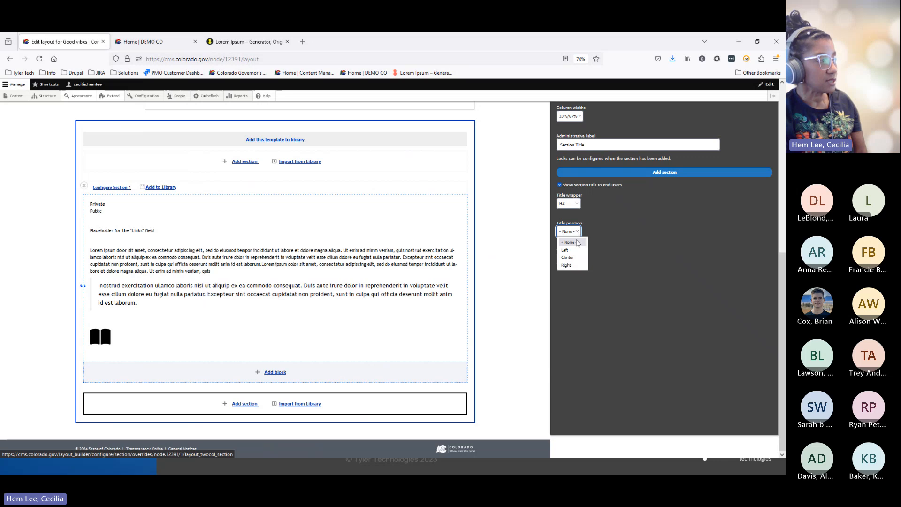
left_click(576, 257)
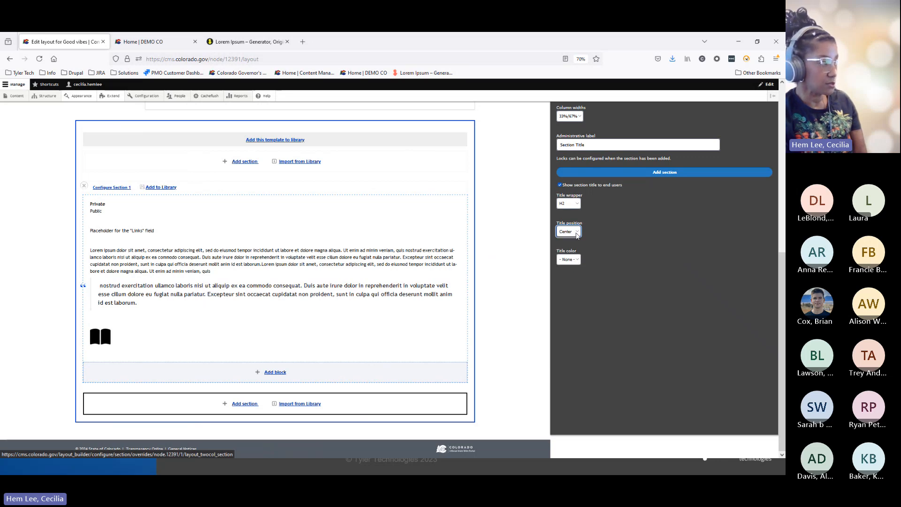
left_click(577, 234)
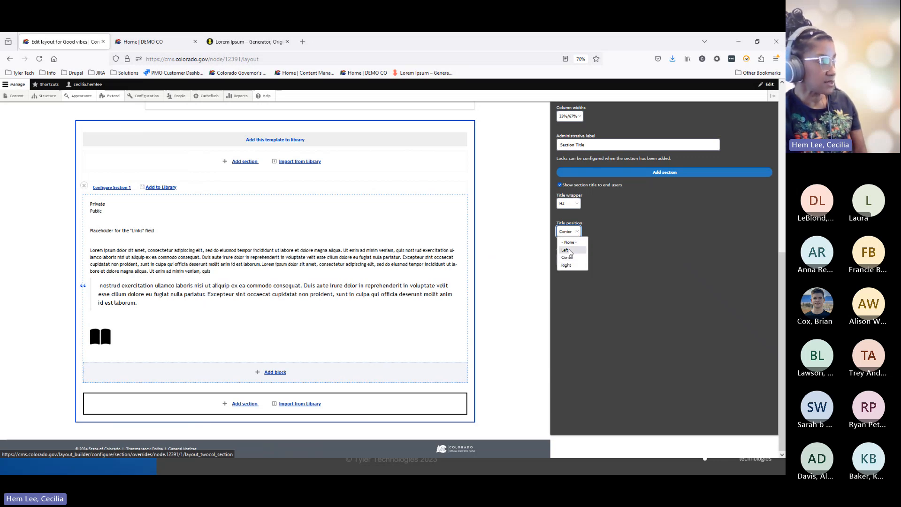
left_click(569, 250)
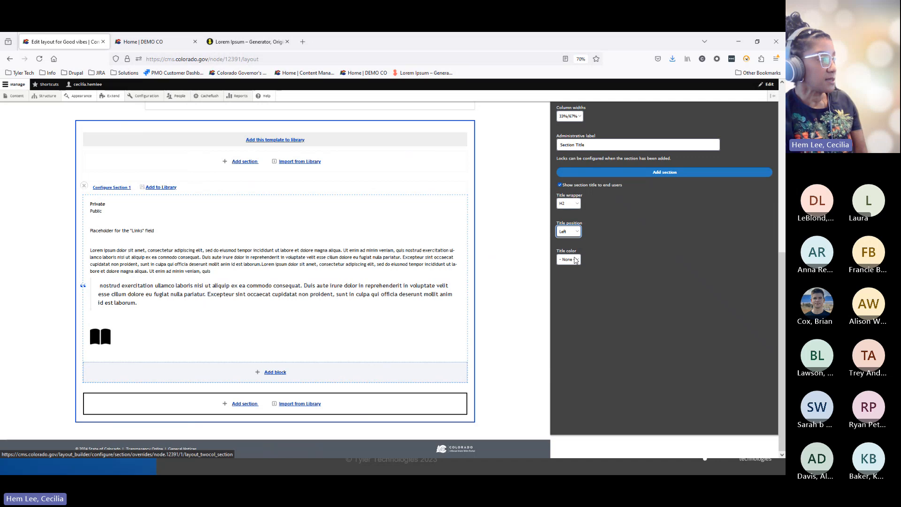
left_click(576, 260)
left_click(573, 293)
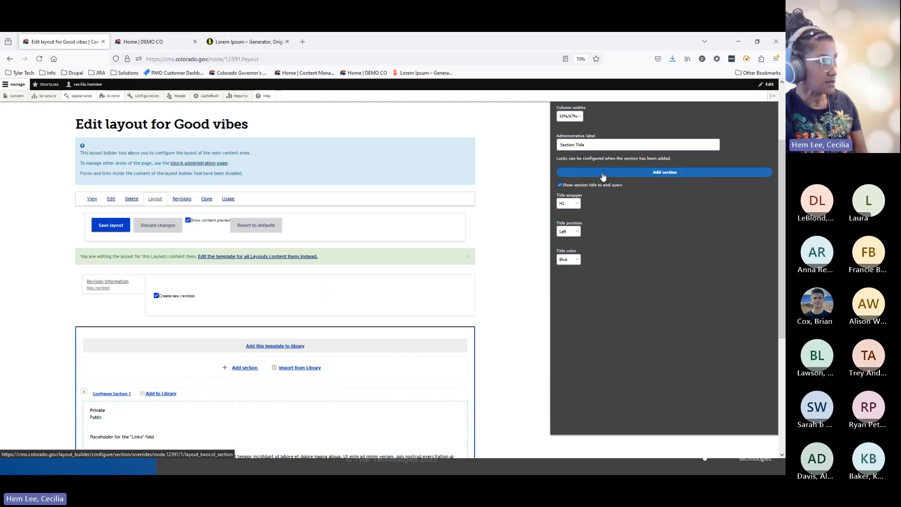
left_click(603, 177)
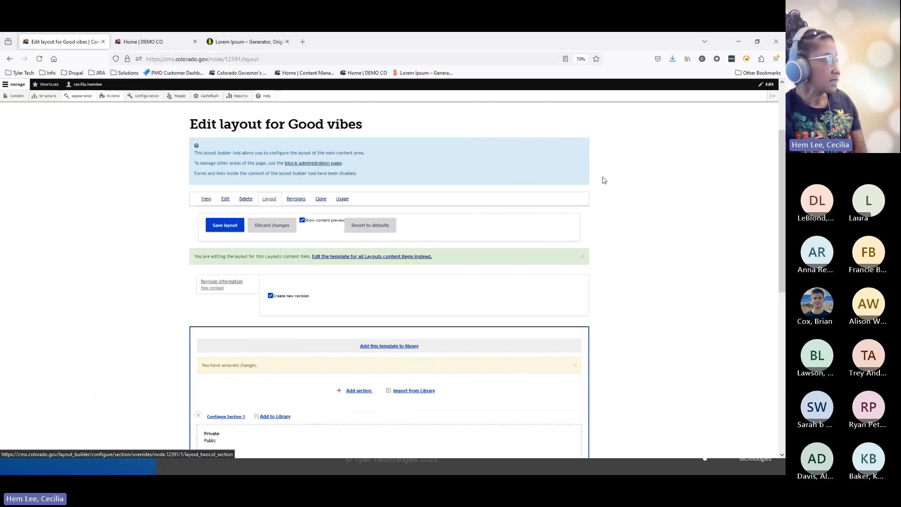
Step: Review the layout with its new section and save the layout
scroll(603, 181, "down", 5)
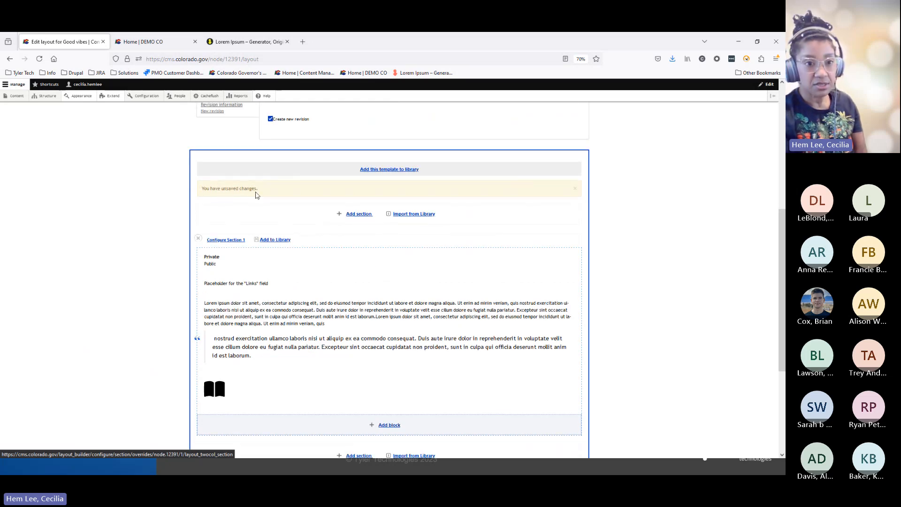
scroll(249, 196, "up", 5)
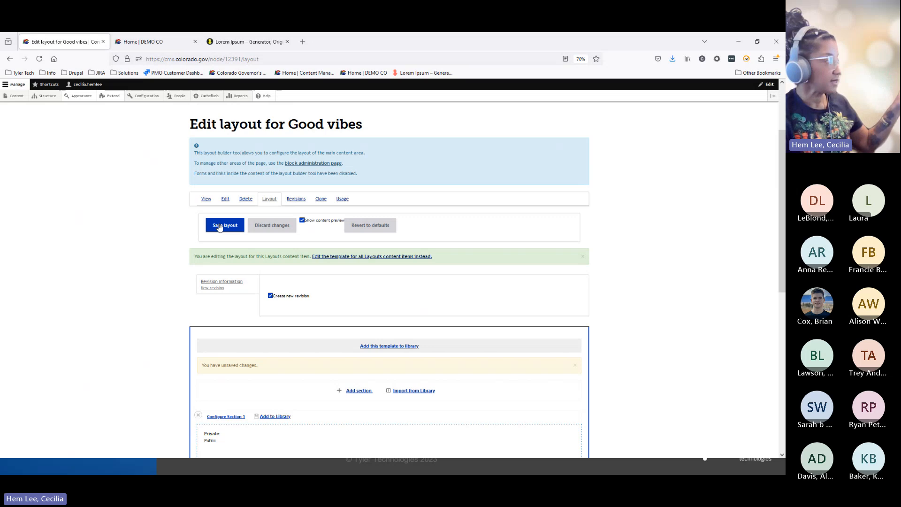
left_click(219, 226)
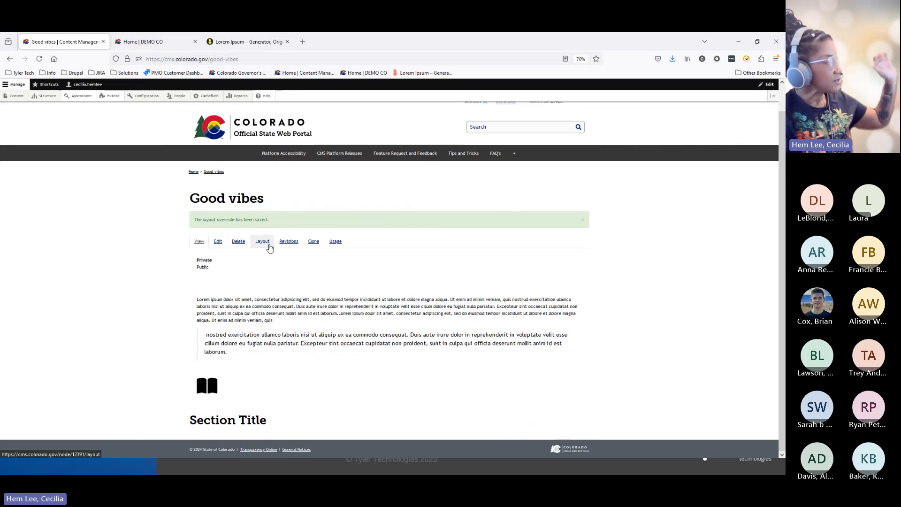
Step: Open the revision history of the "Good vibes" page and look over its saved revisions
left_click(262, 241)
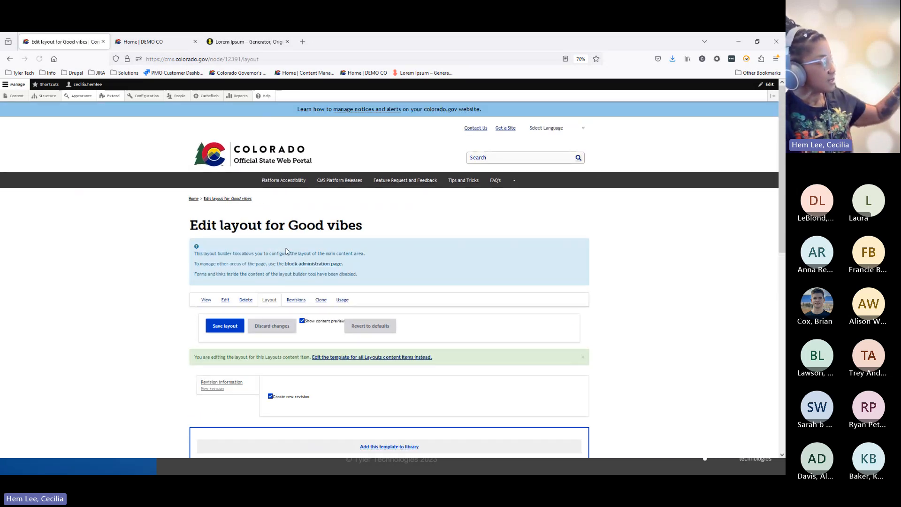
scroll(281, 249, "down", 2)
left_click(296, 241)
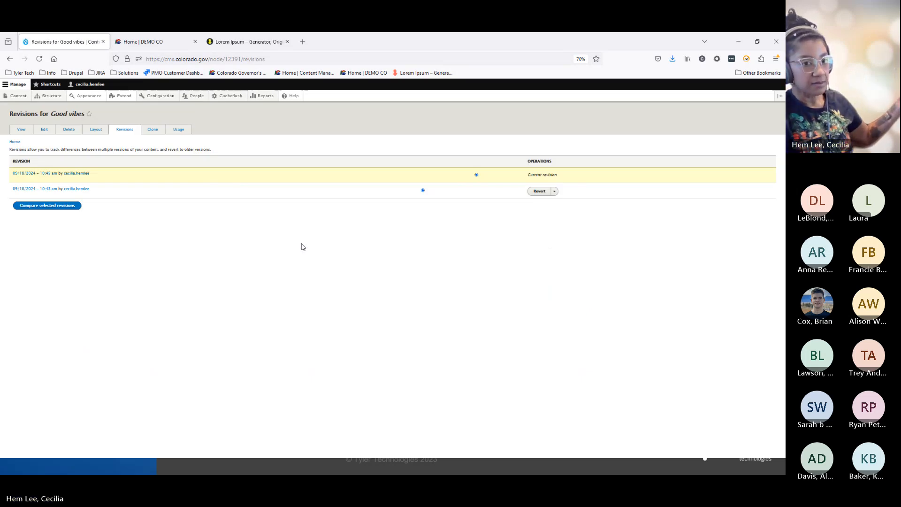
left_click(580, 60)
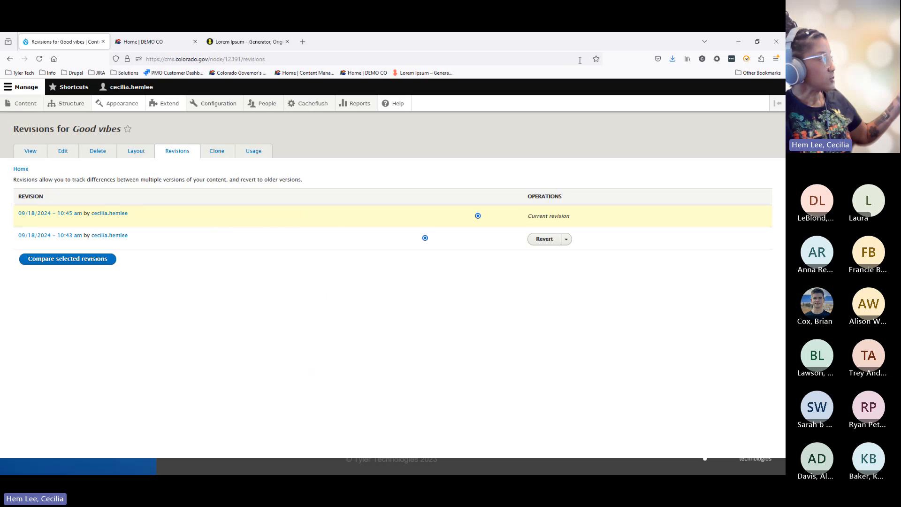
Step: Return to the layout builder and create an Icon Block titled "Icon Block" in the narrow column of "Section Title"
left_click(136, 155)
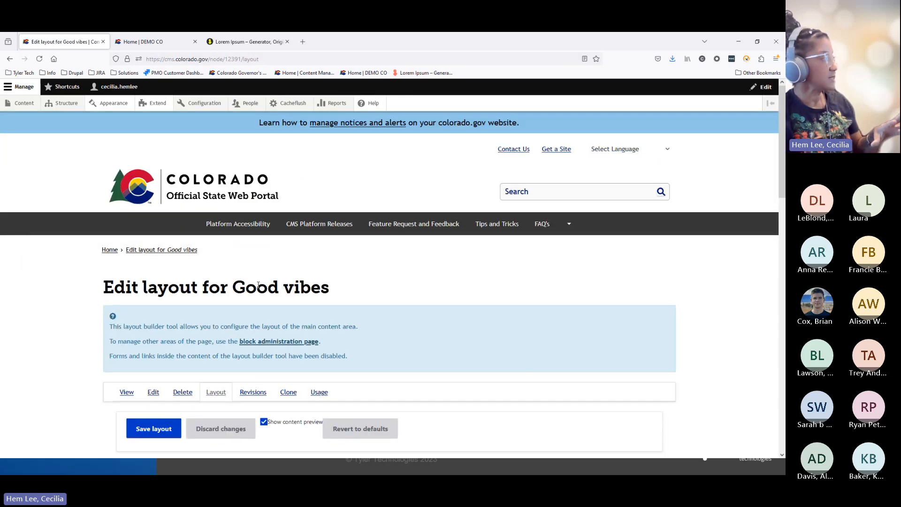
scroll(261, 279, "down", 12)
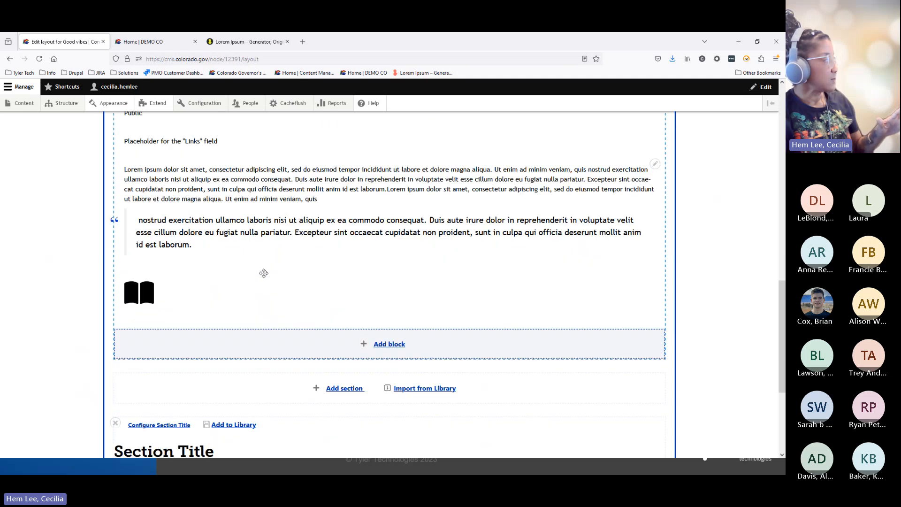
scroll(263, 270, "down", 3)
scroll(274, 260, "down", 1)
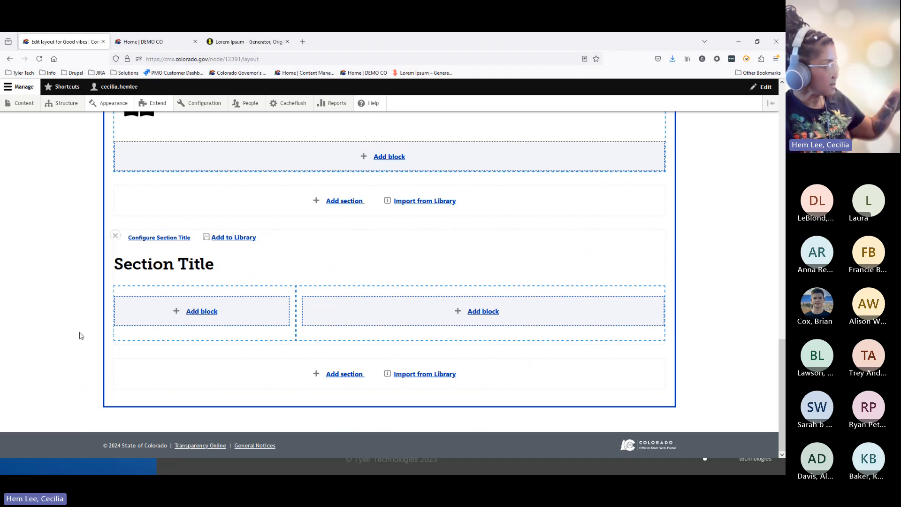
left_click(192, 315)
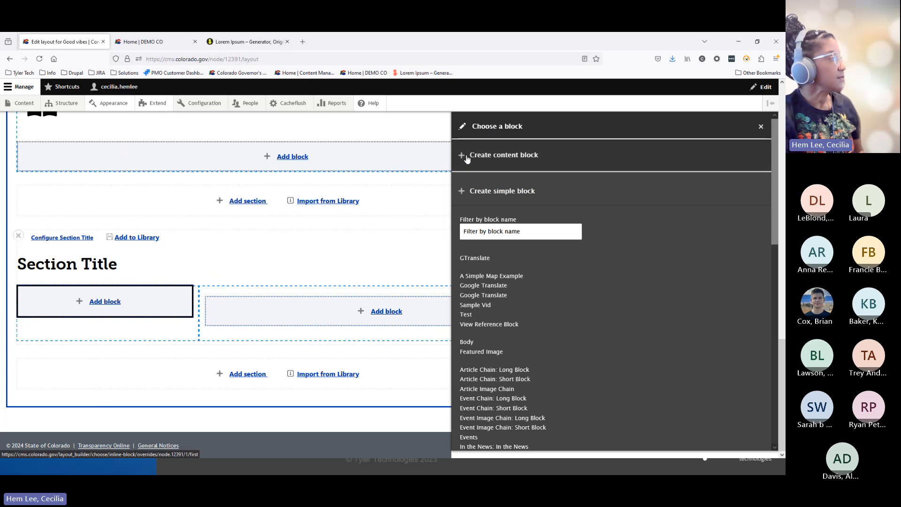
left_click(466, 160)
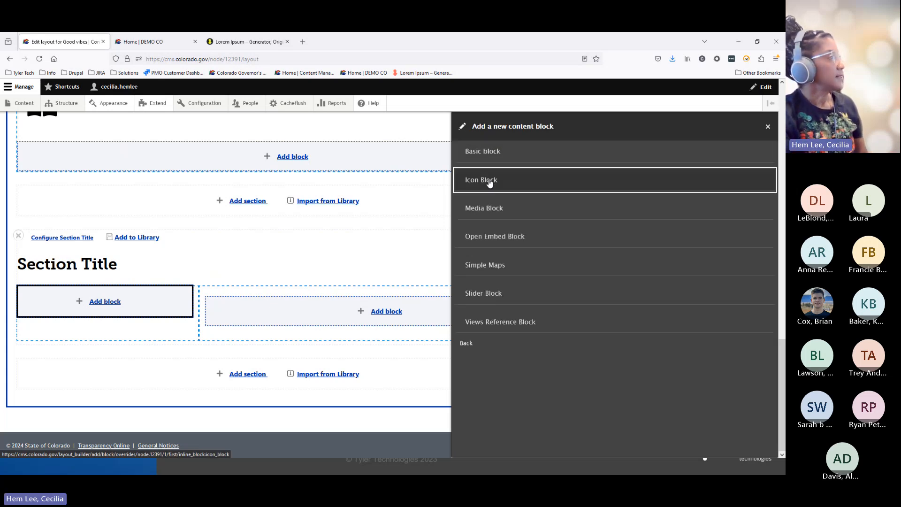
left_click(489, 182)
left_click(268, 211)
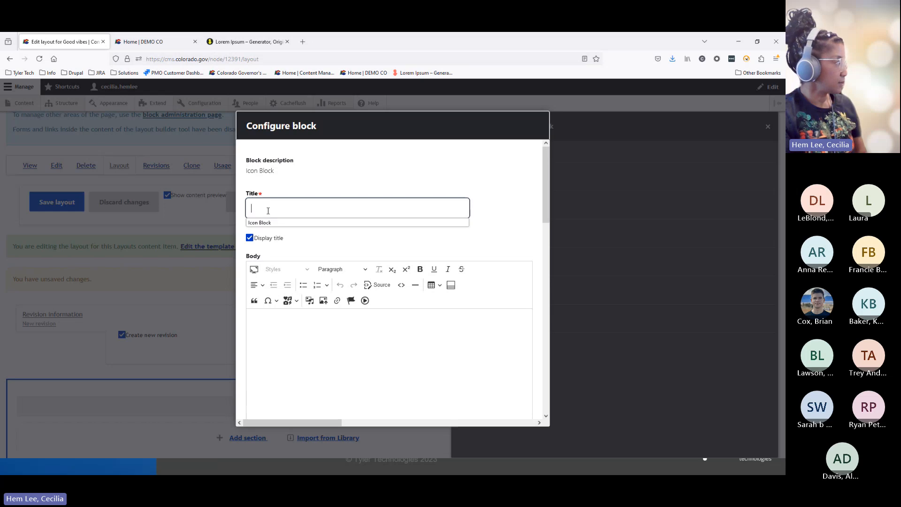
left_click(263, 223)
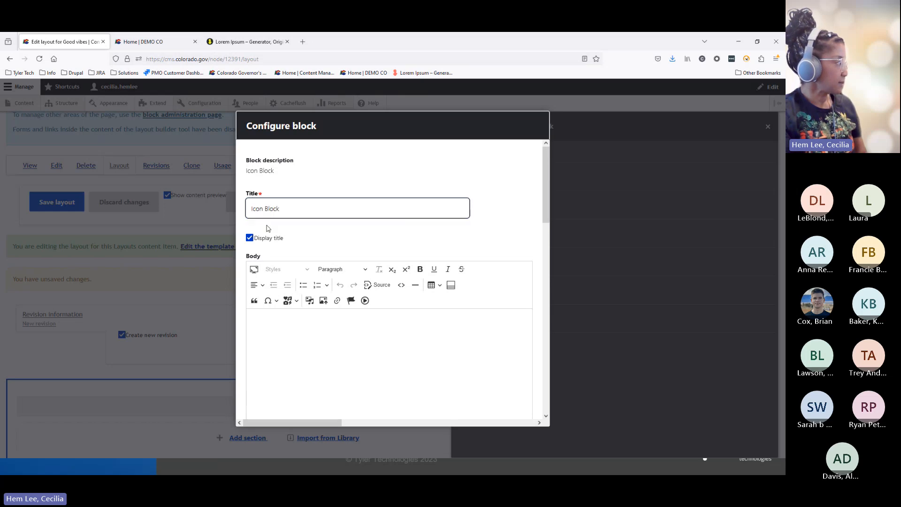
Step: Choose the Font Awesome icon book-open for the icon block
left_click(290, 362)
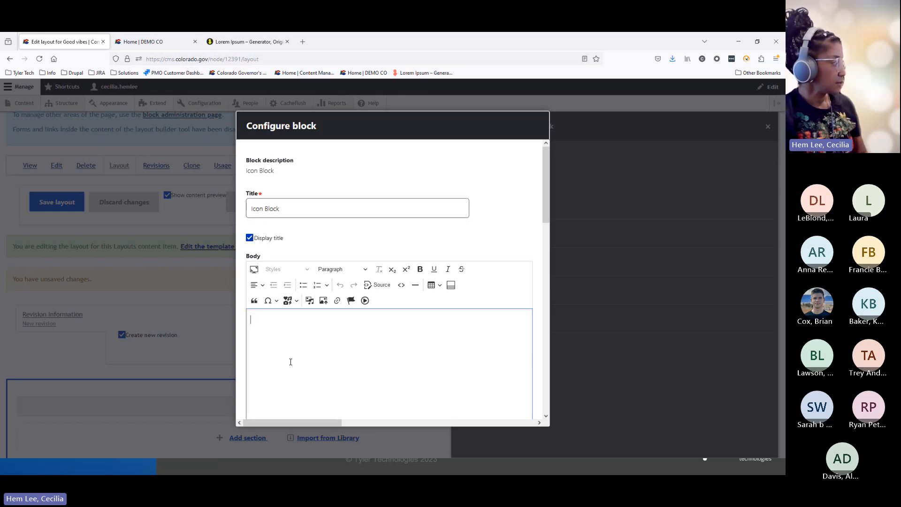
scroll(290, 361, "down", 7)
scroll(288, 361, "up", 3)
left_click(287, 281)
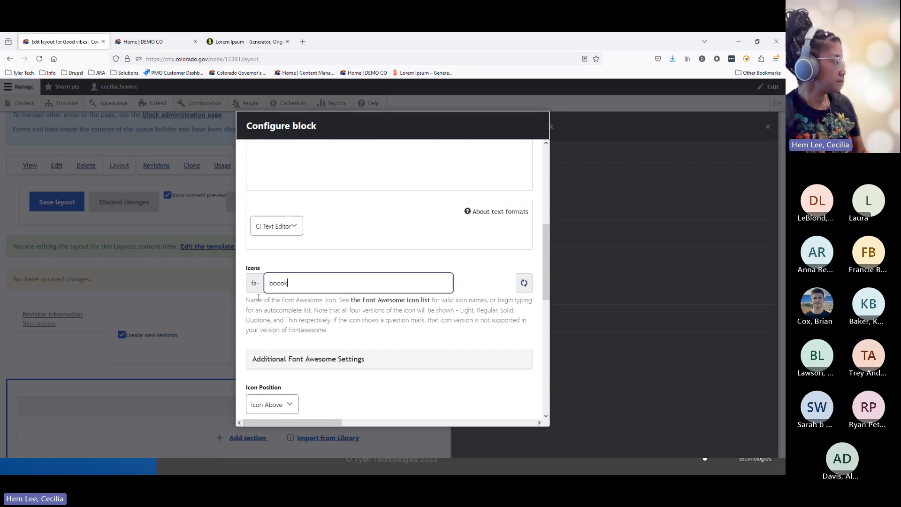
left_click(279, 283)
key("BackSpace")
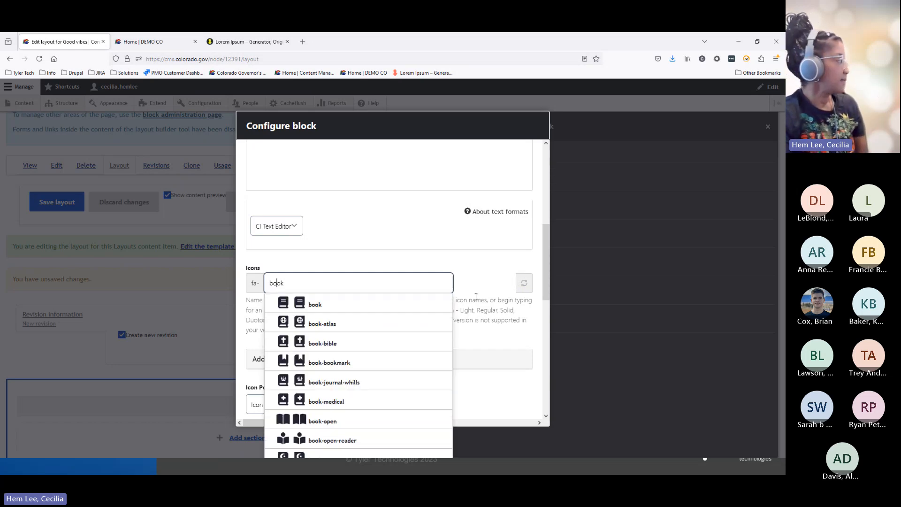
left_click(331, 421)
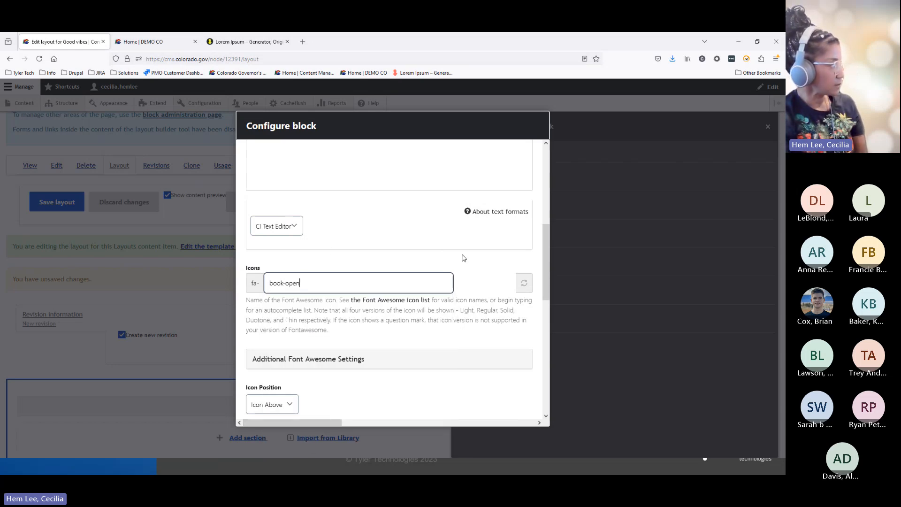
Step: Keep the icon position at Icon Above and link the block to "Platform Release Notes - April 29th, 2024"
scroll(322, 274, "down", 3)
left_click(294, 255)
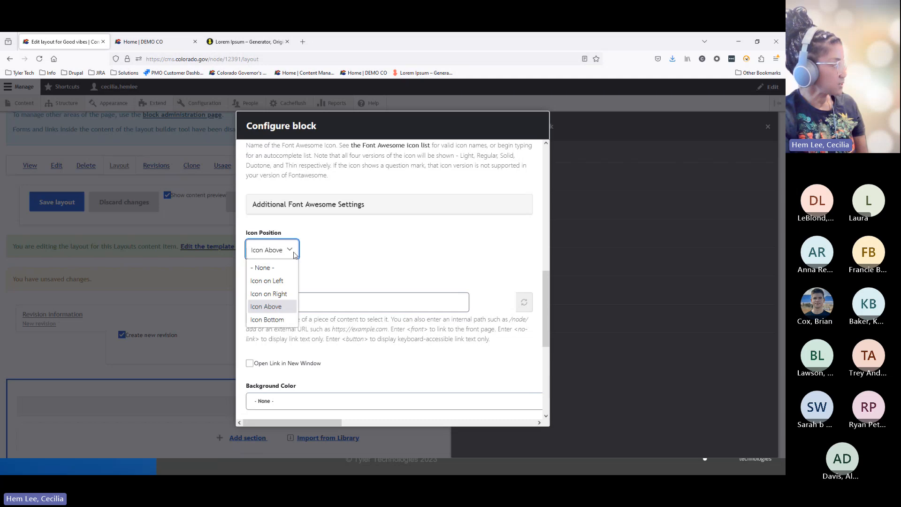
left_click(275, 305)
left_click(314, 301)
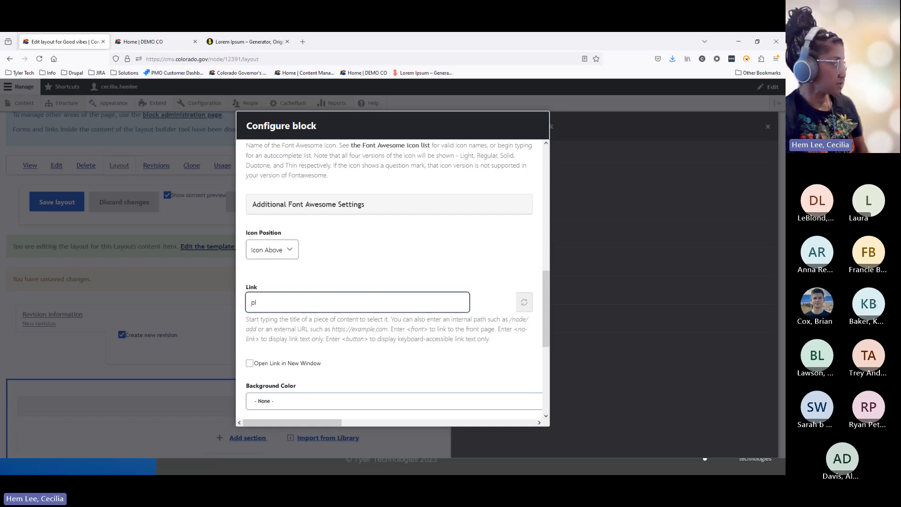
type("pla")
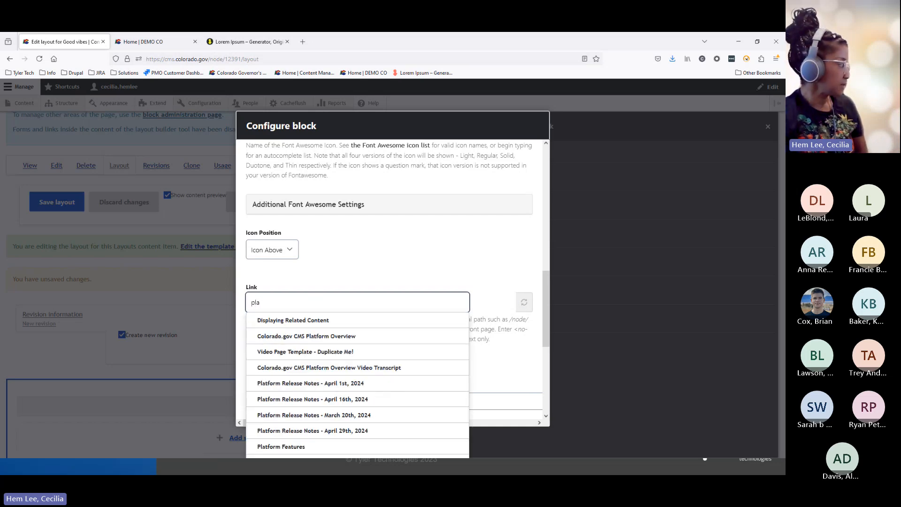
left_click(297, 431)
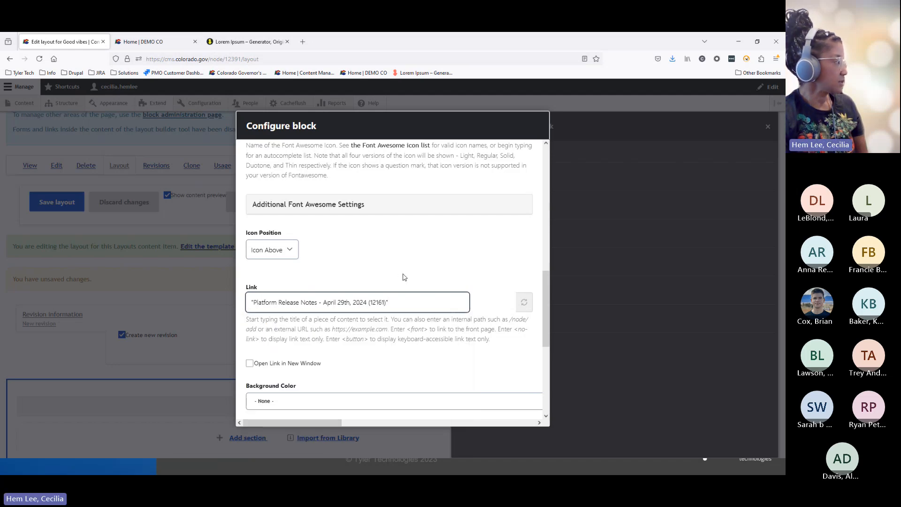
Step: Give the icon block a Plum background and a Border 1px border, and add it to the layout
scroll(405, 277, "down", 2)
left_click(268, 299)
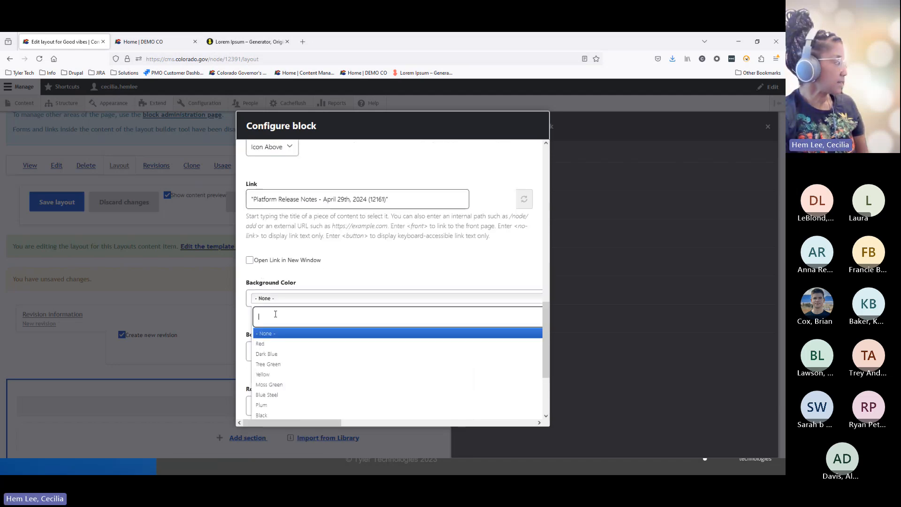
left_click(273, 405)
scroll(288, 274, "down", 2)
left_click(282, 238)
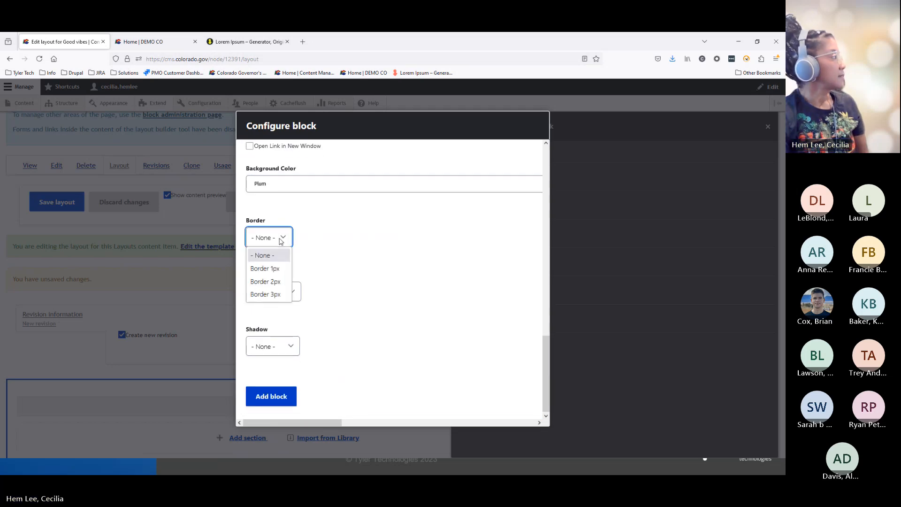
left_click(273, 267)
left_click(334, 264)
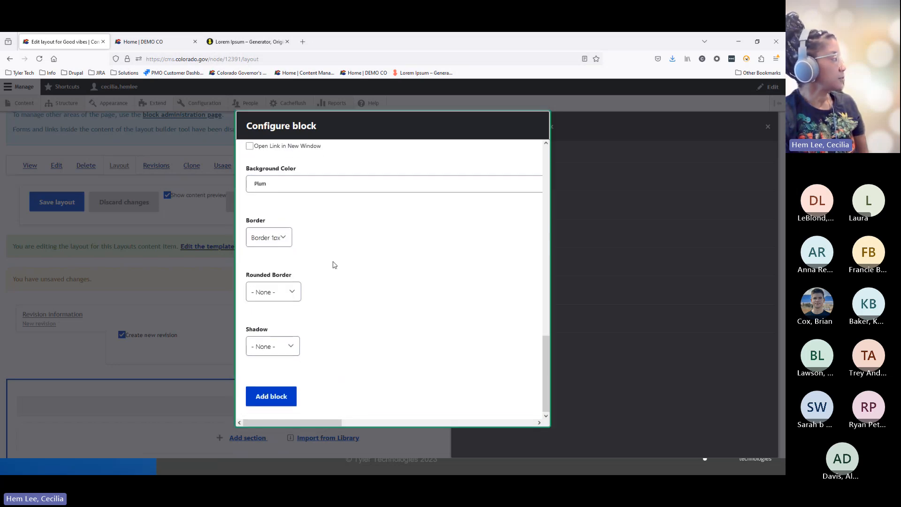
left_click(287, 396)
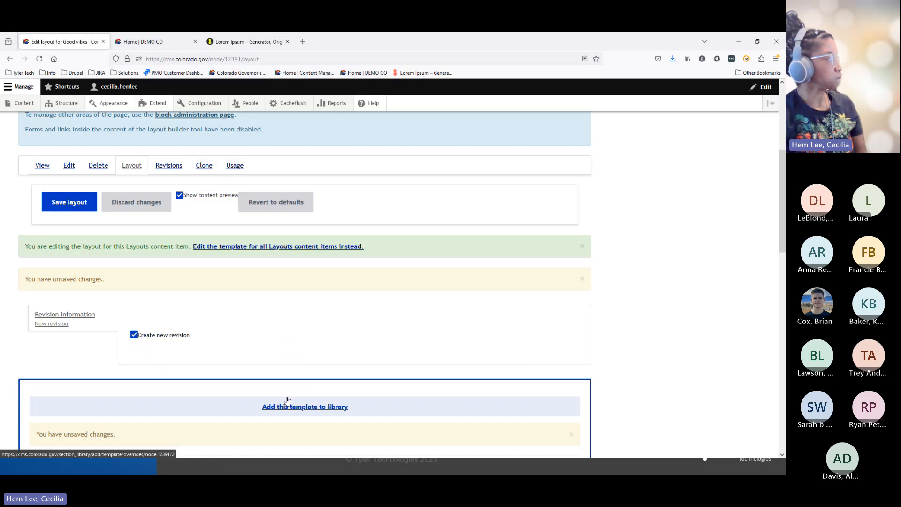
Step: Create a Basic block in the wide column of "Section Title" and paste the copied lorem ipsum text into its body
scroll(286, 399, "down", 3)
scroll(286, 392, "up", 2)
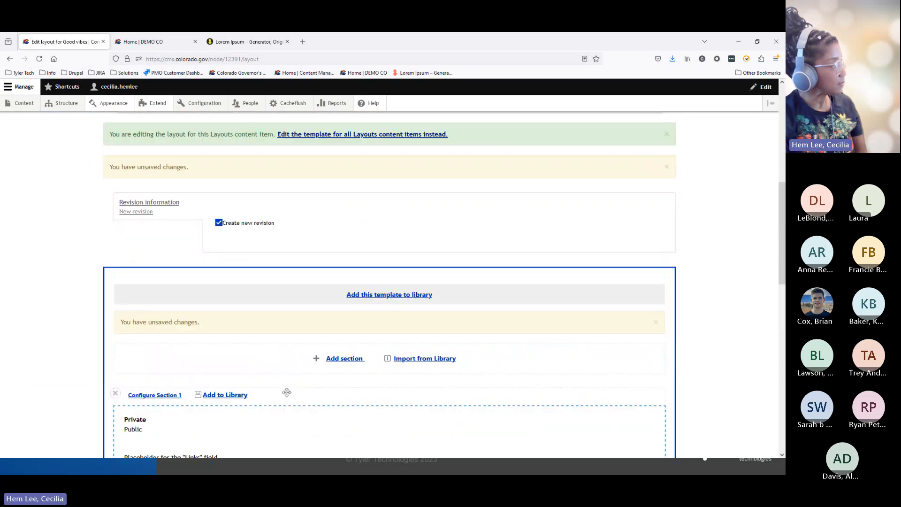
left_click_drag(105, 198, 205, 200)
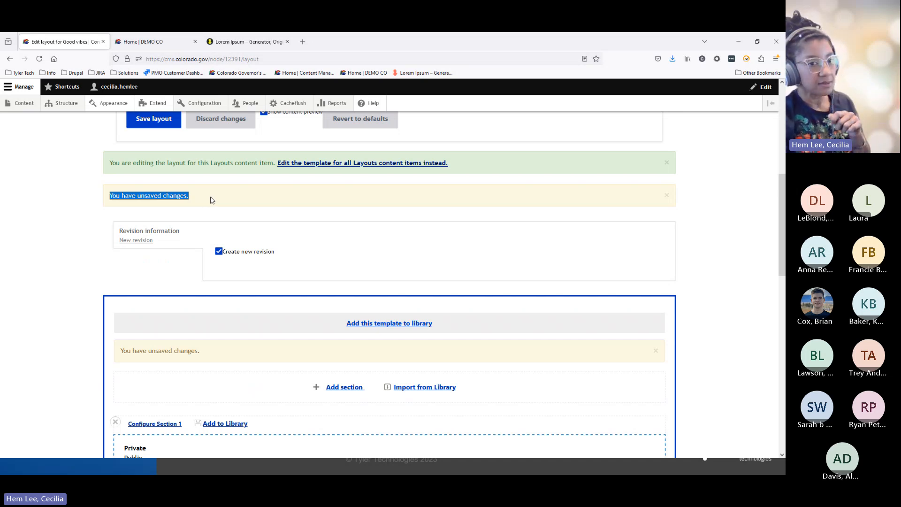
scroll(211, 201, "down", 7)
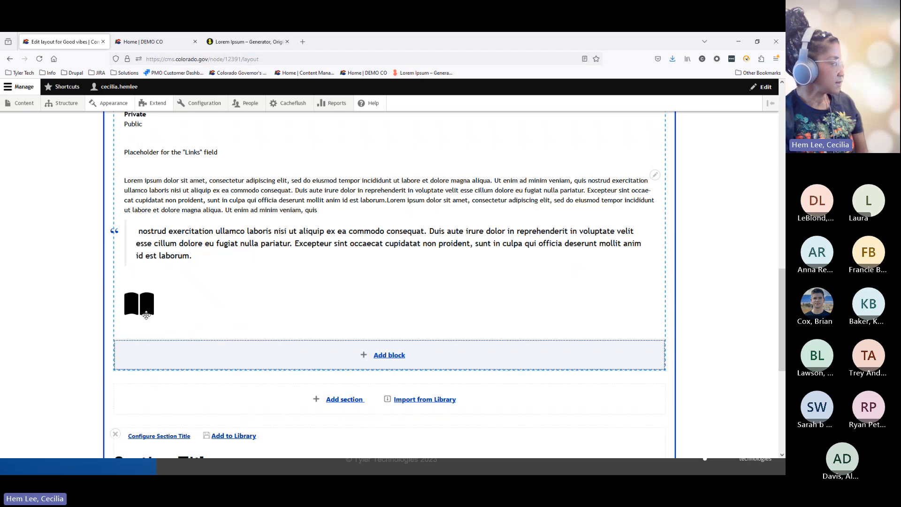
scroll(141, 309, "down", 5)
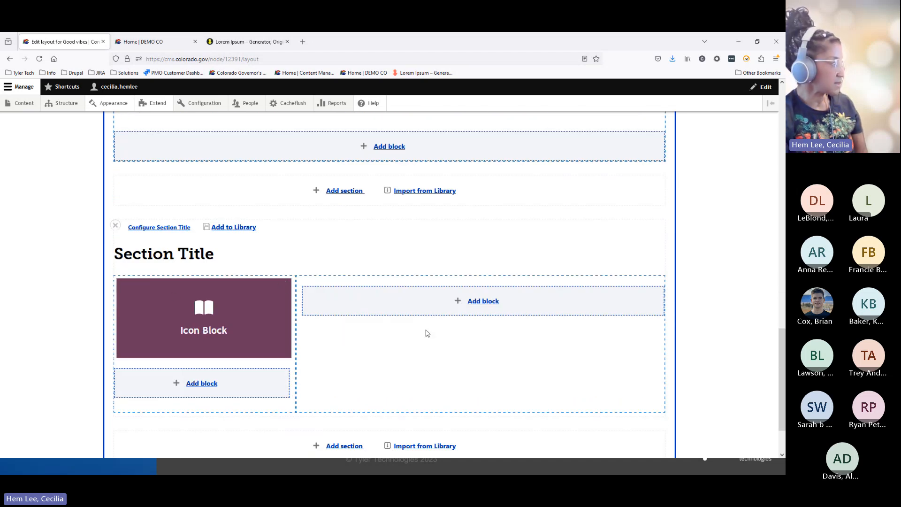
left_click(480, 302)
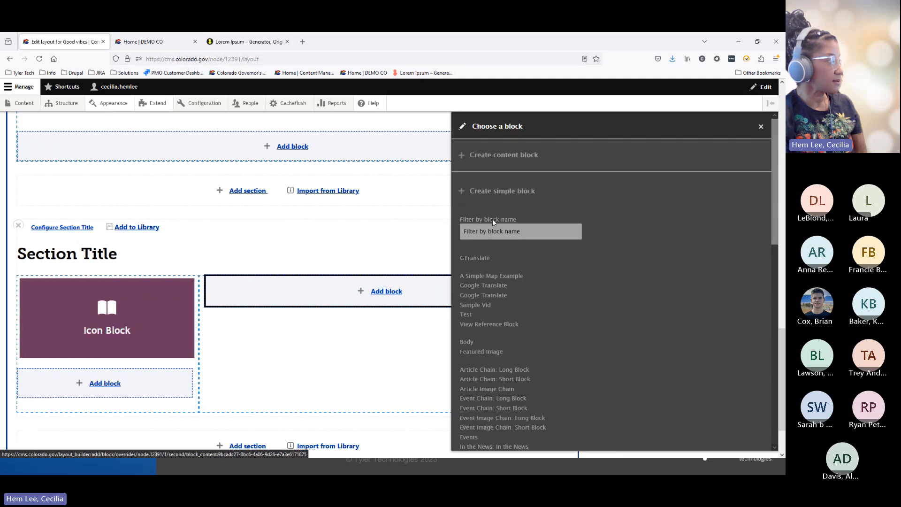
left_click(462, 161)
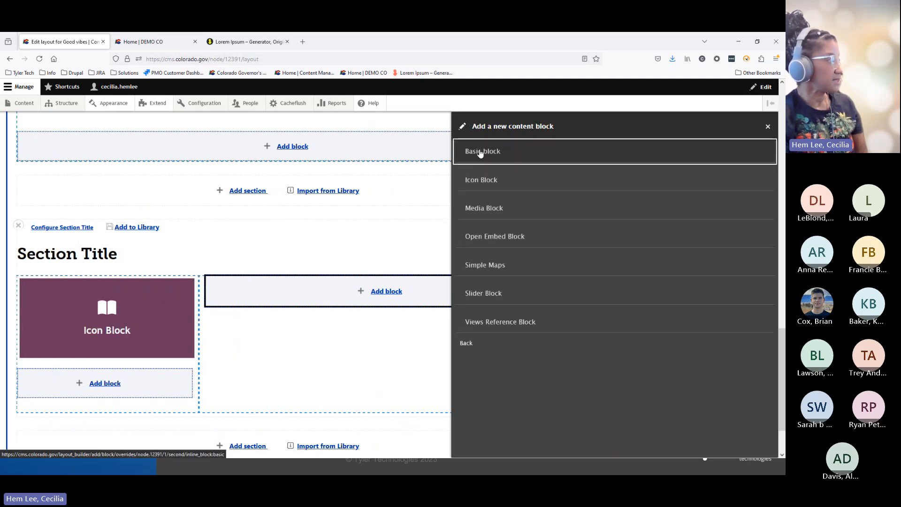
left_click(480, 152)
left_click(302, 354)
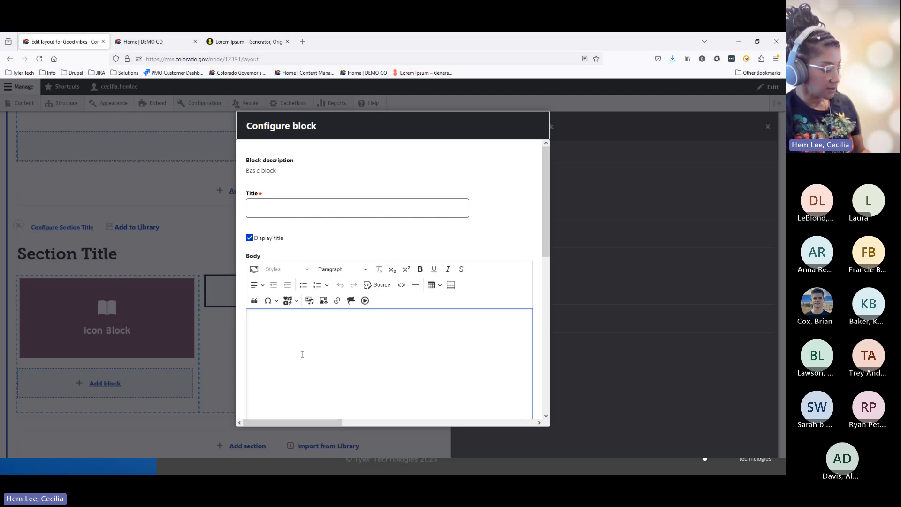
key("ctrl+v")
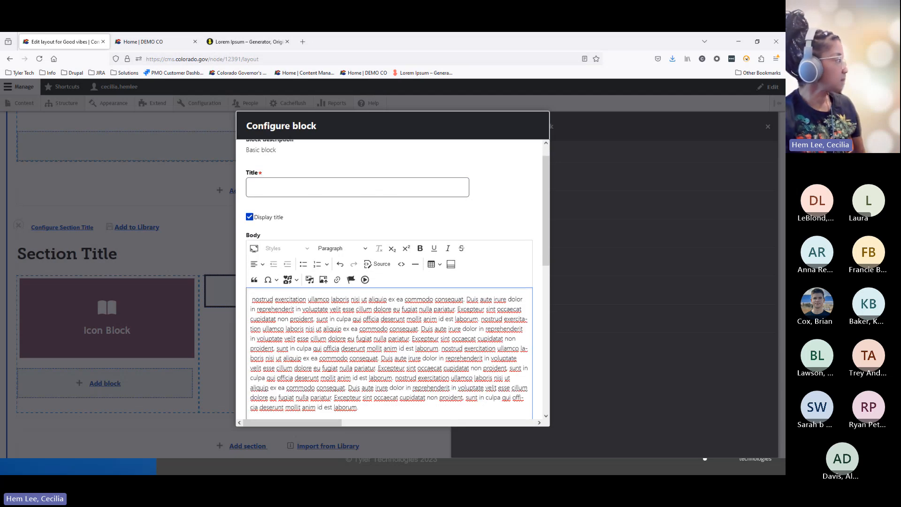
Step: Set the basic block's border to Border 2px, its rounded border to Rounded 4px and its shadow to Shadow
scroll(302, 356, "down", 2)
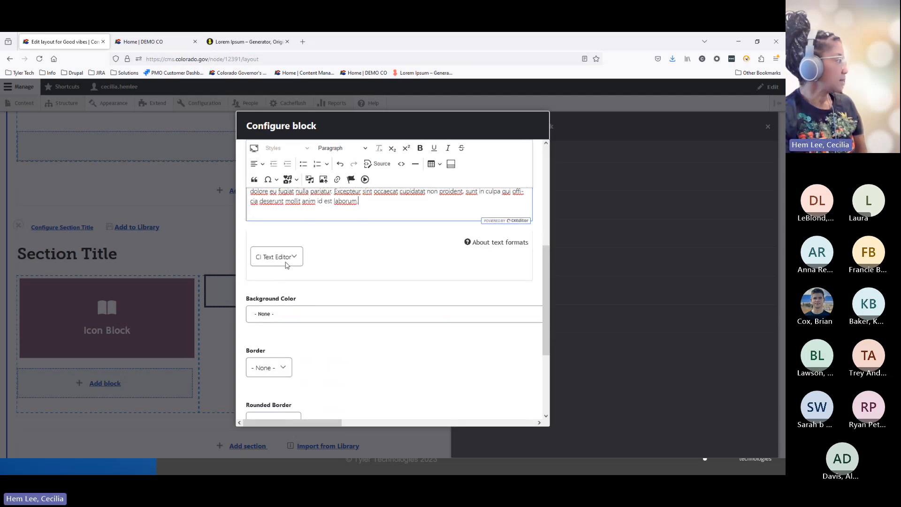
scroll(309, 313, "down", 5)
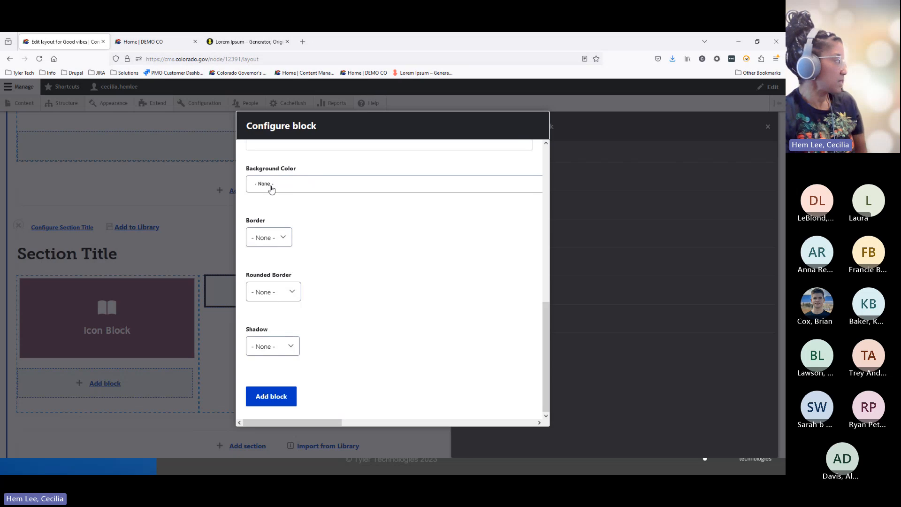
left_click(272, 239)
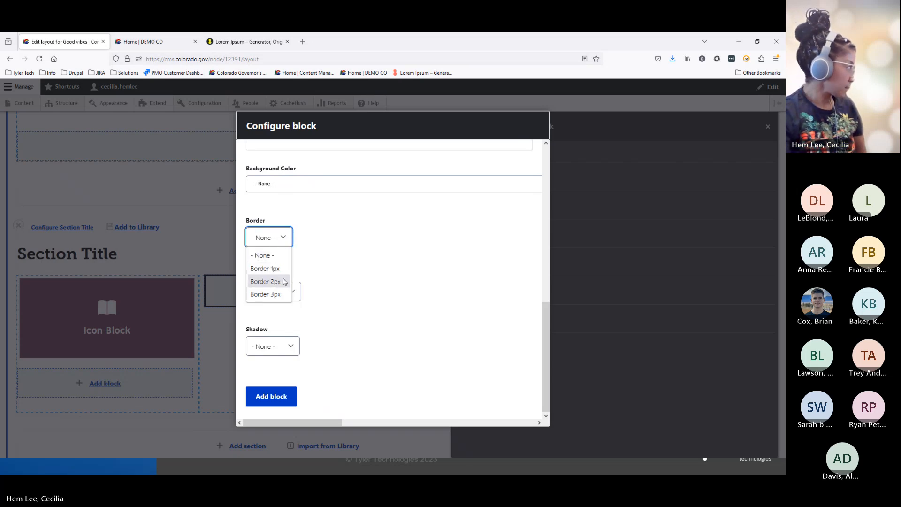
left_click(284, 282)
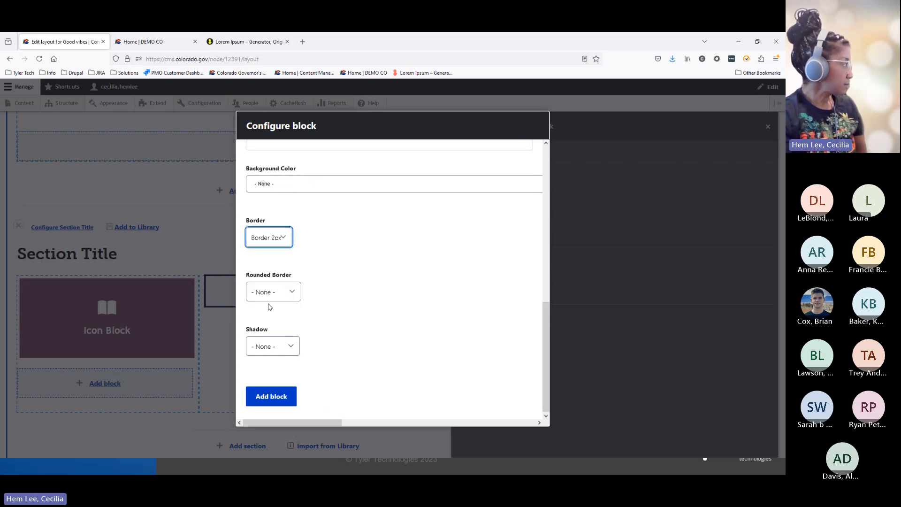
left_click(272, 296)
left_click(274, 322)
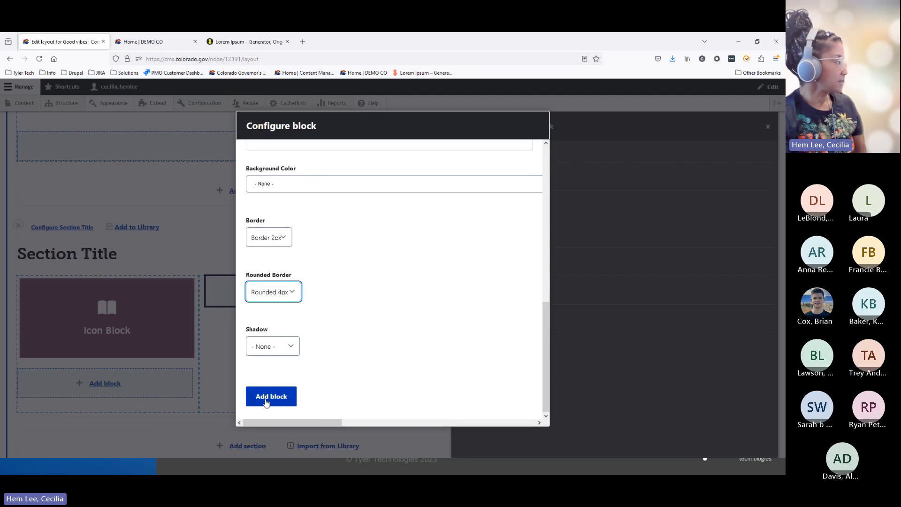
left_click(274, 353)
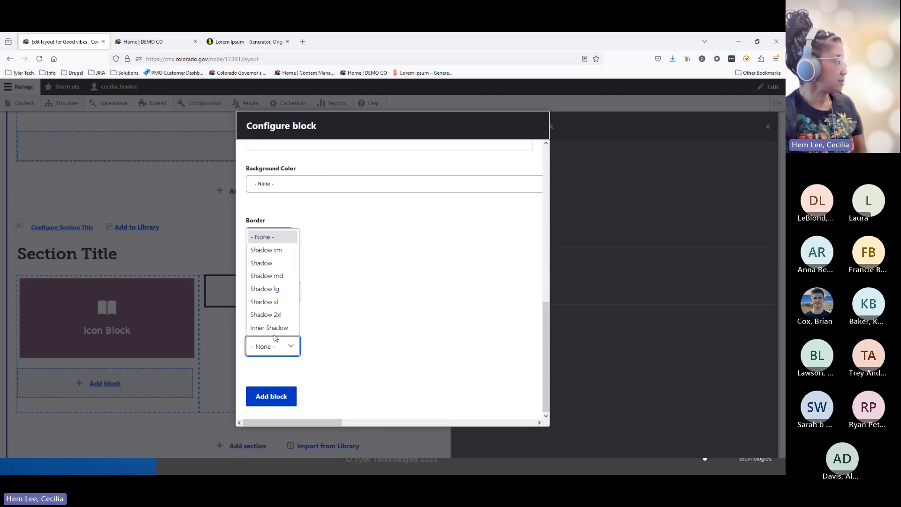
left_click(276, 263)
left_click(275, 394)
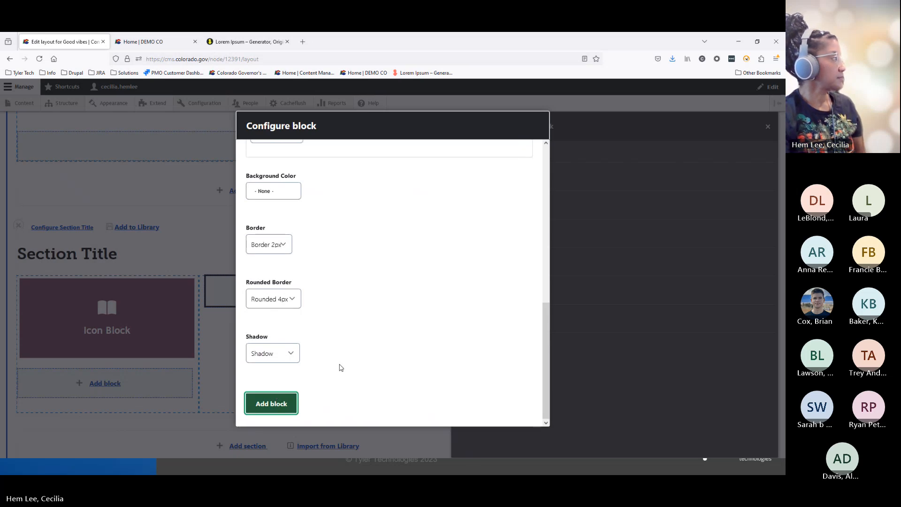
Step: Title the block "Basic Block" and add it to the layout
scroll(341, 367, "up", 9)
left_click(273, 205)
left_click(273, 205)
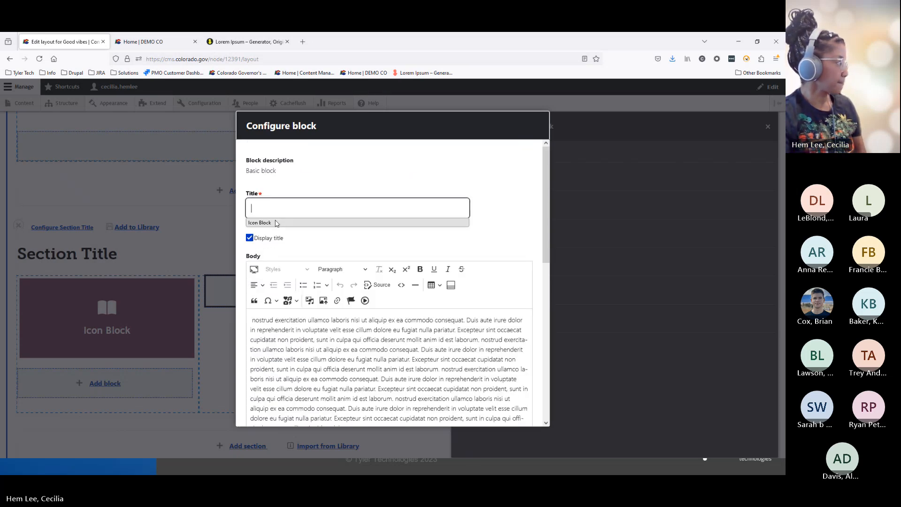
left_click(272, 197)
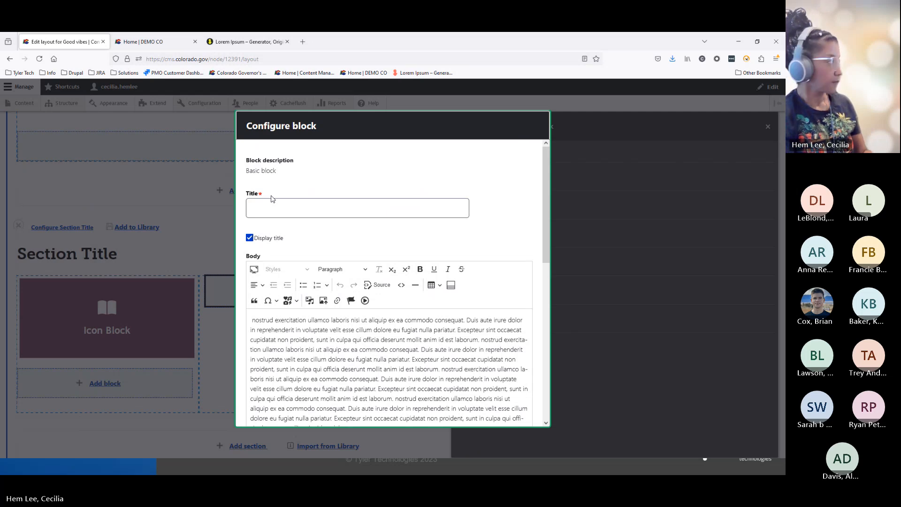
left_click(263, 205)
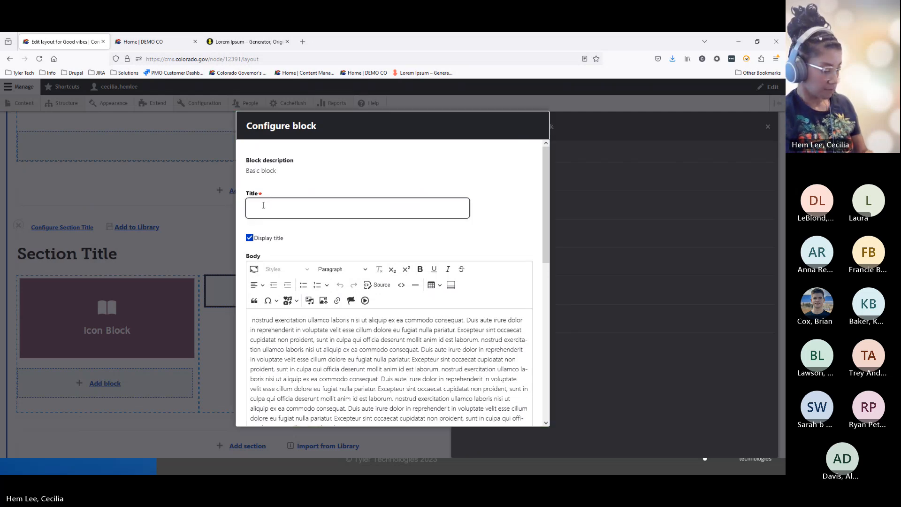
type("Basic Block")
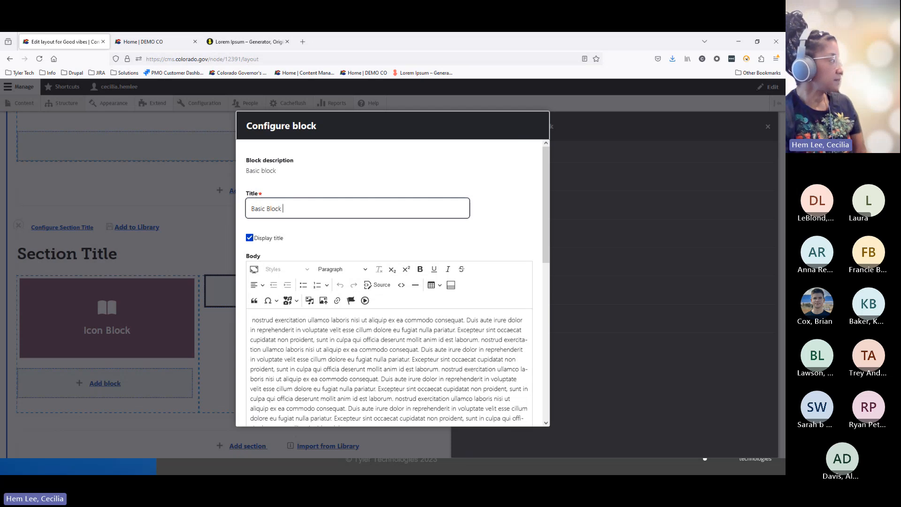
scroll(271, 328, "down", 10)
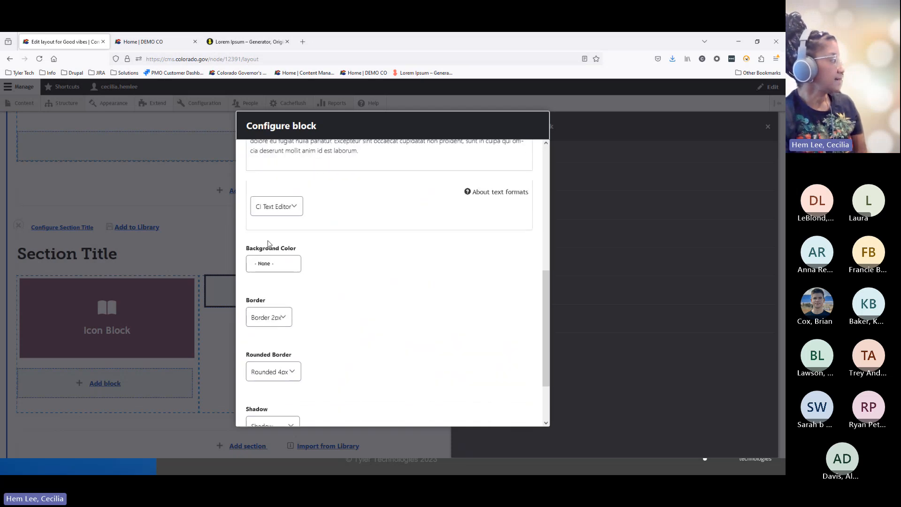
left_click(271, 404)
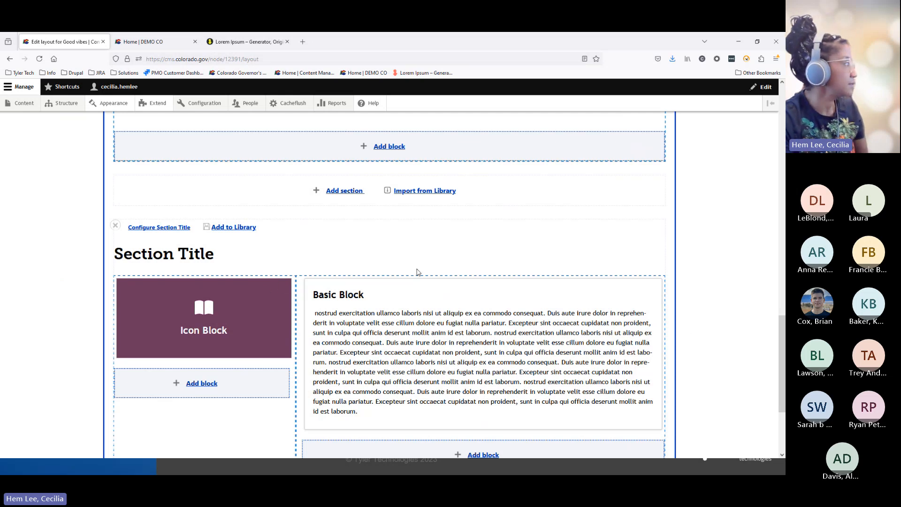
Step: Zoom the page out to 70% to look over both sections of the layout
scroll(463, 353, "up", 3)
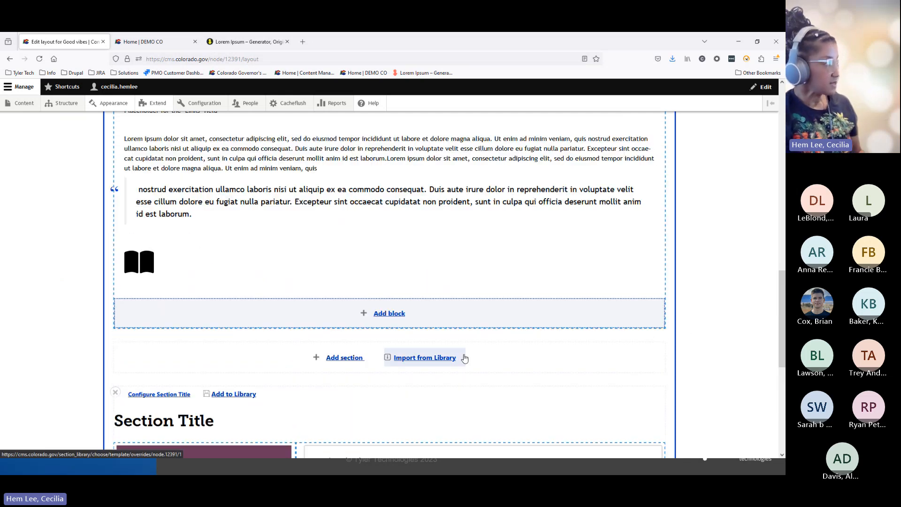
key("ctrl+minus")
key("ctrl+minus")
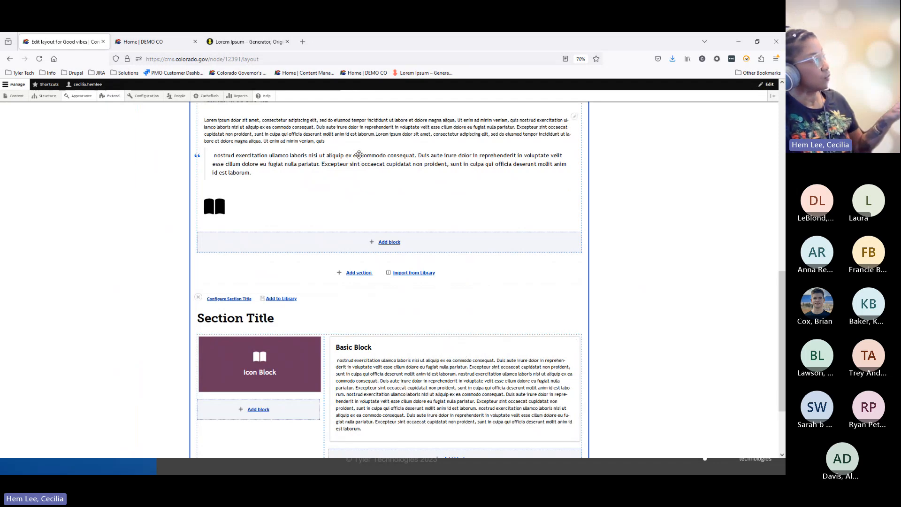
Step: Move the Icon Block above the Basic Block in the wide column, and from there to the end of Section 1
scroll(440, 332, "down", 2)
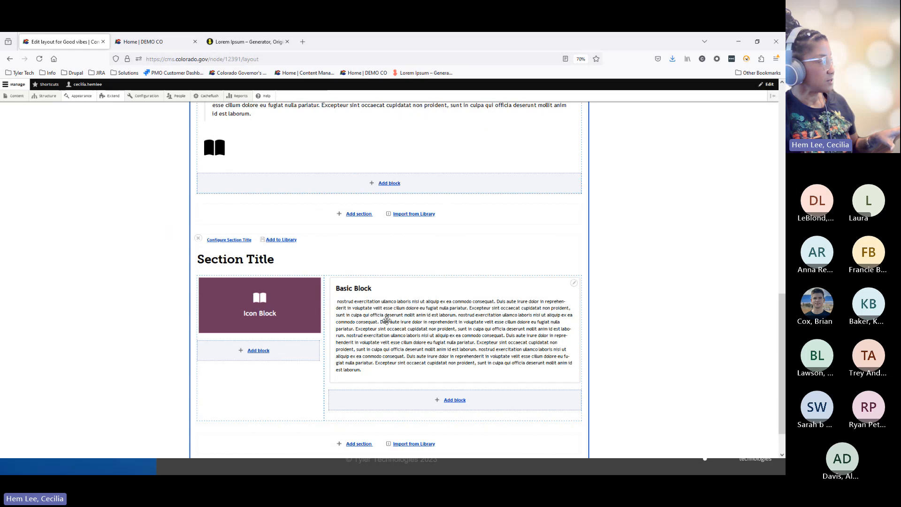
left_click_drag(240, 314, 381, 318)
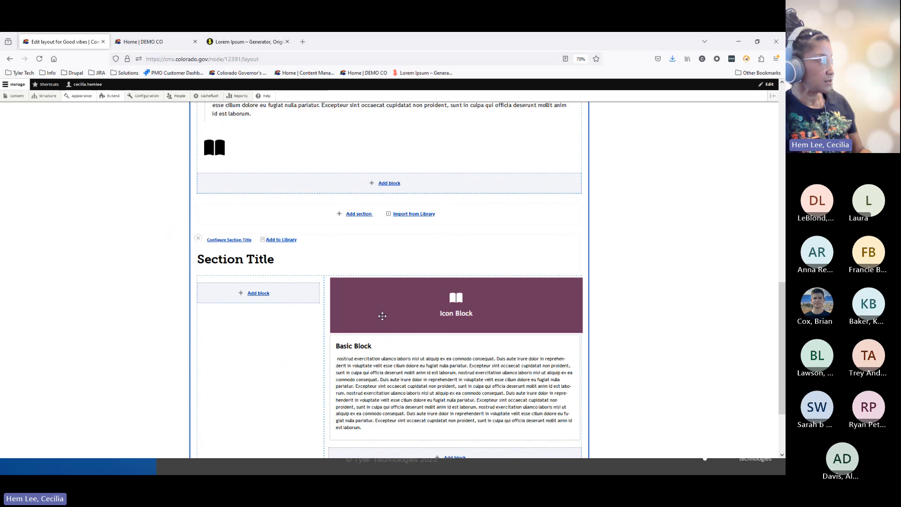
left_click_drag(382, 316, 319, 186)
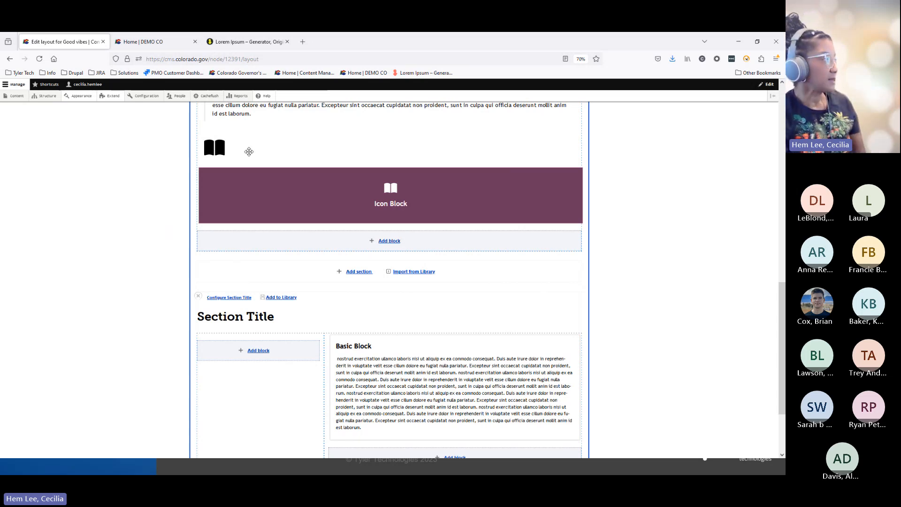
Step: Add a GTranslate block with its default settings to the empty narrow column of "Section Title"
scroll(267, 173, "down", 2)
scroll(474, 295, "down", 1)
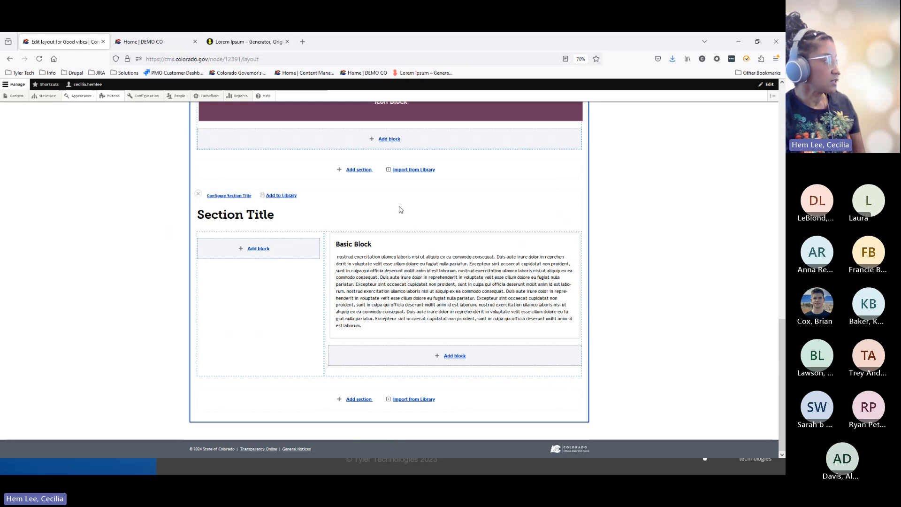
scroll(483, 314, "up", 1)
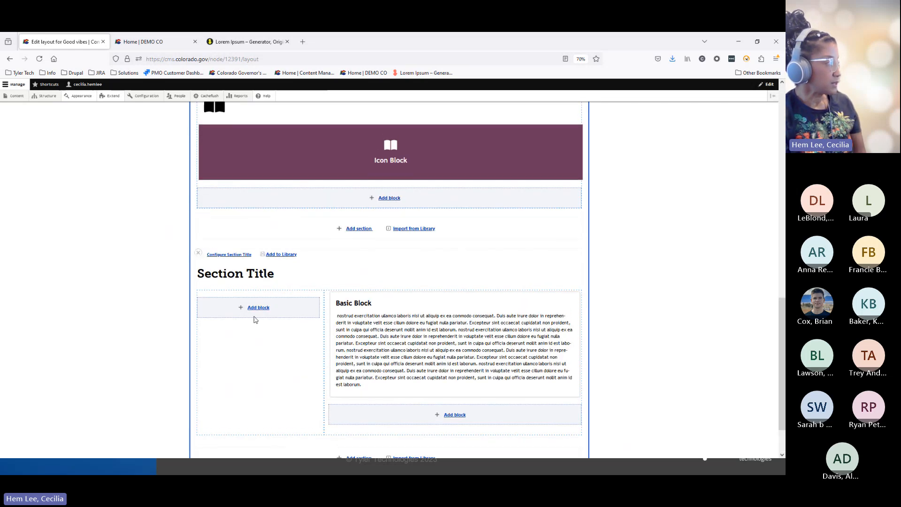
left_click(257, 307)
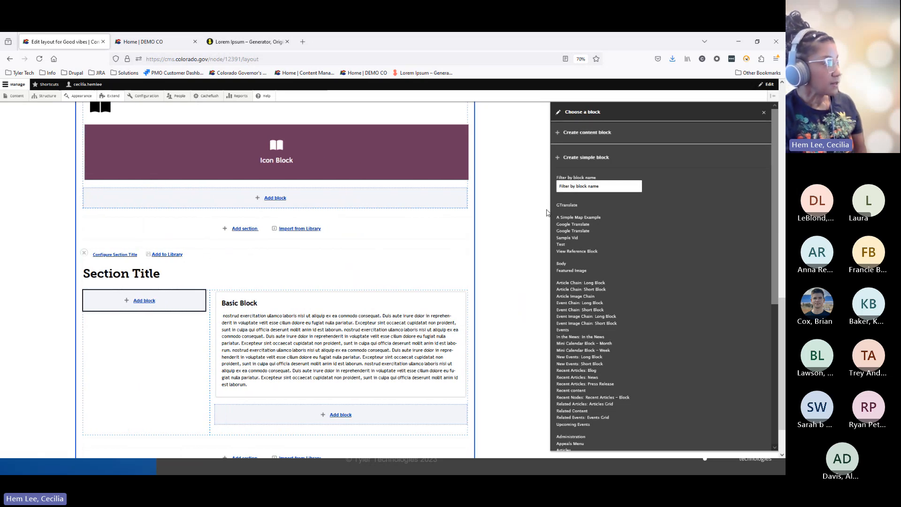
left_click(568, 206)
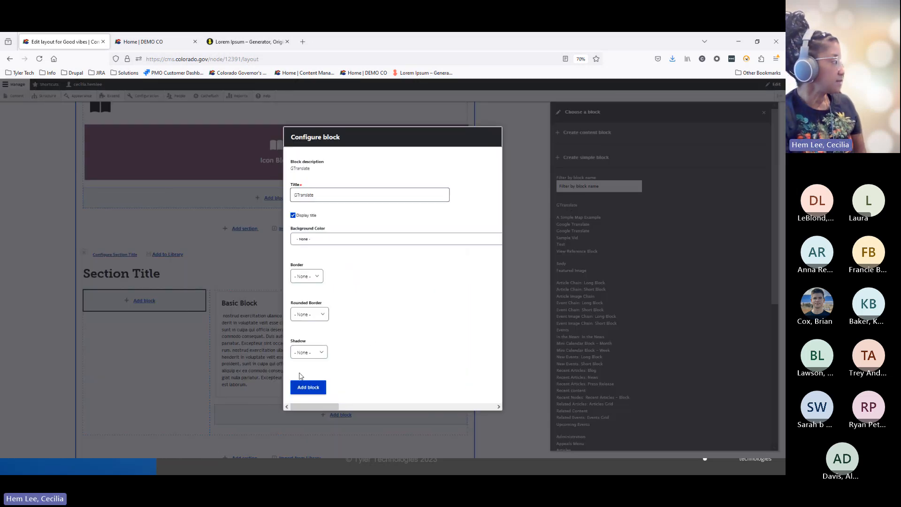
left_click(305, 386)
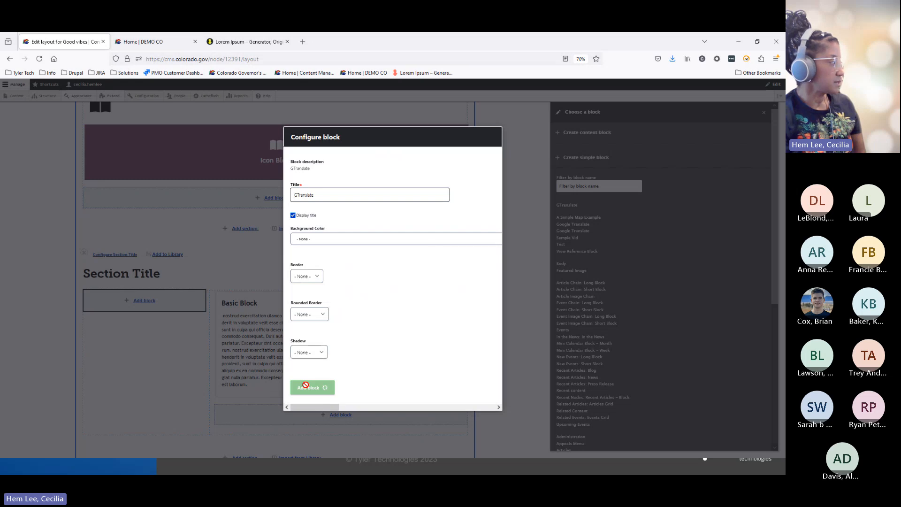
scroll(254, 336, "down", 1)
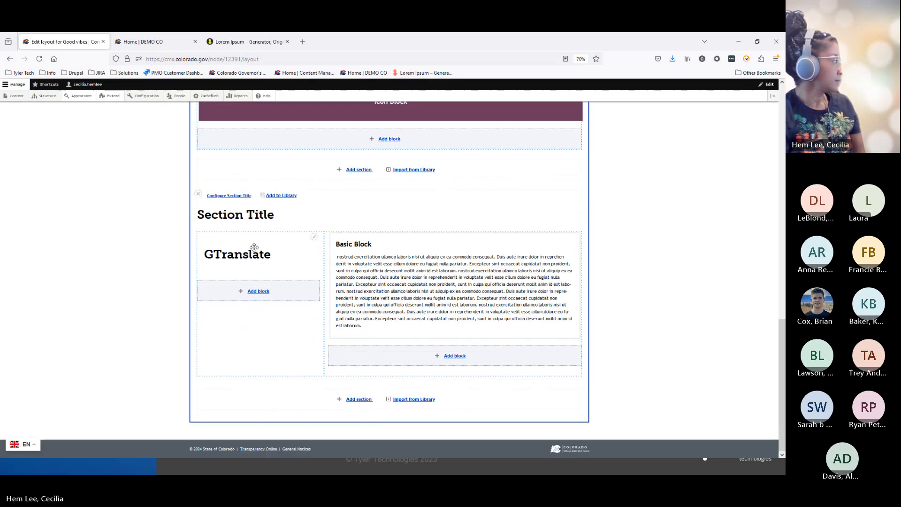
Step: Remove the GTranslate block from the narrow column of "Section Title"
scroll(359, 274, "up", 1)
scroll(358, 274, "up", 3)
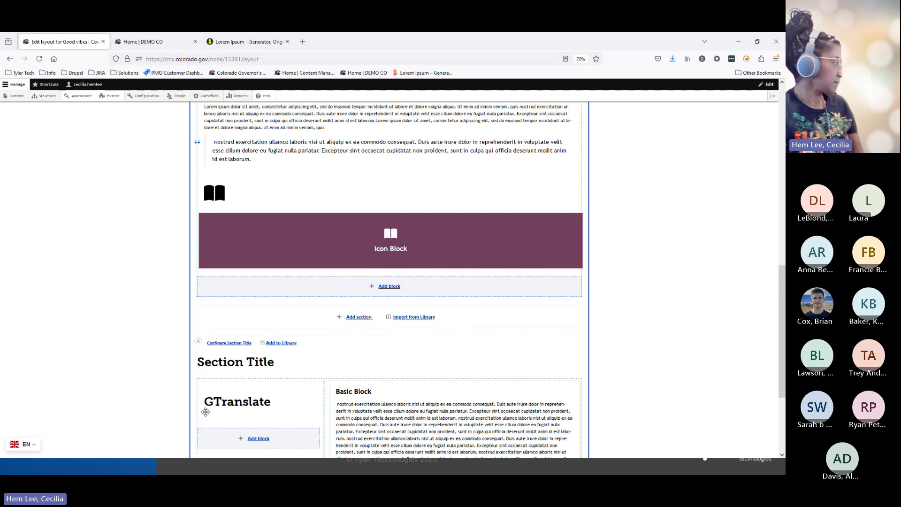
left_click(314, 387)
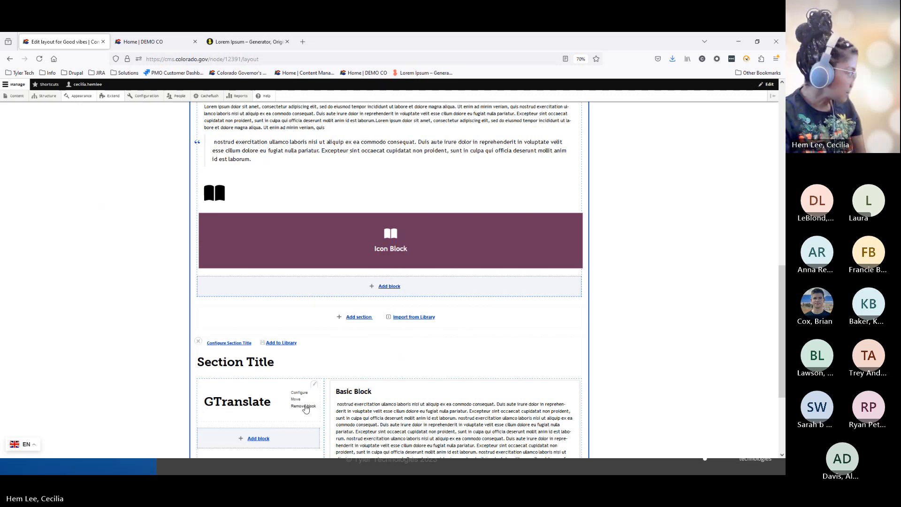
left_click(298, 406)
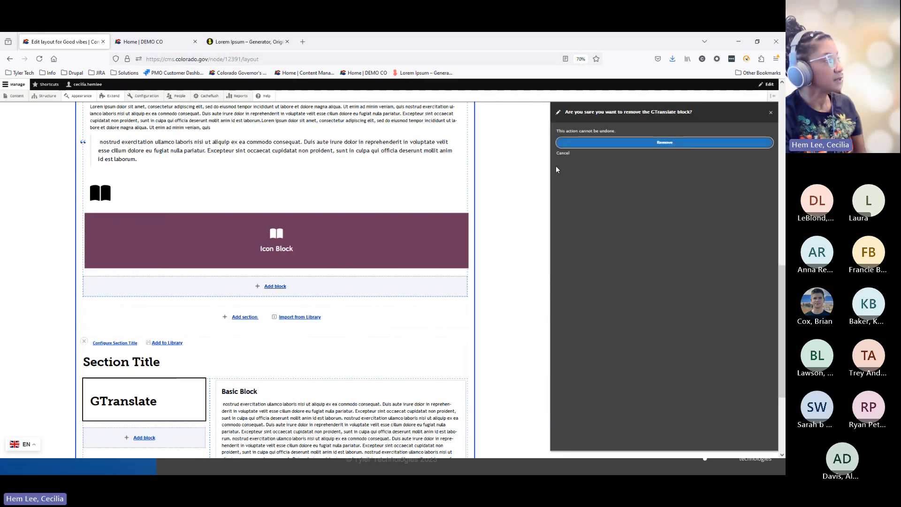
left_click(562, 145)
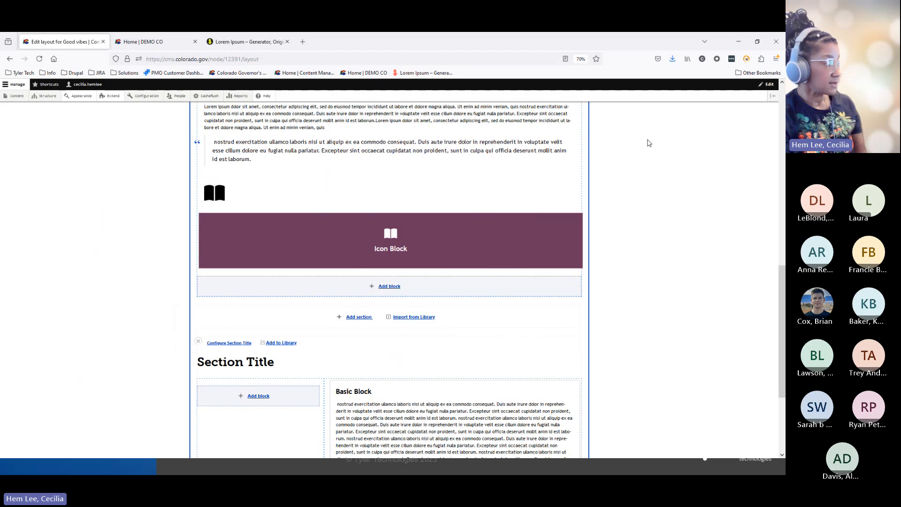
Step: Save the Good vibes layout and open the page's list of revisions
scroll(387, 339, "up", 8)
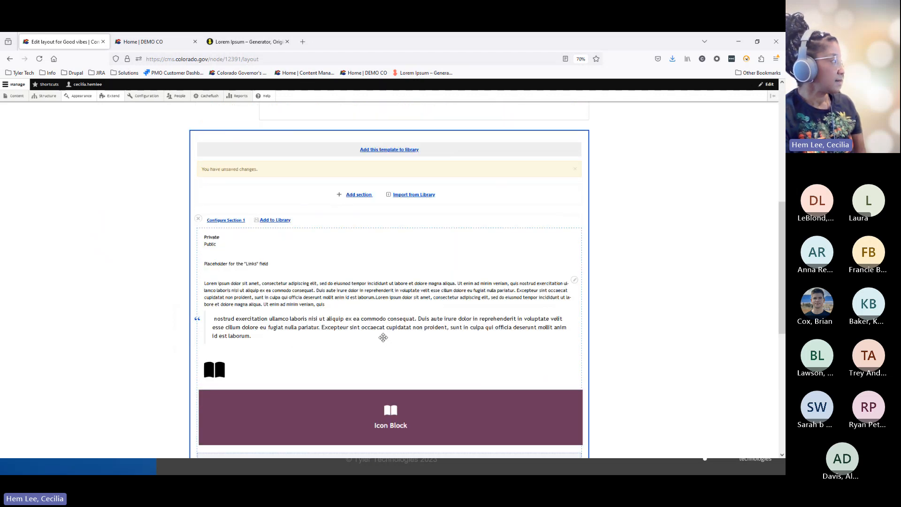
left_click(225, 154)
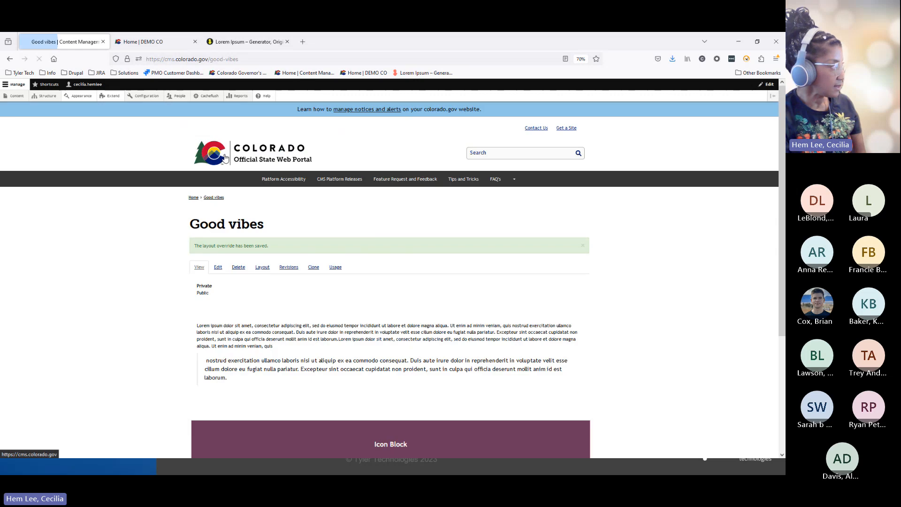
left_click(287, 269)
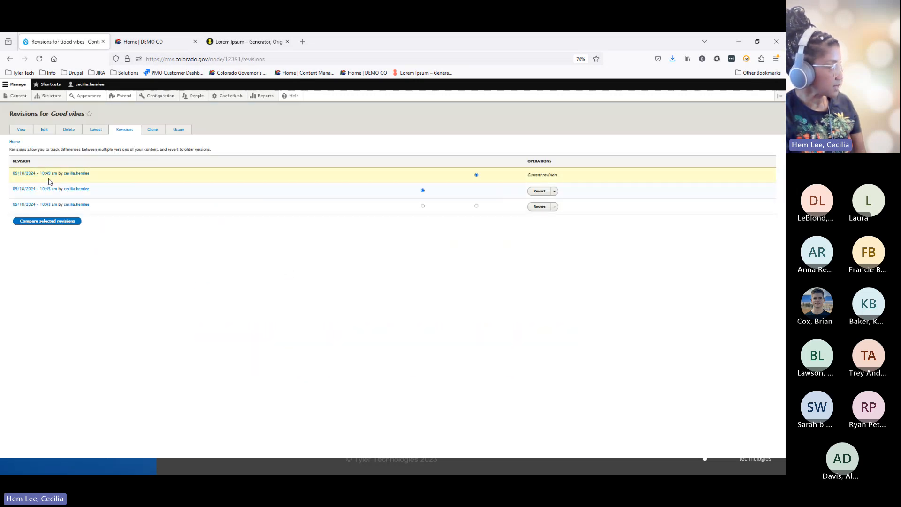
Step: Reopen the Good vibes layout for editing, look over its sections and check the training agenda slide
left_click(97, 132)
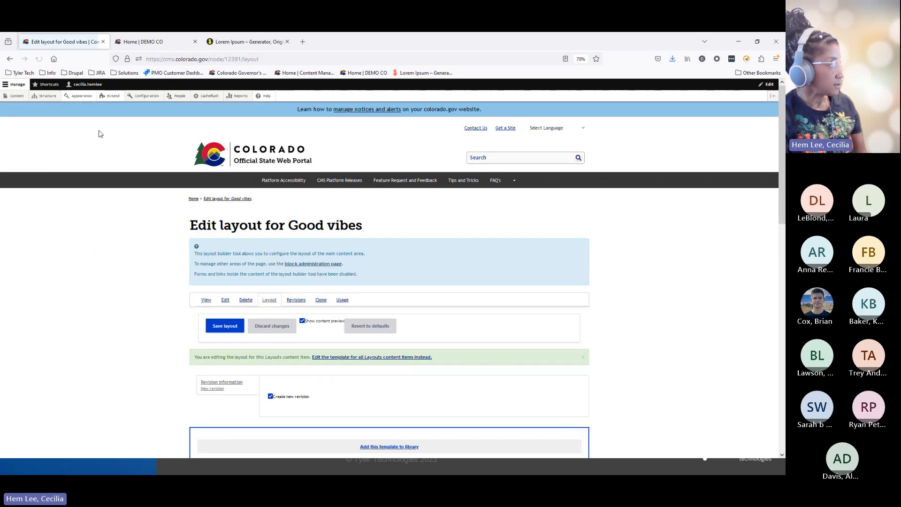
scroll(375, 369, "down", 6)
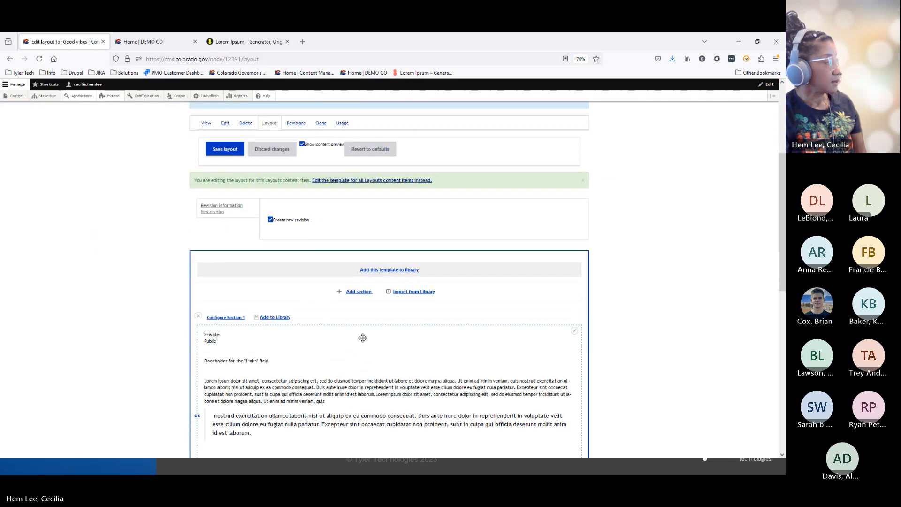
scroll(363, 341, "down", 3)
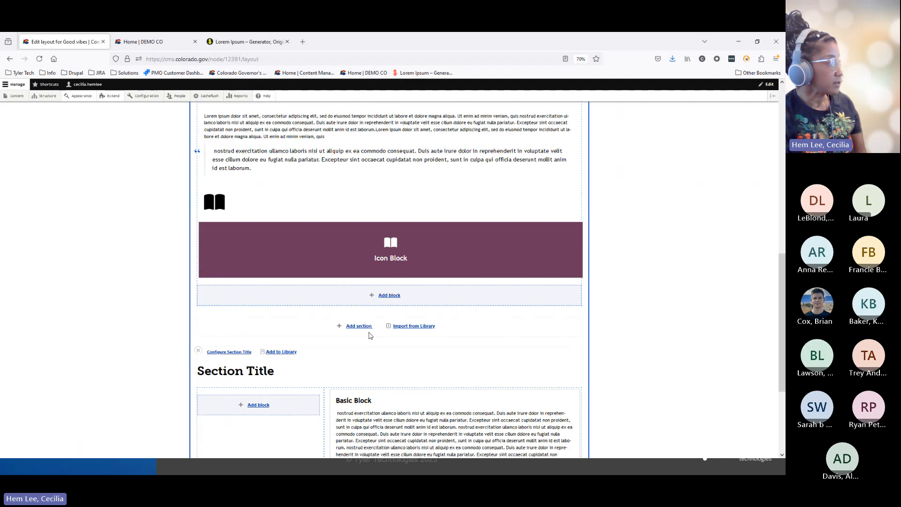
scroll(372, 333, "down", 4)
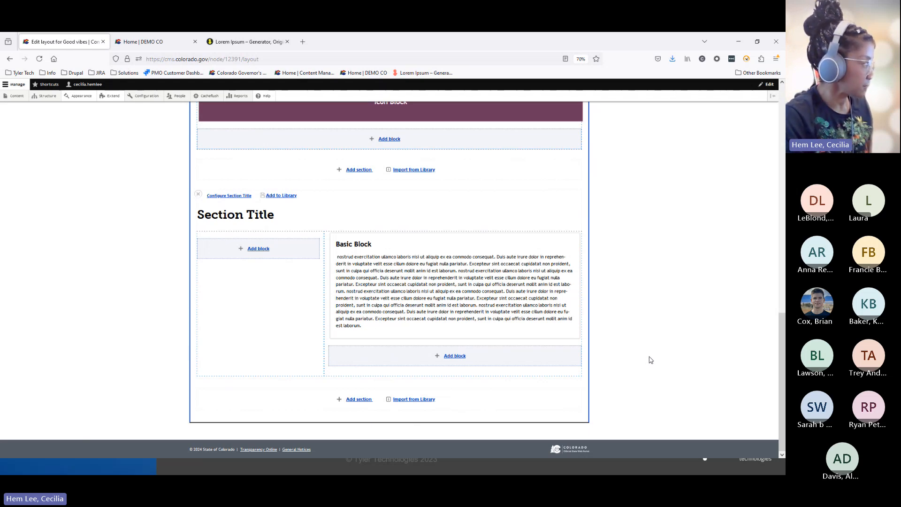
scroll(650, 359, "up", 6)
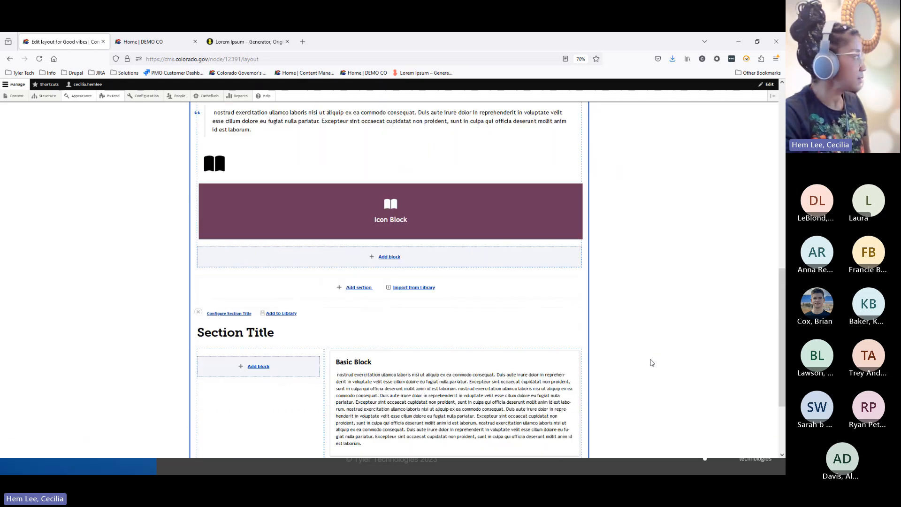
scroll(651, 362, "up", 7)
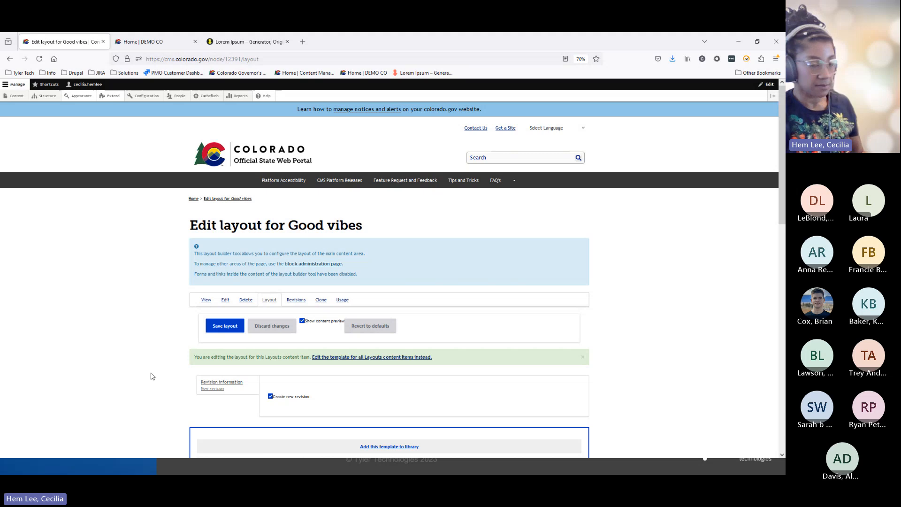
key("alt+Tab")
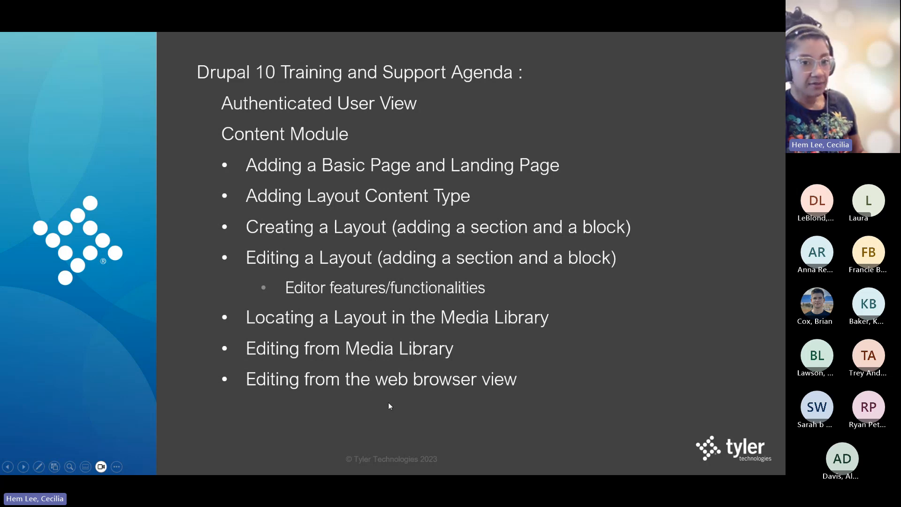
key("alt+Tab")
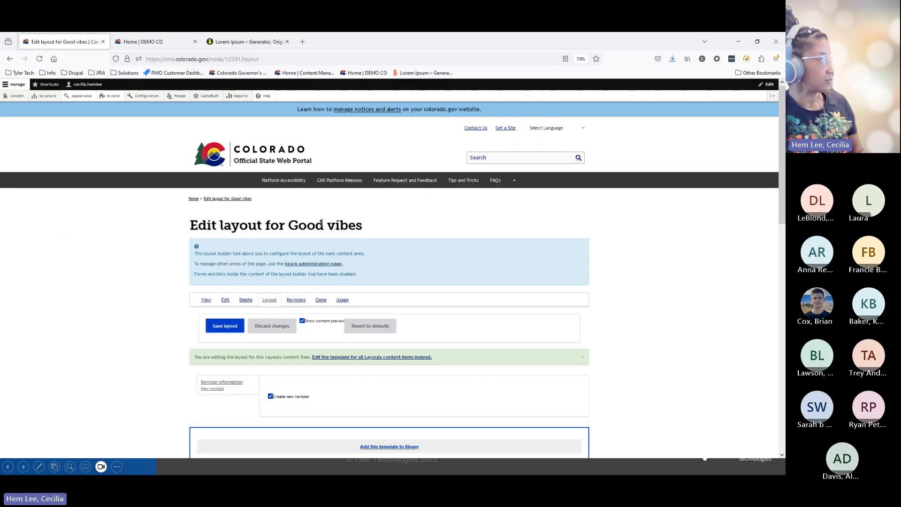
Step: Create a content block of type Basic block in the empty narrow column of "Section Title"
scroll(130, 267, "down", 3)
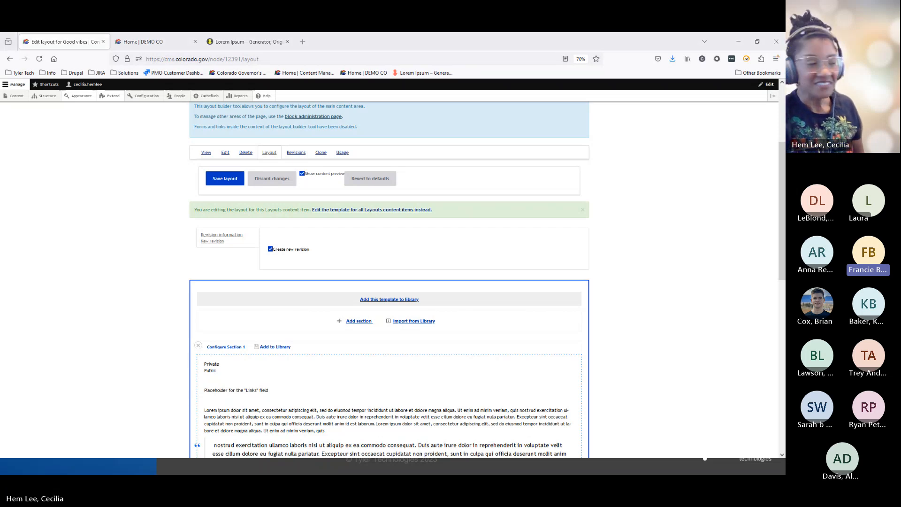
scroll(275, 339, "down", 1)
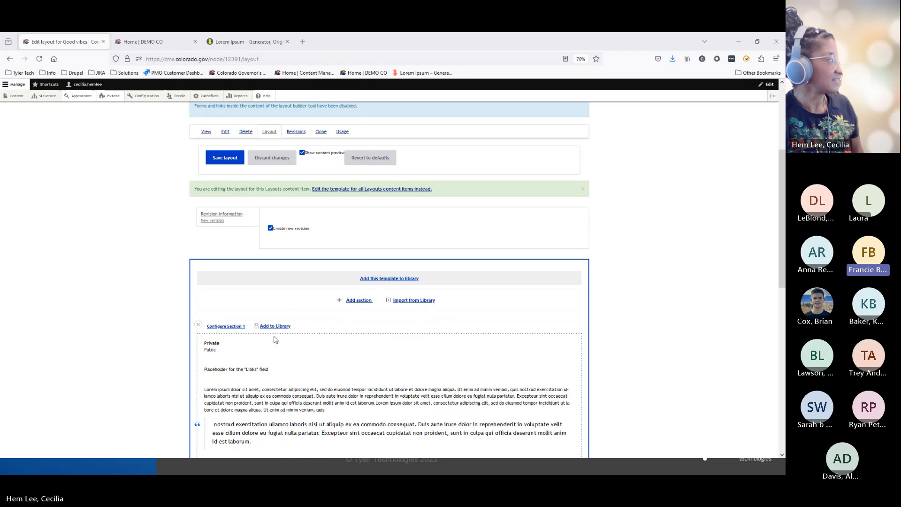
scroll(275, 340, "down", 2)
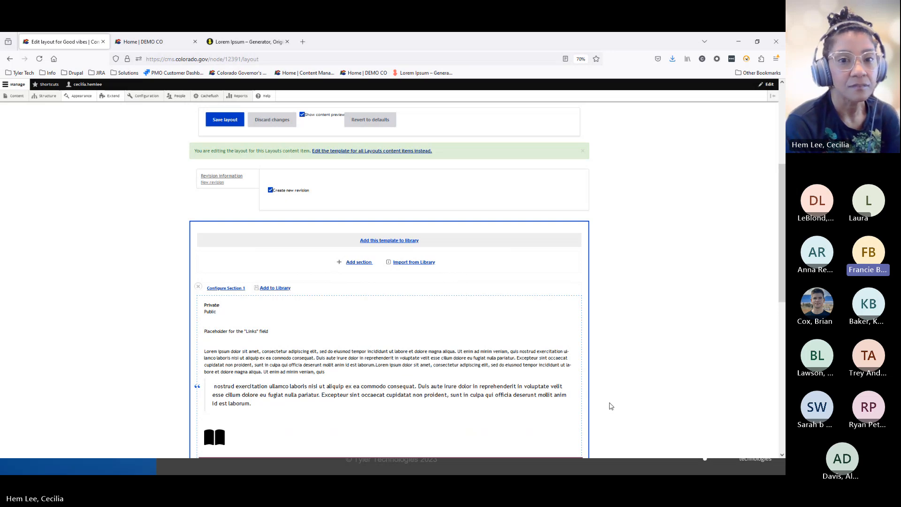
scroll(611, 407, "down", 1)
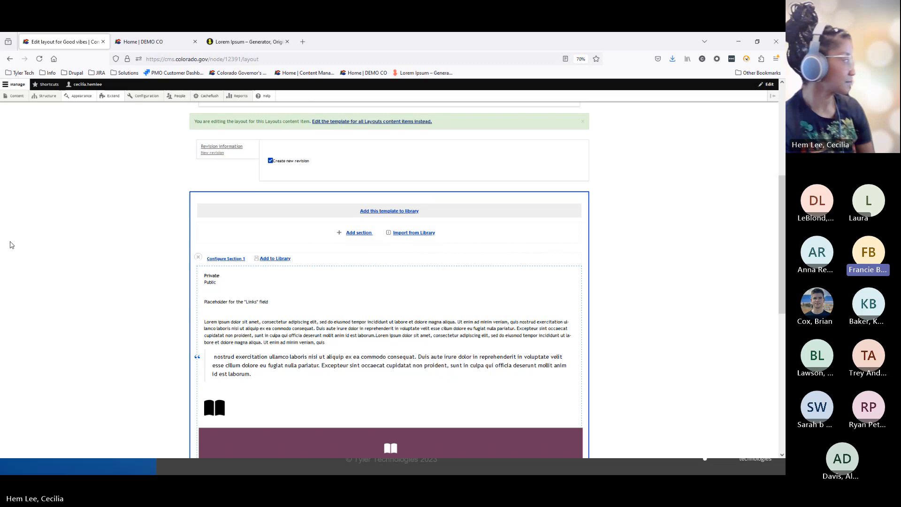
scroll(19, 221, "down", 5)
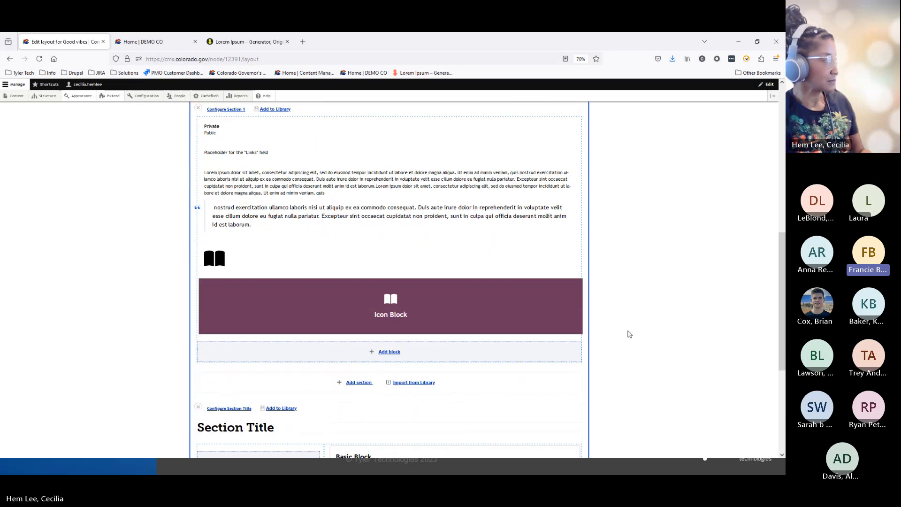
scroll(629, 334, "down", 5)
scroll(610, 298, "down", 2)
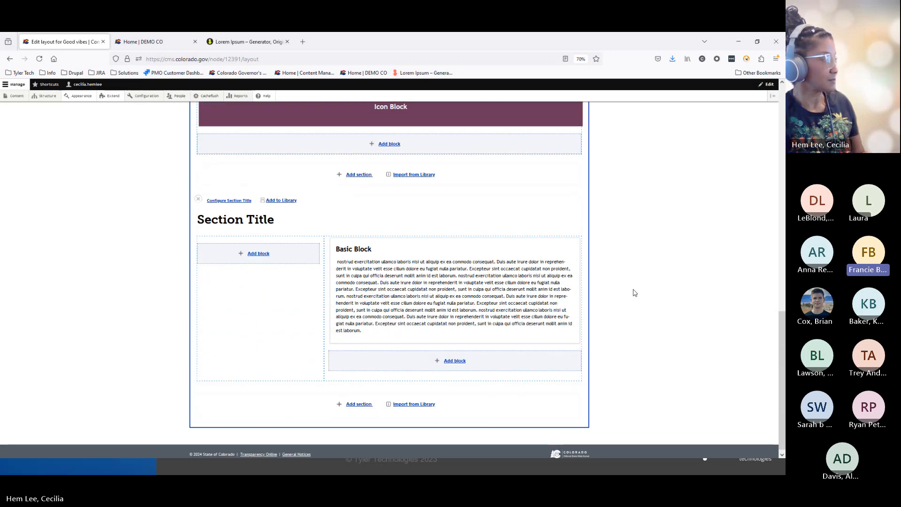
left_click(257, 250)
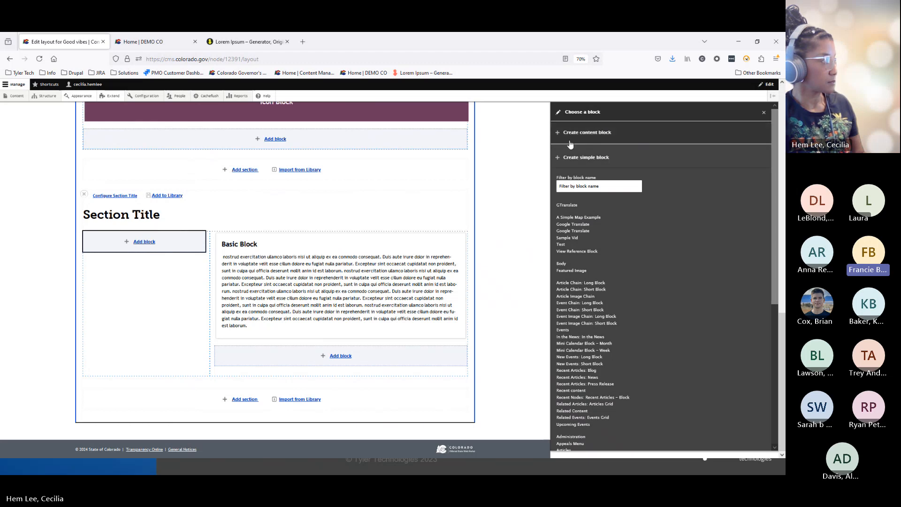
left_click(558, 134)
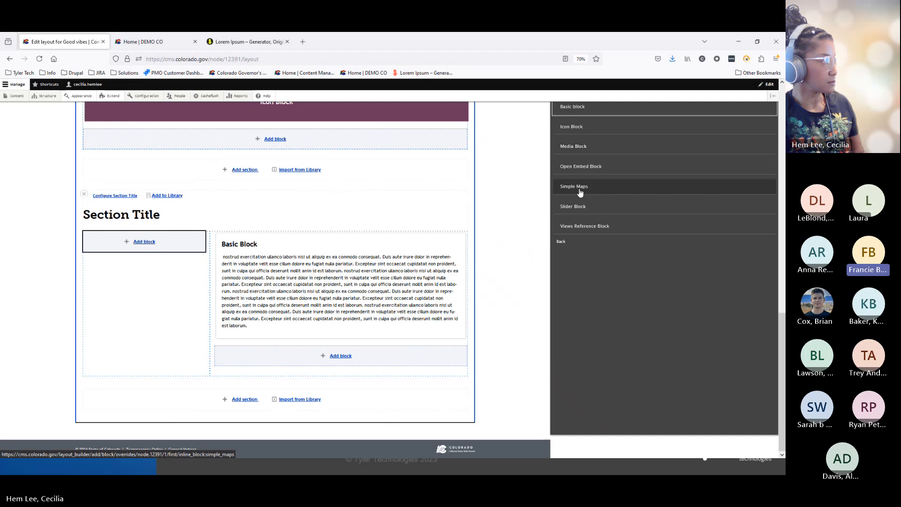
left_click(572, 108)
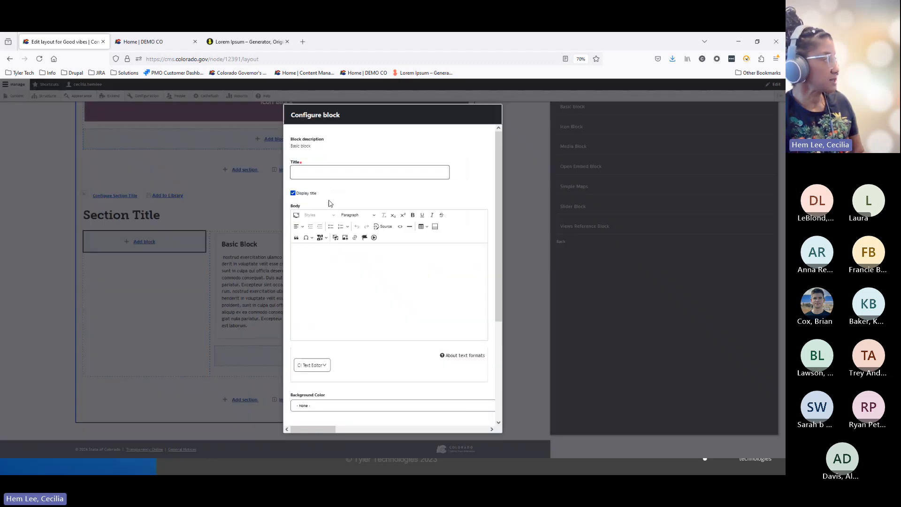
Step: Title the new basic block "Lorem"
left_click(327, 174)
key("ctrl+v")
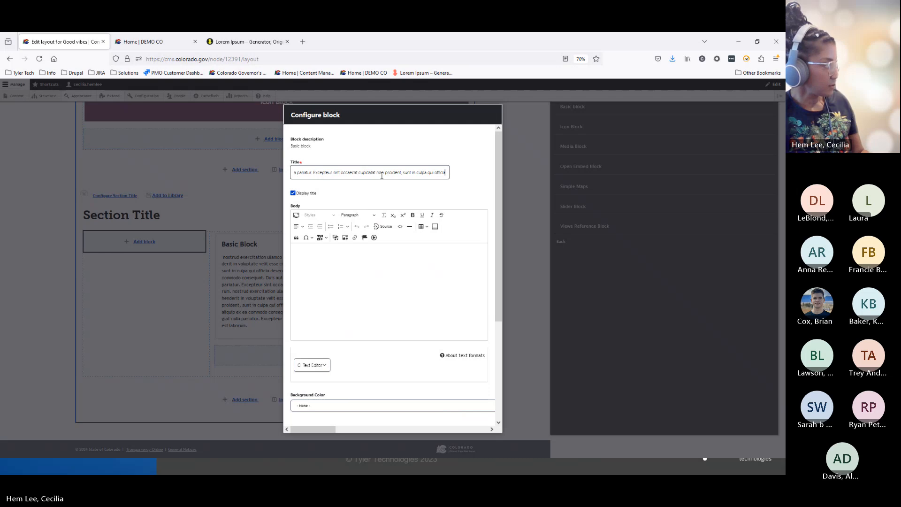
key("ctrl+a")
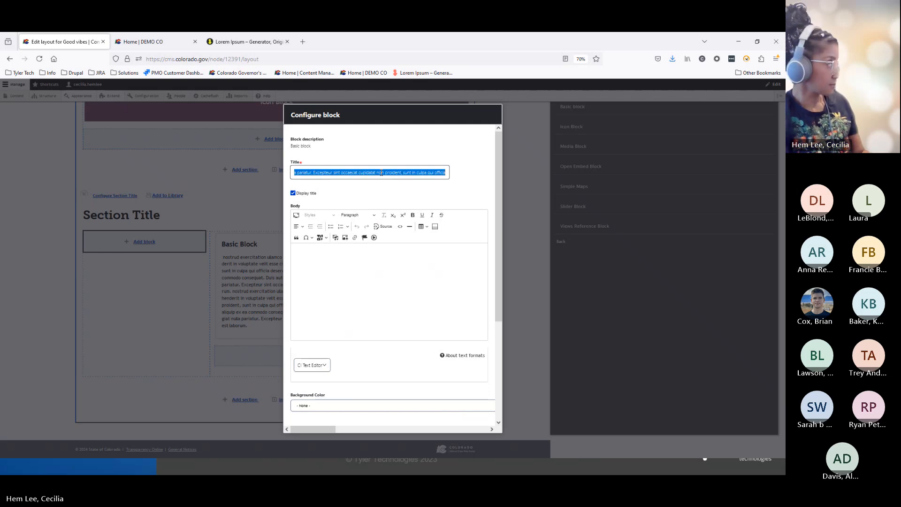
key("BackSpace")
type("Lorem")
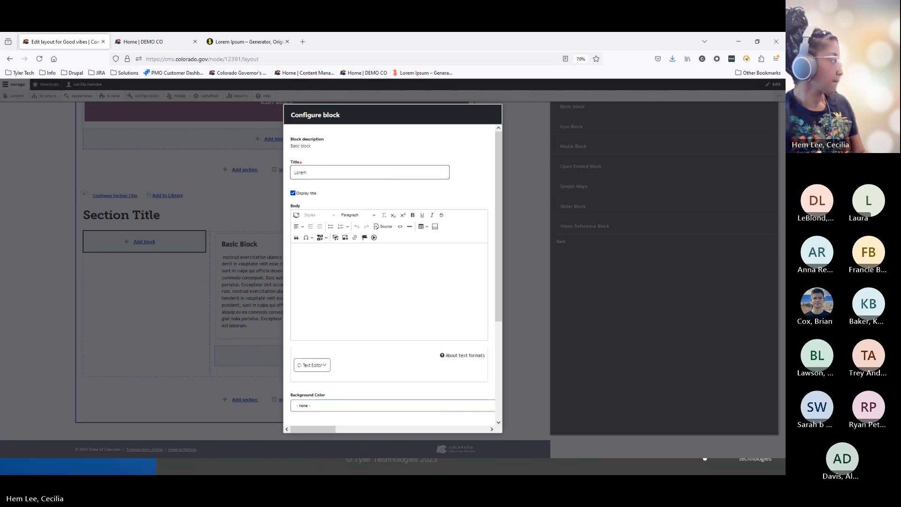
Step: Fill the block's body with the copied "nostrud exercitation ullamco" placeholder text and add the block to the layout
left_click(332, 292)
type("nostrud exercitation ullamco laboris nisi ut aliquip ex ea commodo consequat. Duis aute irure dolor in reprehenderit in voluptate velit esse cillum dolore eu fugiat nulla pariatur. Excepteur sint occaecat cupidatat non proident, sunt in culpa qui officia deserunt mollit anim id est laborum. nostrud exercitation ullamco laboris nisi ut aliquip ex ea commodo consequat. Duis aute irure dolor in reprehenderit in voluptate velit esse cillum dolore eu fugiat nulla pariatur. Excepteur sint occaecat cupidatat non proident, sunt in culpa qui officia deserunt mollit anim id est laborum.")
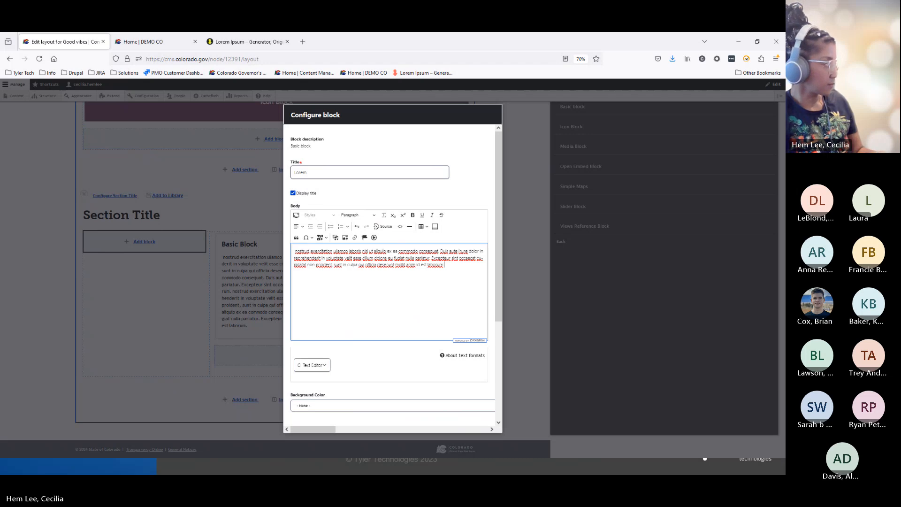
scroll(394, 282, "down", 5)
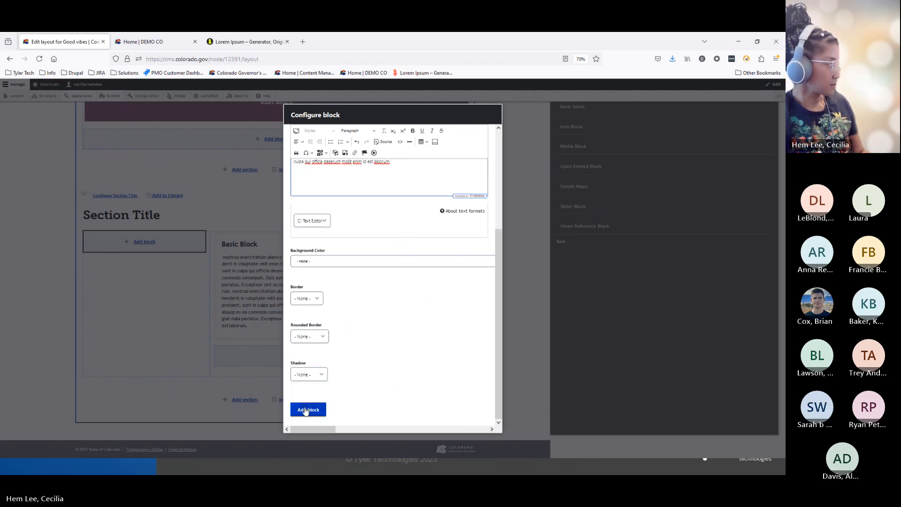
left_click(305, 407)
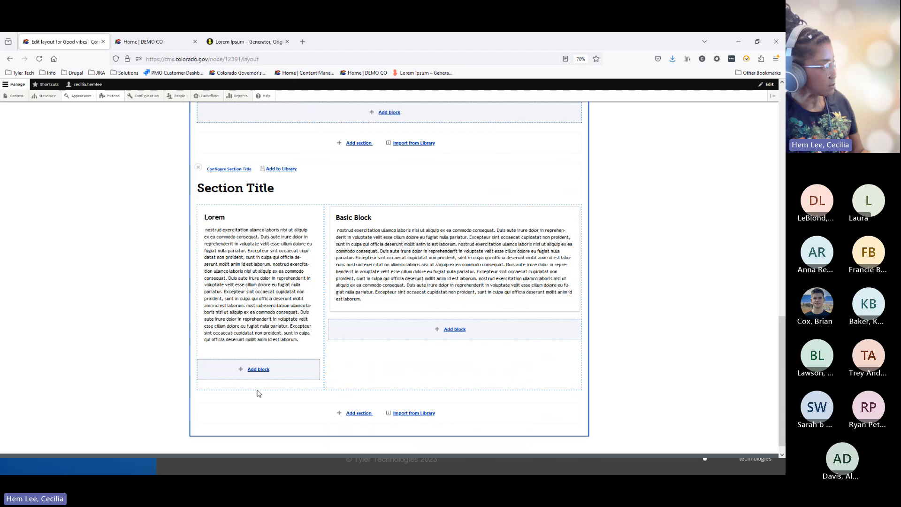
Step: Create a Simple Maps content block below the Lorem block in the narrow column and title it "Map"
left_click(249, 371)
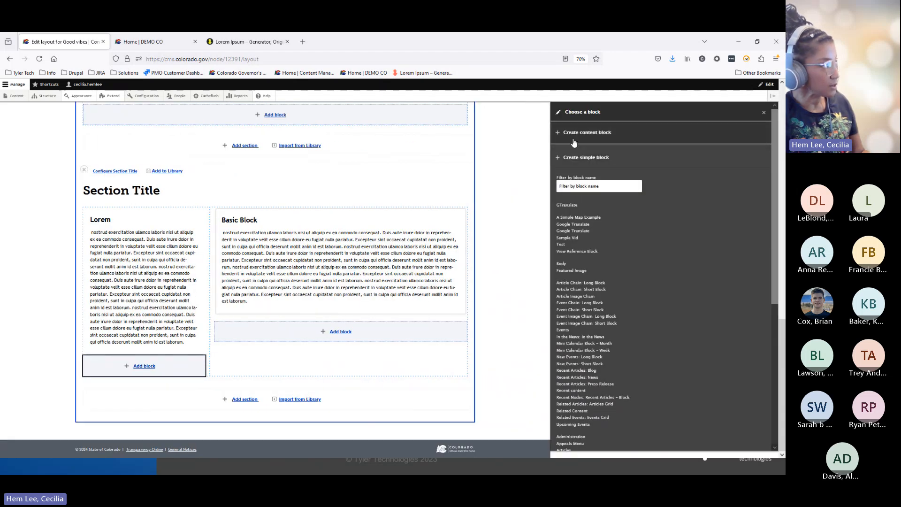
left_click(573, 133)
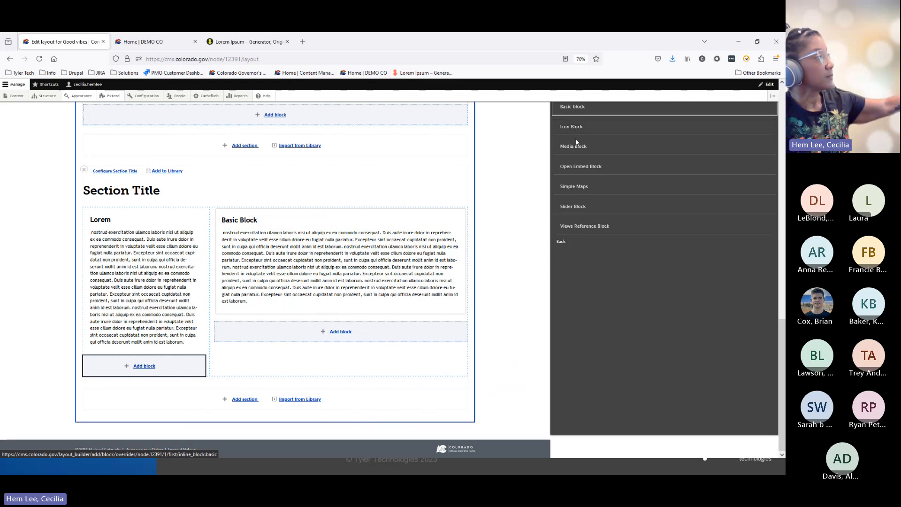
left_click(578, 188)
left_click(313, 170)
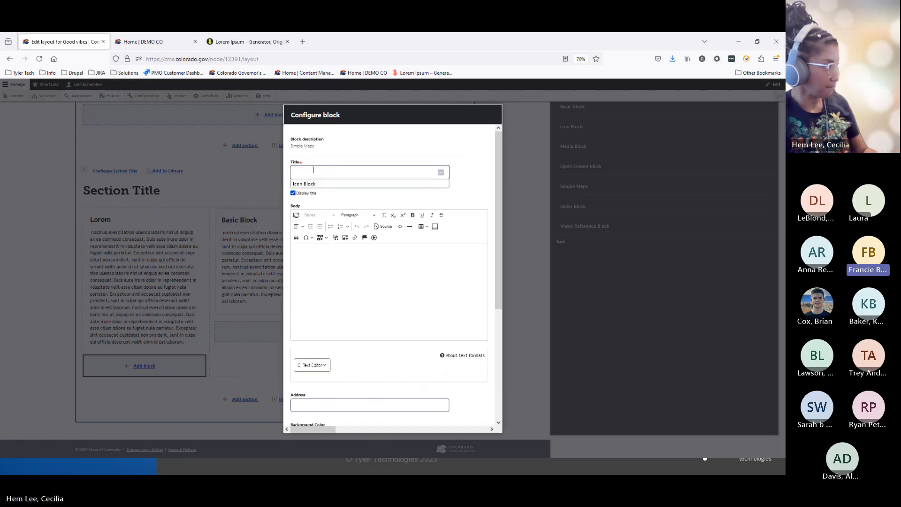
type("Map")
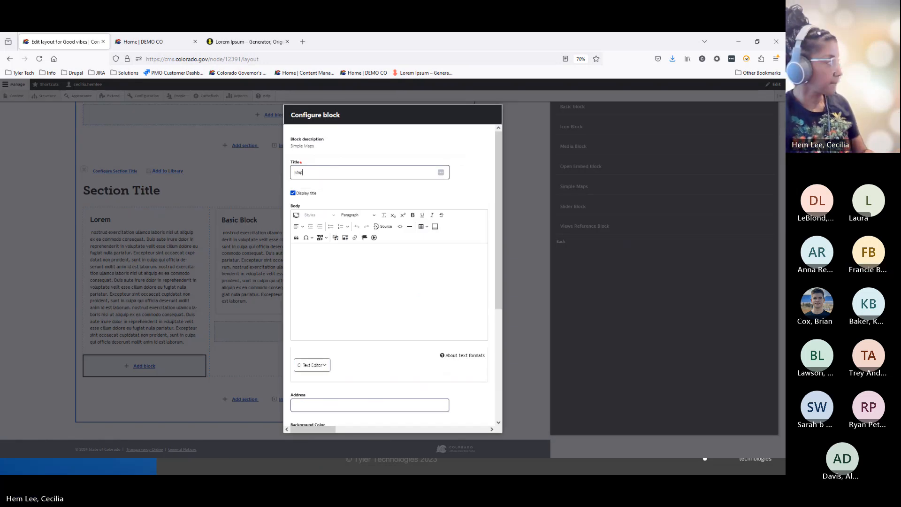
left_click(337, 283)
scroll(314, 302, "down", 3)
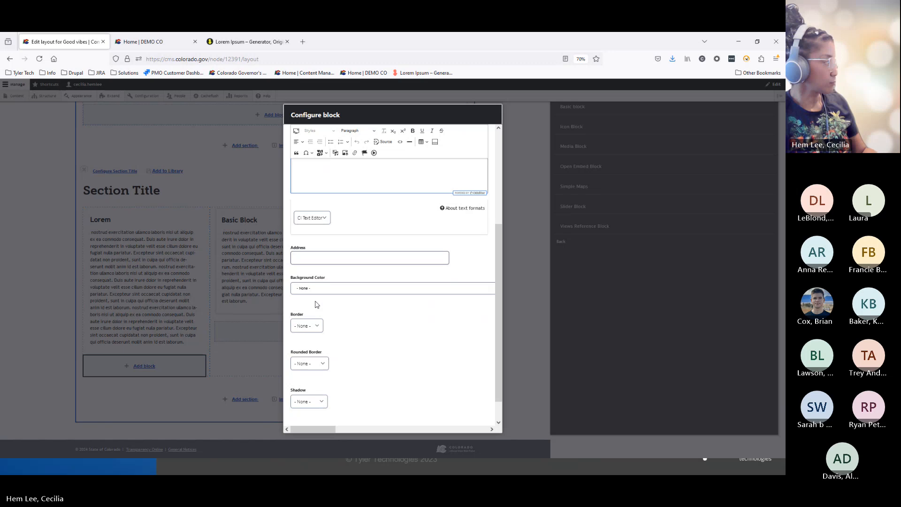
Step: Enter the street address for the map, set the background color to Tree Green and add the block
left_click(303, 258)
type("1999")
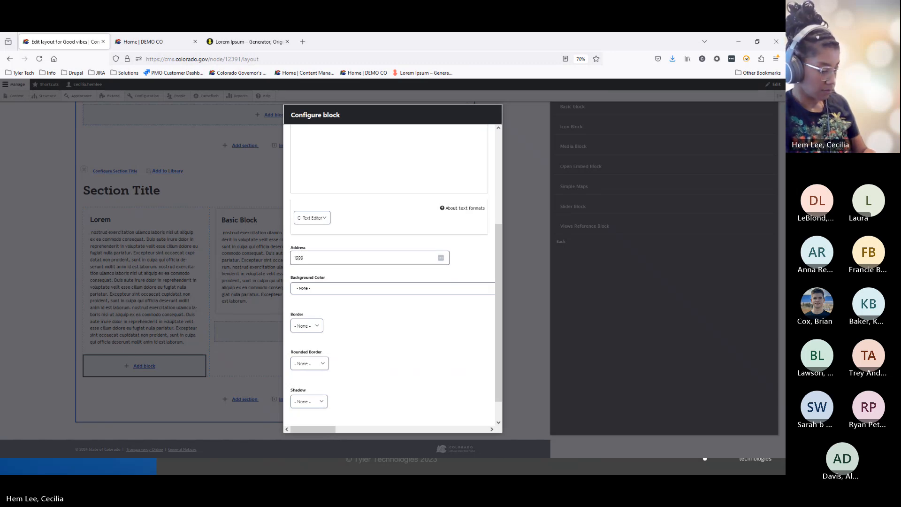
type(" Broad")
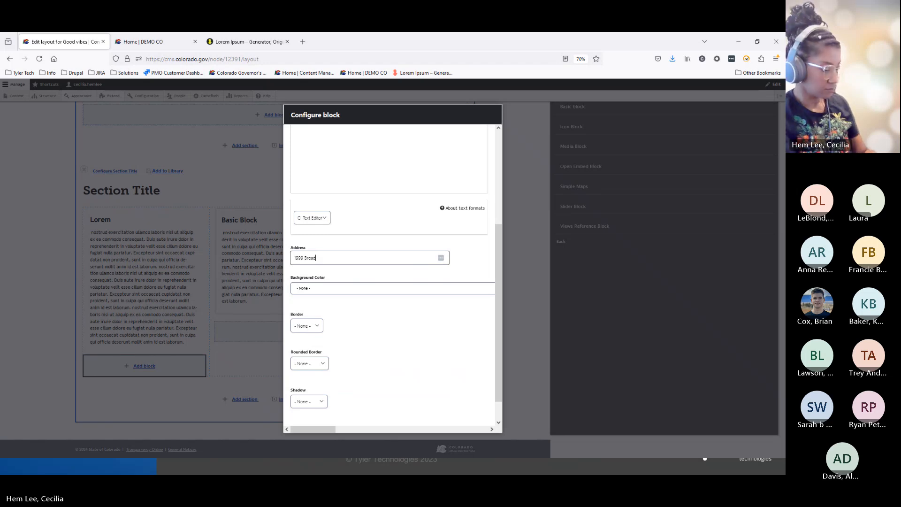
type("wway")
scroll(301, 284, "down", 1)
left_click(315, 262)
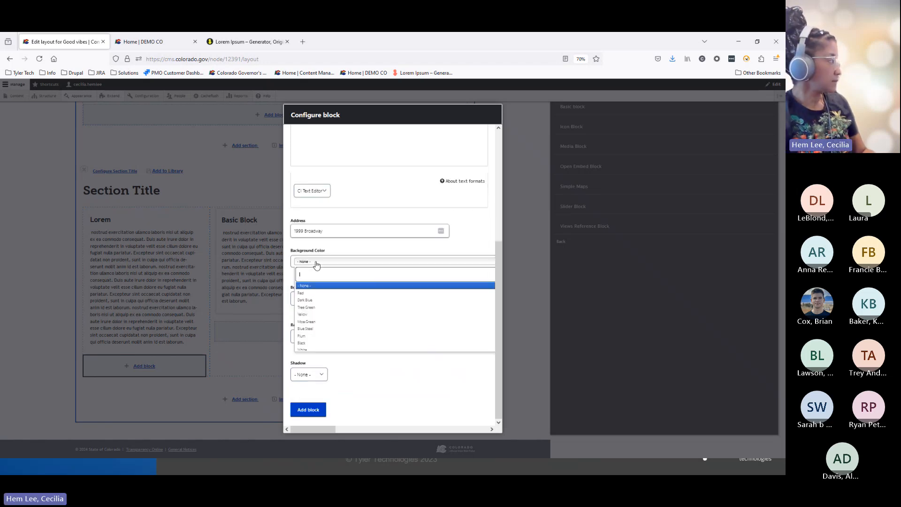
left_click(320, 311)
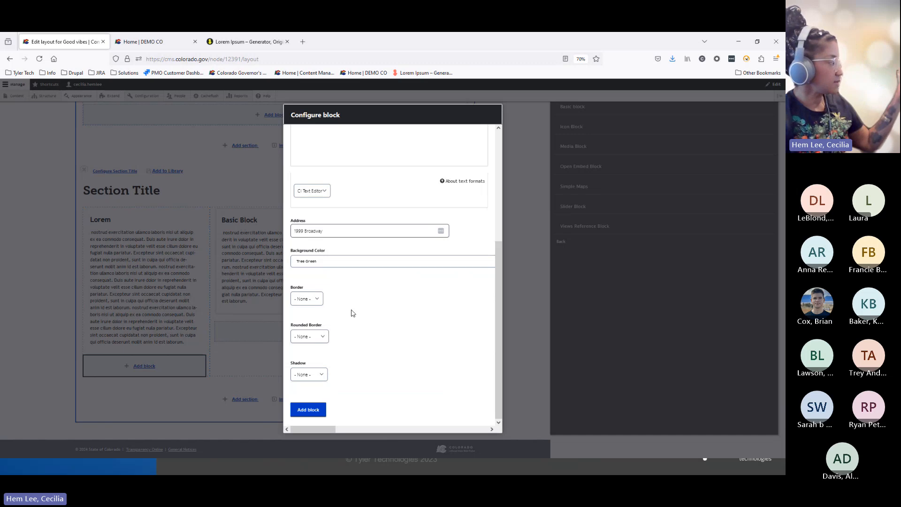
left_click(301, 410)
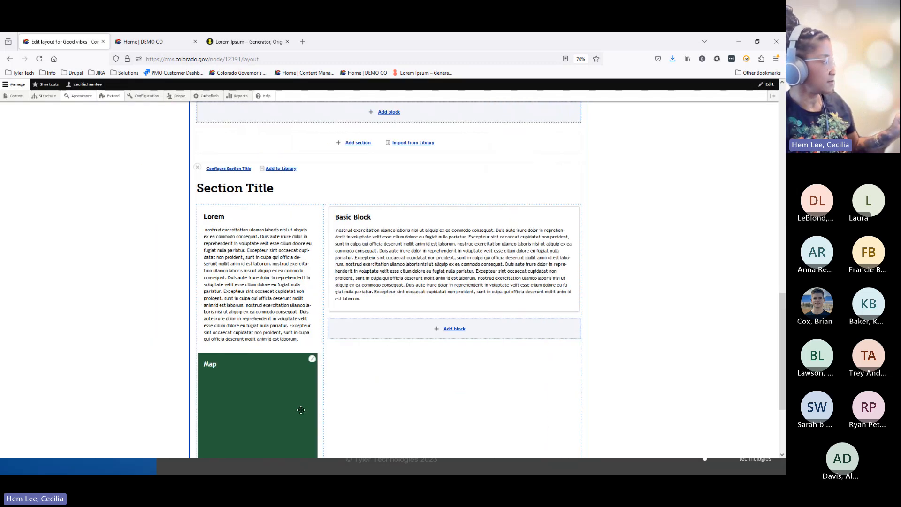
Step: Move the Map block into the wide column of "Section Title" and the Basic Block up into the section above
scroll(247, 265, "down", 2)
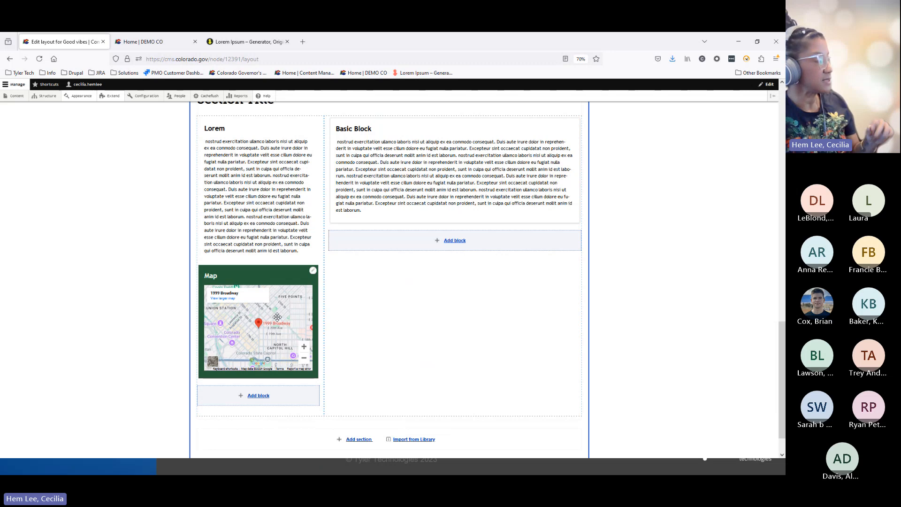
left_click_drag(277, 317, 388, 306)
left_click_drag(368, 177, 276, 316)
scroll(441, 338, "up", 5)
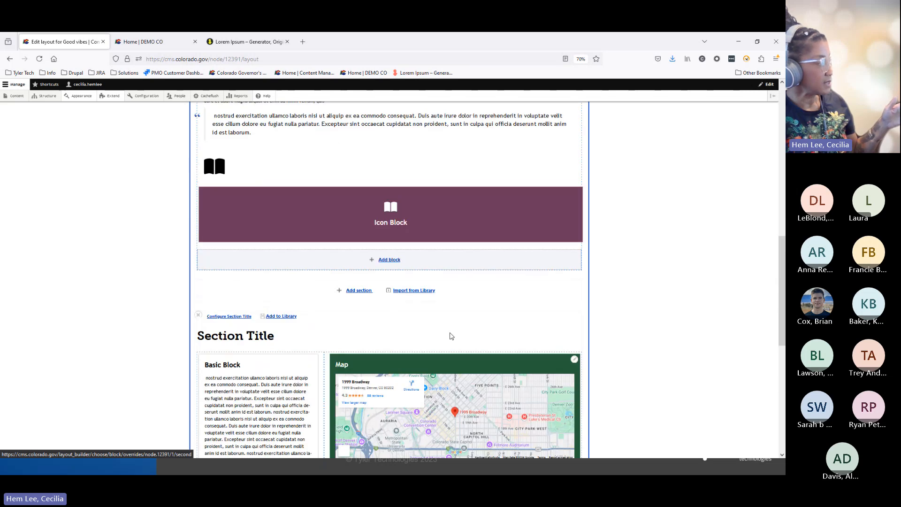
left_click_drag(247, 424, 371, 203)
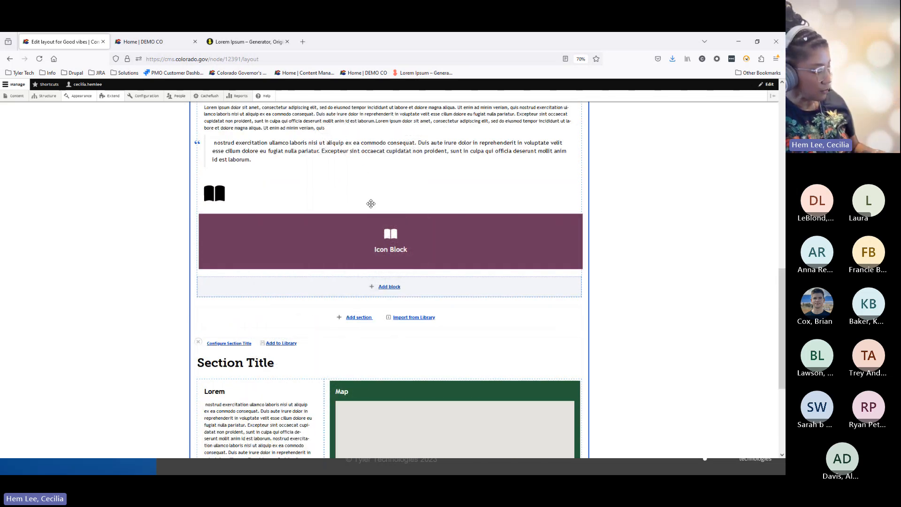
Step: Move the purple Icon Block under the Map block and the placeholder text with its quote and book icon under the Lorem block
key("ctrl+minus")
key("ctrl+minus")
key("ctrl+minus")
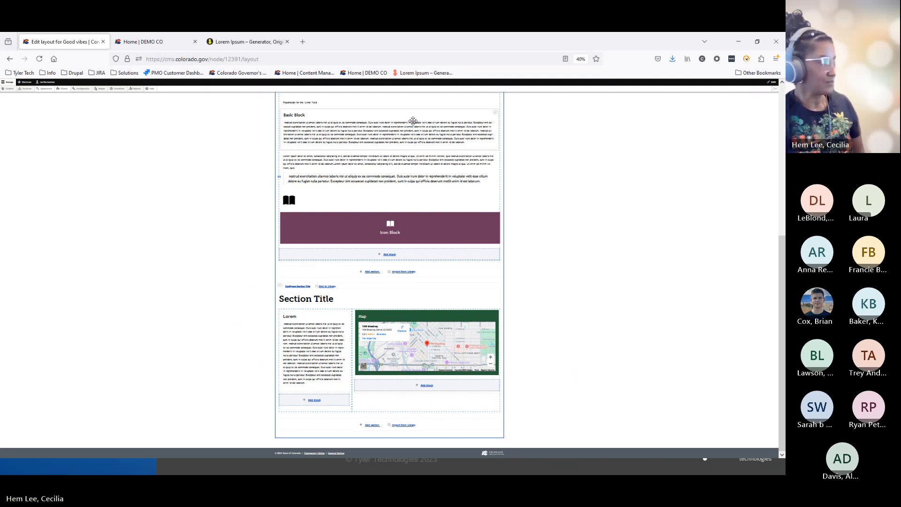
left_click_drag(390, 228, 395, 406)
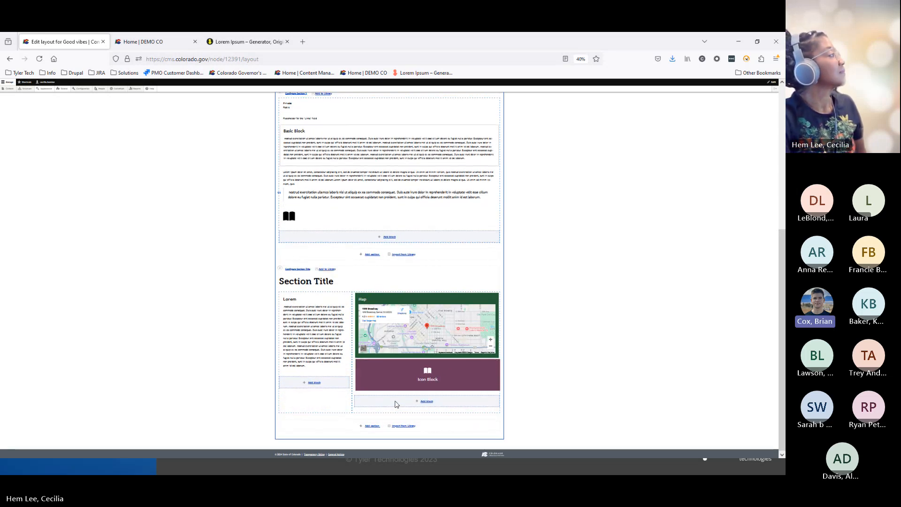
left_click_drag(355, 182, 314, 366)
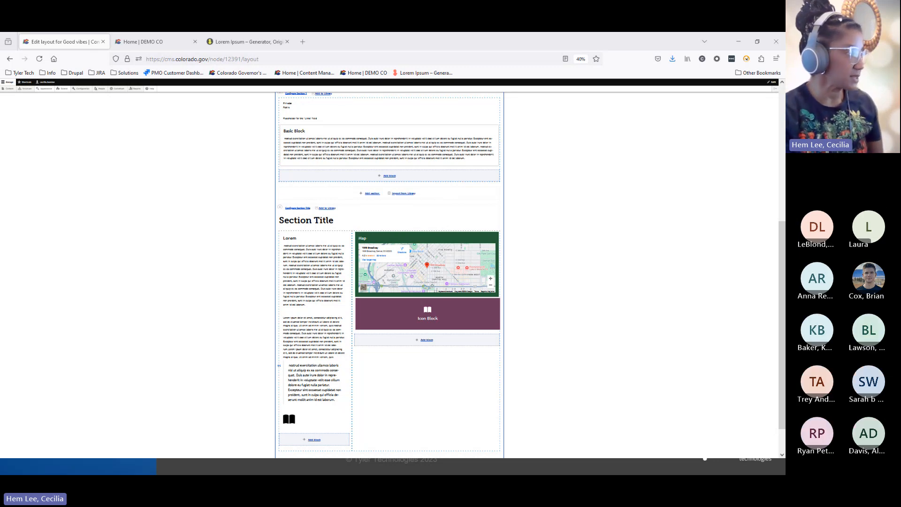
scroll(684, 298, "up", 3)
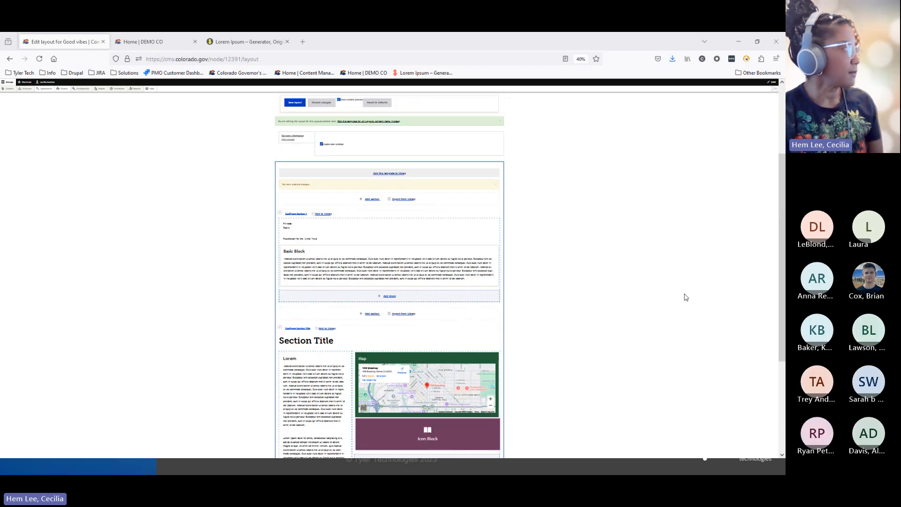
scroll(683, 294, "up", 3)
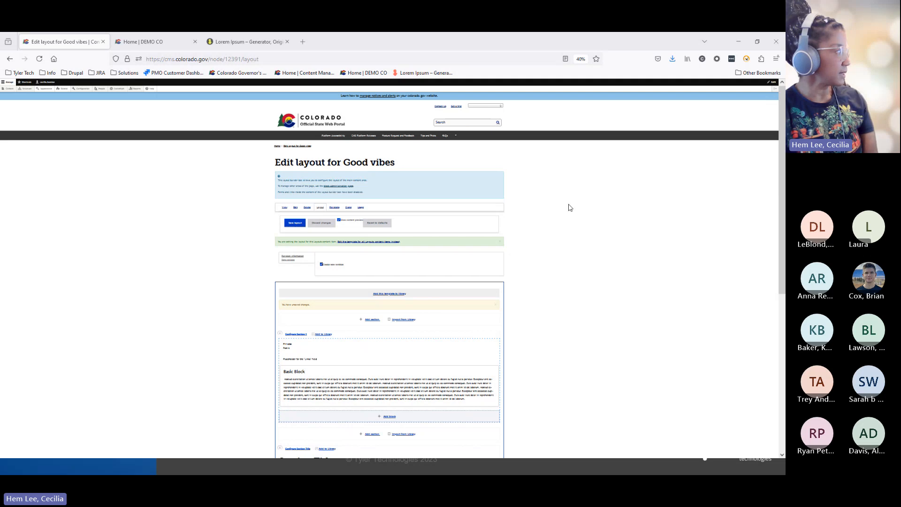